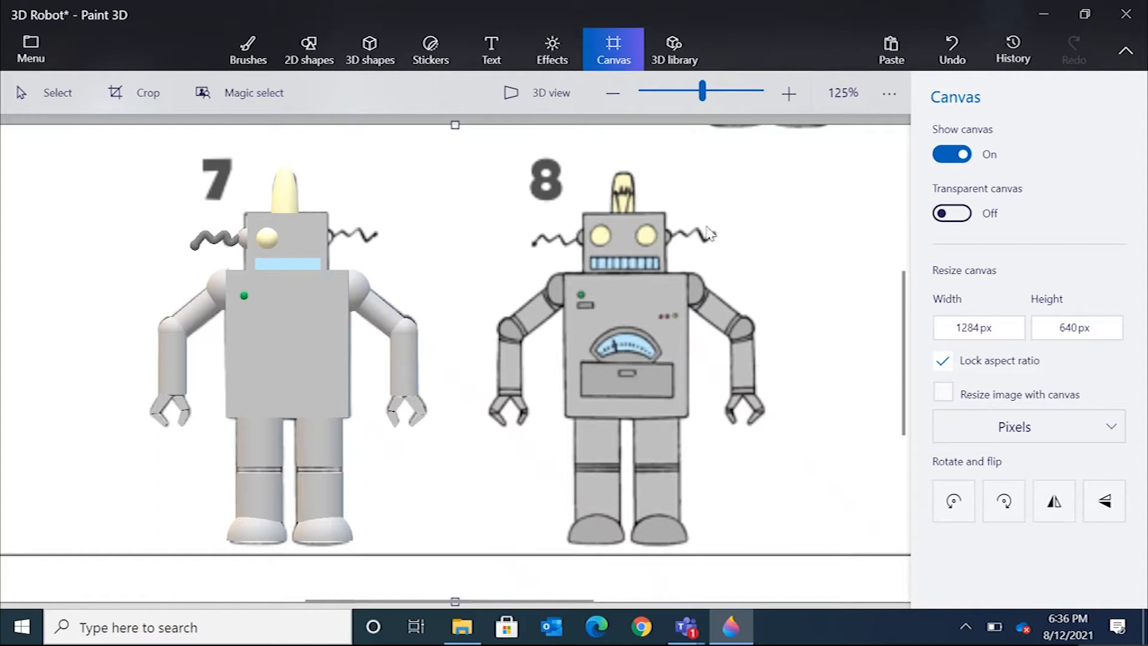
Preview the robot drawing in 3D view and return to the flat canvas view.
left_click(567, 92)
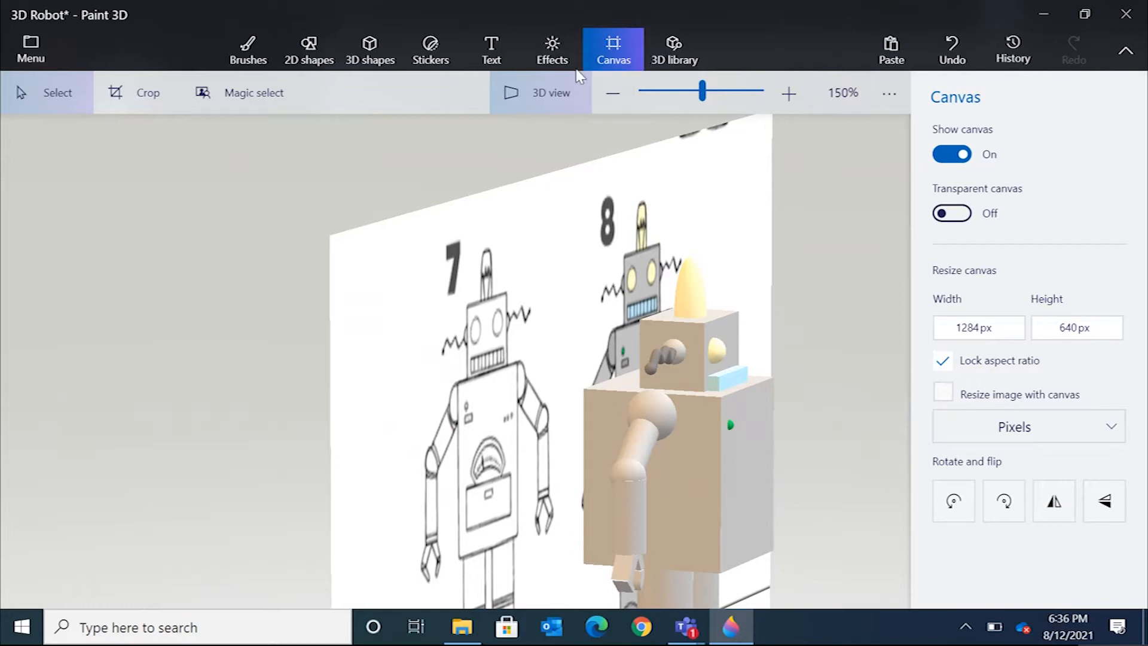
left_click(566, 95)
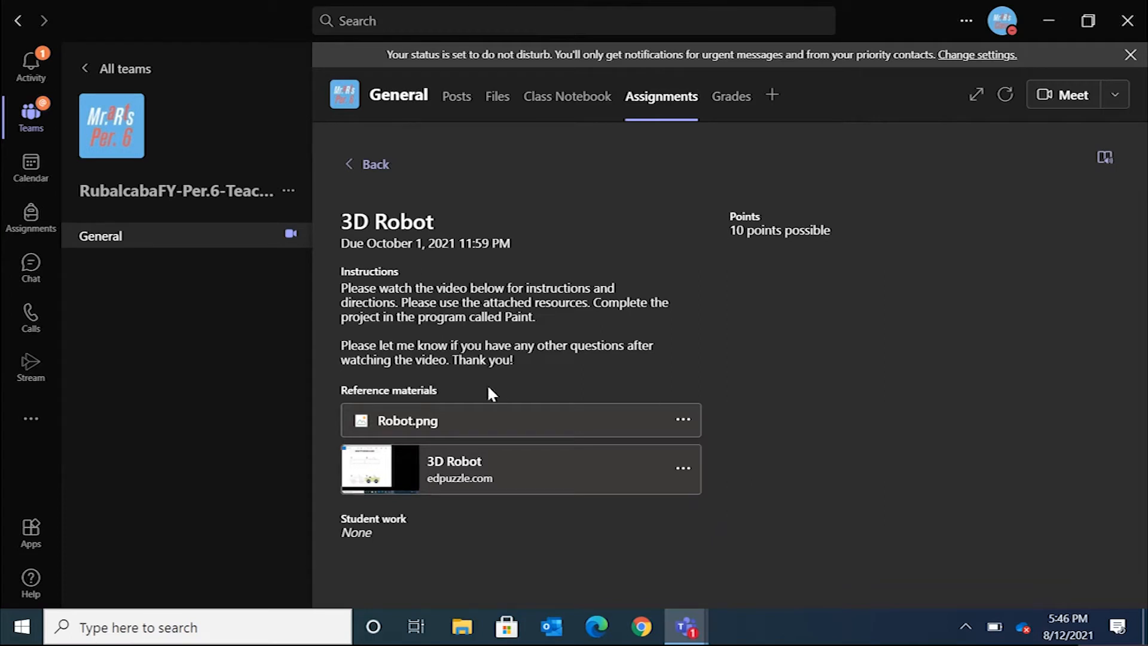
Download the Robot.png reference file from the 3D Robot assignment.
left_click(685, 423)
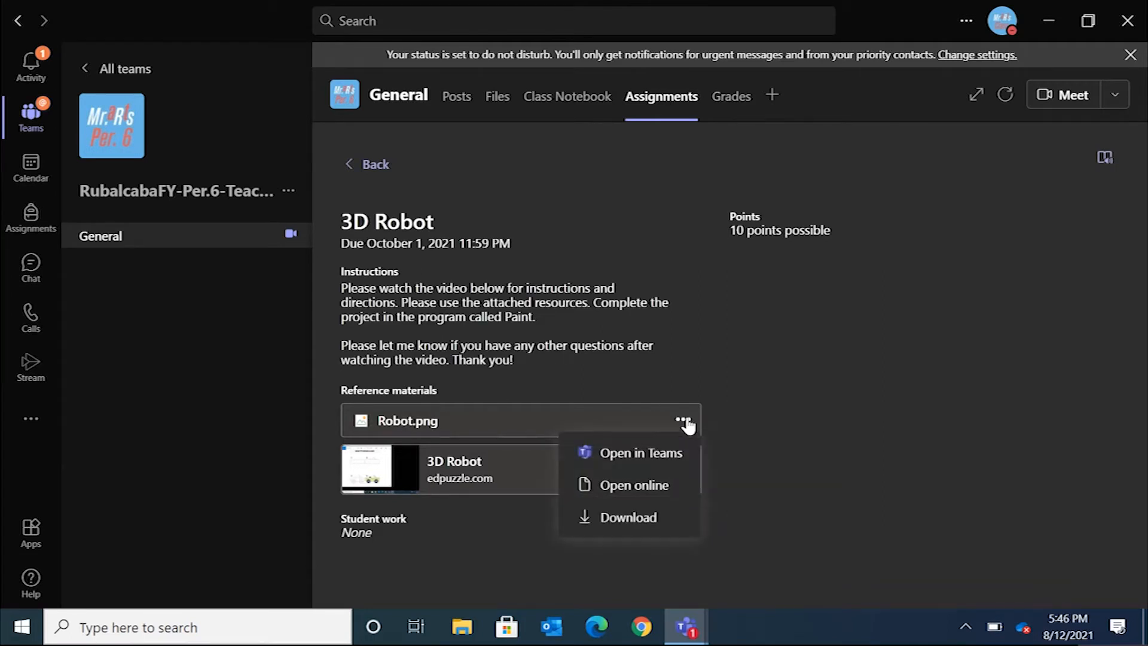
left_click(668, 514)
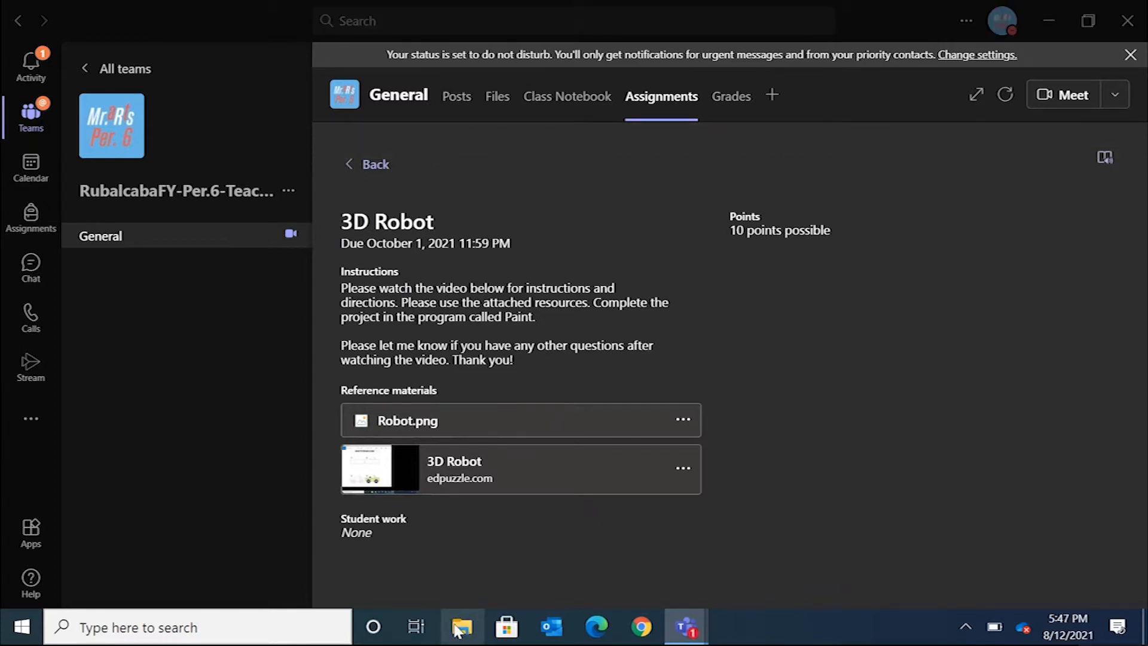
Open File Explorer, go to the Downloads folder and resize and reposition its window.
left_click(460, 626)
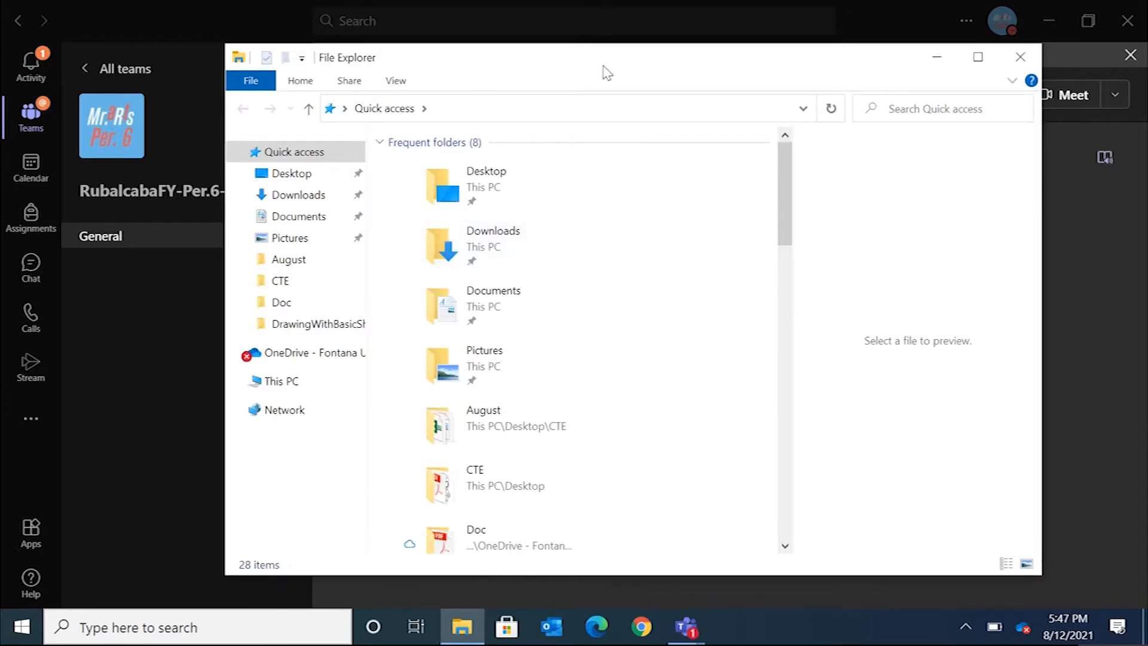
left_click_drag(633, 57, 406, 35)
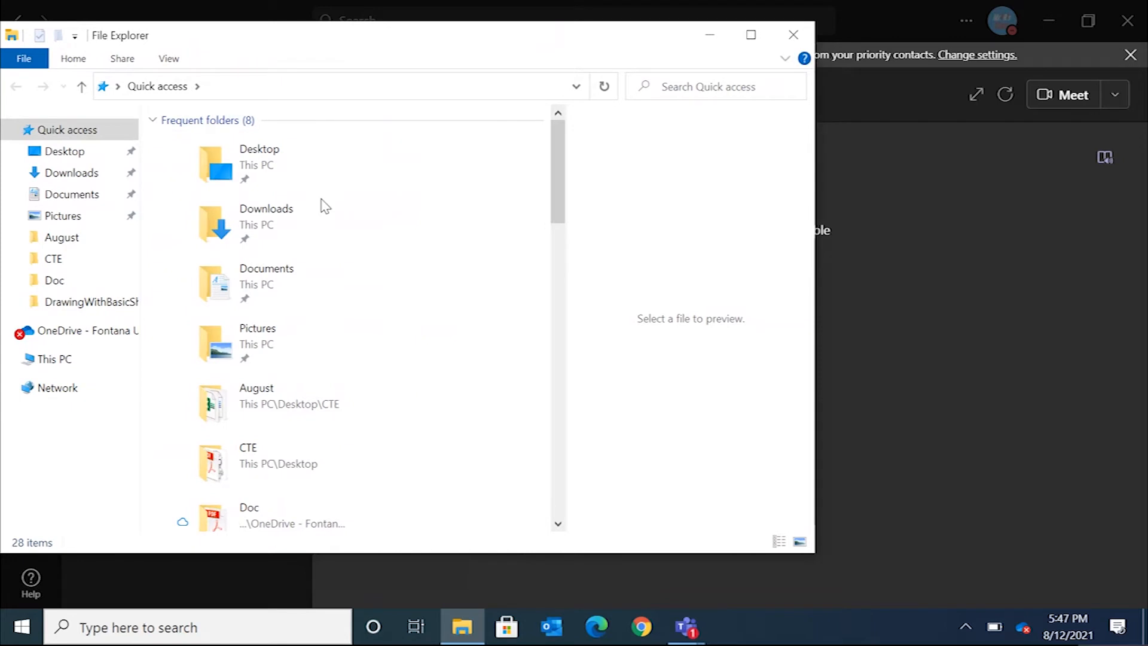
double_click(257, 216)
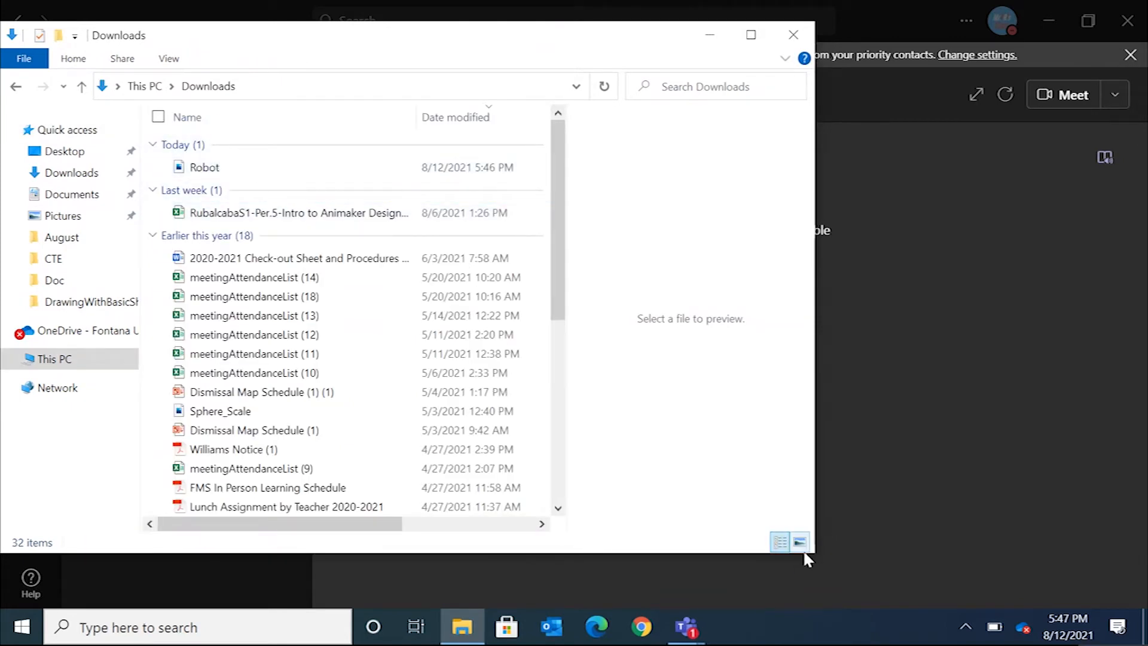
left_click_drag(815, 553, 573, 581)
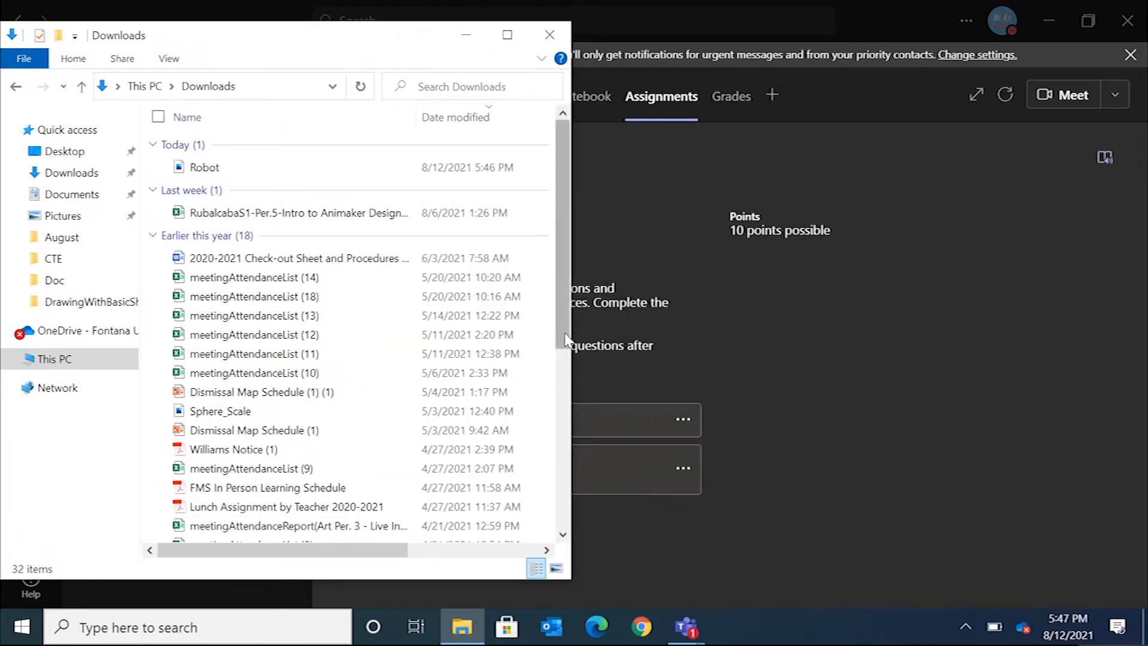
left_click_drag(411, 35, 421, 35)
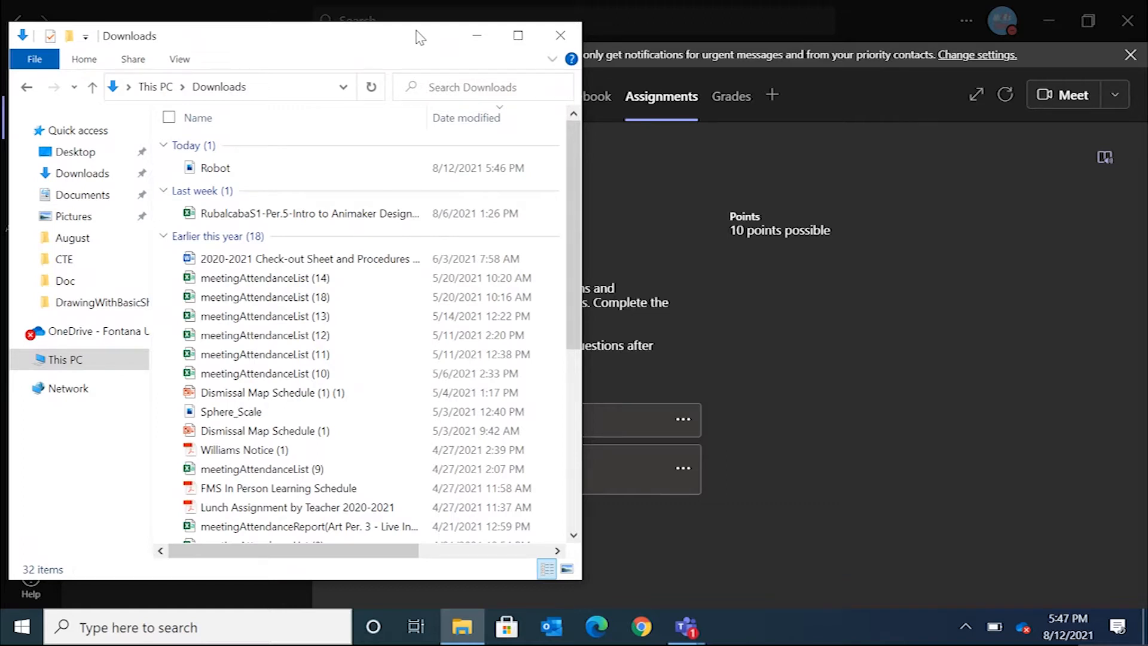
Open a second File Explorer window beside the first and navigate it to Documents > 2021_2022 > Period6 > Semester1.
key("ctrl+n")
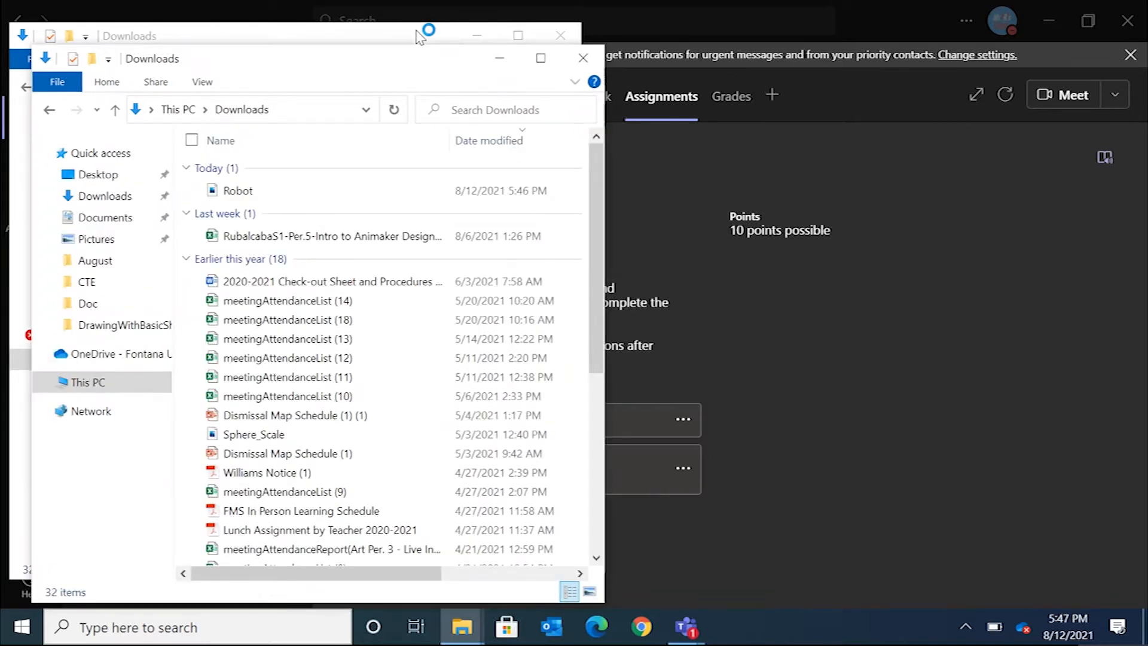
left_click_drag(402, 61, 925, 38)
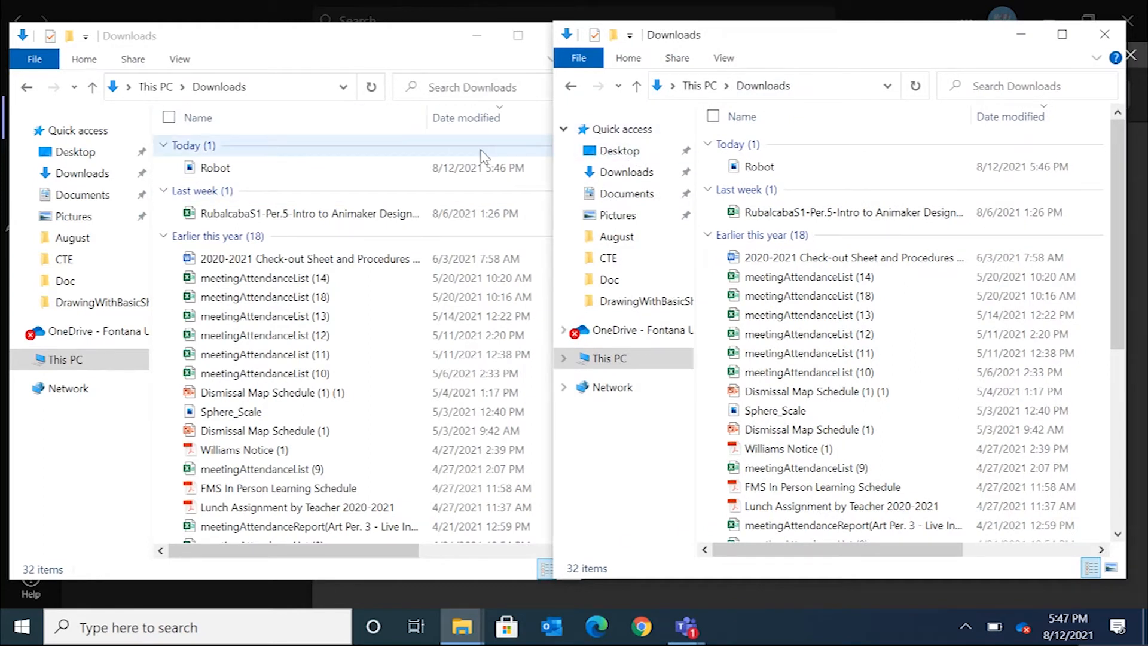
left_click(625, 195)
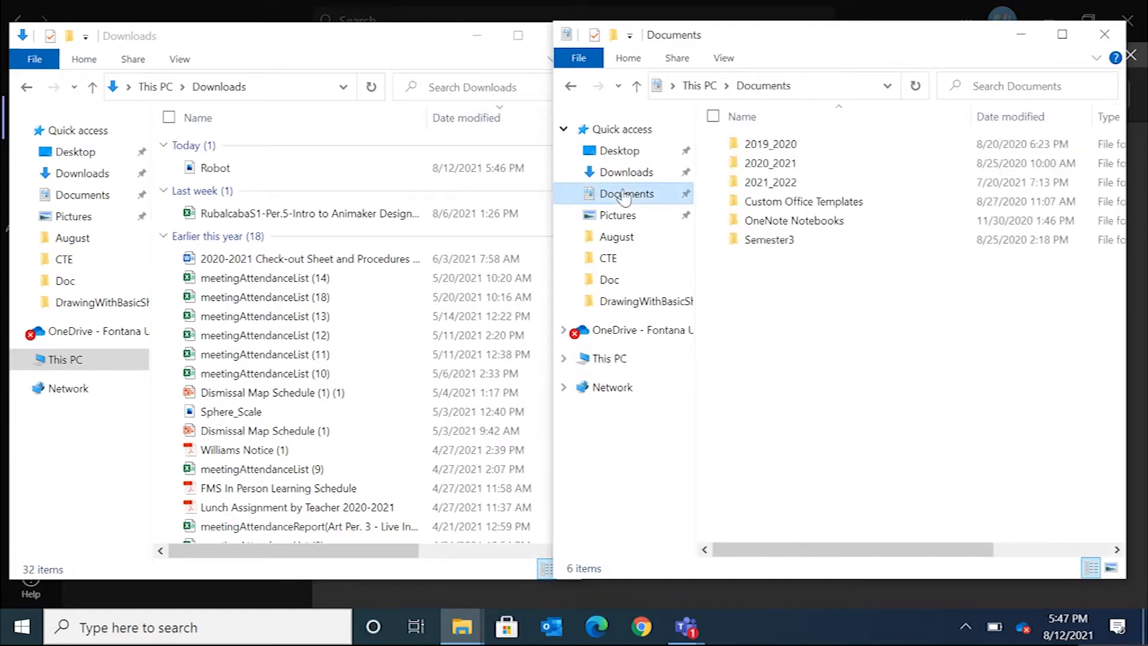
double_click(780, 187)
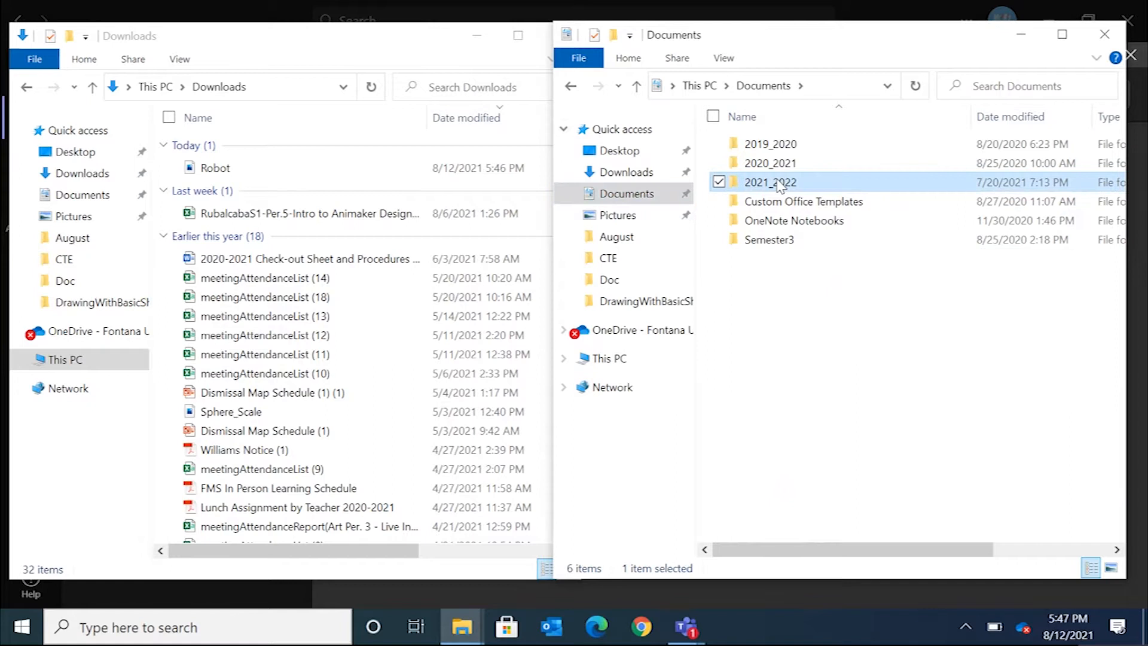
double_click(843, 187)
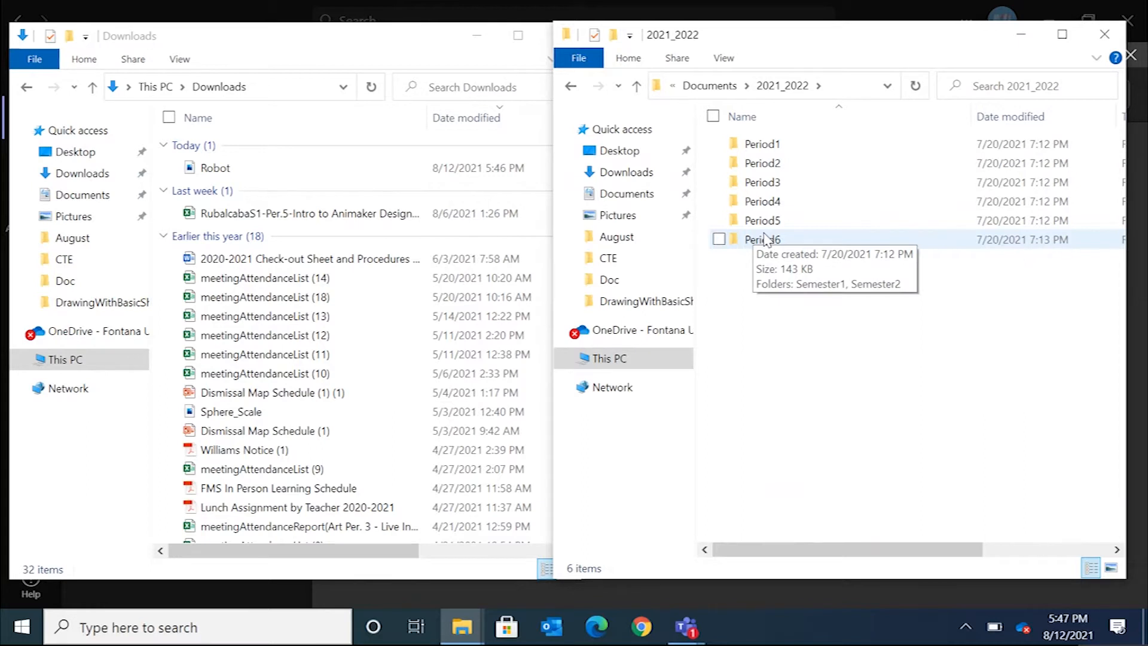
double_click(766, 239)
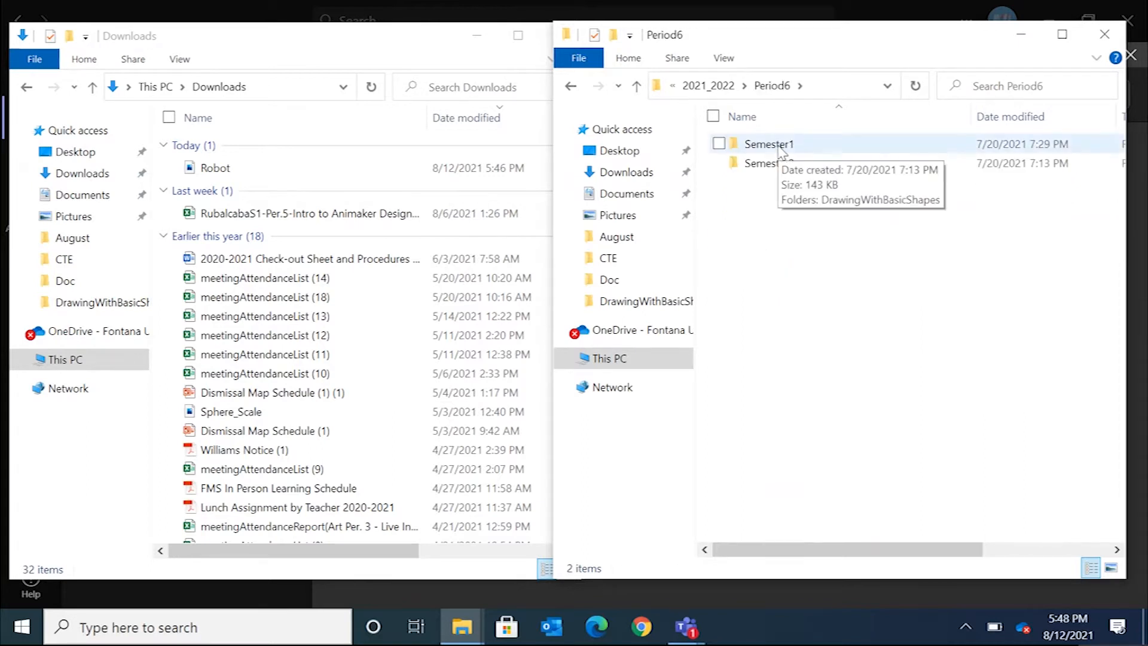
double_click(814, 148)
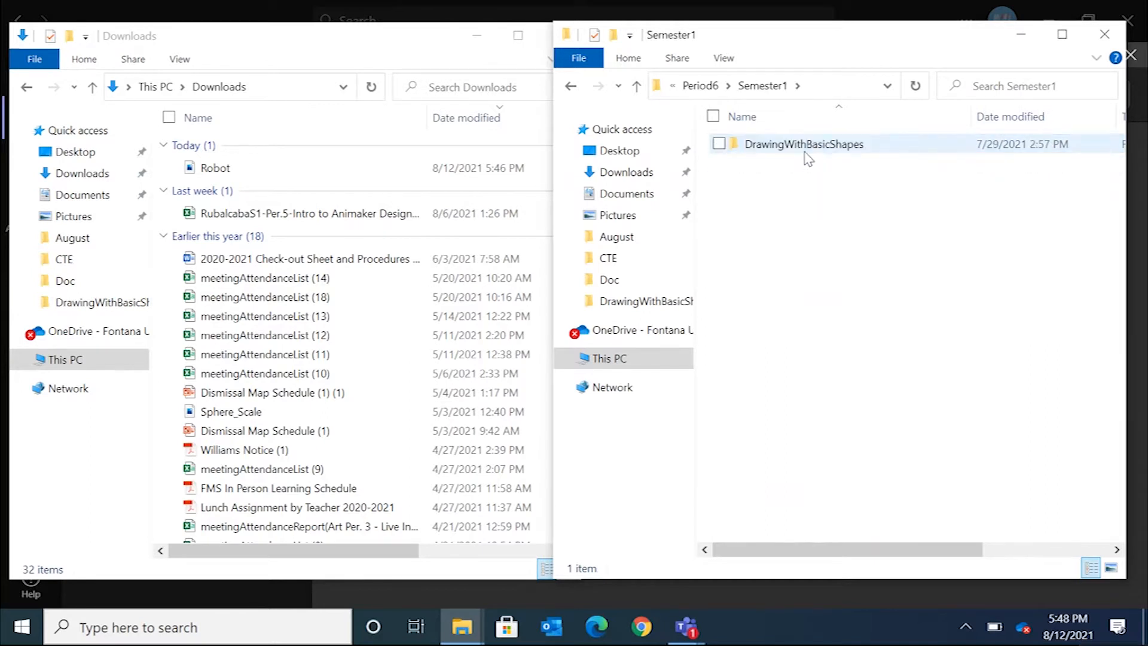
Create a new folder named 3D Robot inside Semester1.
right_click(797, 182)
left_click(907, 476)
left_click(627, 58)
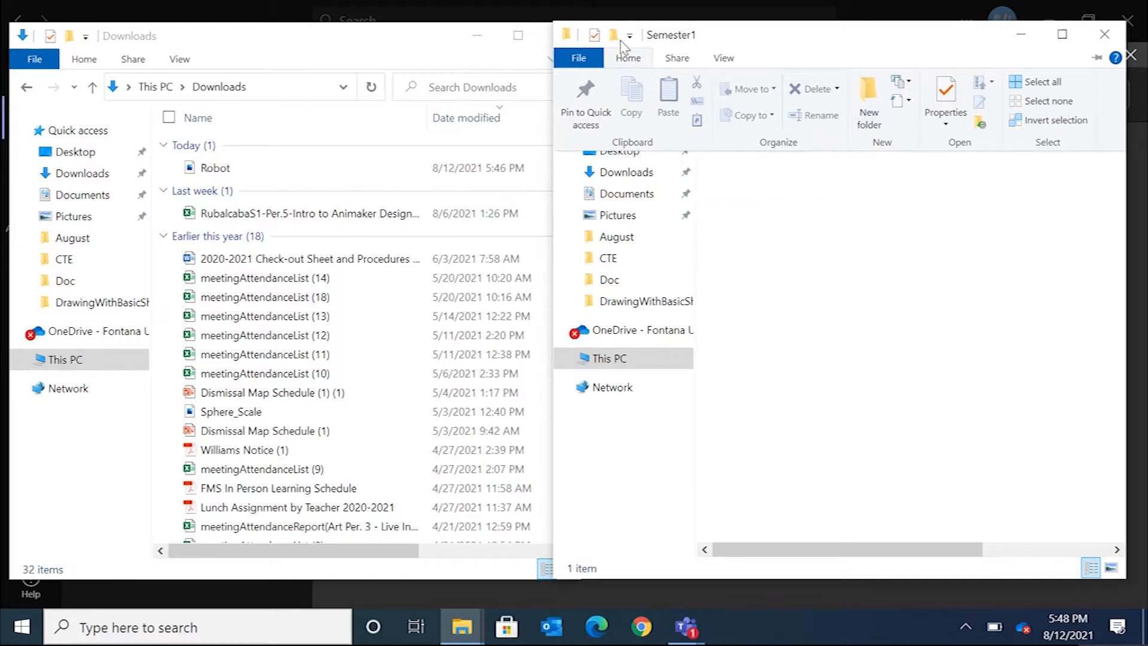
left_click(870, 91)
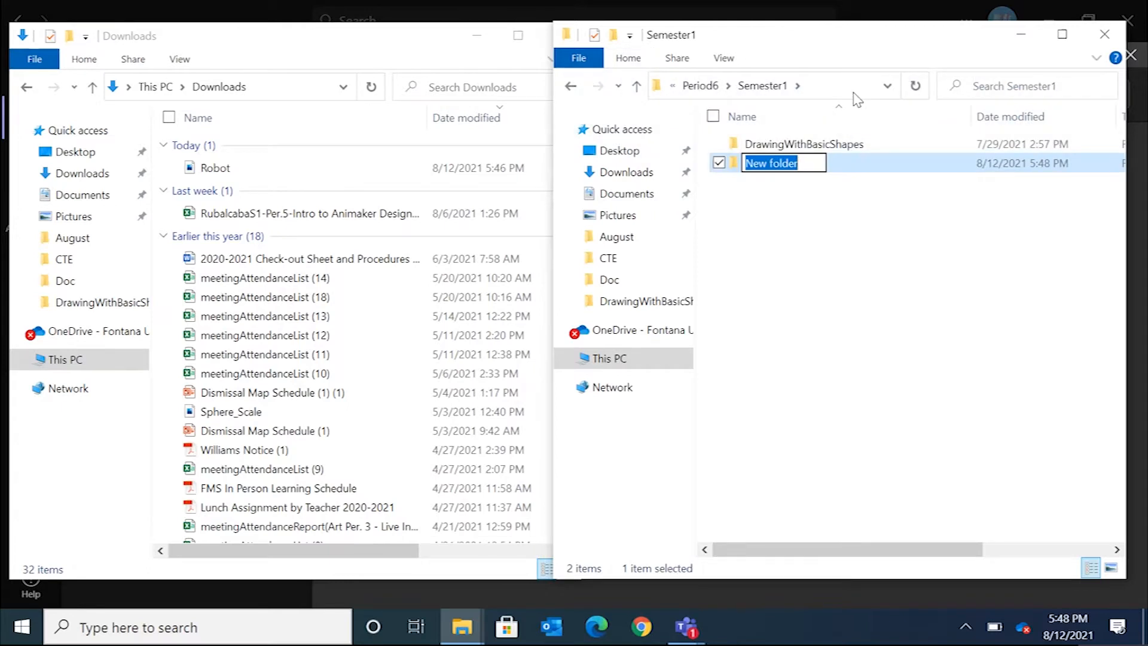
type("3D")
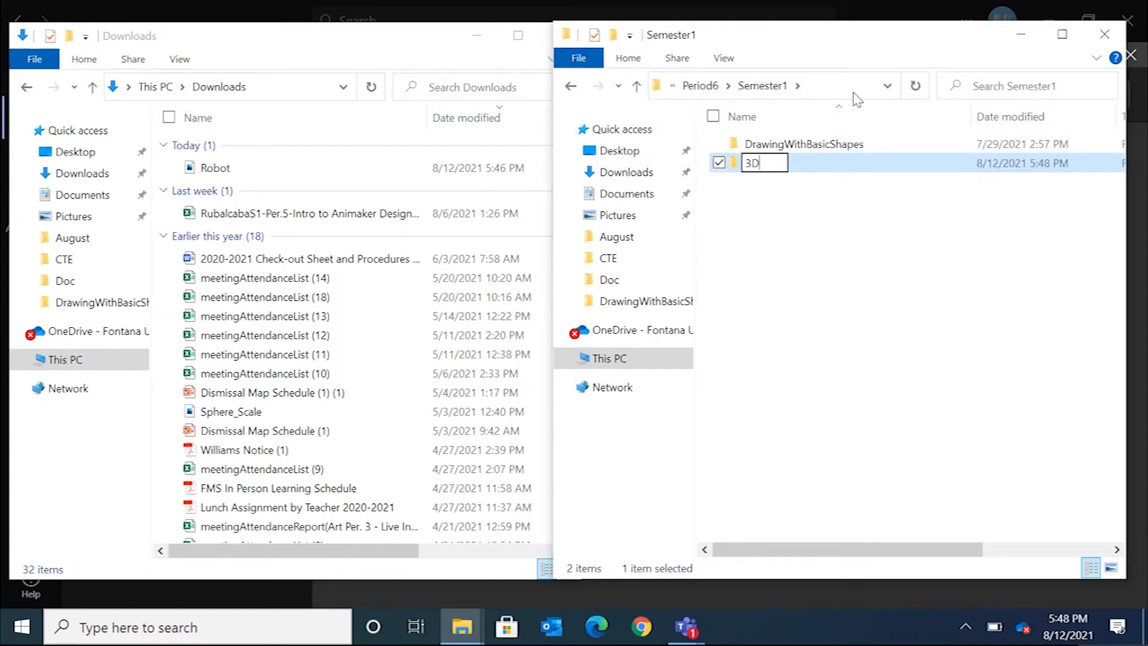
type(" Robot")
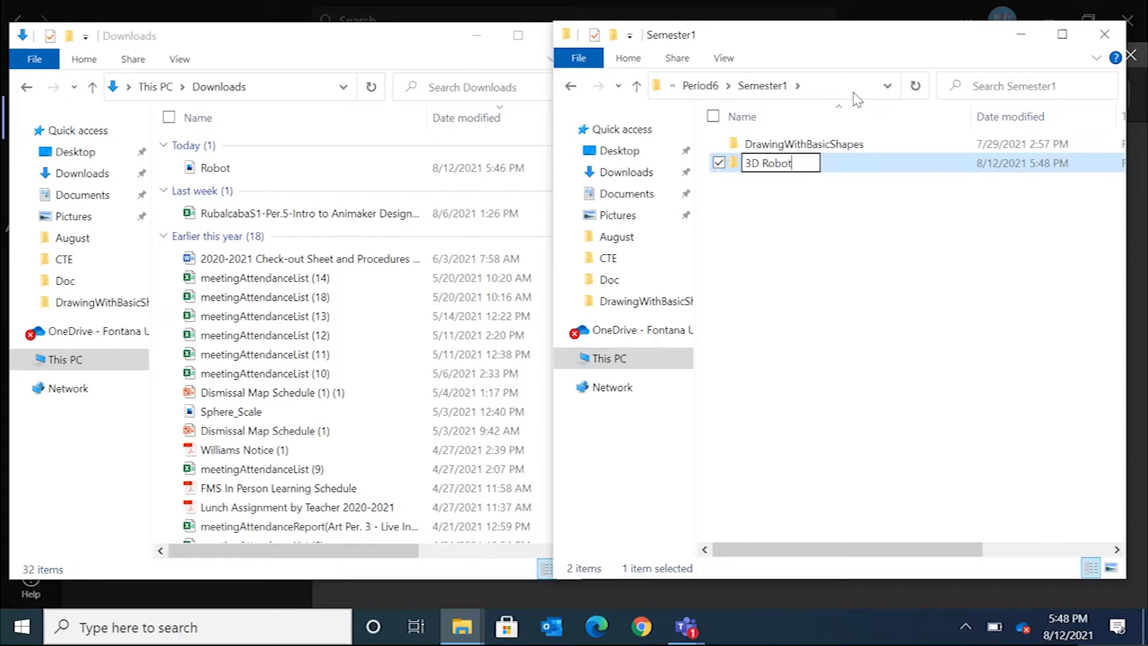
left_click(848, 246)
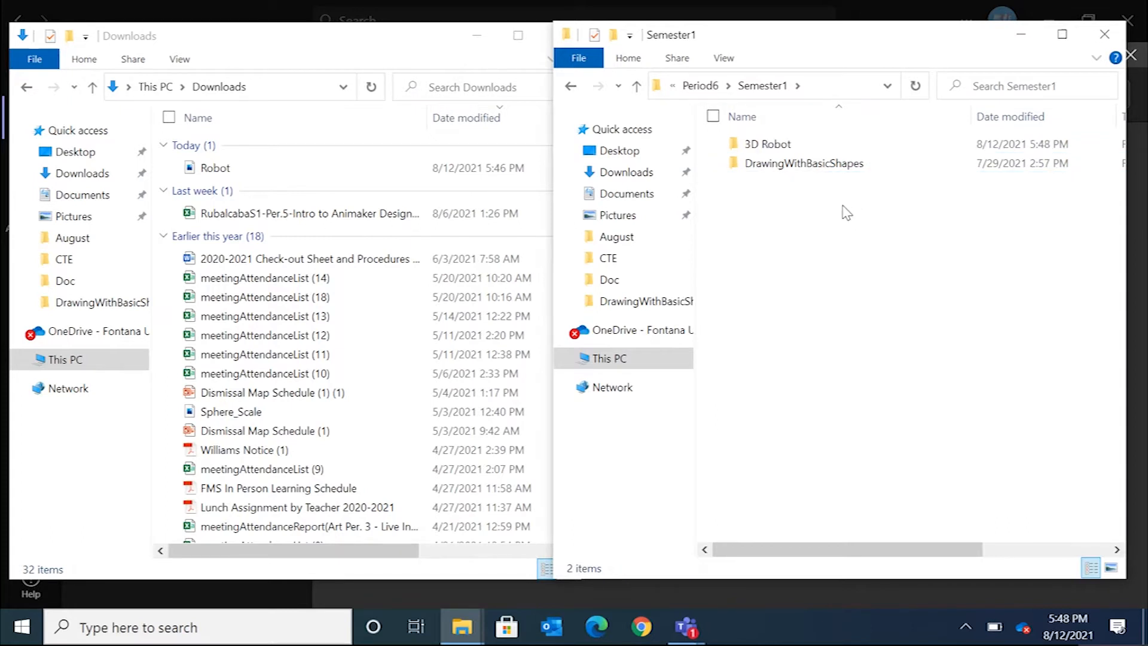
Open the 3D Robot folder and move the Robot file from Downloads into it.
double_click(785, 147)
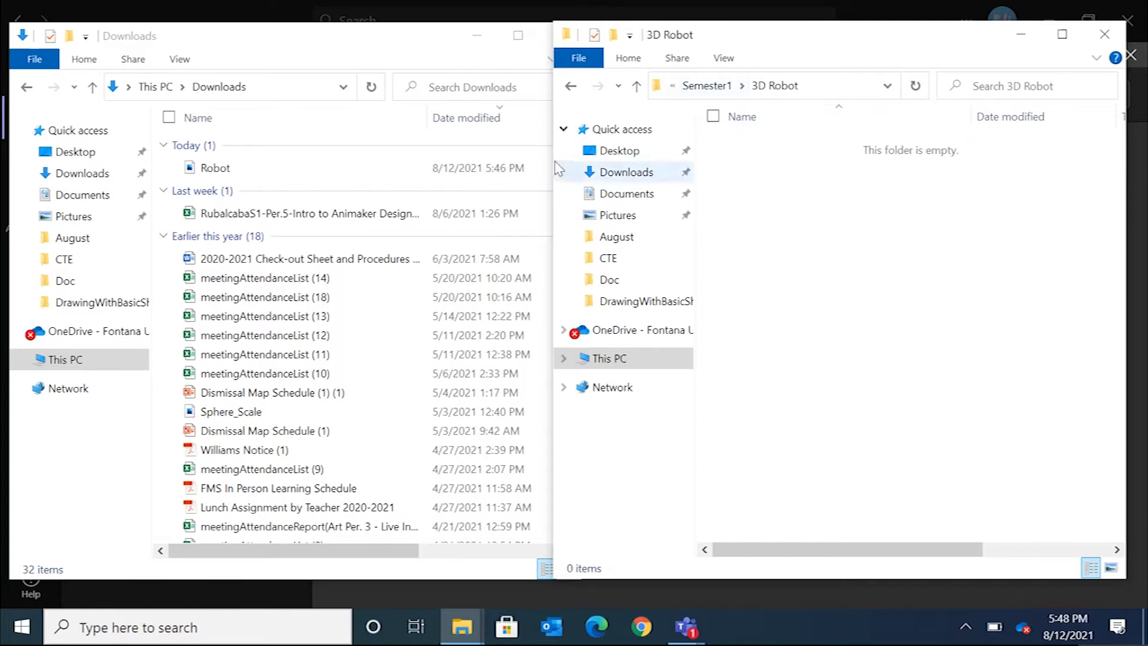
left_click_drag(554, 152, 501, 150)
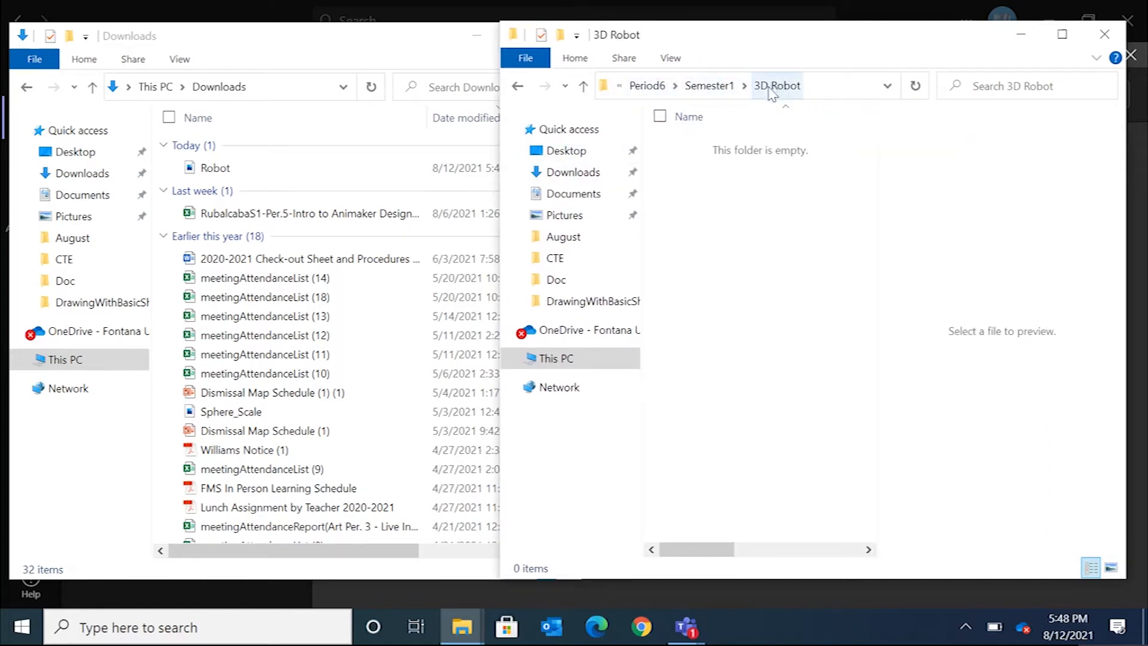
left_click_drag(495, 142, 526, 142)
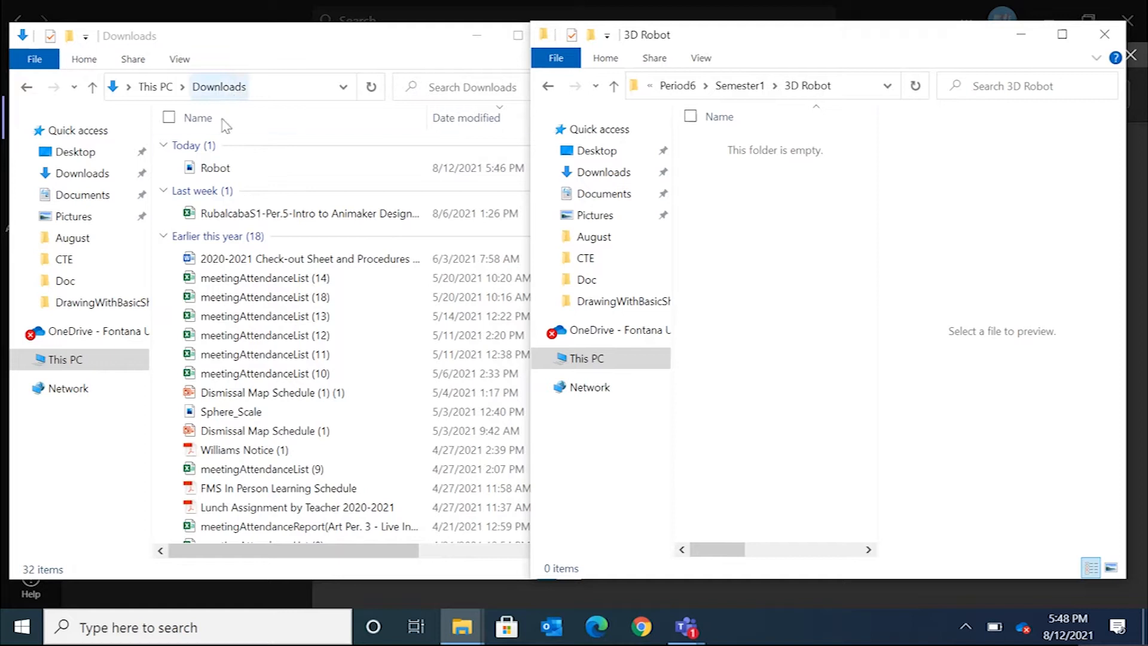
left_click(225, 170)
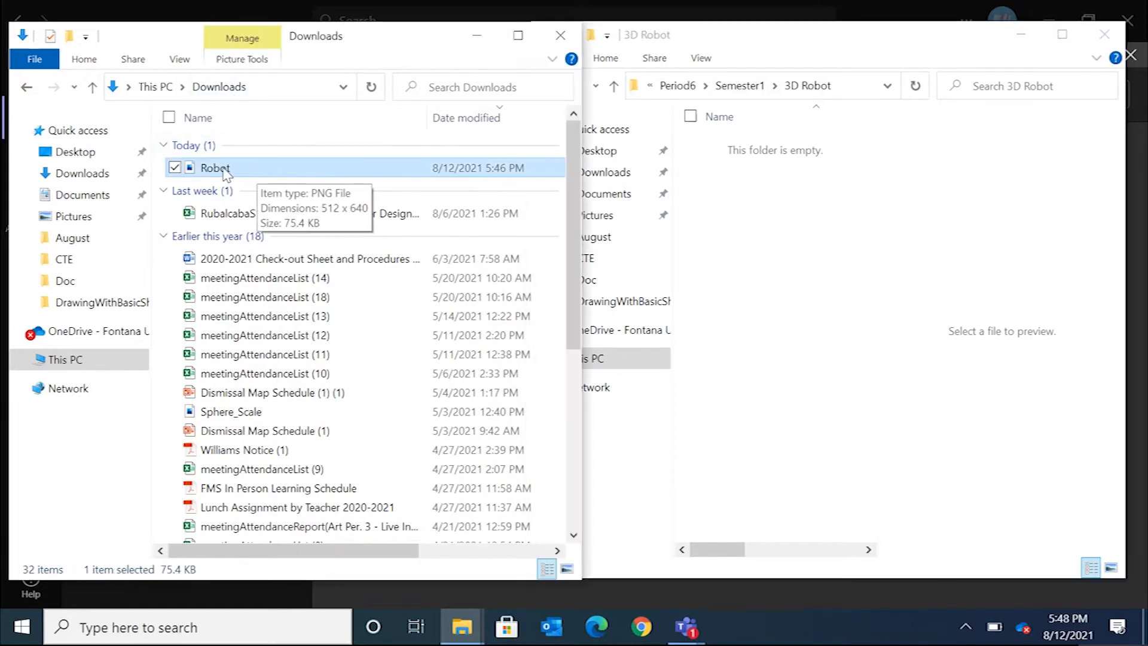
left_click_drag(225, 170, 770, 206)
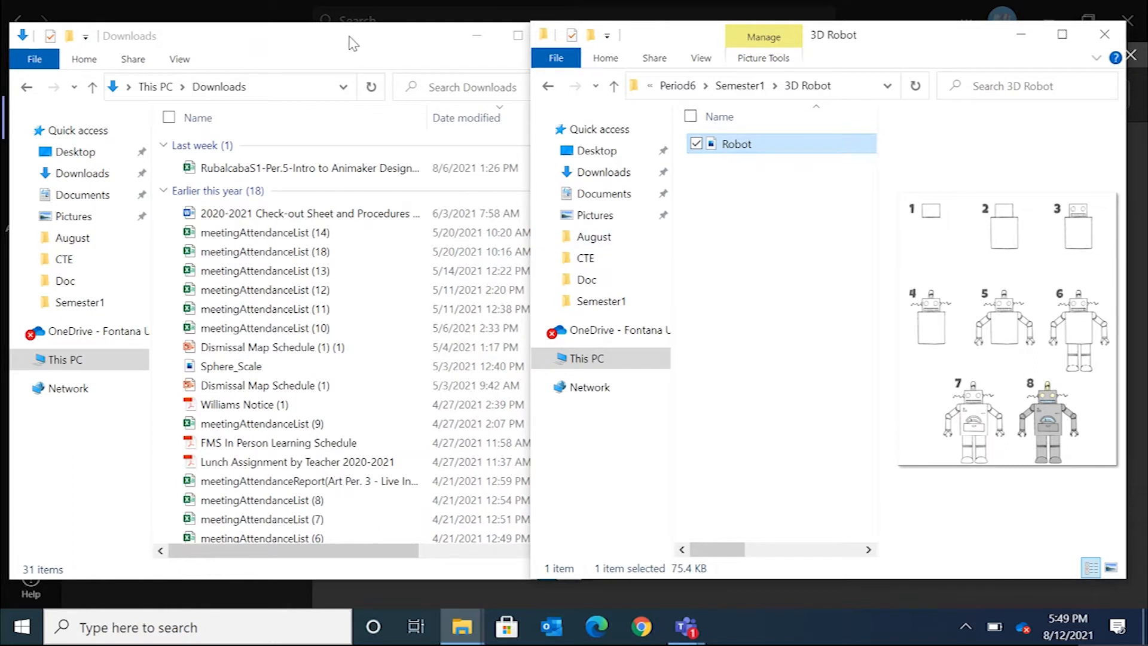
Close the Downloads window and reposition the 3D Robot folder window.
left_click(371, 40)
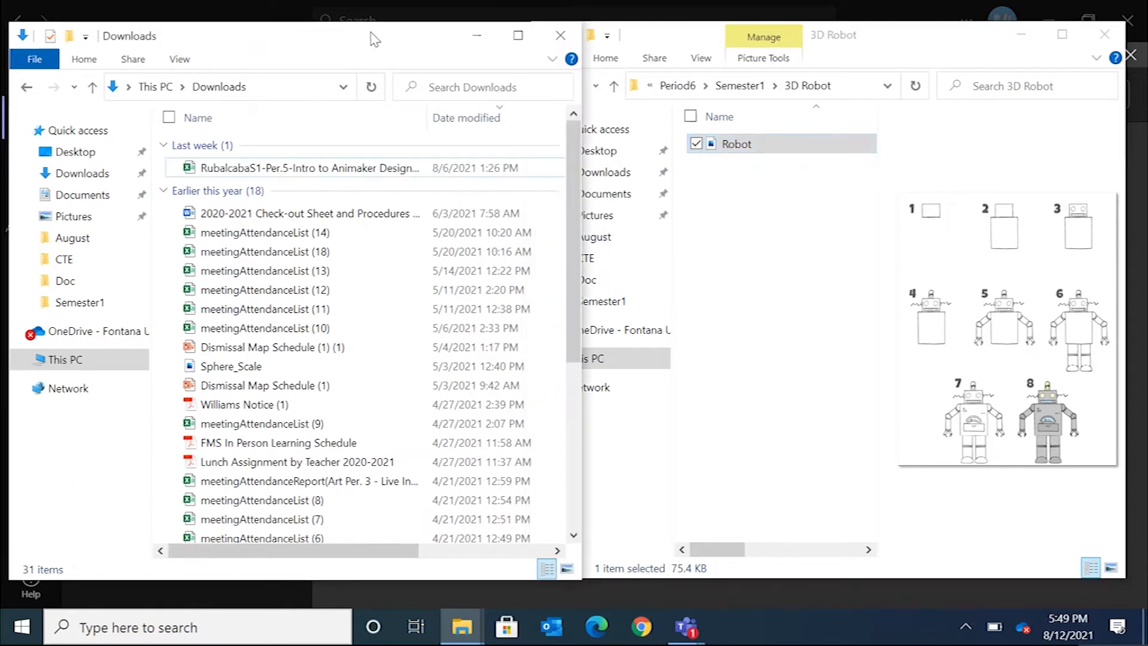
left_click(558, 37)
left_click_drag(531, 245, 330, 244)
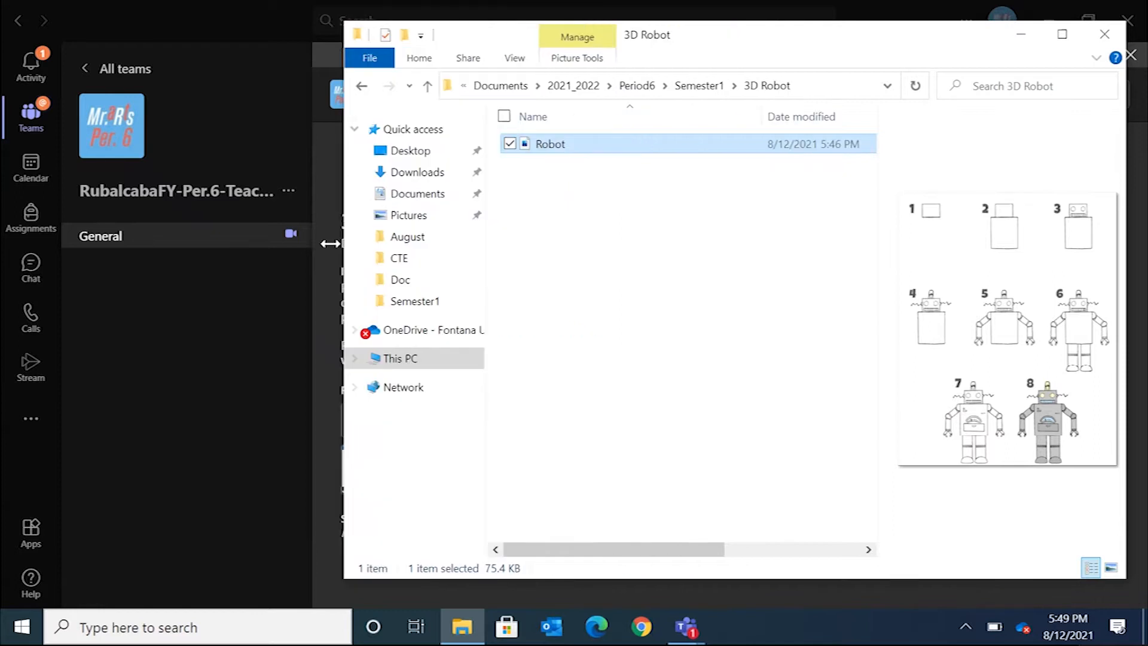
left_click_drag(952, 38, 862, 55)
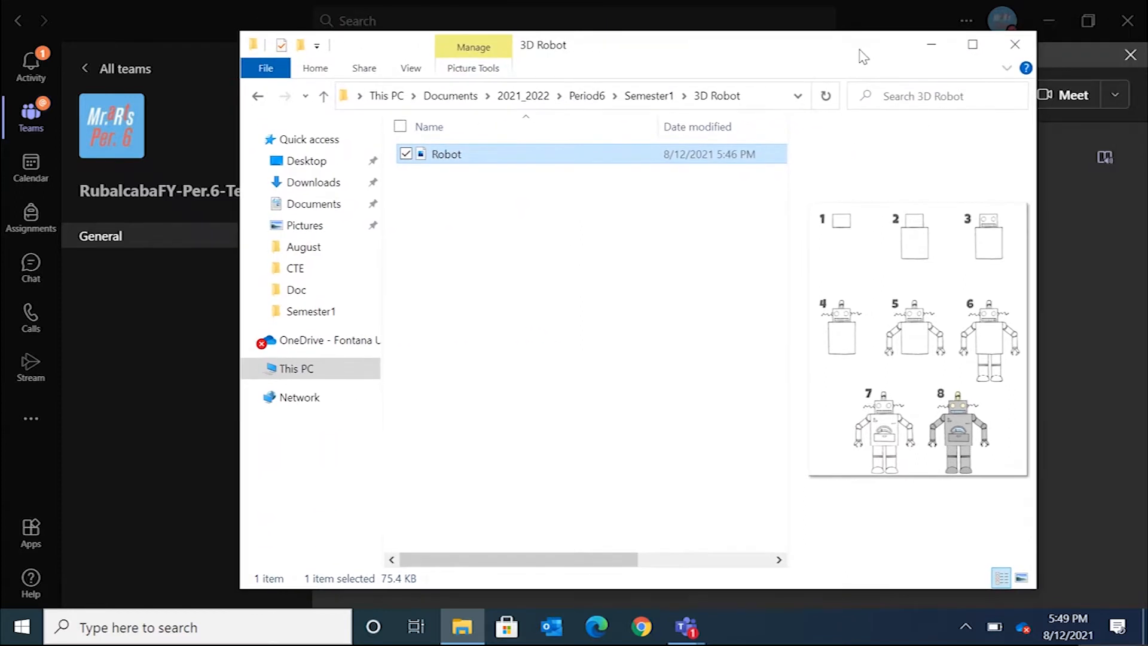
Search for and launch Paint 3D, then start a new blank project.
left_click(242, 621)
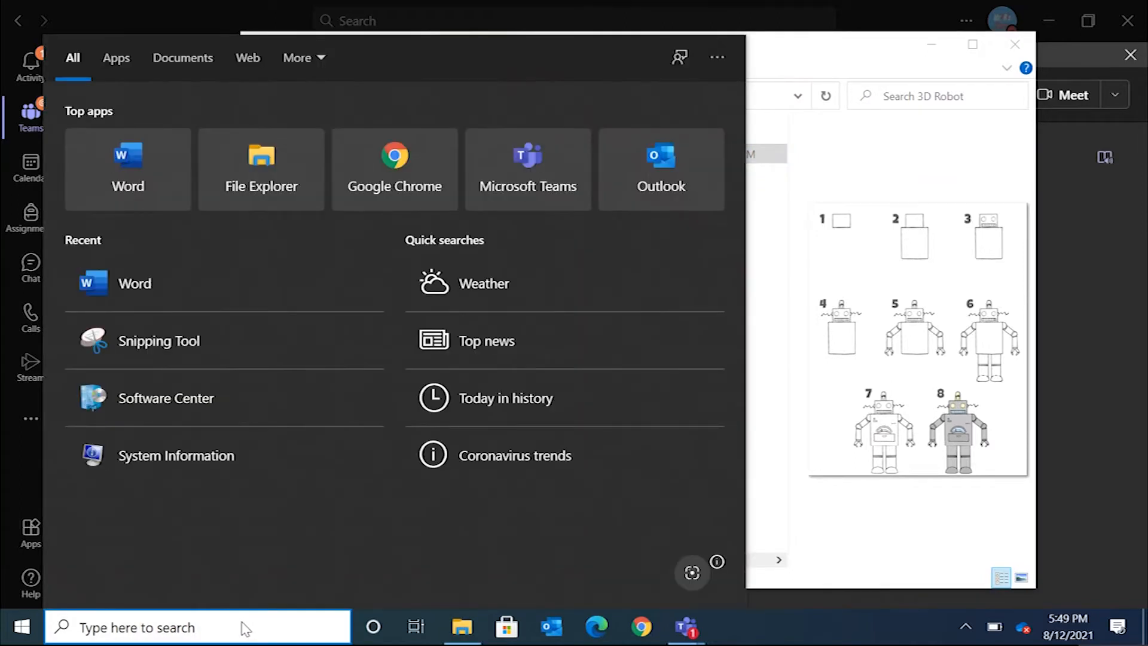
type("paint")
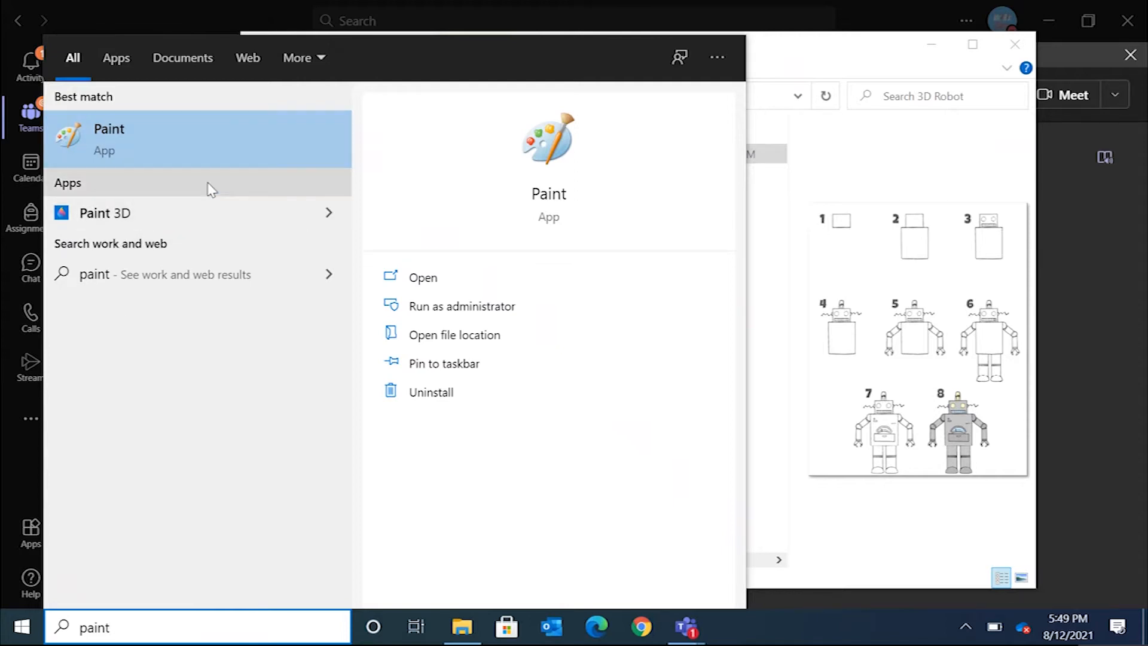
left_click(178, 219)
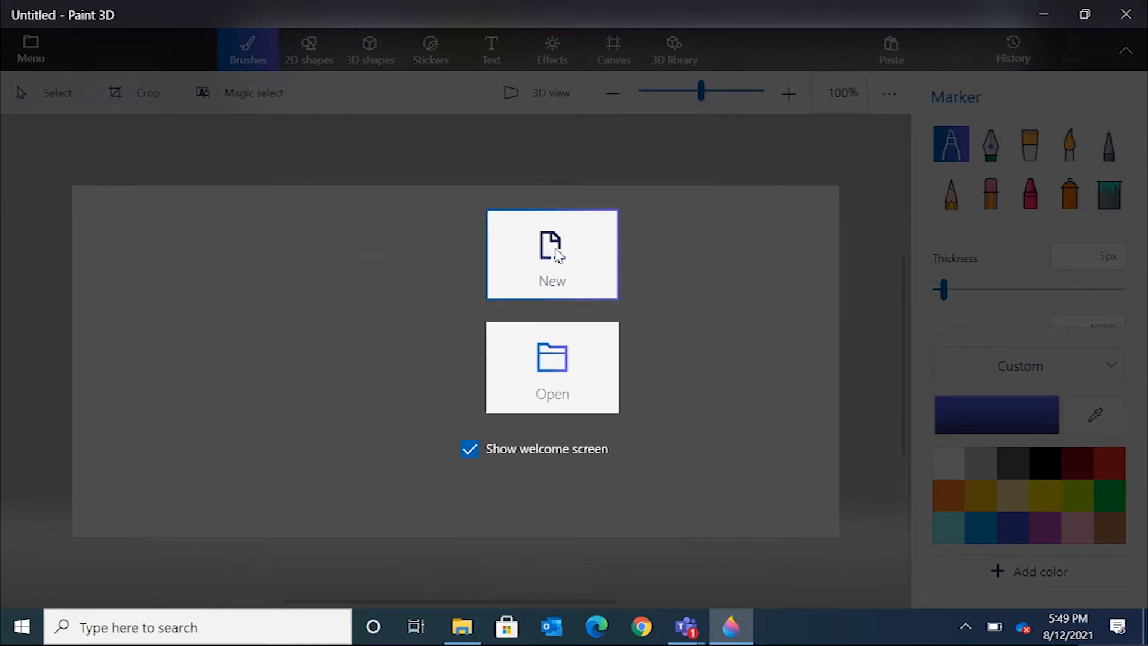
left_click(559, 254)
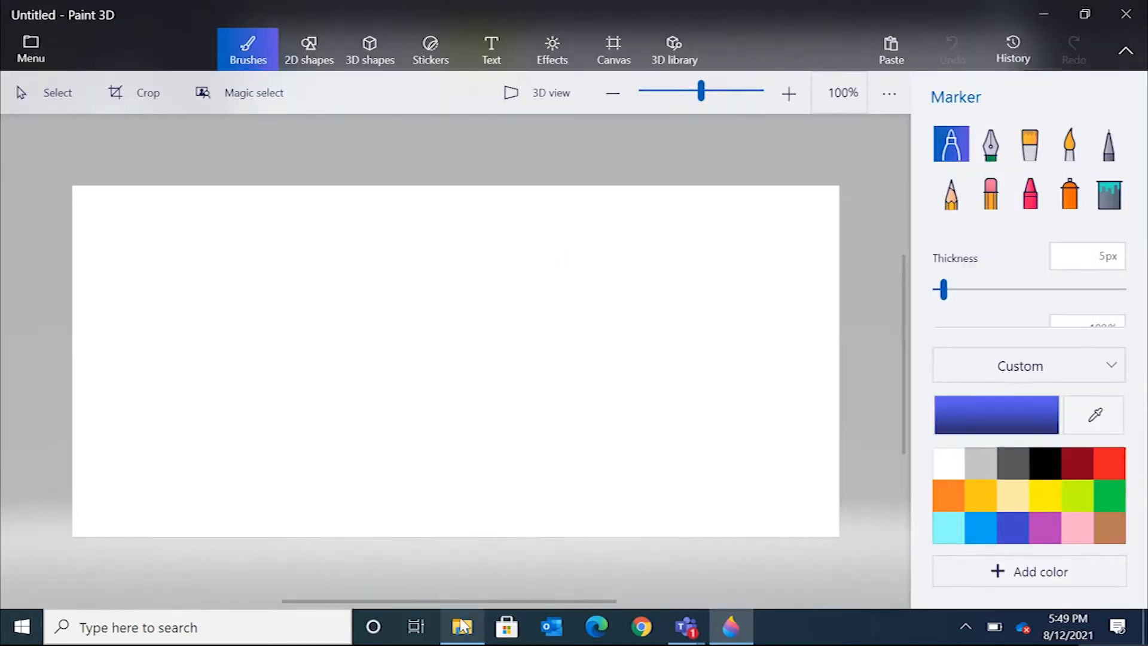
Copy the Robot image from the 3D Robot folder and paste it onto the Paint 3D canvas.
left_click(461, 627)
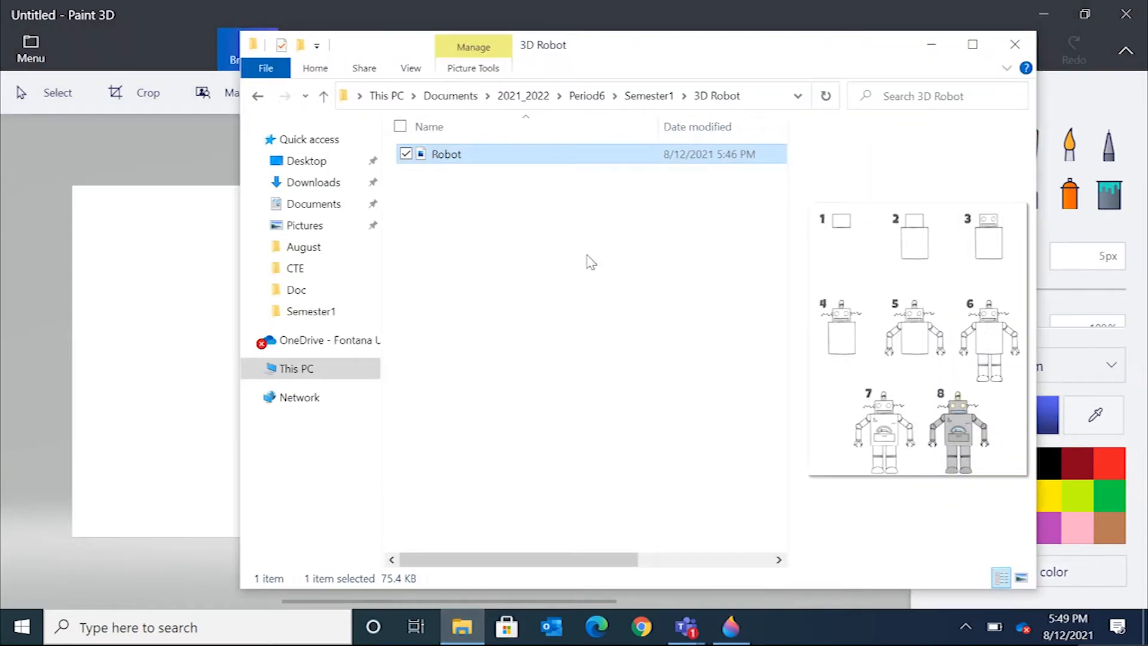
right_click(442, 155)
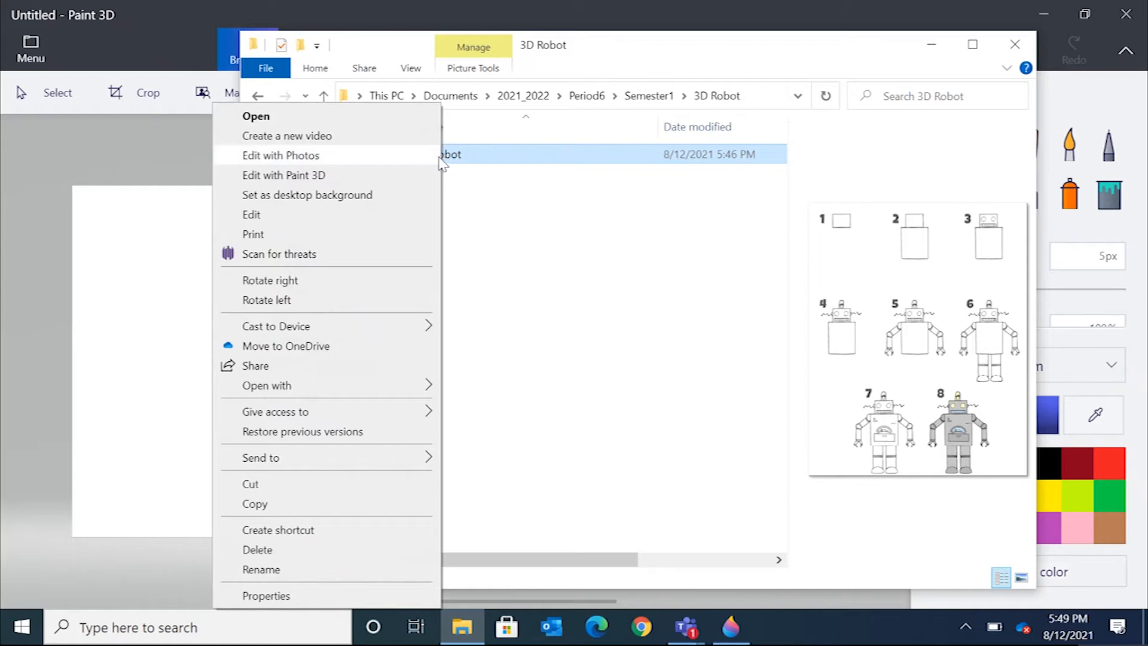
left_click(396, 506)
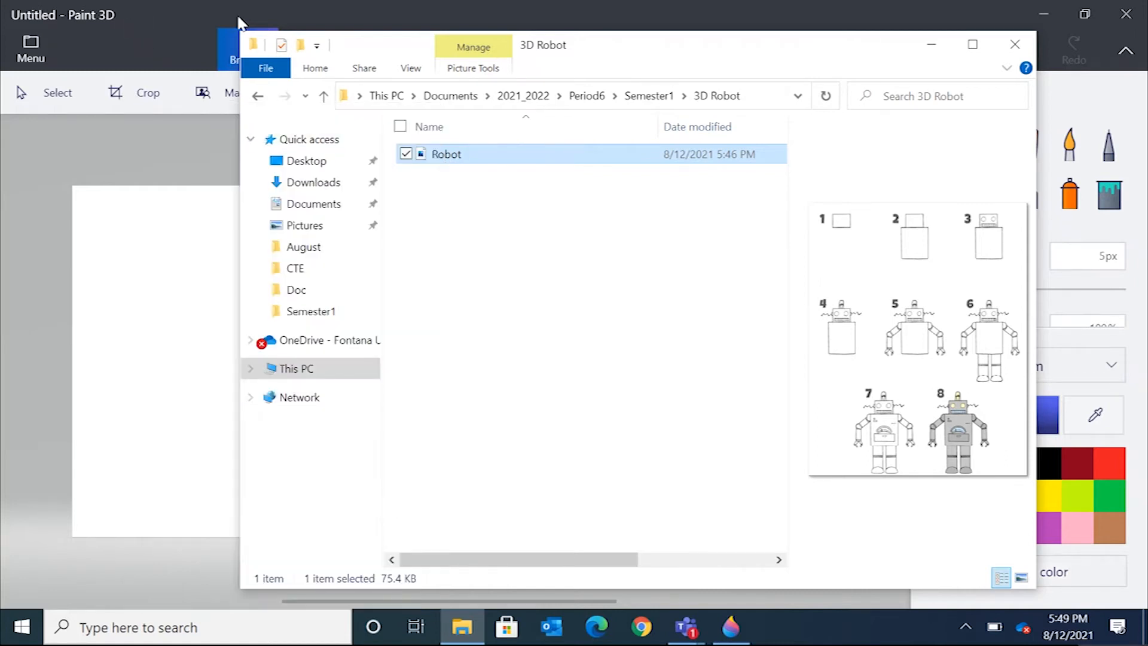
left_click(159, 8)
right_click(408, 293)
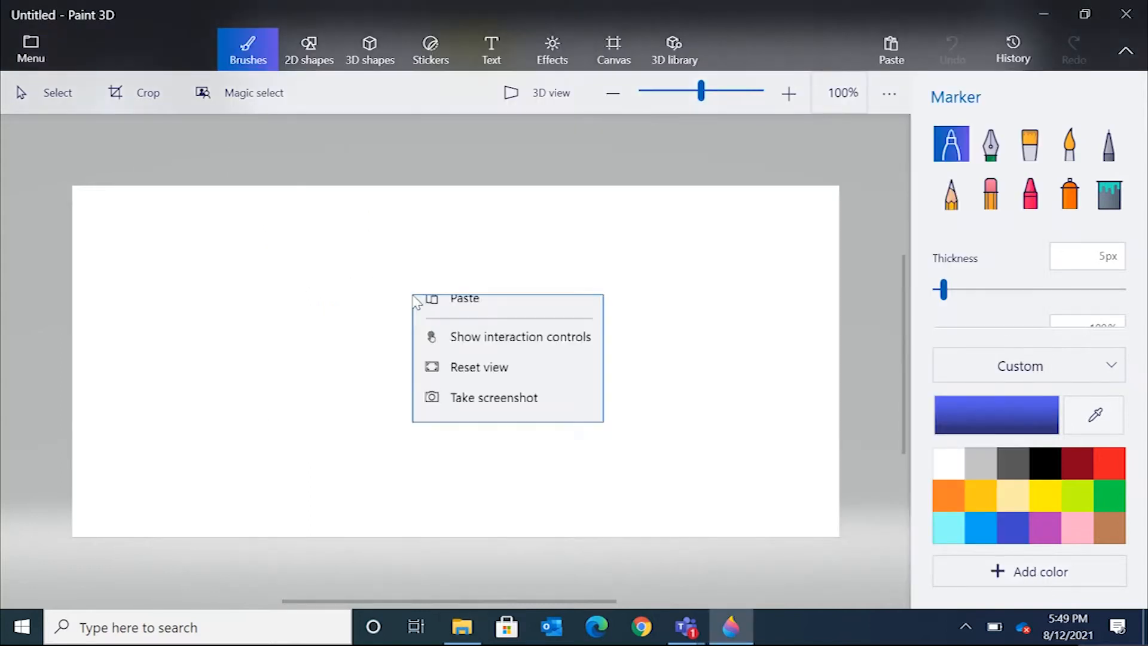
left_click(482, 426)
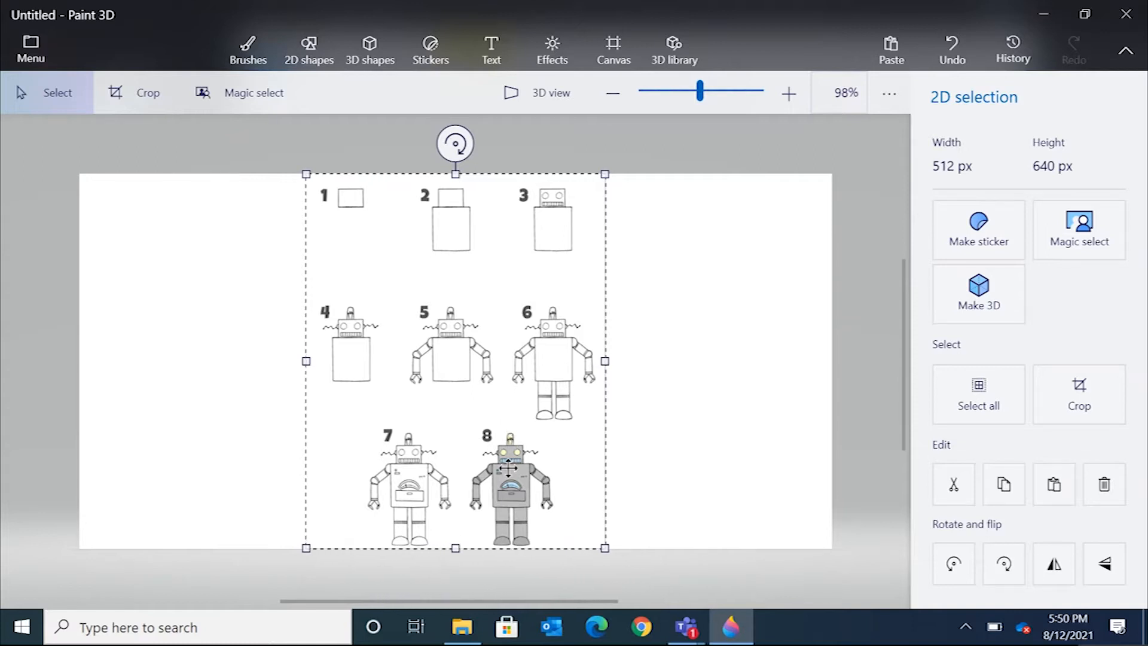
Enlarge the pasted reference image to about 1334 × 1667 px and position it so robots 7 and 8 fill the canvas.
left_click_drag(310, 175, 174, 8)
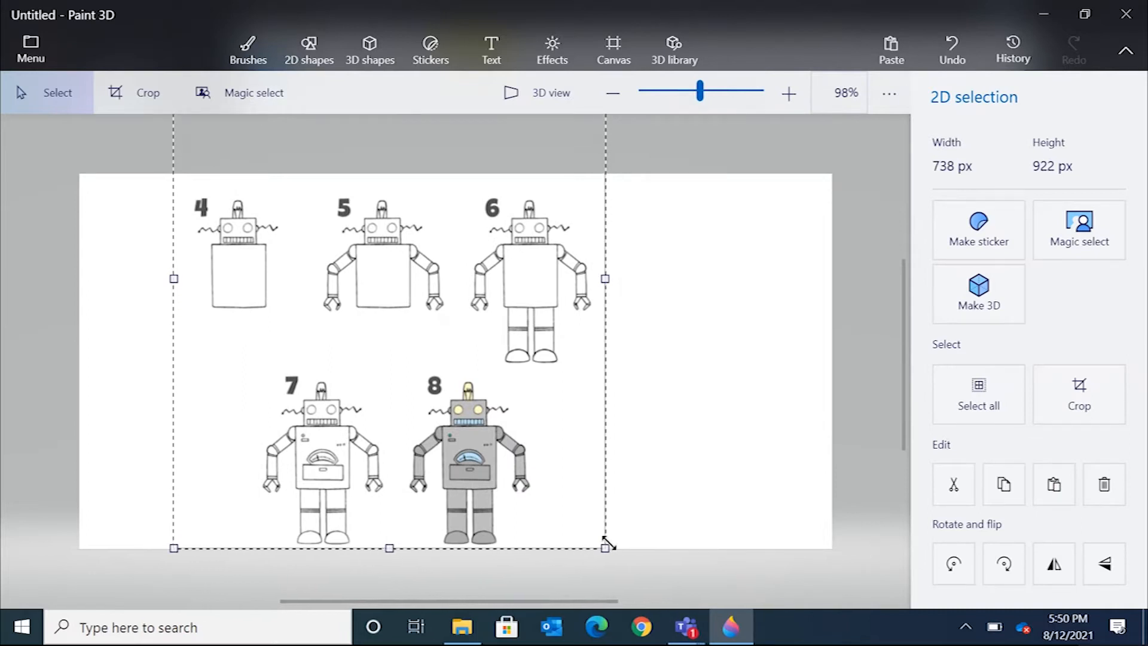
left_click_drag(607, 544, 811, 622)
left_click_drag(601, 433, 482, 231)
left_click_drag(511, 384, 517, 311)
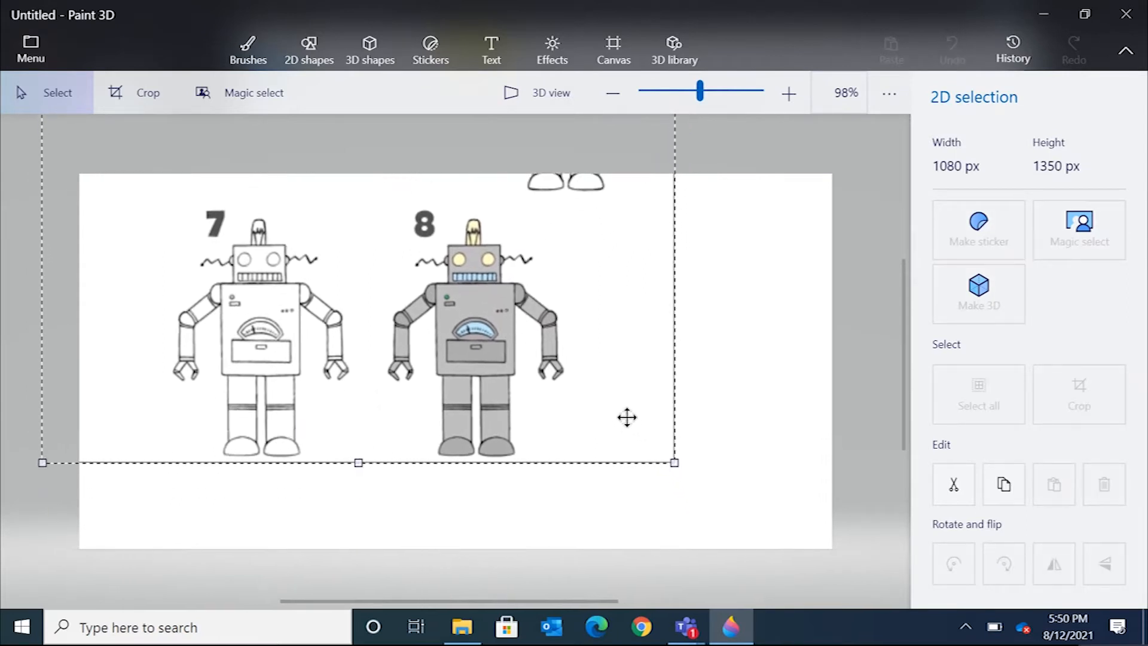
left_click_drag(626, 417, 619, 401)
left_click_drag(530, 355, 532, 349)
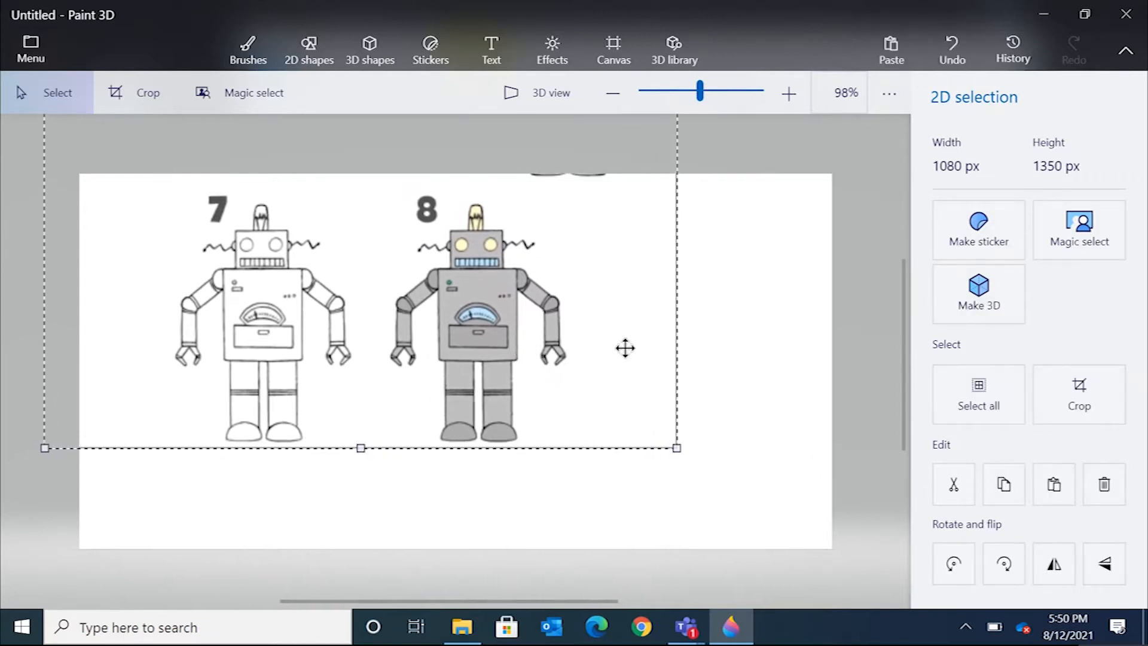
left_click_drag(498, 308, 493, 331)
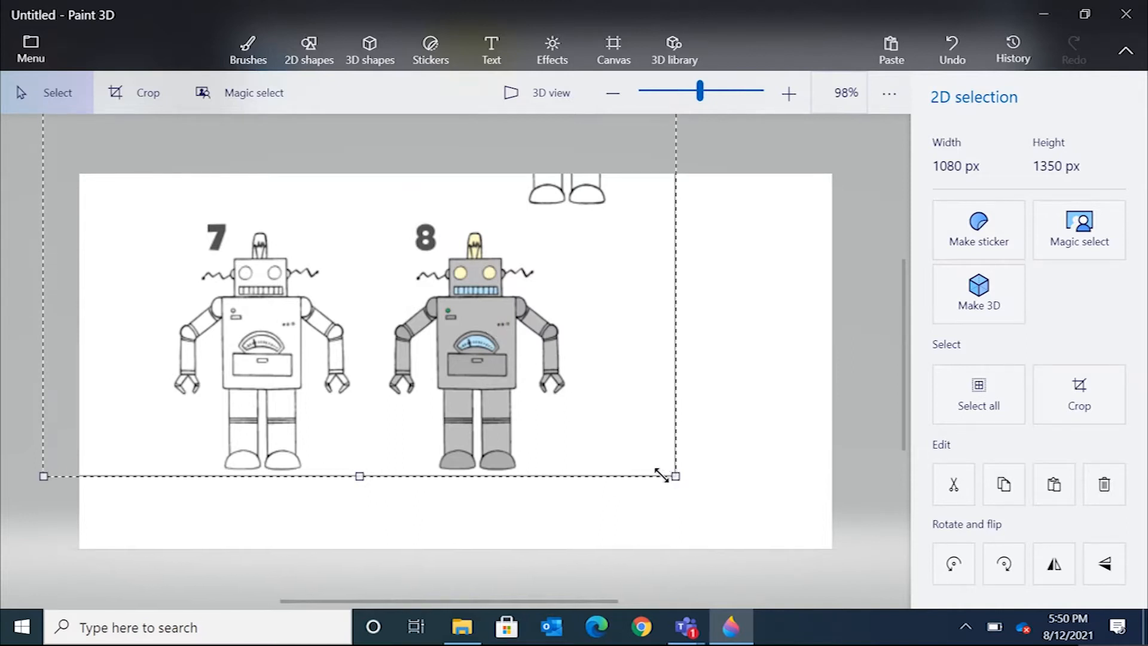
left_click_drag(674, 477, 605, 394)
left_click_drag(723, 498, 754, 531)
left_click_drag(684, 492, 766, 470)
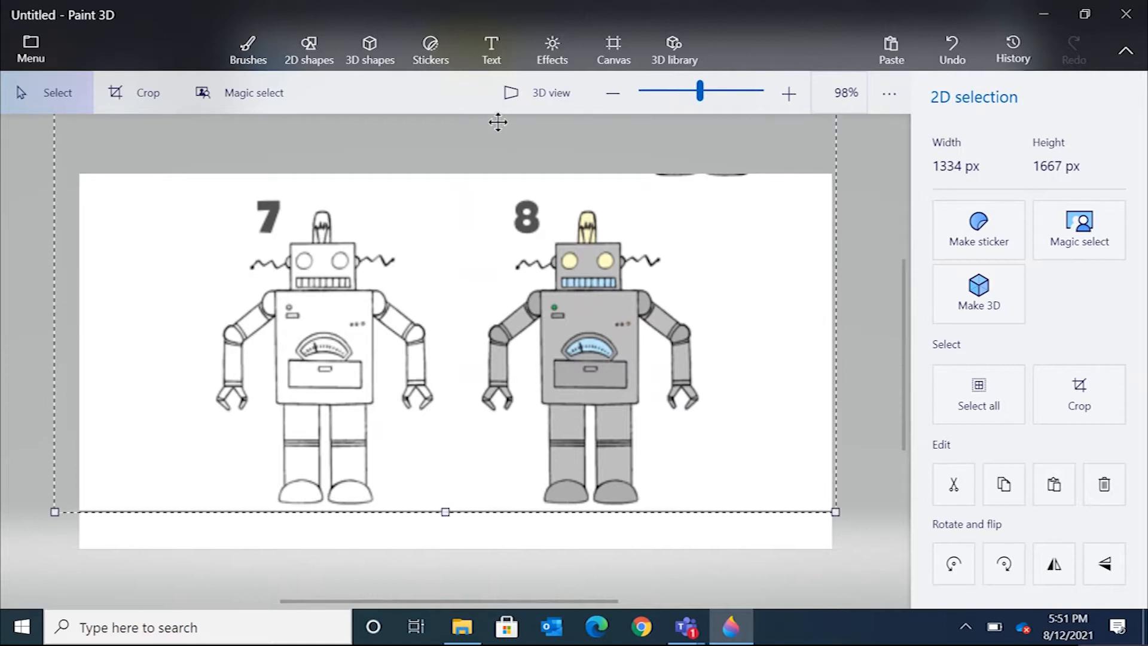
Open 3D shapes and sample robot 8's gray colour with the eyedropper.
left_click(371, 53)
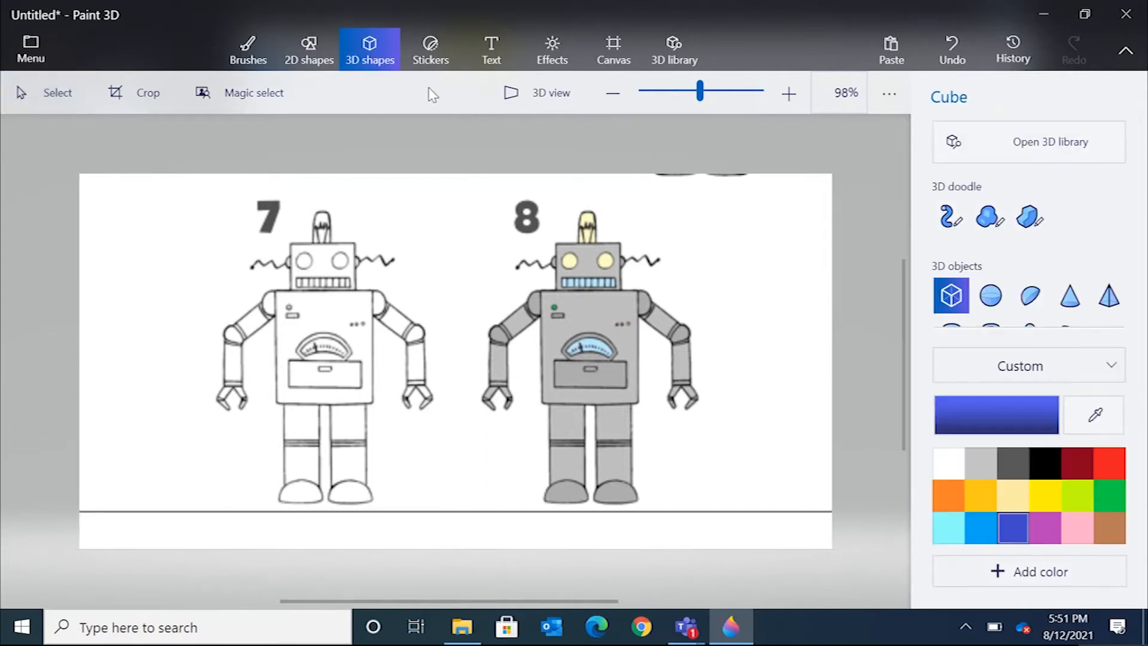
scroll(1069, 292, "down", 2)
scroll(1069, 291, "up", 2)
scroll(1068, 292, "down", 2)
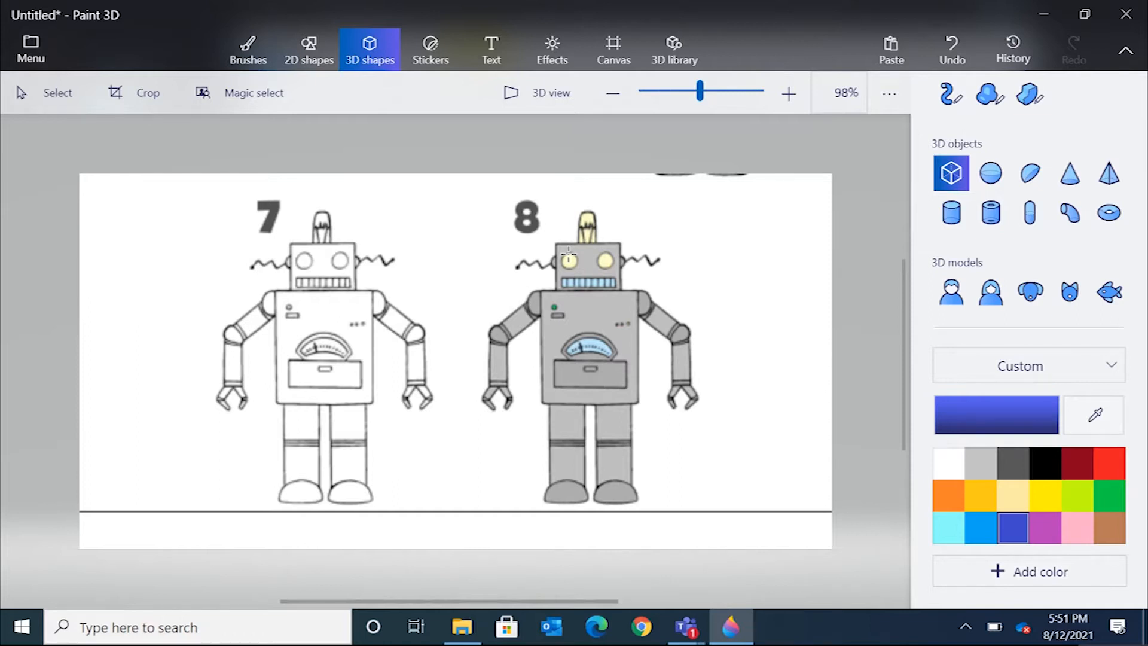
left_click(1091, 415)
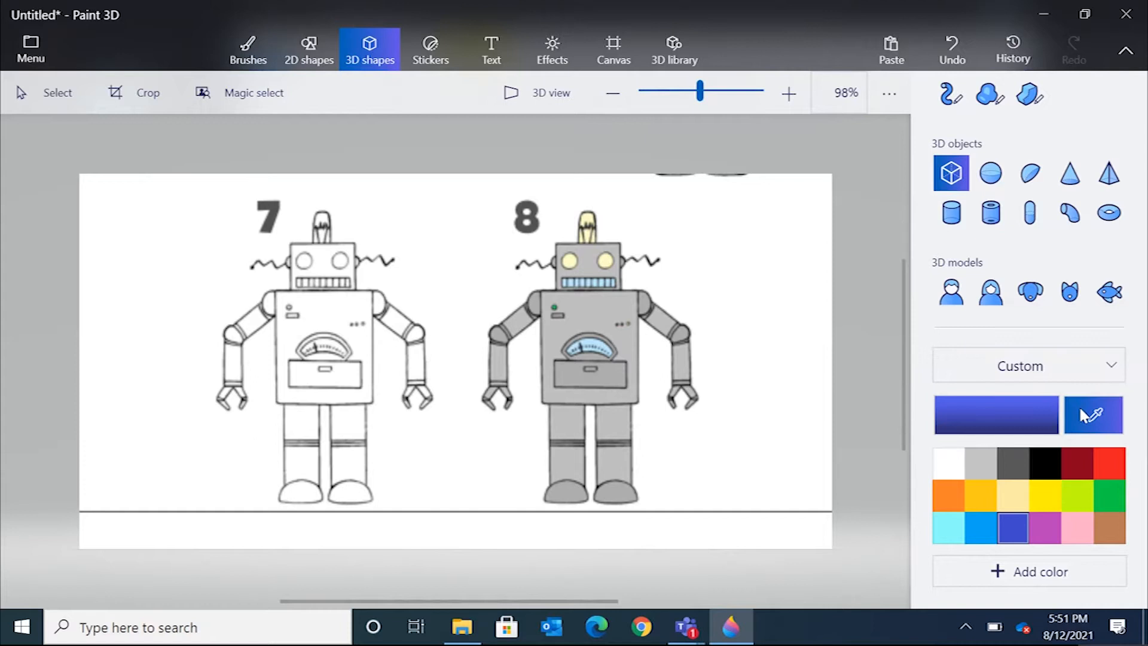
left_click(585, 252)
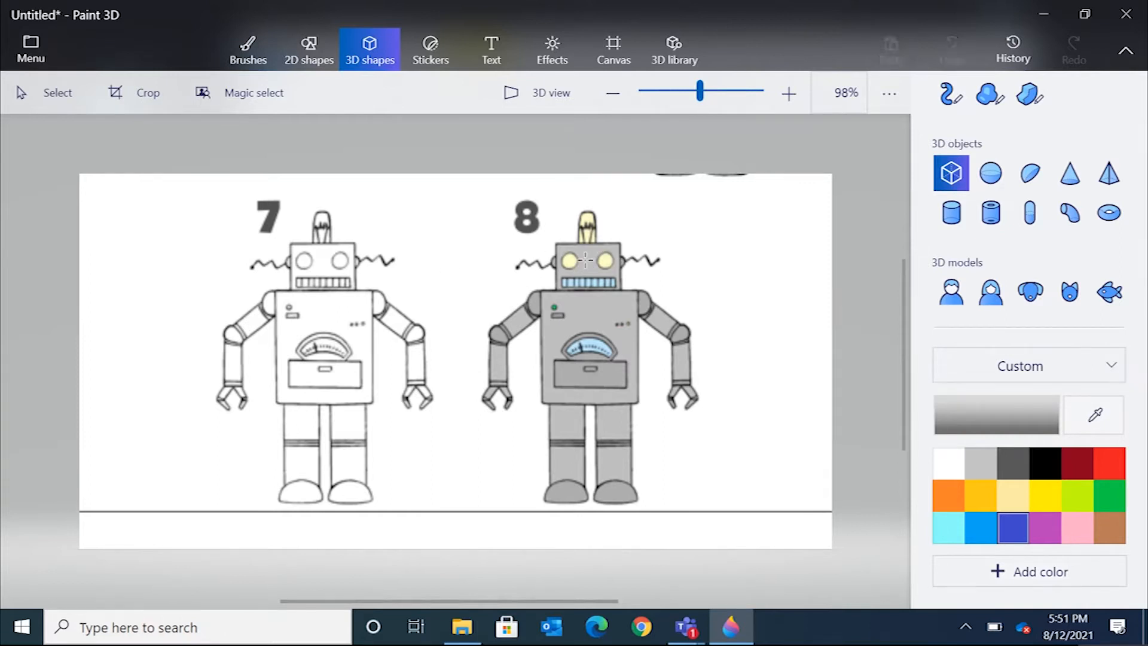
Insert a gray cube and resize it to cover robot 7's head.
left_click(582, 261)
left_click_drag(610, 251, 642, 221)
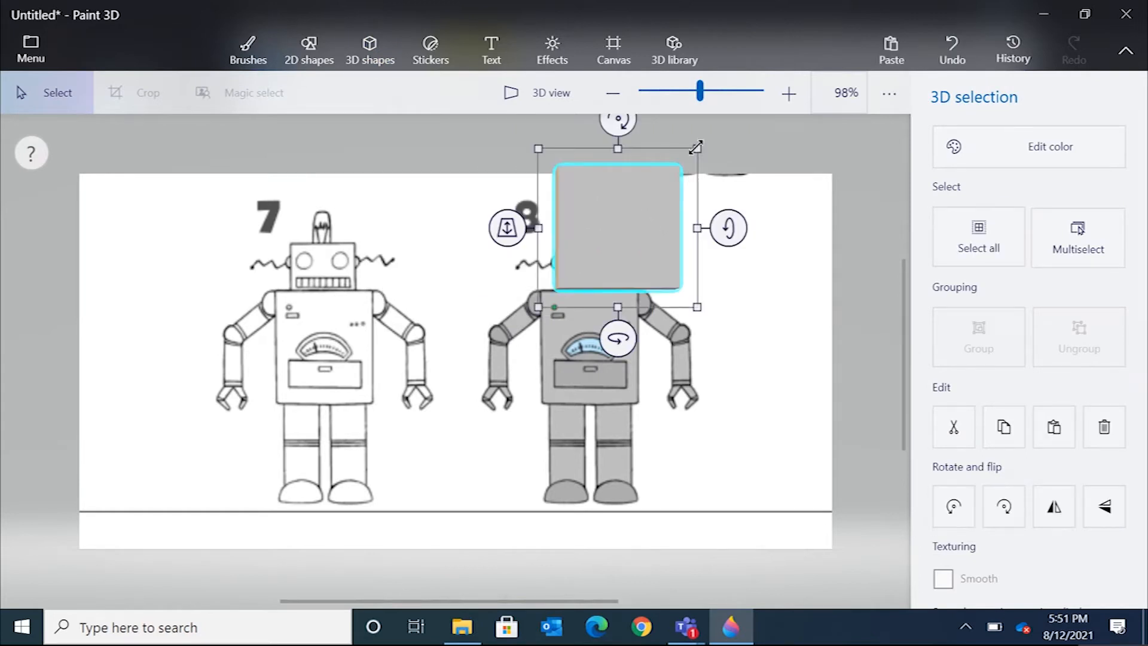
left_click_drag(698, 147, 336, 267)
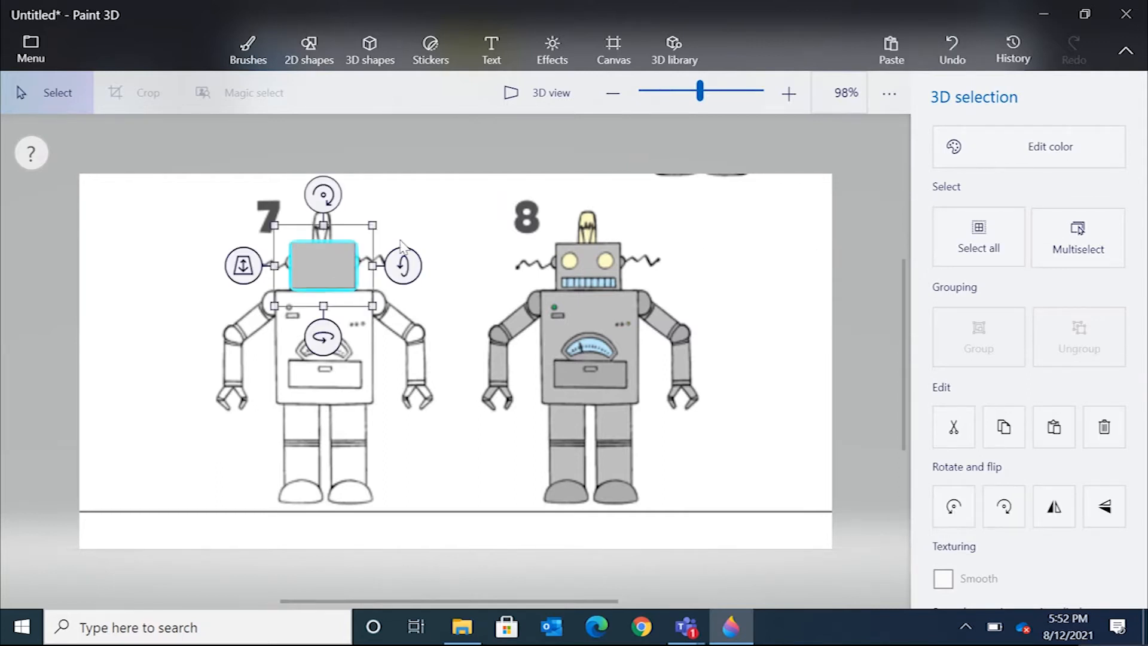
Add a second gray cube and resize it to cover robot 7's body.
left_click(374, 43)
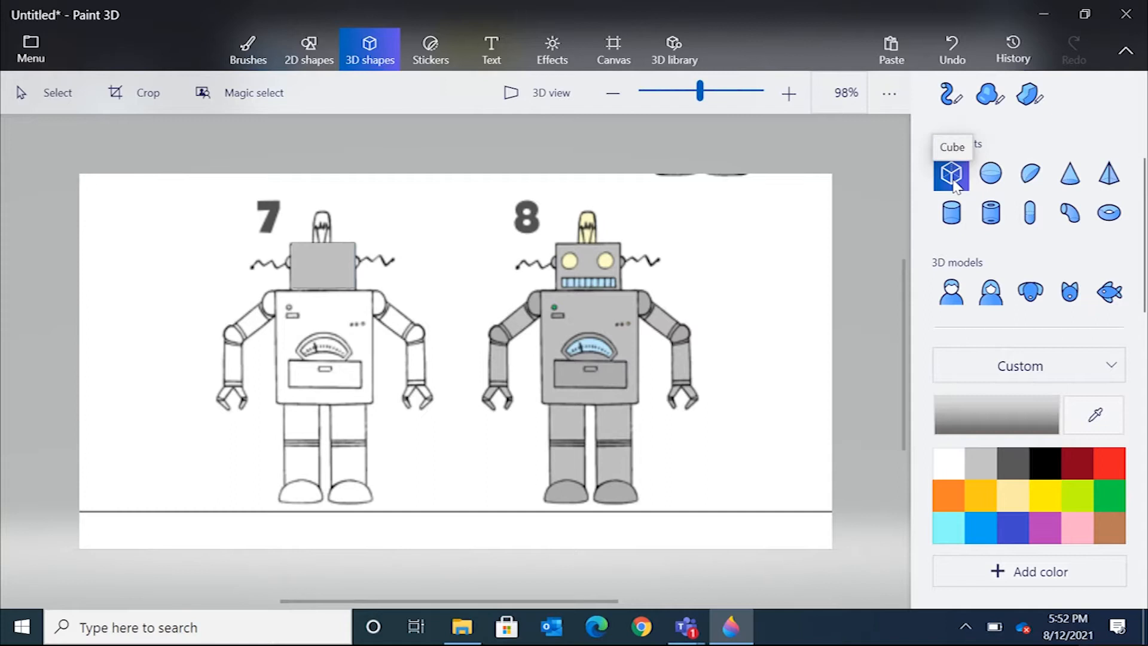
left_click(325, 321)
left_click_drag(323, 317, 336, 339)
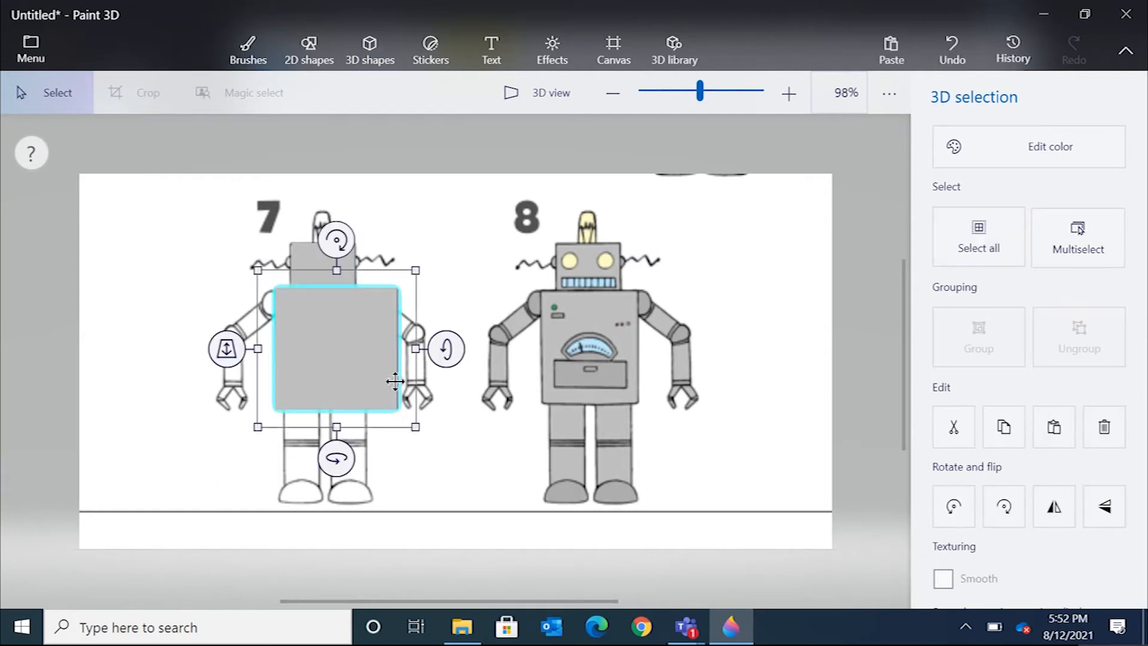
left_click_drag(416, 431, 334, 422)
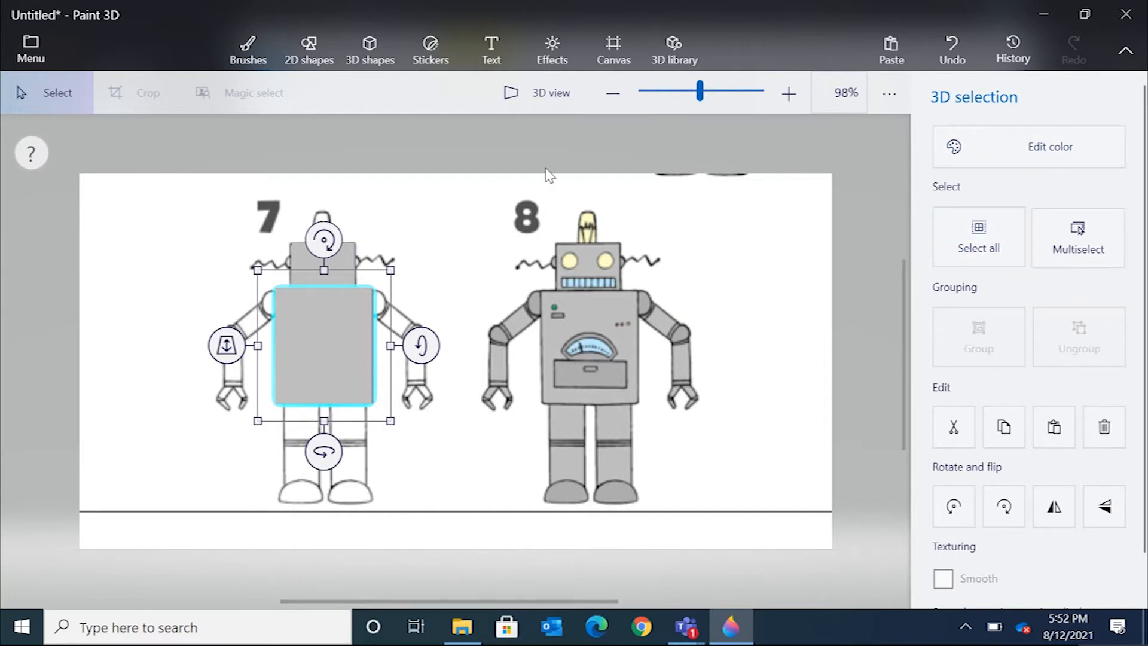
Insert a hemisphere and move it beside robot 7's body near the shoulder.
left_click(378, 62)
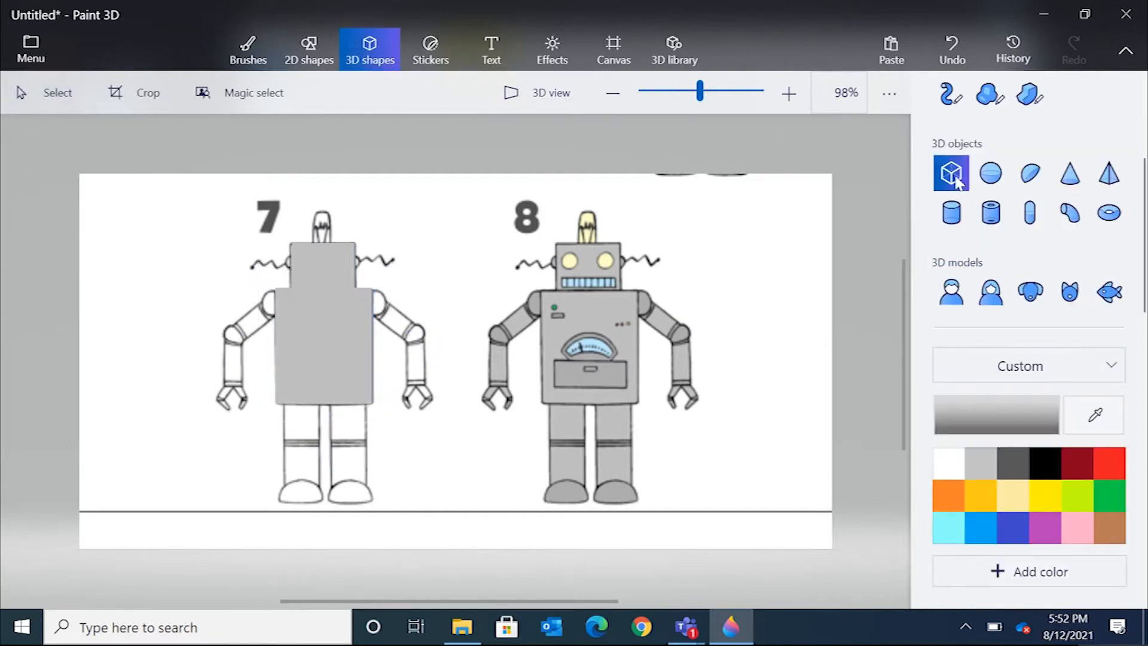
left_click(1022, 176)
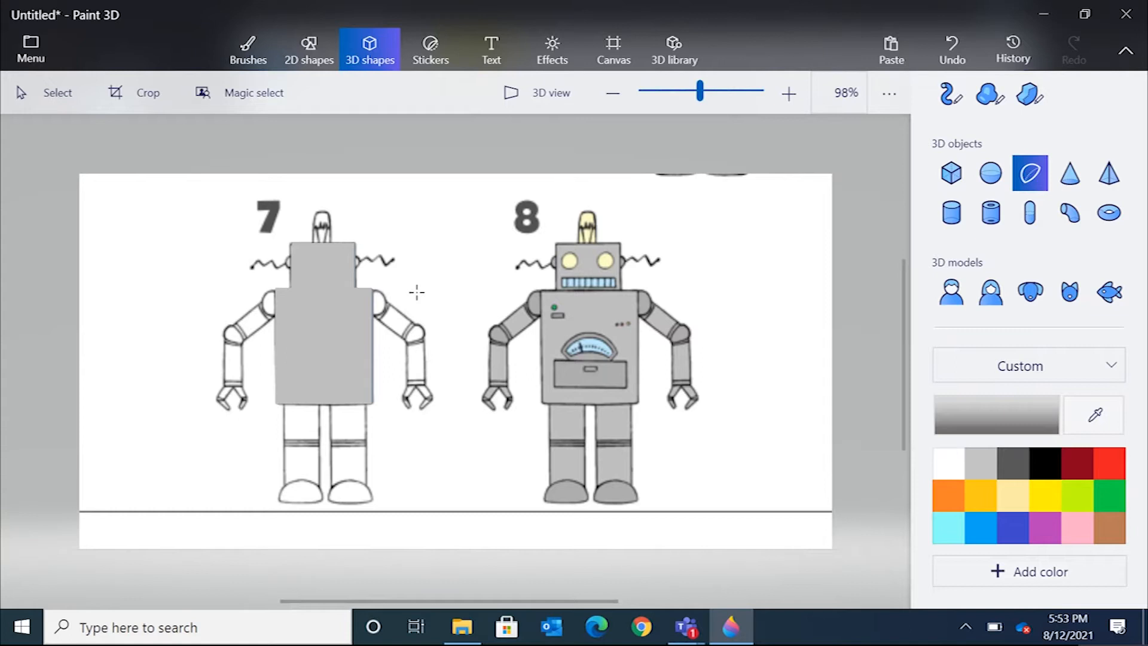
left_click(399, 250)
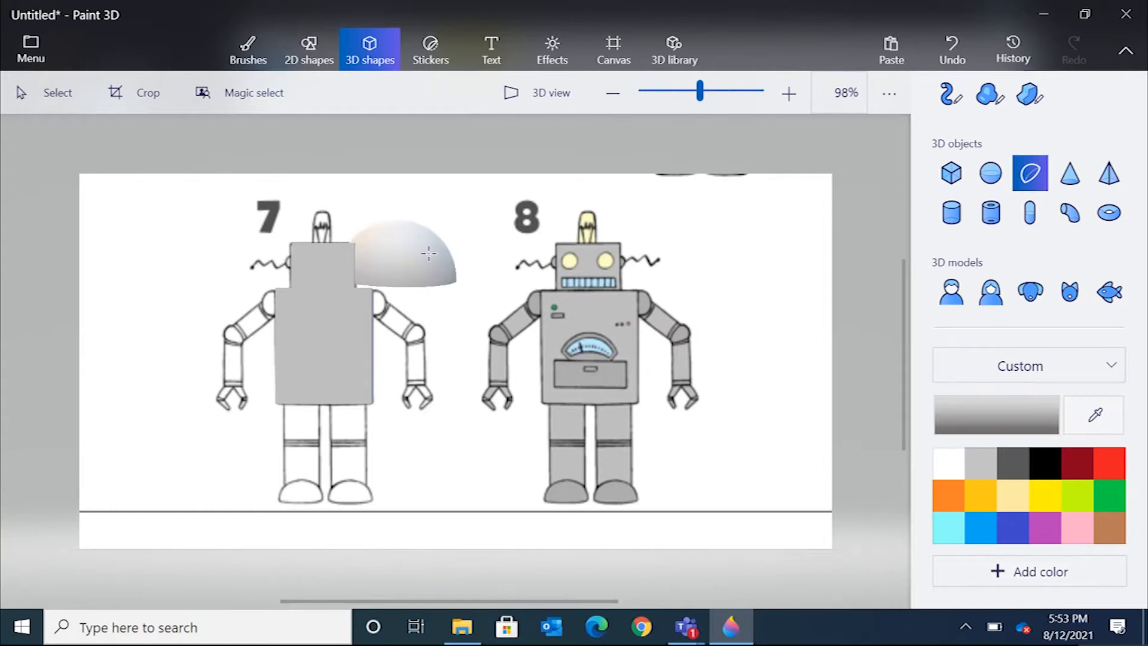
left_click_drag(417, 255, 227, 294)
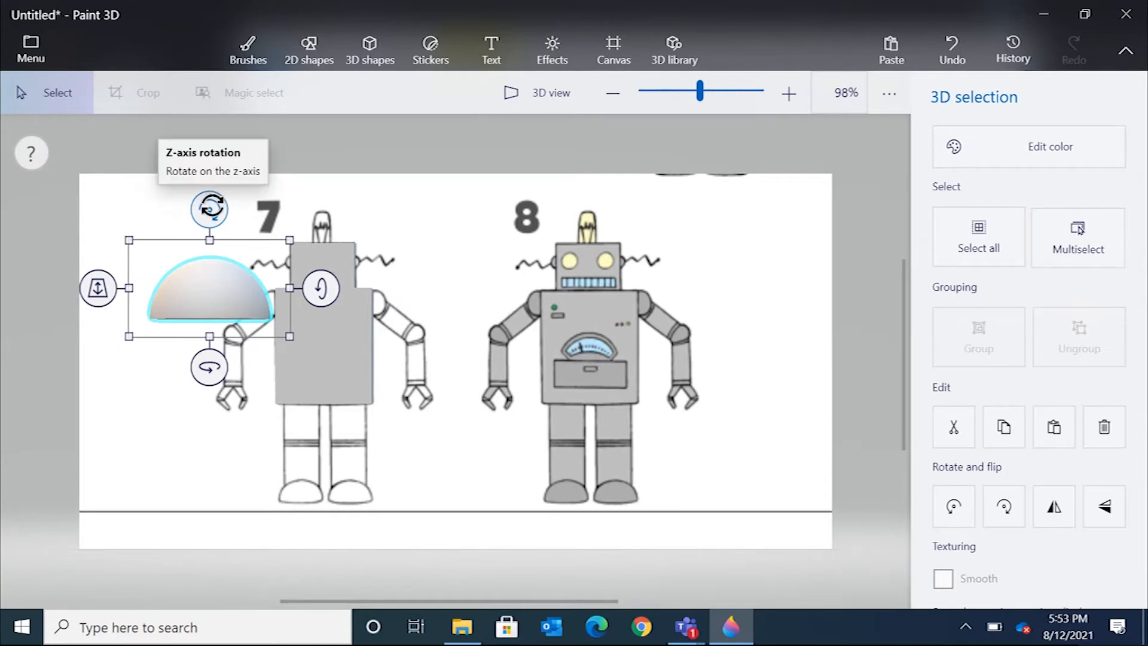
Rotate the hemisphere on the z-axis, shrink it, and place it against the body's shoulder.
left_click_drag(211, 207, 252, 242)
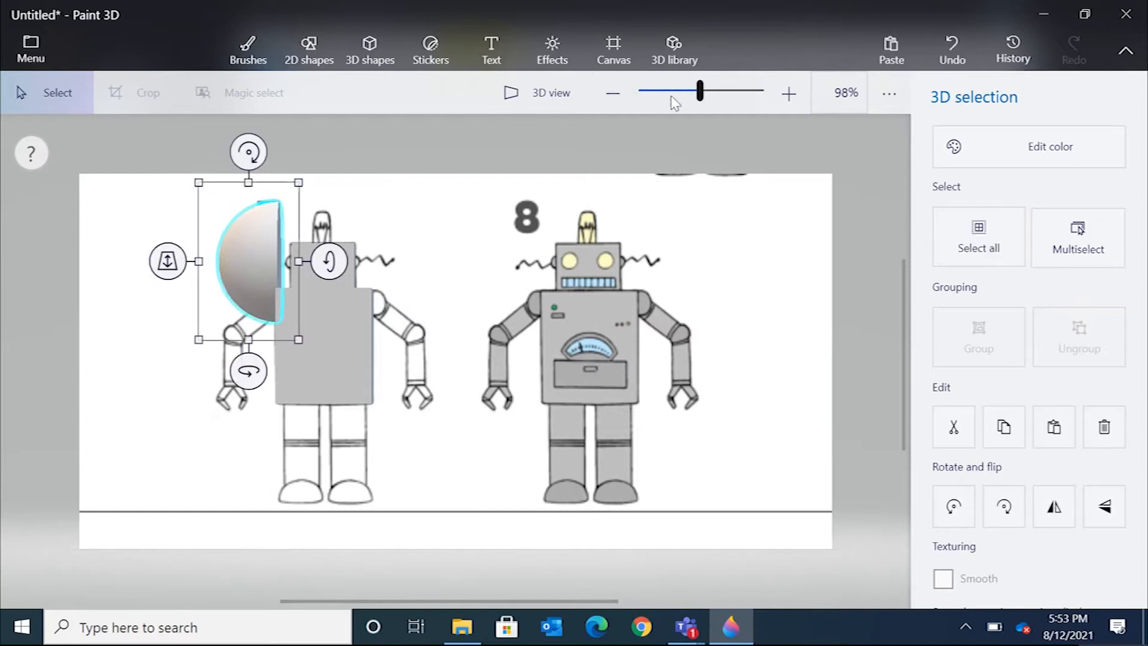
mouse_move(700, 91)
left_mouse_down()
mouse_move(714, 91)
mouse_move(701, 91)
left_mouse_up()
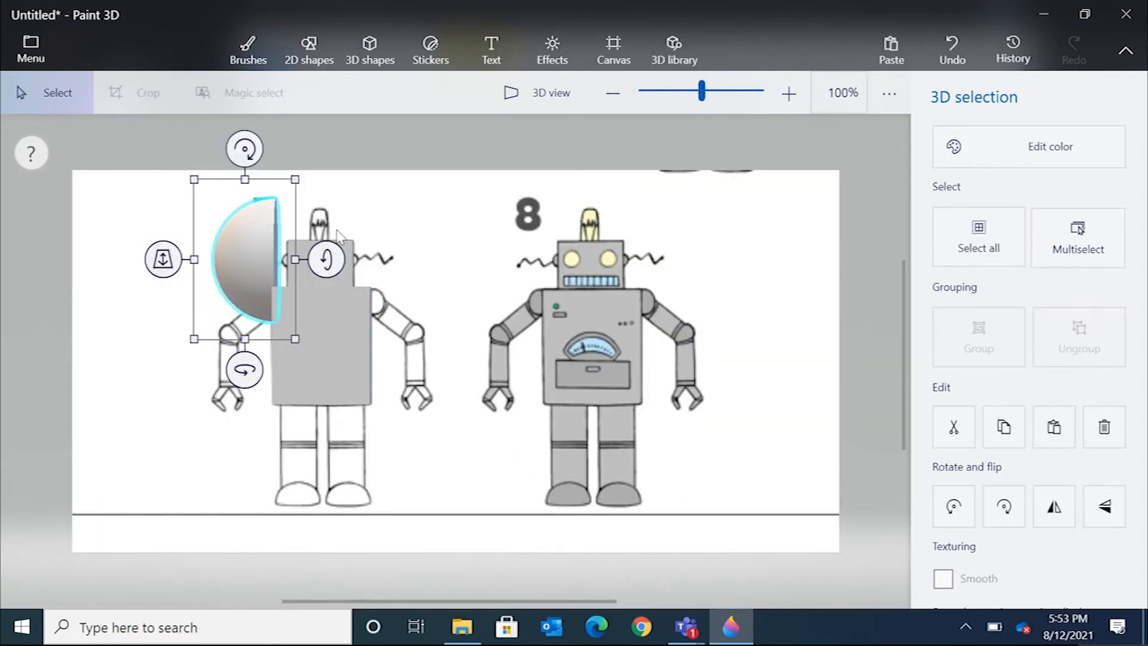
left_click_drag(203, 177, 252, 236)
mouse_move(274, 285)
left_mouse_down()
mouse_move(238, 278)
mouse_move(272, 278)
left_mouse_up()
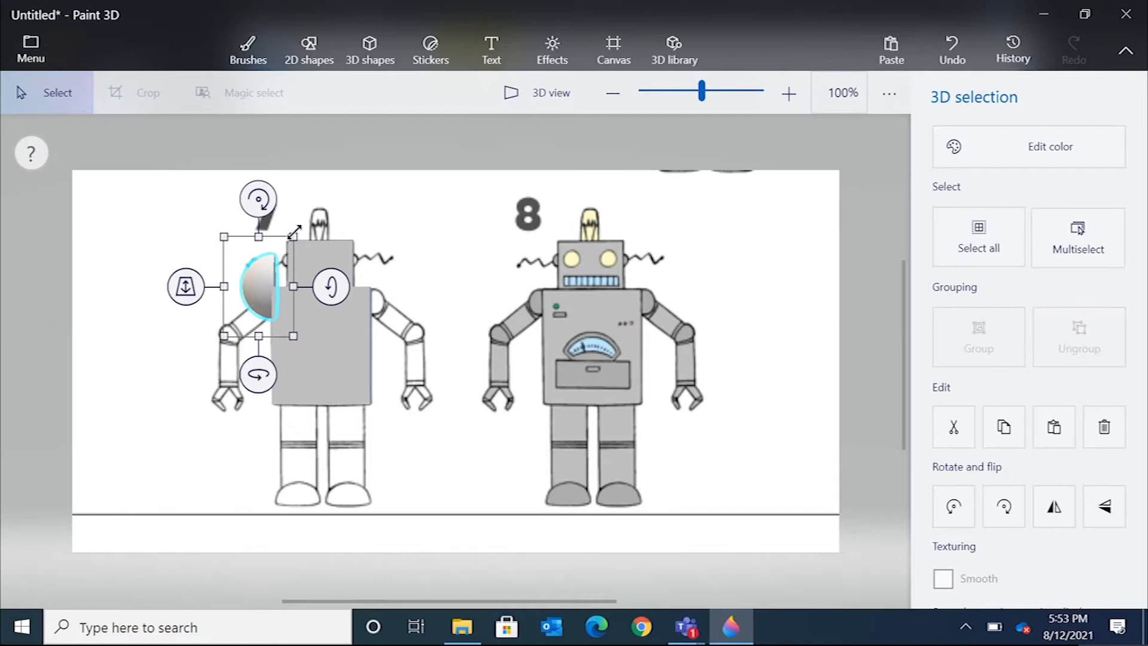
left_click_drag(293, 235, 278, 262)
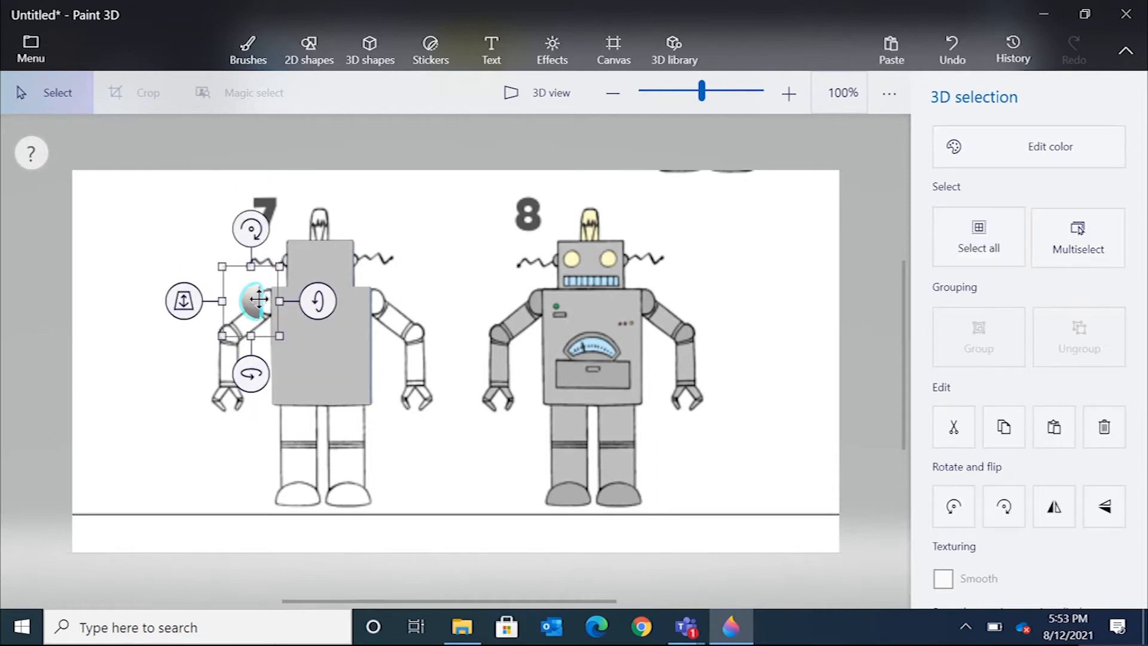
left_click_drag(252, 301, 270, 299)
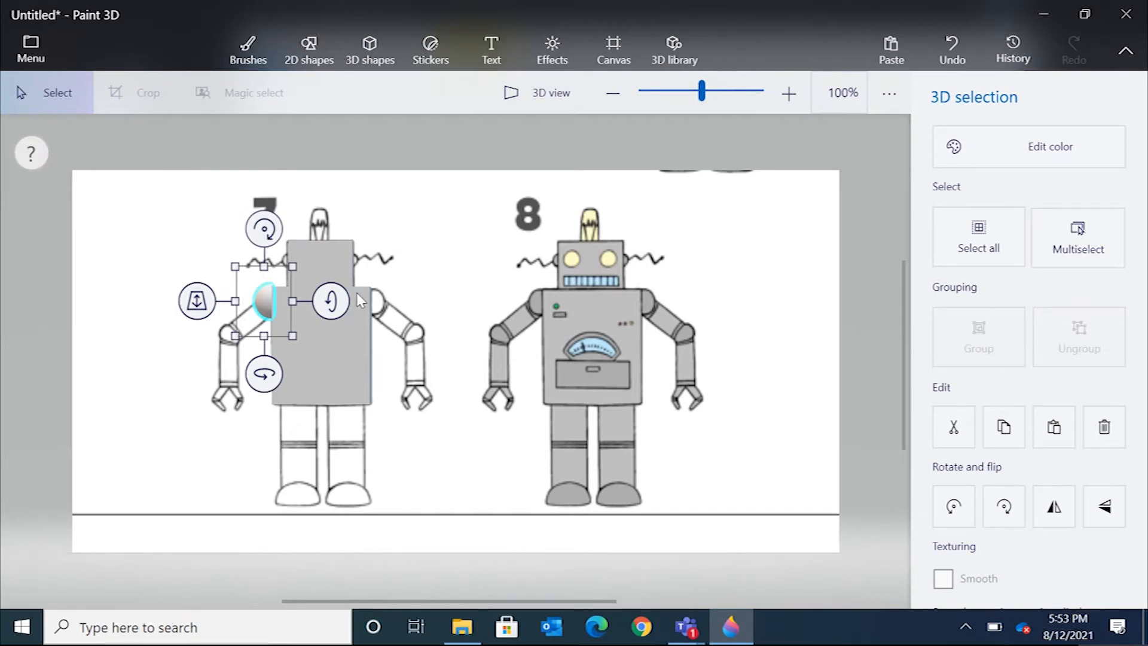
In 3D view, reposition the shoulder hemisphere and adjust the head cube's depth.
left_click(542, 93)
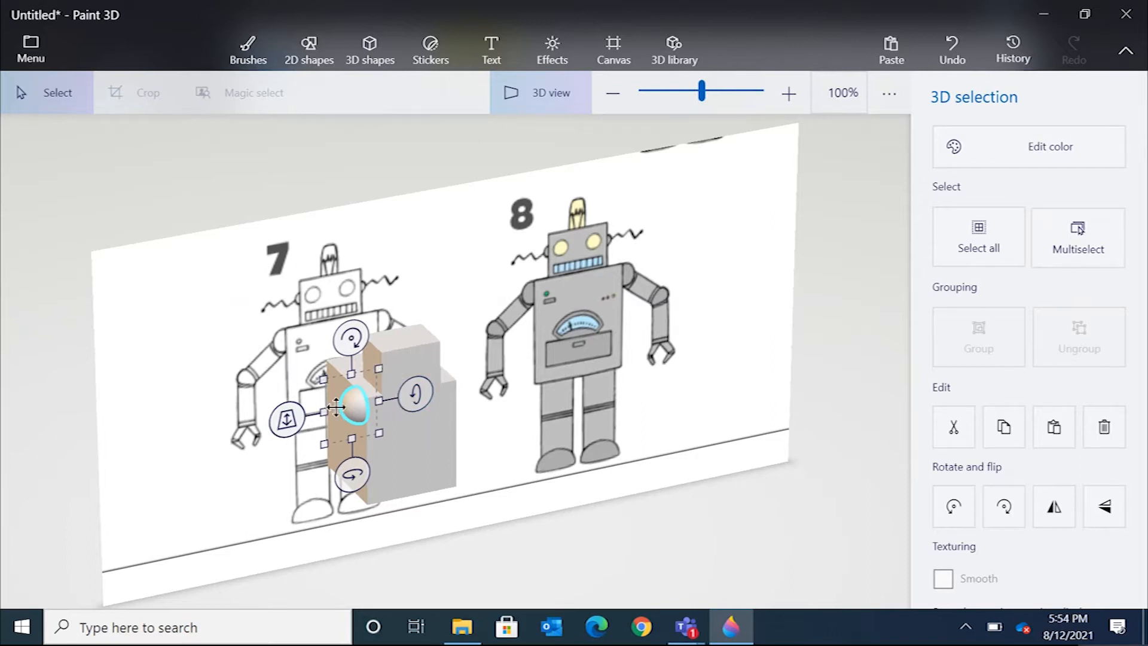
mouse_move(287, 418)
left_mouse_down()
mouse_move(289, 405)
mouse_move(274, 408)
left_mouse_up()
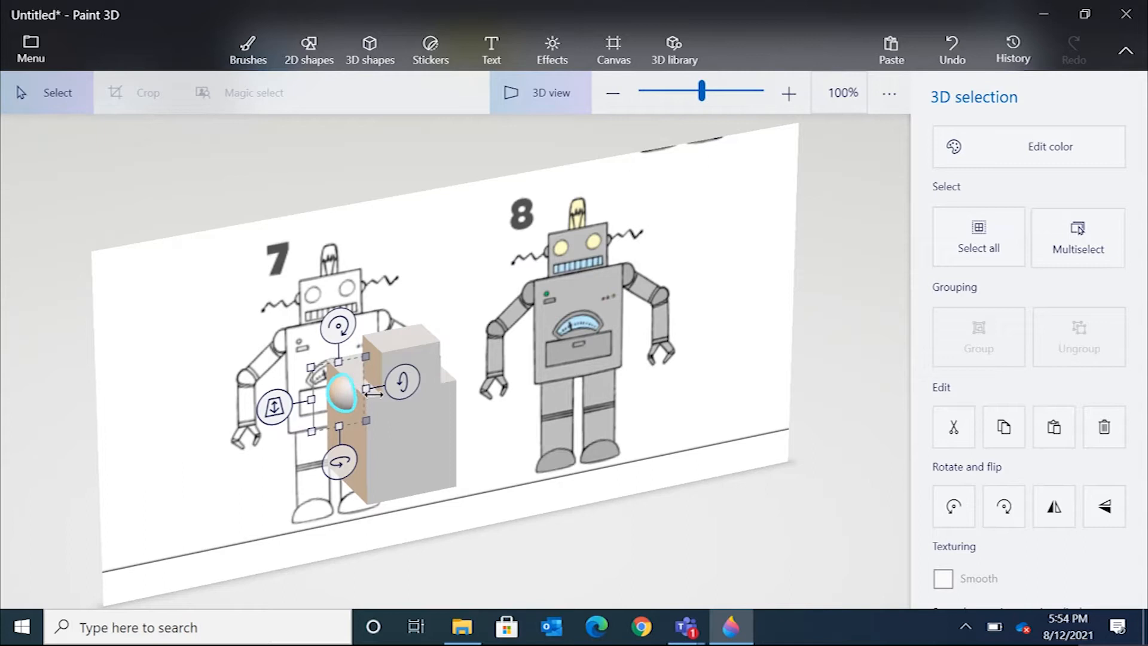
left_click(435, 353)
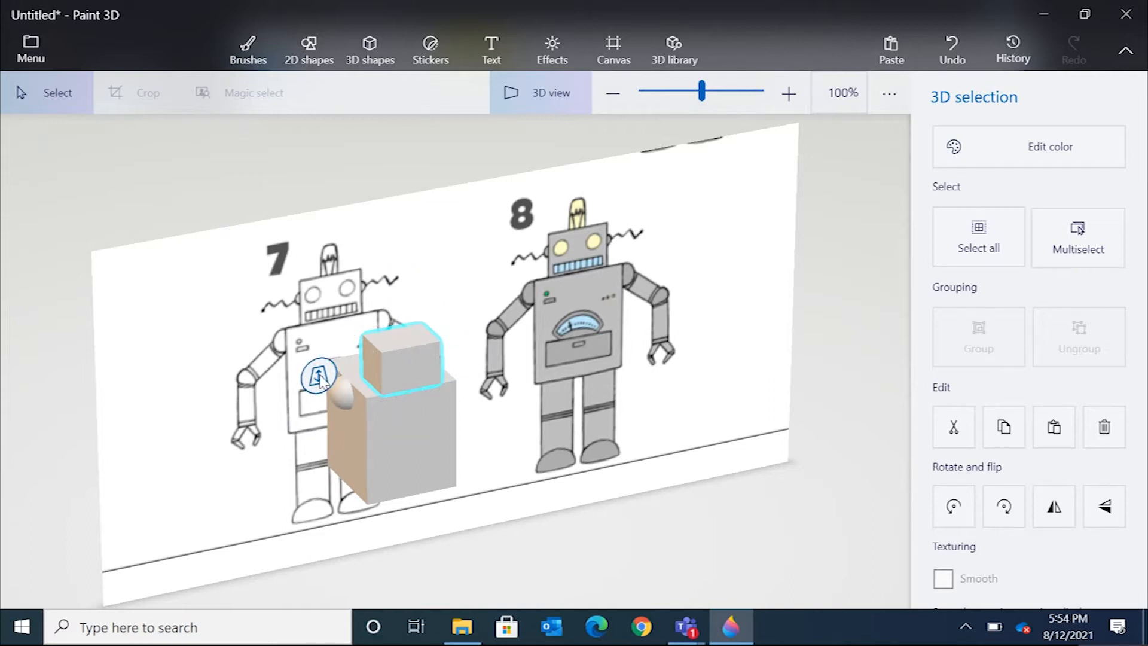
left_click_drag(319, 377, 320, 365)
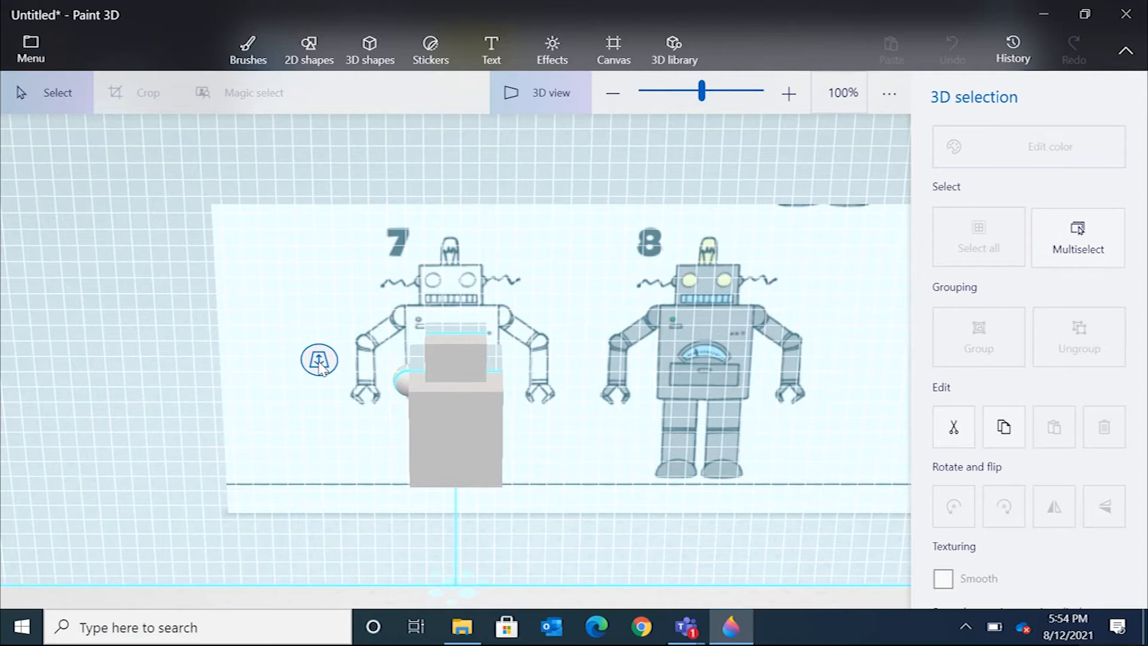
left_click_drag(319, 366, 315, 371)
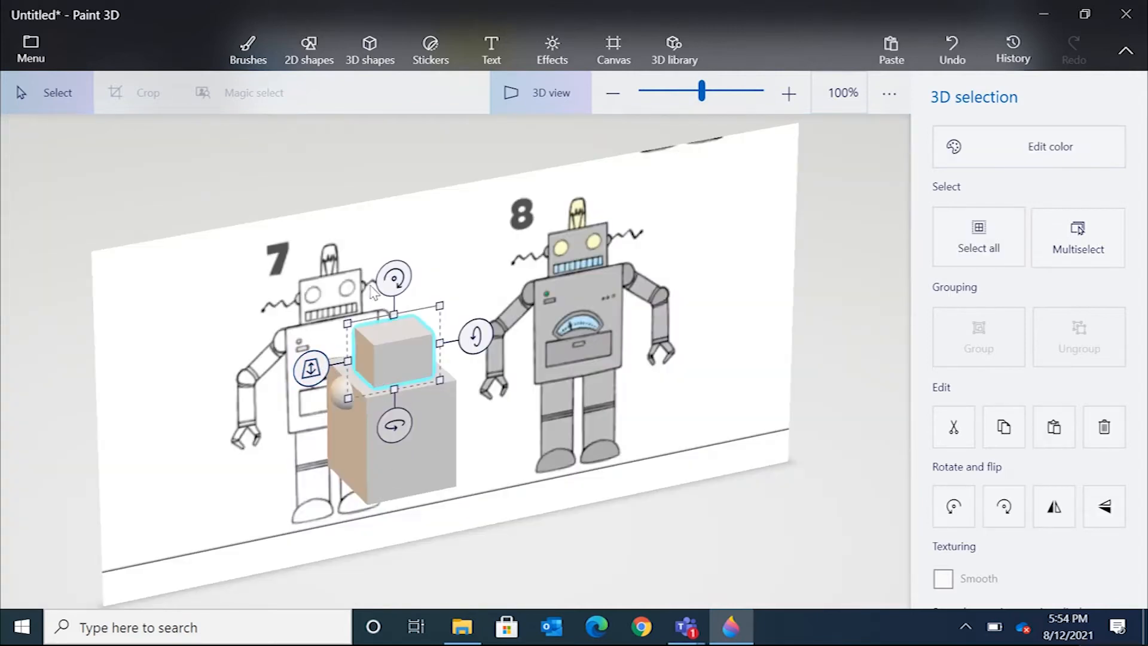
Insert a cylinder, rotate it on the z-axis, and size it diagonally as robot 7's upper arm below the shoulder.
left_click(543, 87)
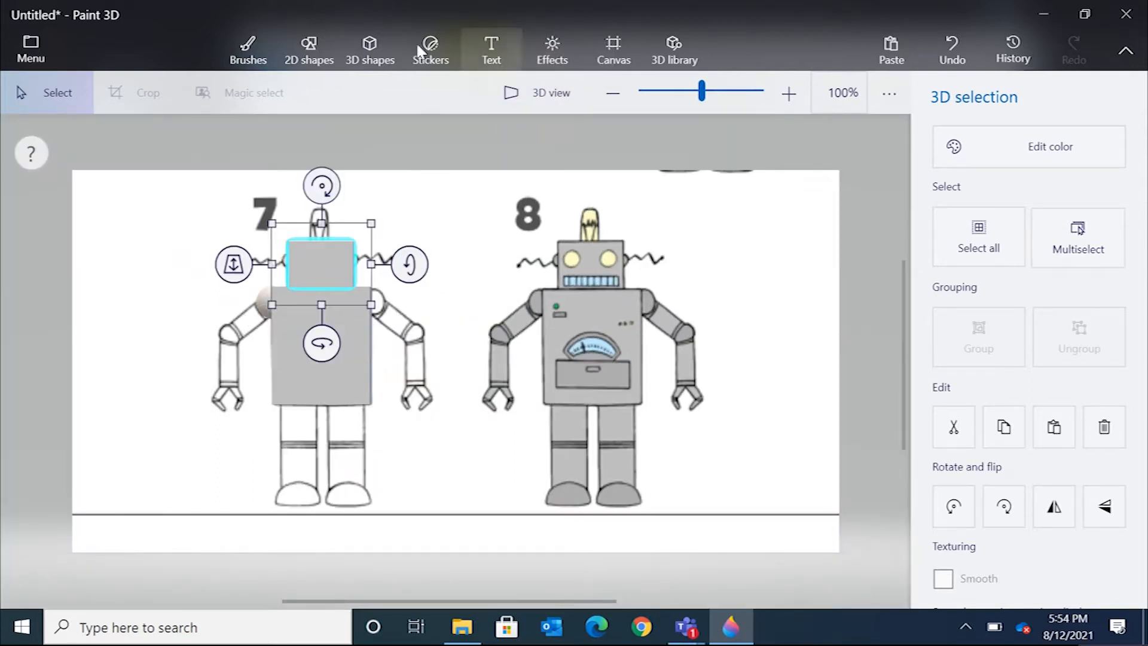
left_click(369, 51)
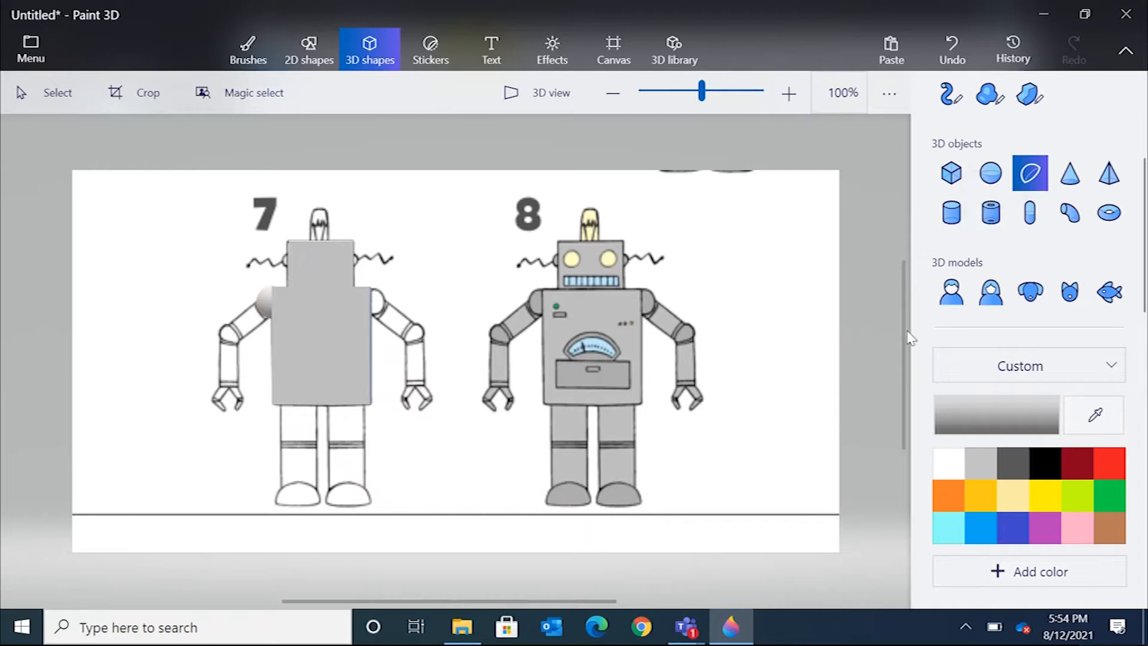
left_click(955, 218)
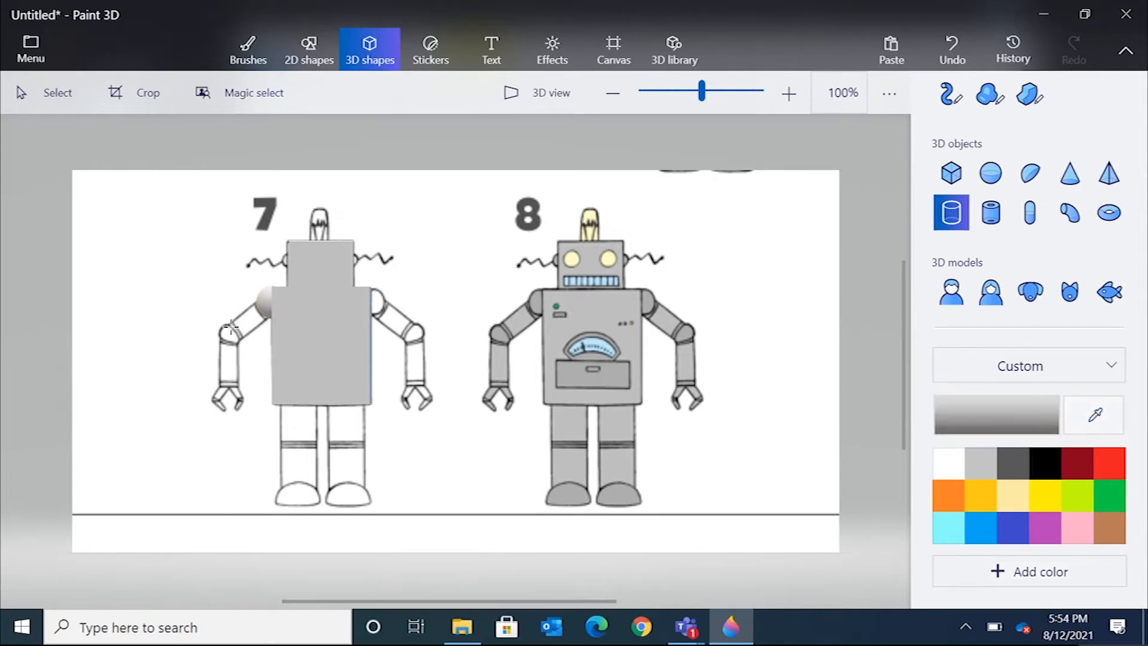
left_click_drag(199, 259, 262, 386)
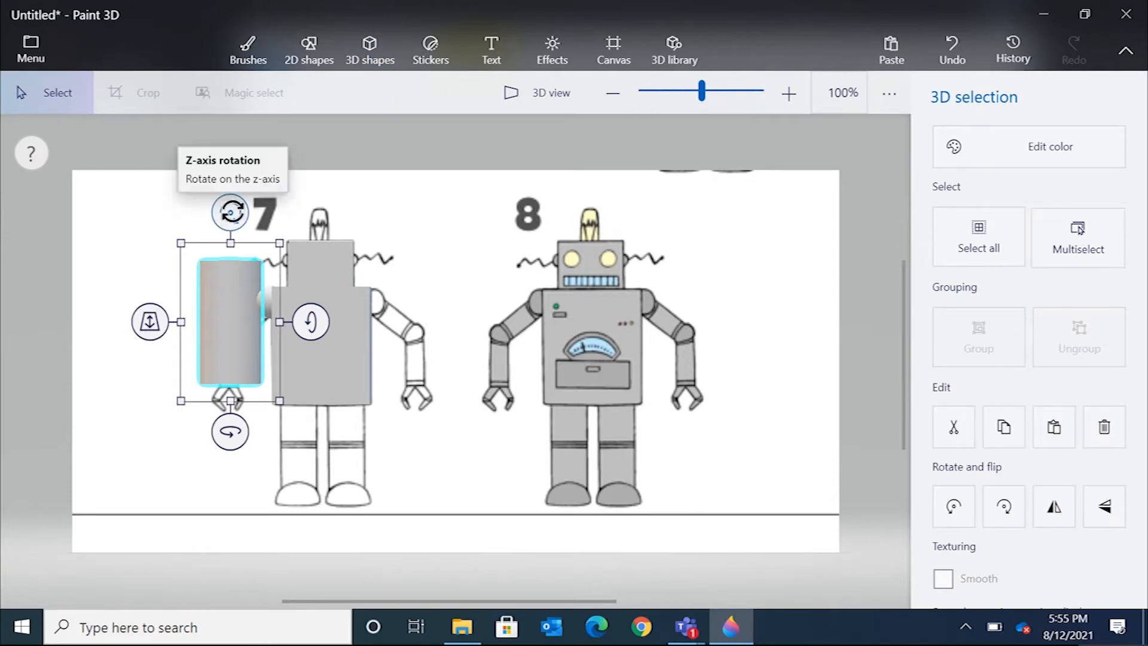
left_click_drag(232, 212, 307, 247)
left_click_drag(249, 329, 224, 298)
left_click_drag(209, 173, 227, 174)
left_click_drag(289, 206, 226, 322)
left_click_drag(173, 269, 210, 286)
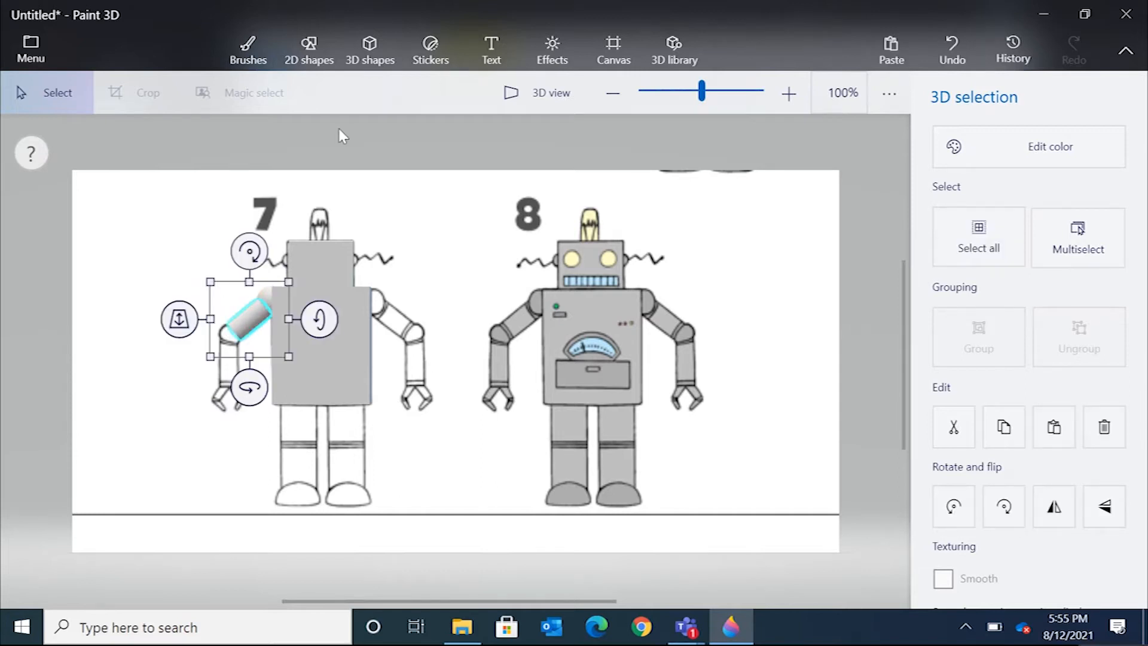
In 3D view, adjust the upper-arm cylinder's depth so it sits against the body.
left_click(534, 95)
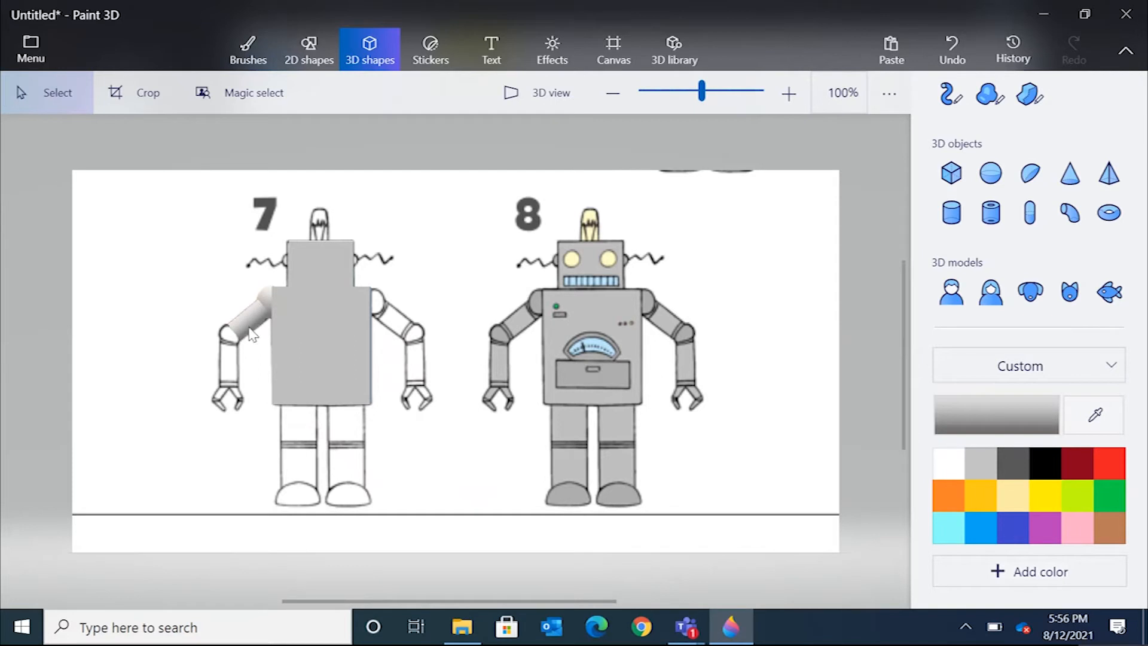
left_click(537, 96)
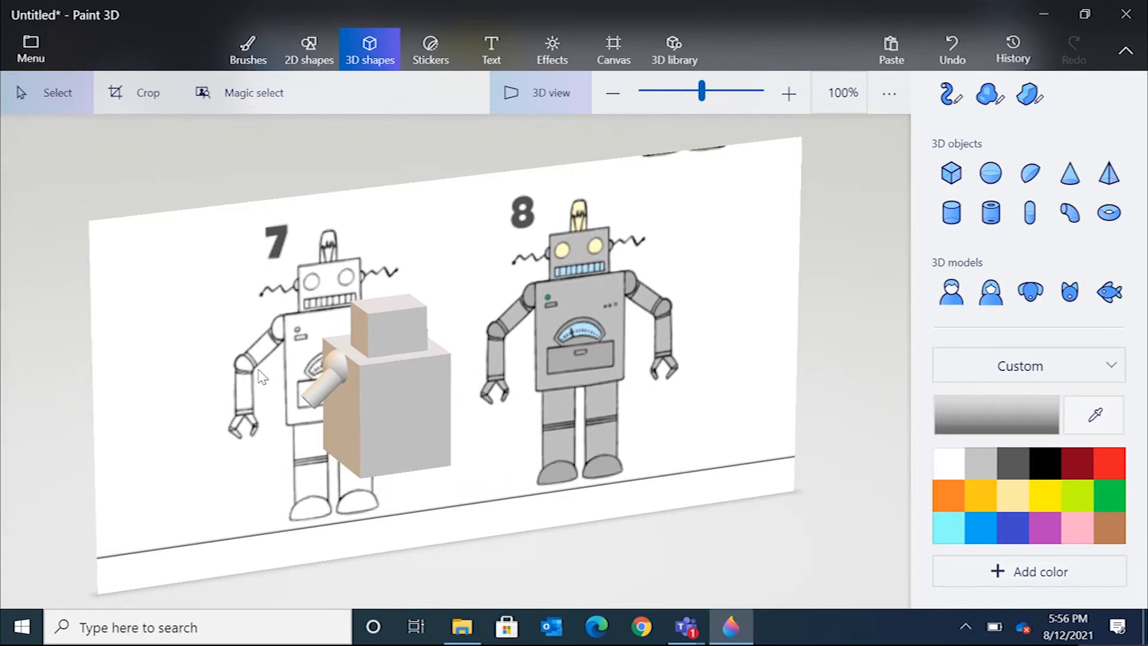
left_click_drag(261, 377, 426, 350)
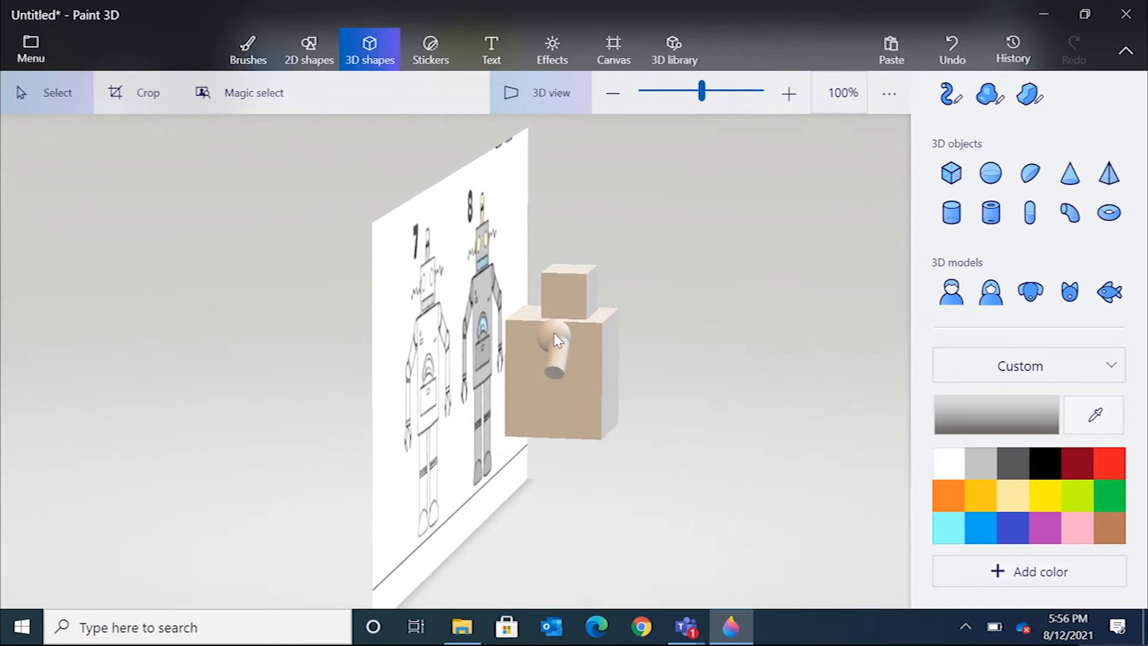
left_click(560, 361)
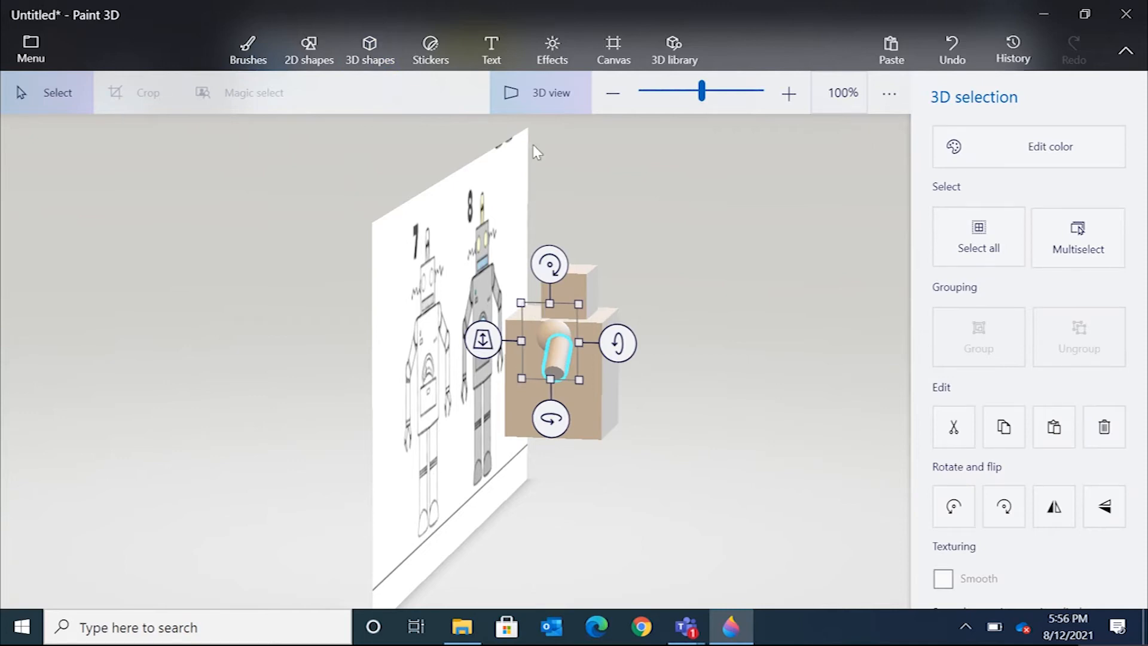
left_click(536, 106)
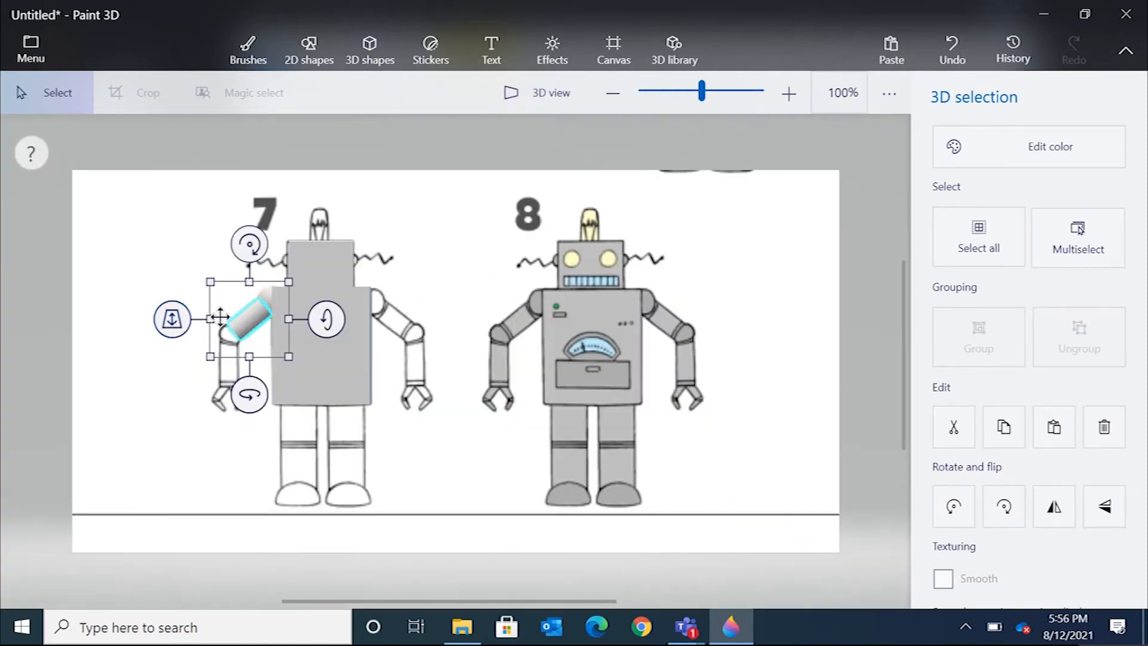
left_click_drag(183, 324, 179, 318)
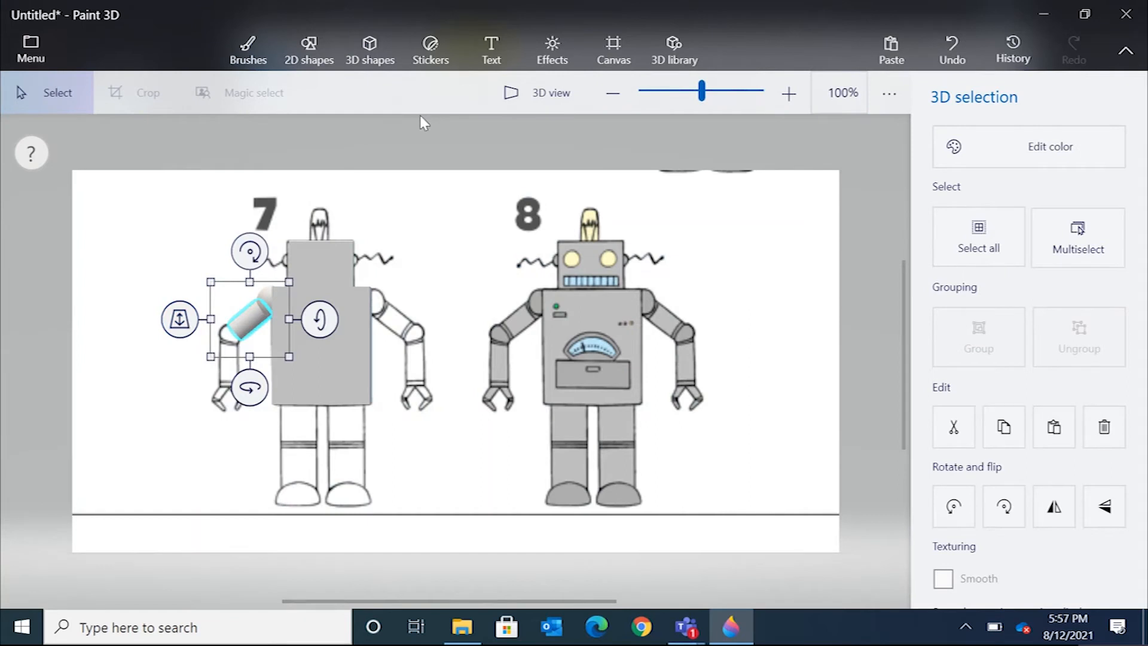
left_click(538, 90)
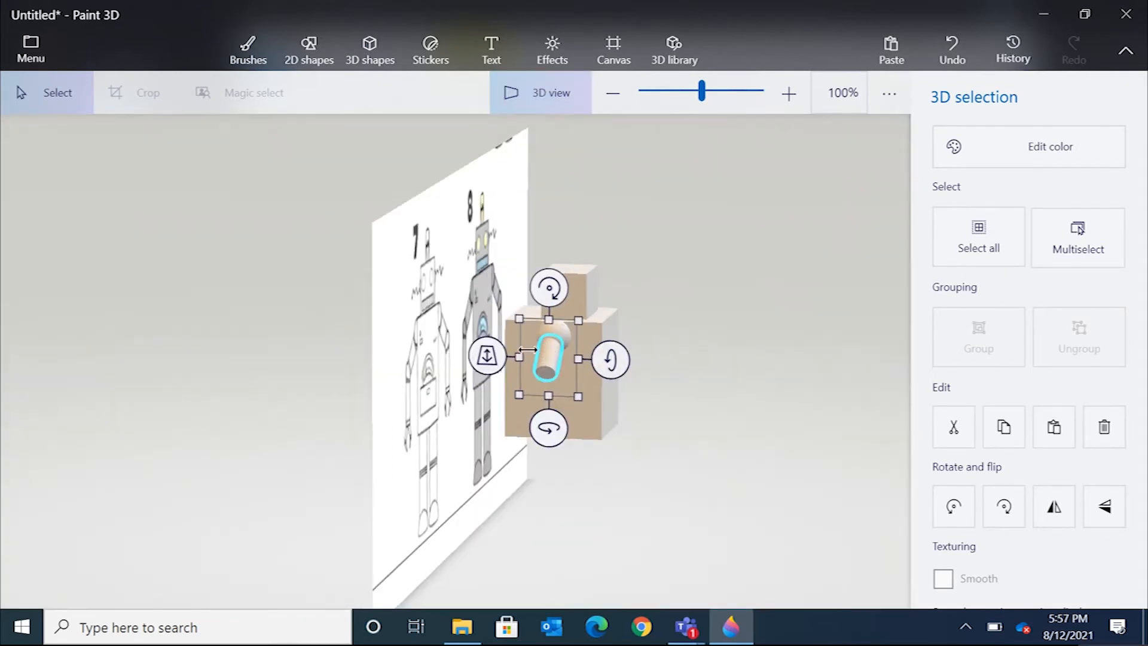
left_click(550, 96)
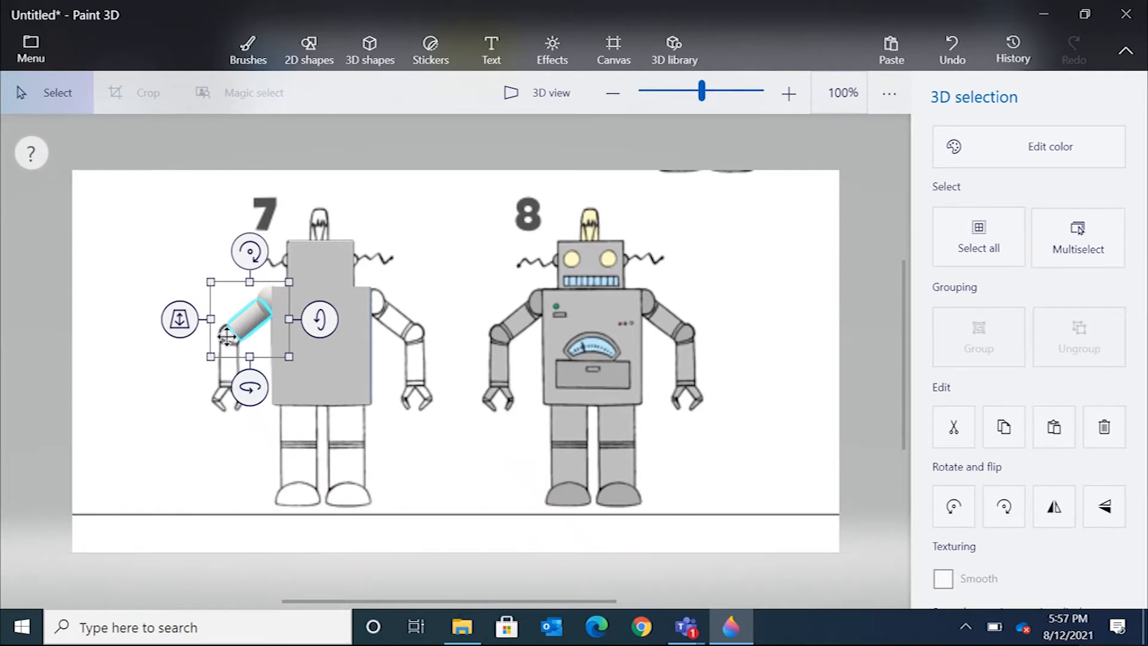
Insert a sphere, shrink it, and place it as the elbow at the upper arm's outer end.
left_click(371, 52)
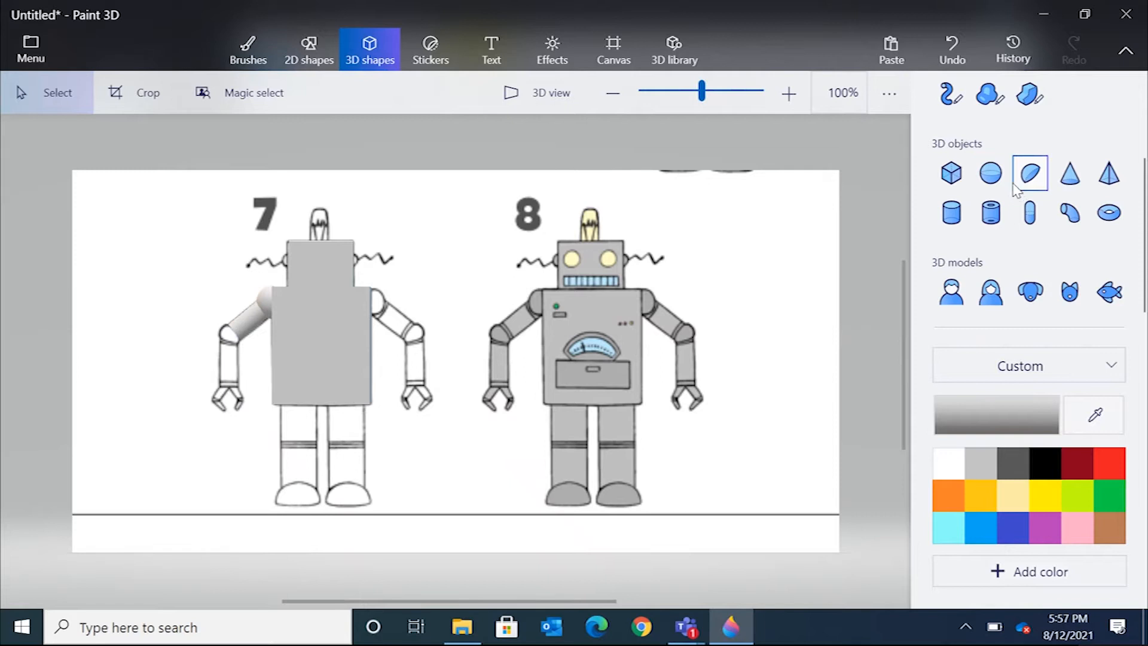
left_click(991, 172)
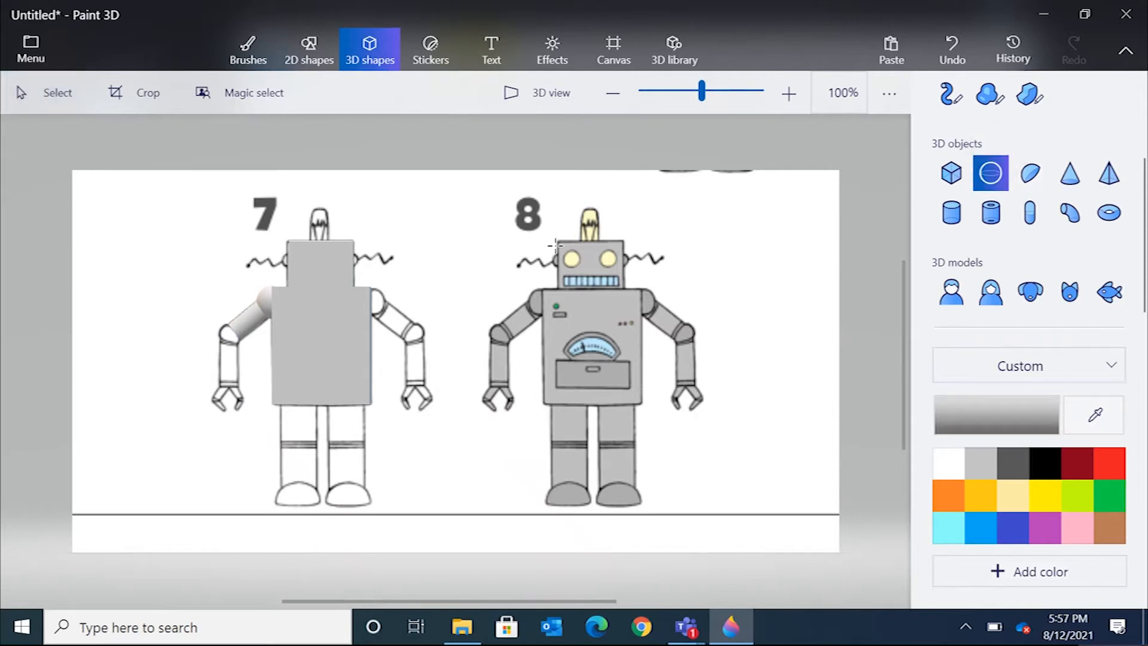
left_click(229, 335)
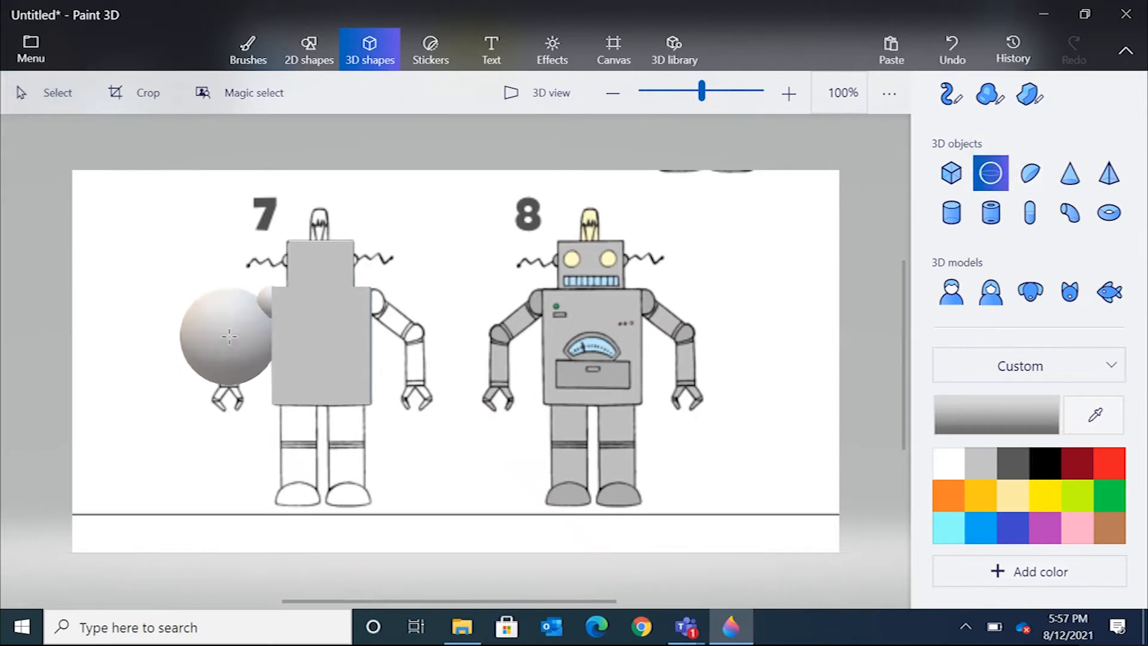
left_click_drag(316, 257, 266, 306)
left_click_drag(144, 418, 231, 335)
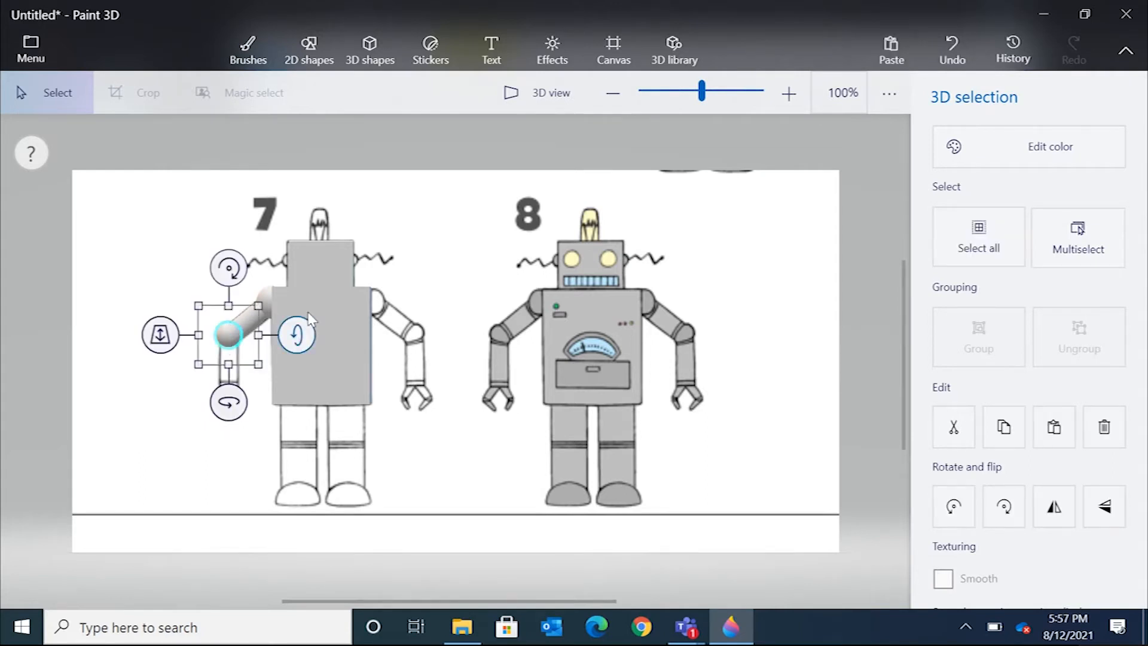
left_click(425, 261)
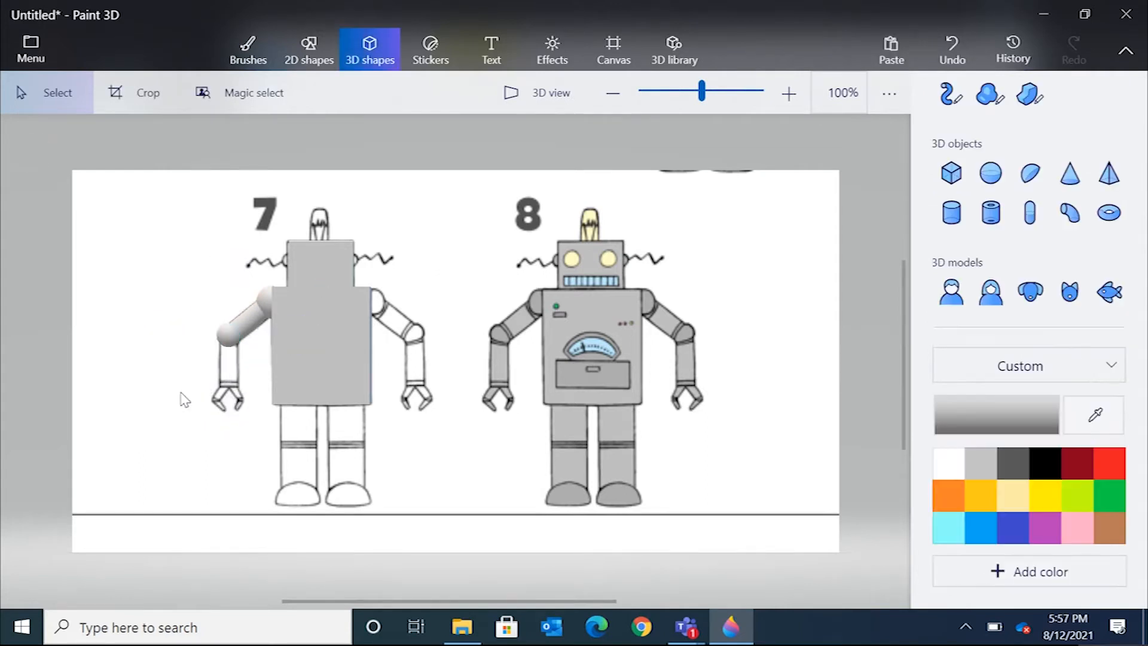
In 3D view, adjust the elbow sphere's depth to line up with the upper arm.
left_click(231, 337)
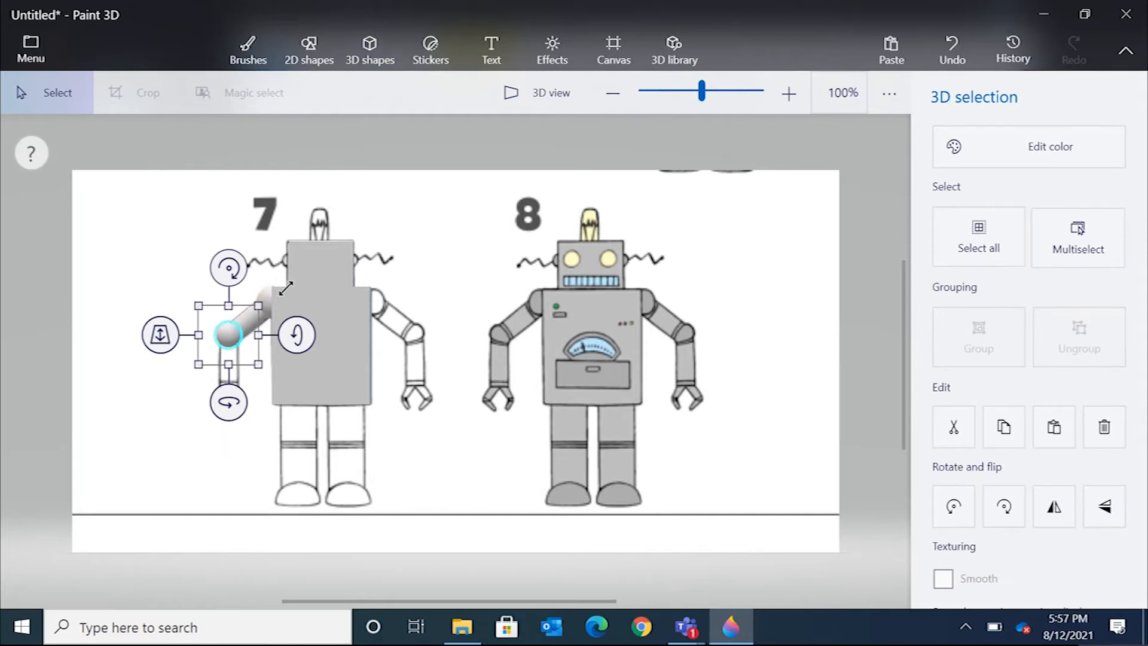
left_click(550, 97)
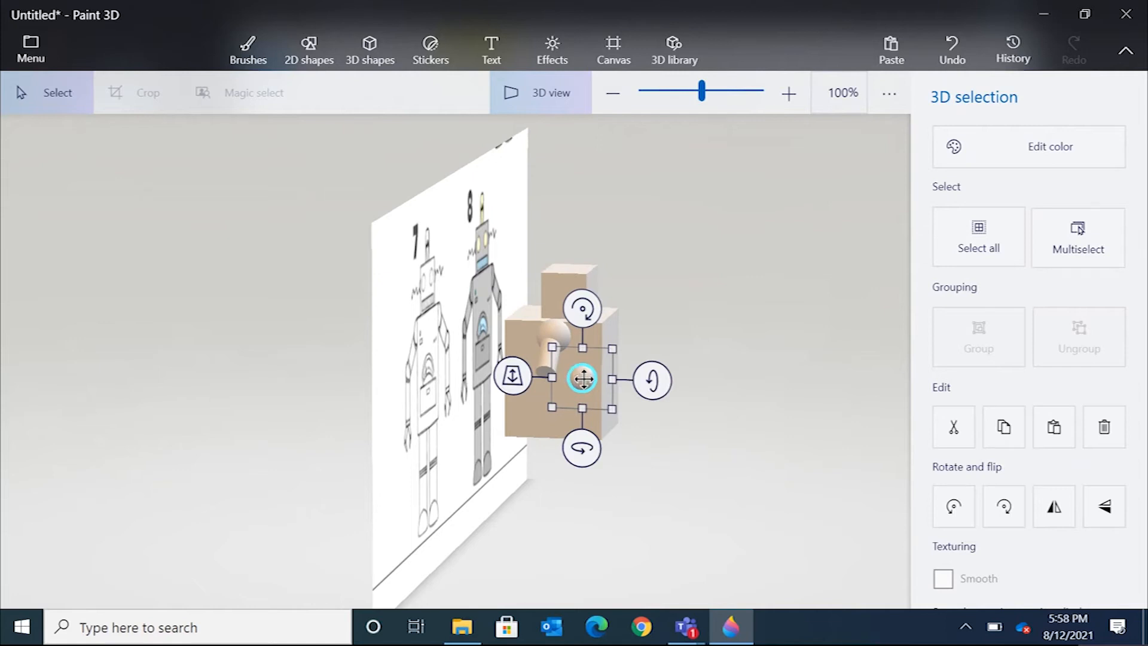
left_click(557, 90)
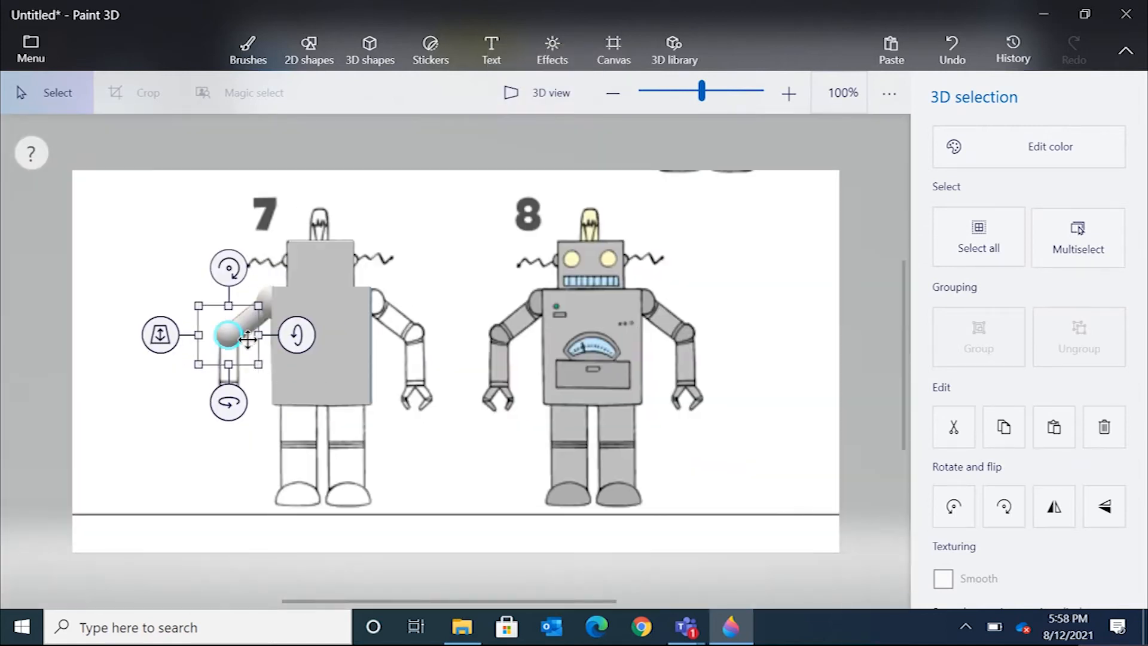
left_click_drag(160, 337, 181, 328)
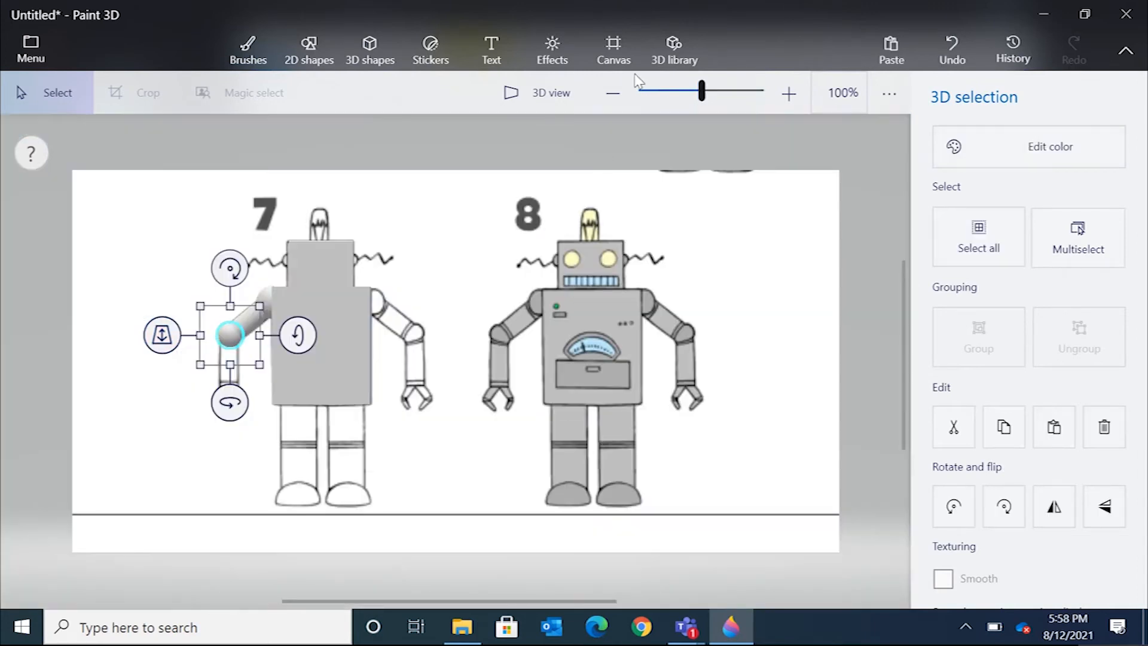
left_click(556, 93)
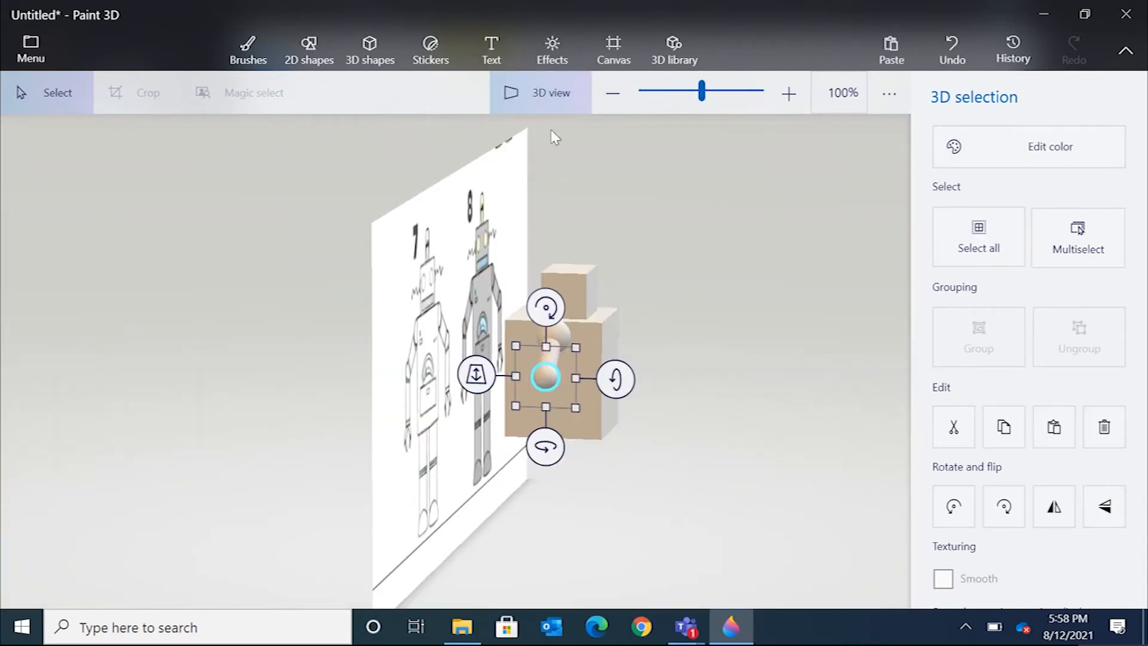
left_click(567, 82)
left_click(153, 359)
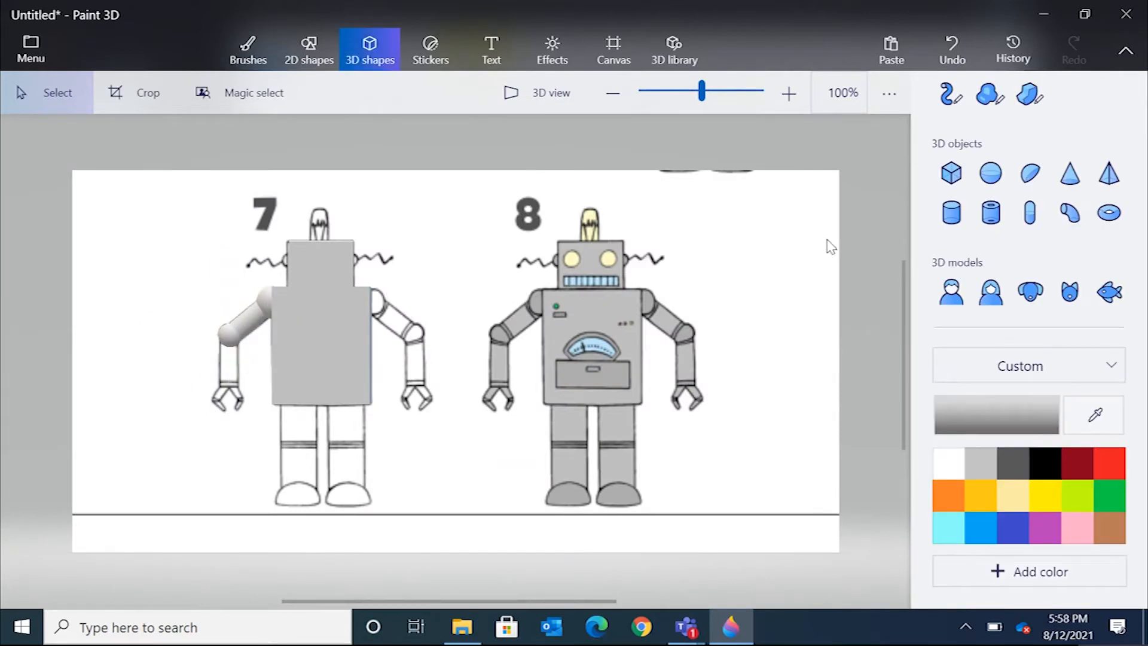
Insert a vertical cylinder and resize it as the forearm below the elbow.
left_click(951, 212)
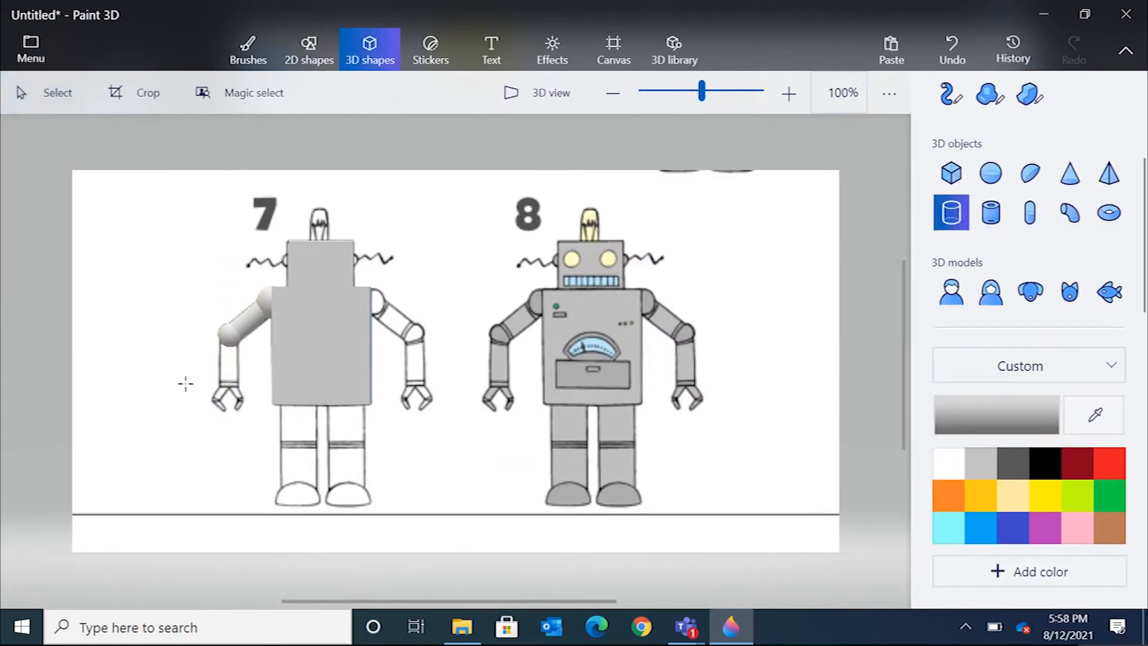
left_click(229, 361)
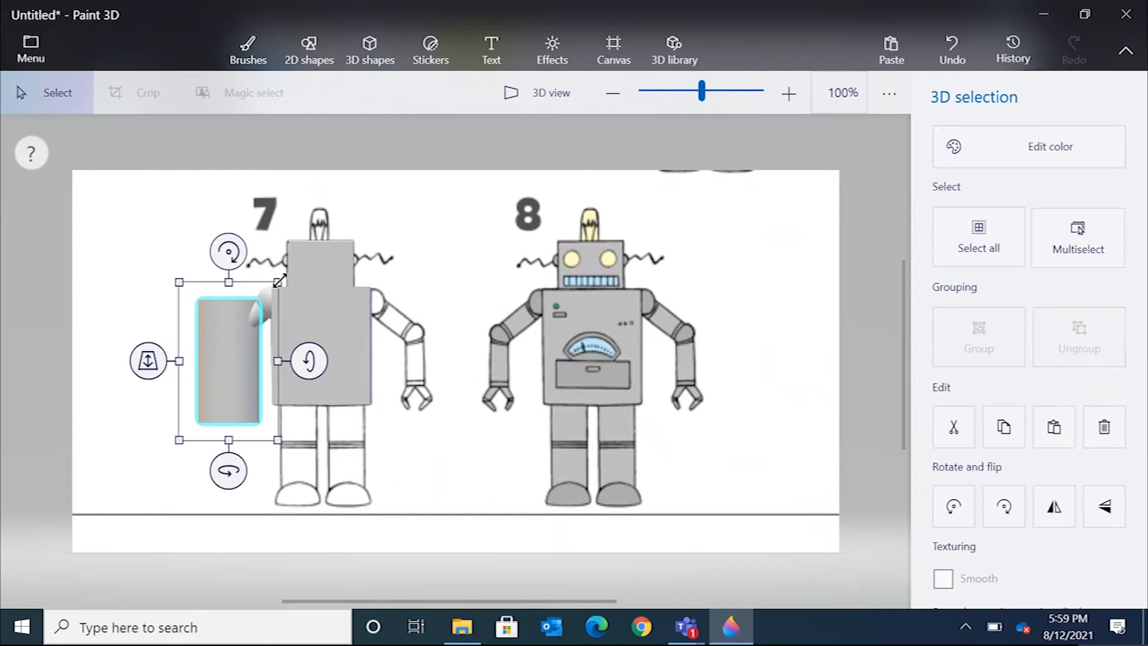
left_click_drag(281, 280, 260, 321)
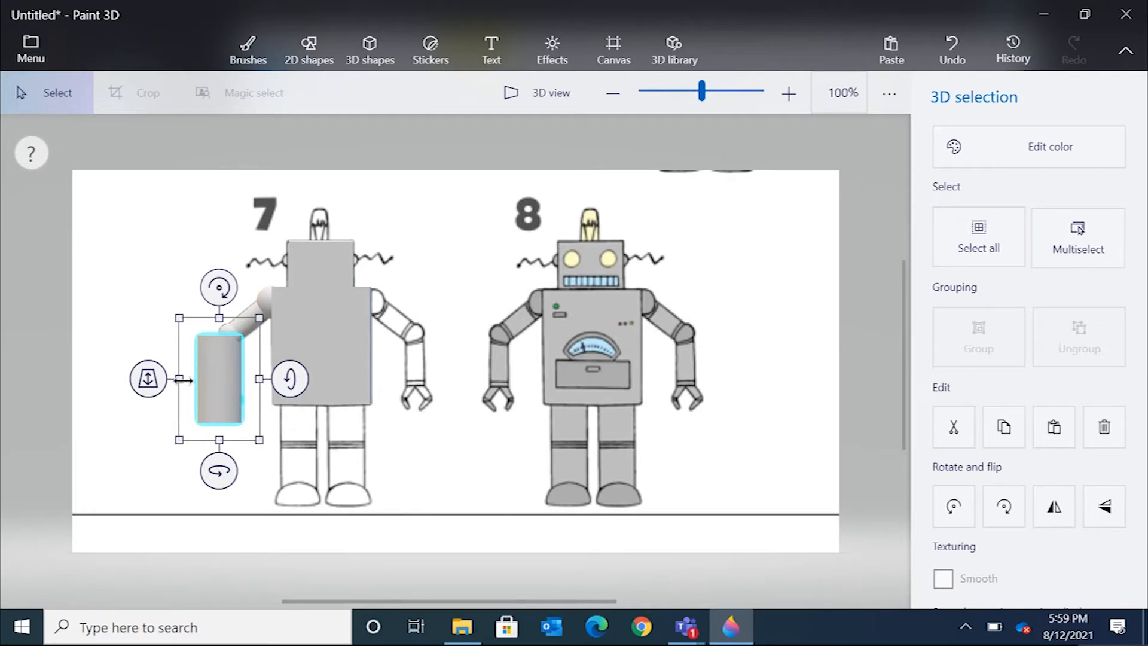
left_click_drag(180, 440, 230, 407)
mouse_move(234, 315)
left_mouse_down()
mouse_move(234, 335)
mouse_move(233, 316)
left_mouse_up()
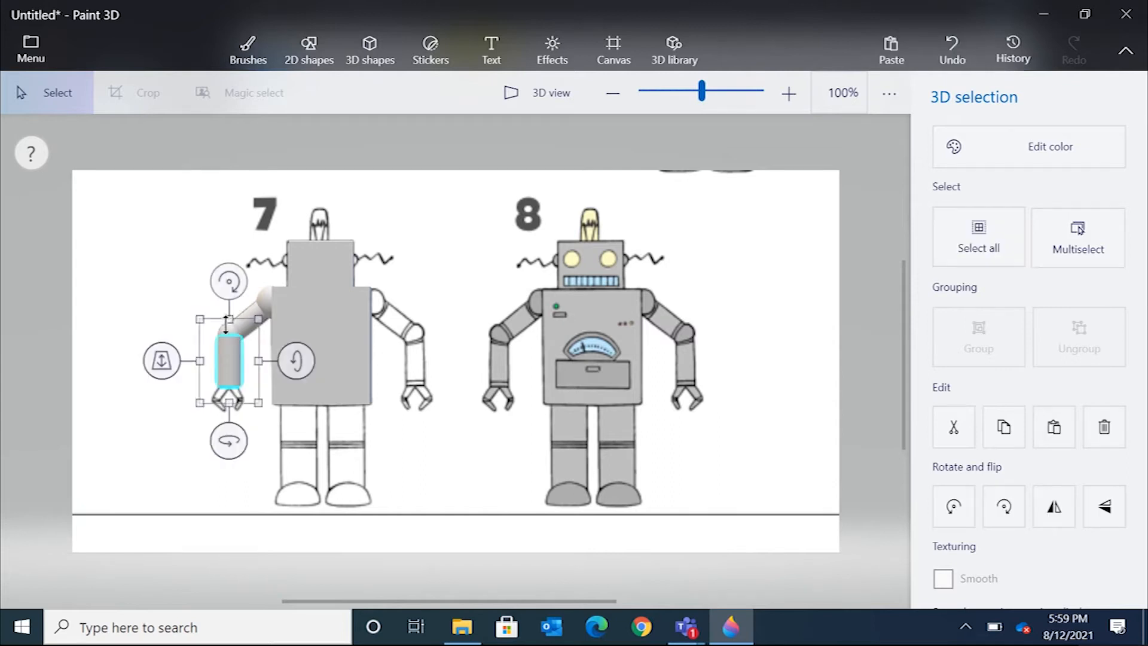
In 3D view, adjust the forearm cylinder's depth to match the elbow.
left_click(541, 93)
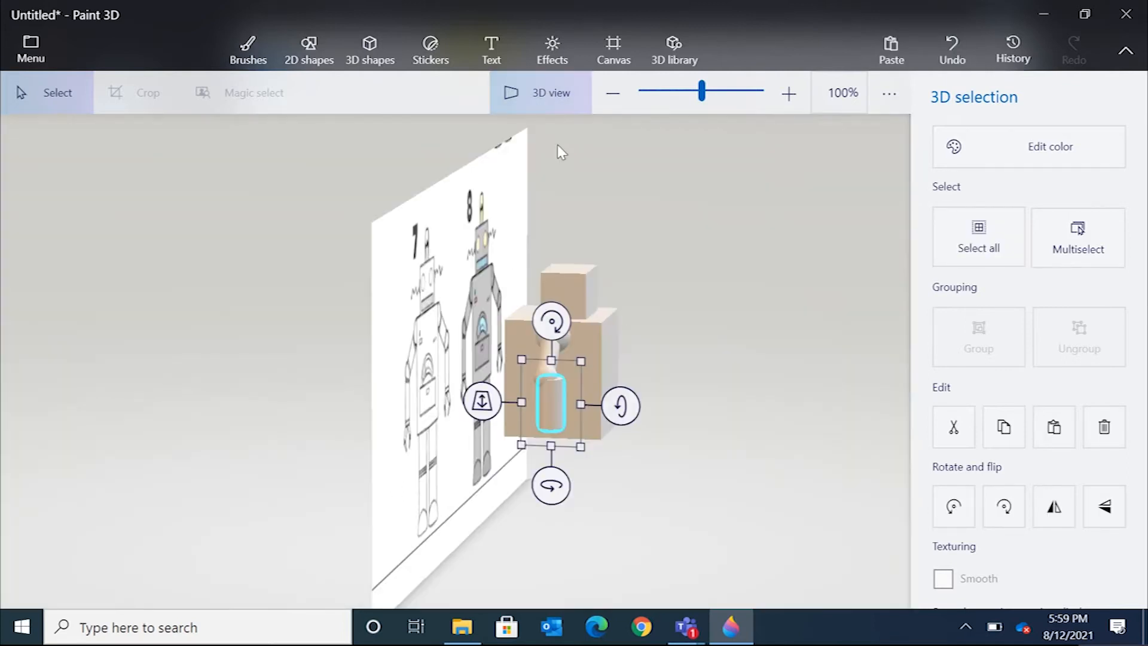
left_click(549, 92)
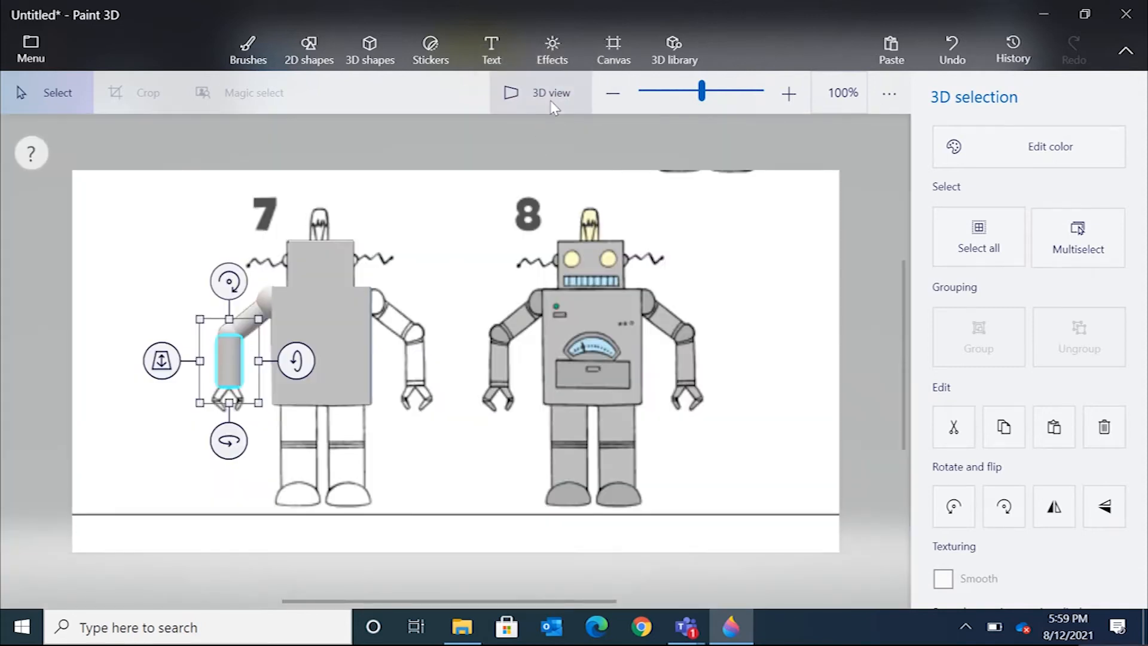
left_click_drag(174, 366, 178, 357)
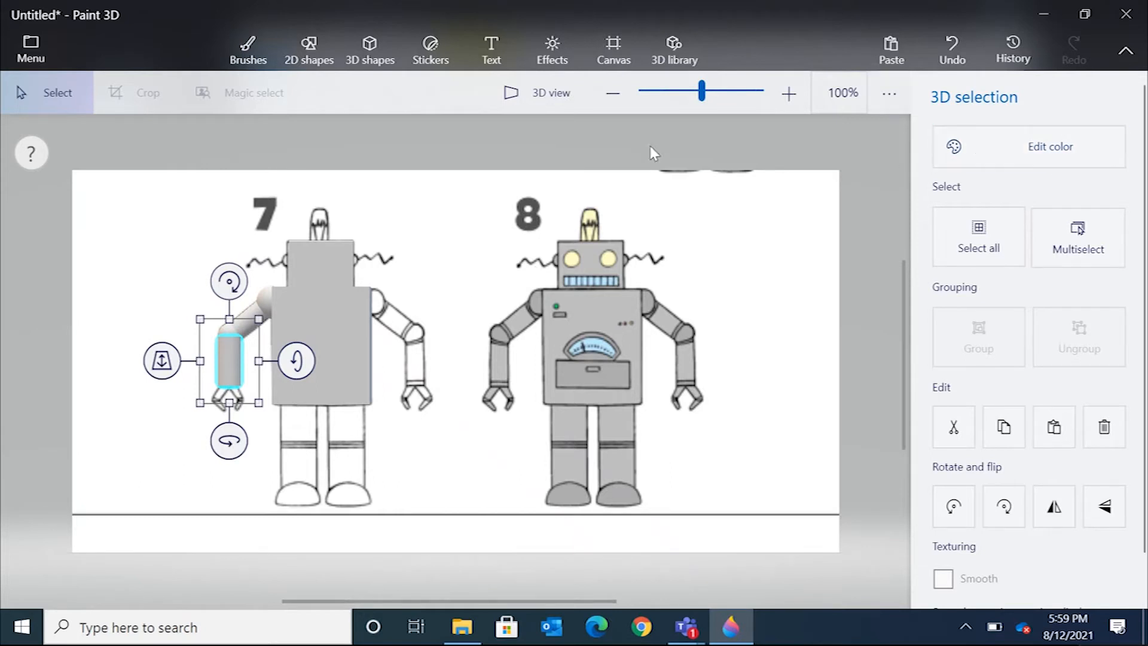
left_click(365, 60)
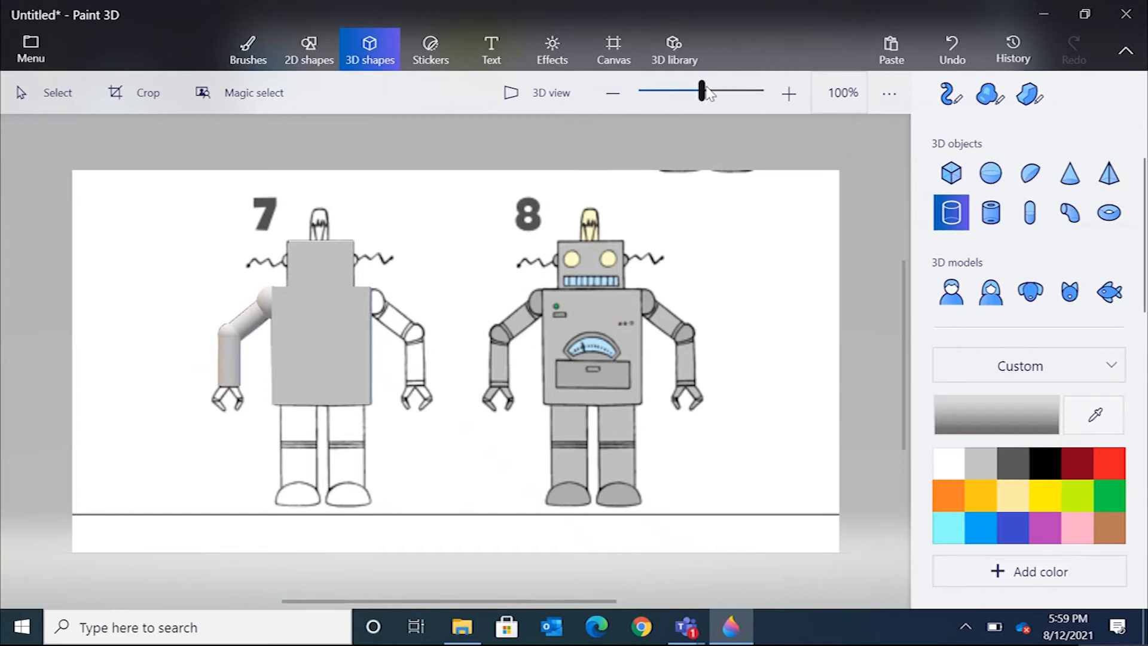
Draw the upper segment of the left claw with the Sharp edge tool, tracing the reference below the forearm.
left_click_drag(703, 91, 710, 90)
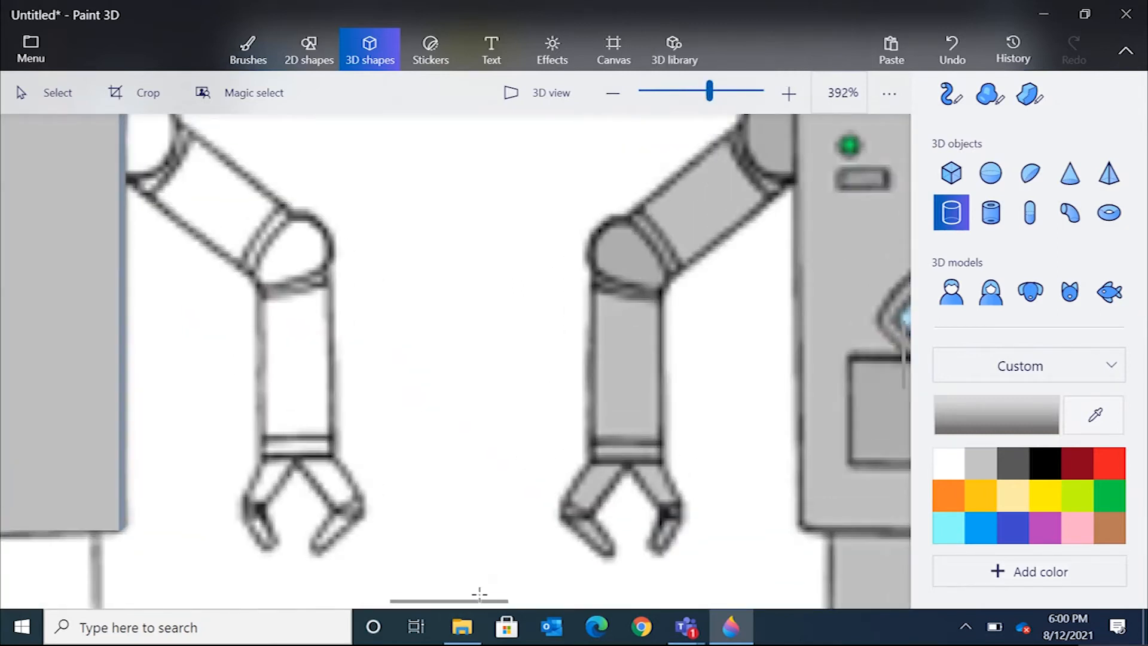
left_click_drag(491, 601, 392, 600)
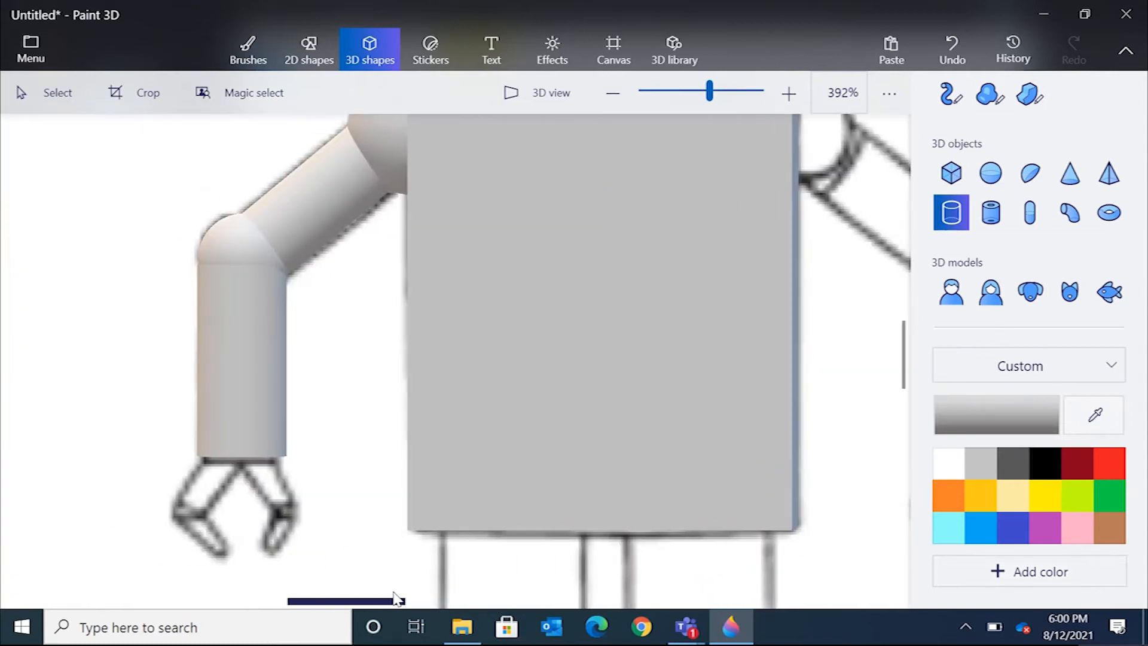
left_click(1027, 96)
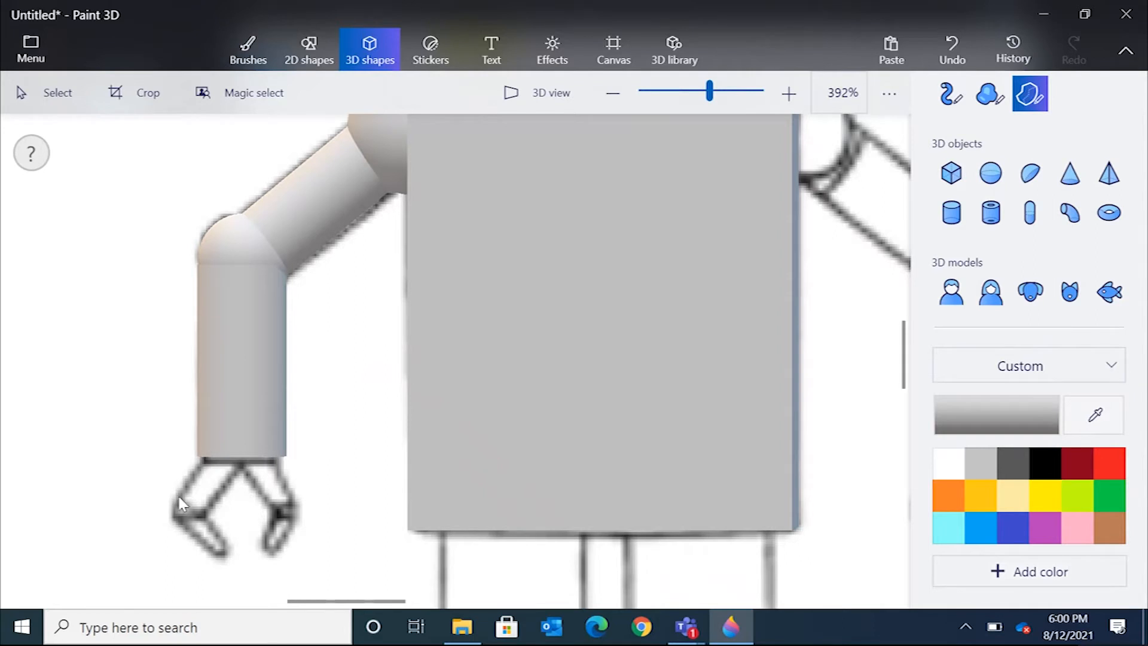
left_click(206, 454)
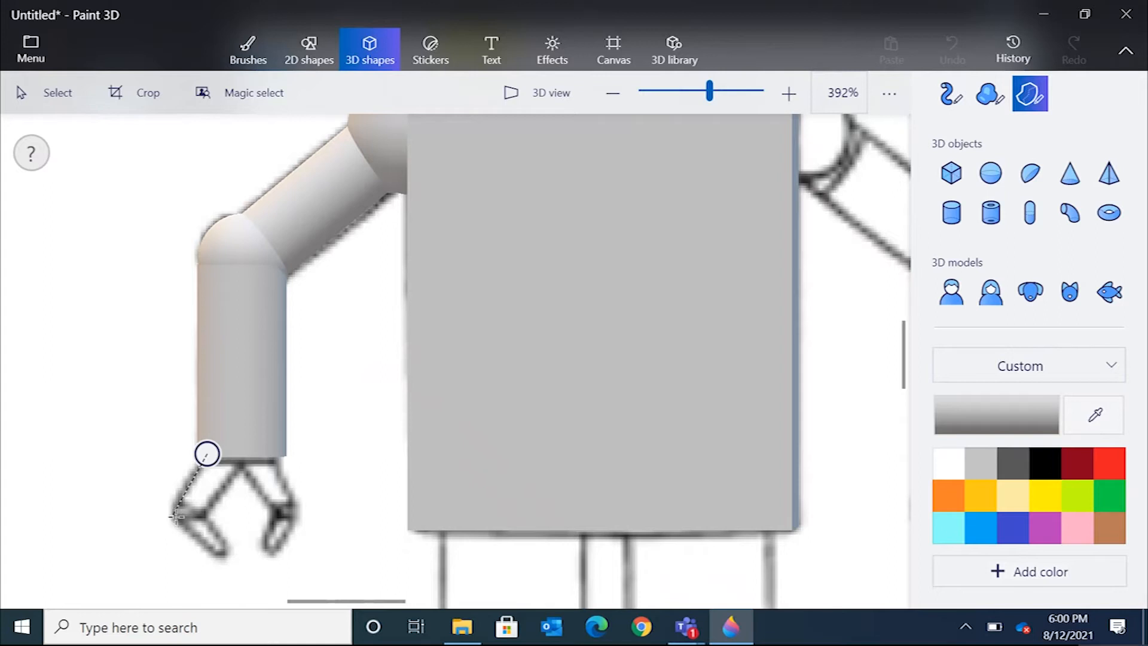
left_click(175, 513)
left_click(205, 510)
left_click(241, 462)
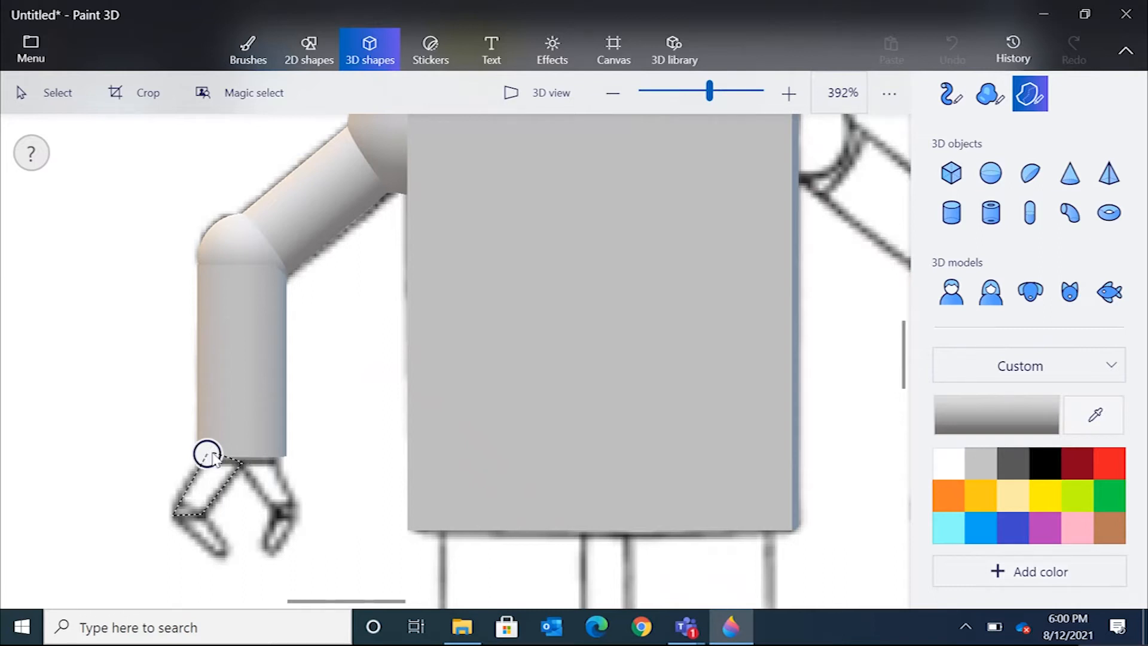
left_click(208, 455)
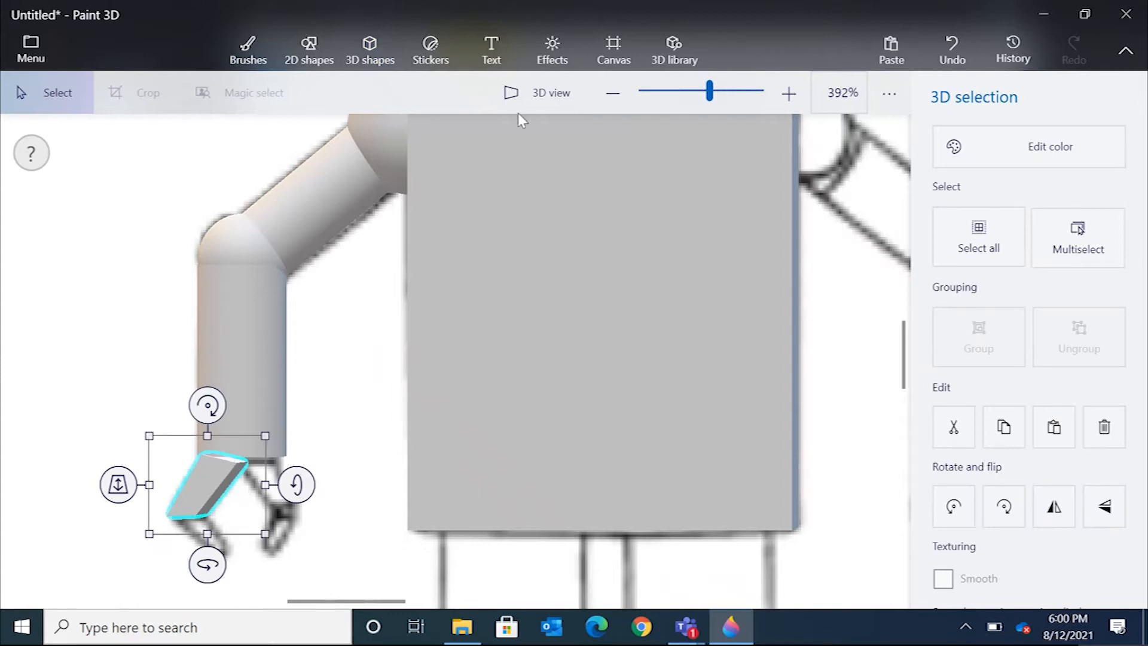
In 3D view, adjust the upper claw segment's depth so it lines up with the forearm.
left_click(550, 94)
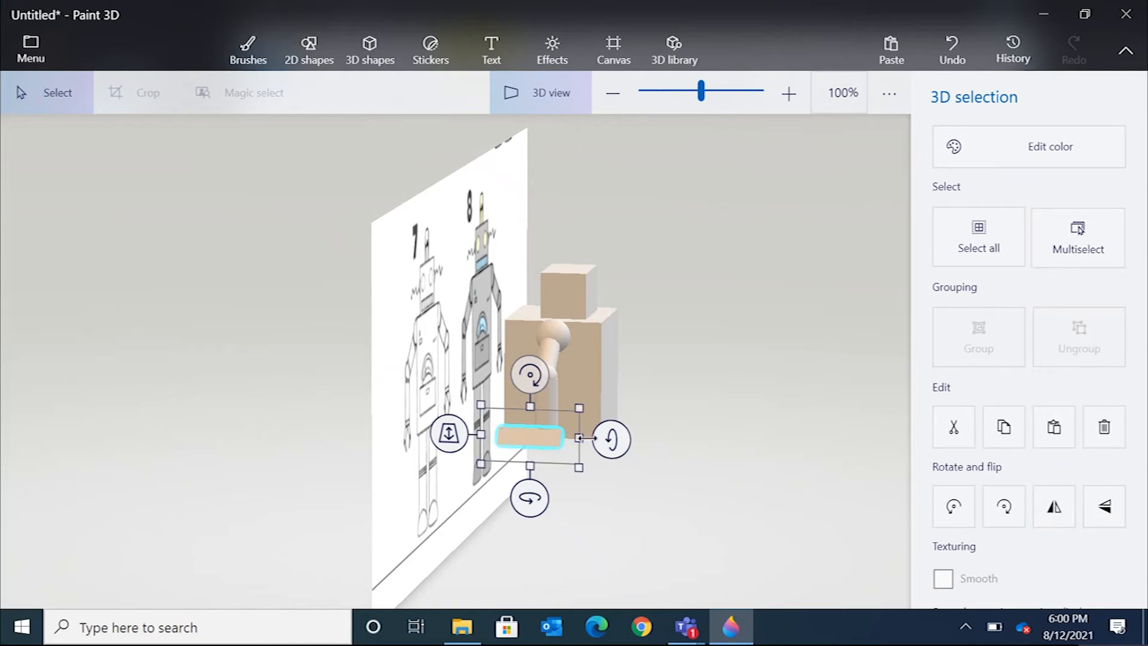
left_click_drag(481, 434, 565, 438)
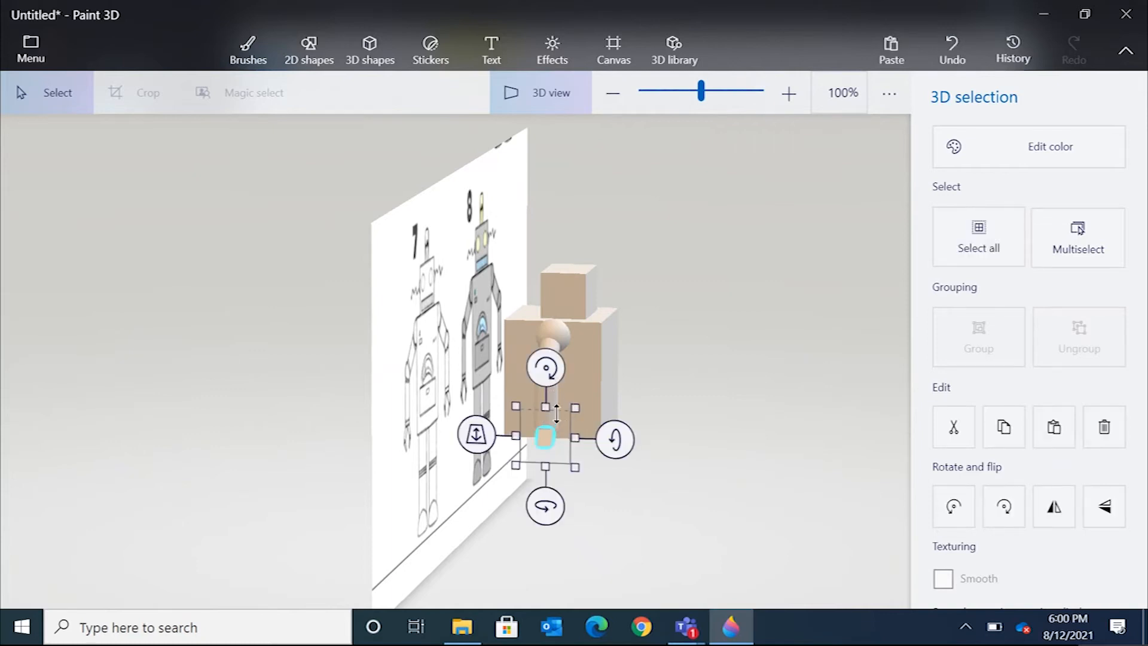
left_click(554, 102)
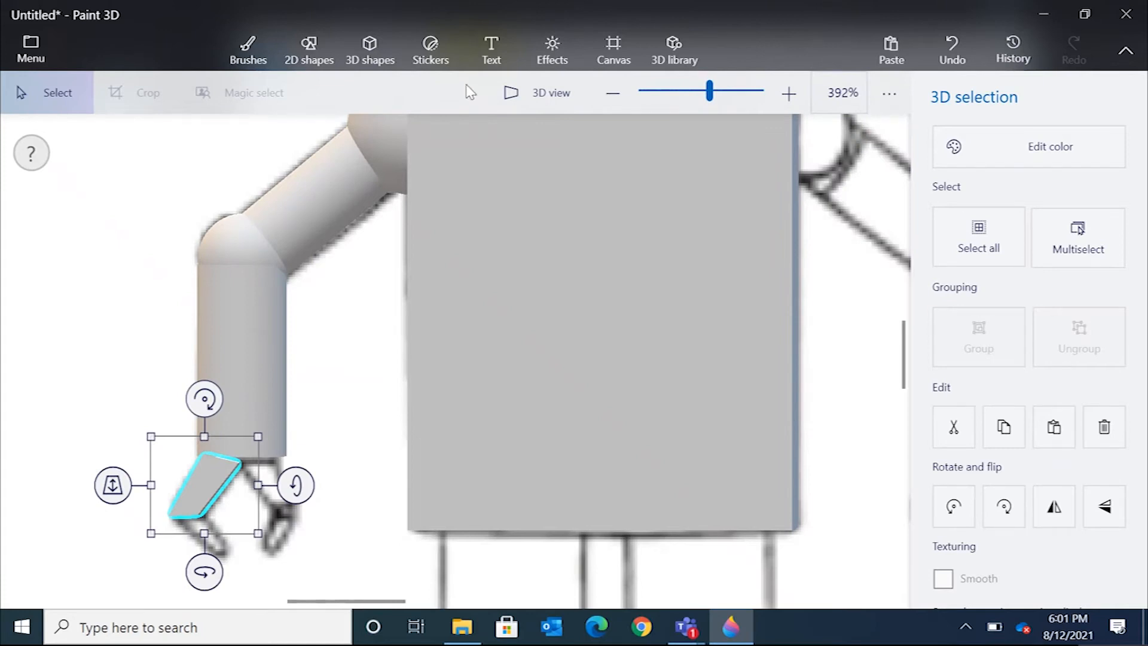
left_click(536, 95)
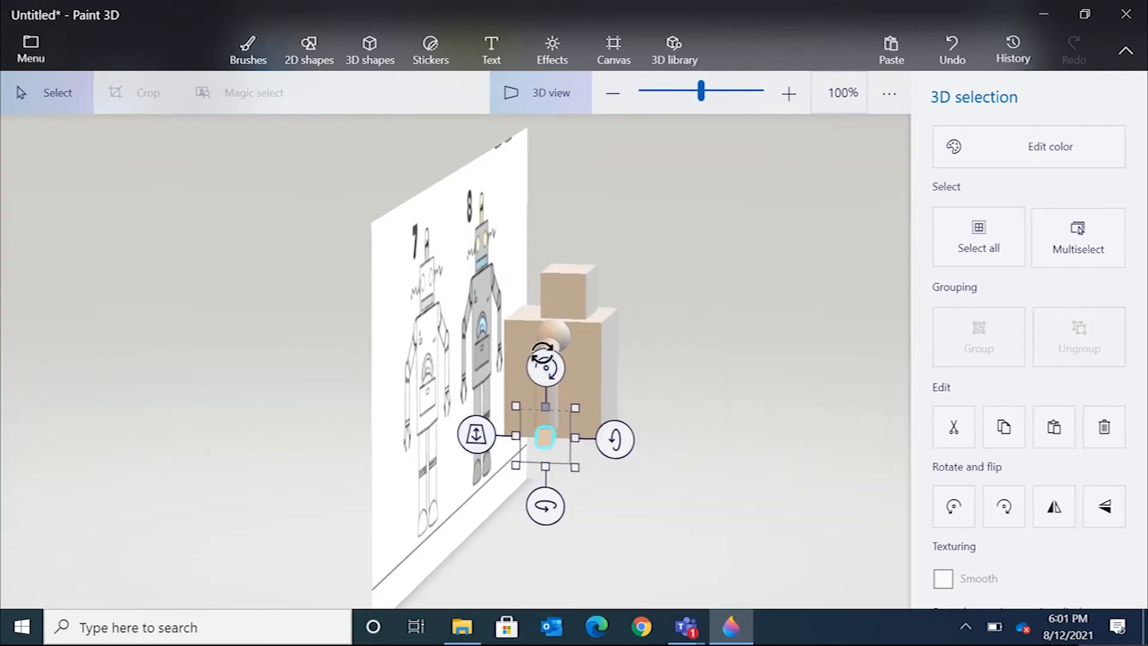
mouse_move(698, 100)
left_mouse_down()
mouse_move(722, 98)
mouse_move(711, 103)
left_mouse_up()
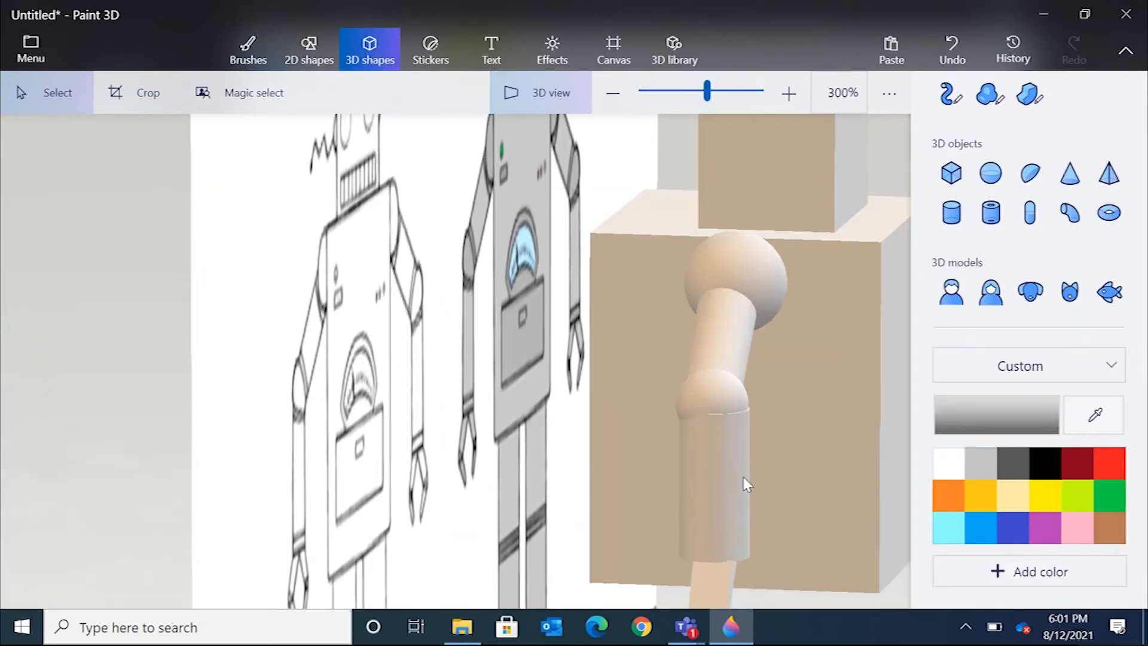
left_click(744, 477)
scroll(708, 444, "up", 3)
right_click_drag(708, 444, 536, 431)
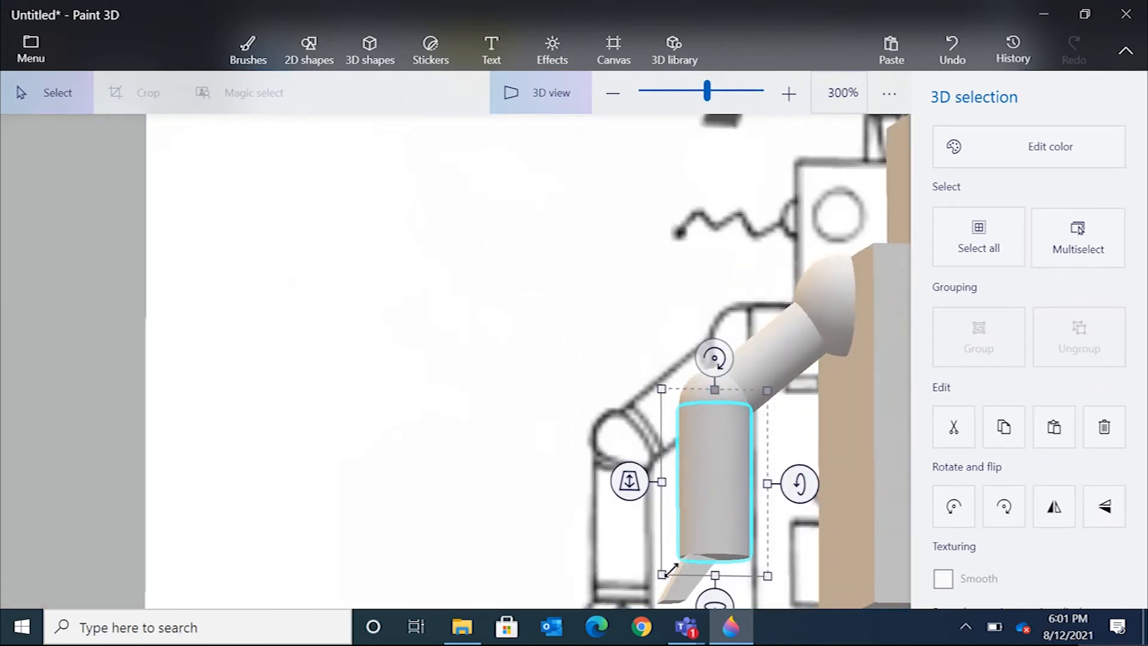
left_click(691, 589)
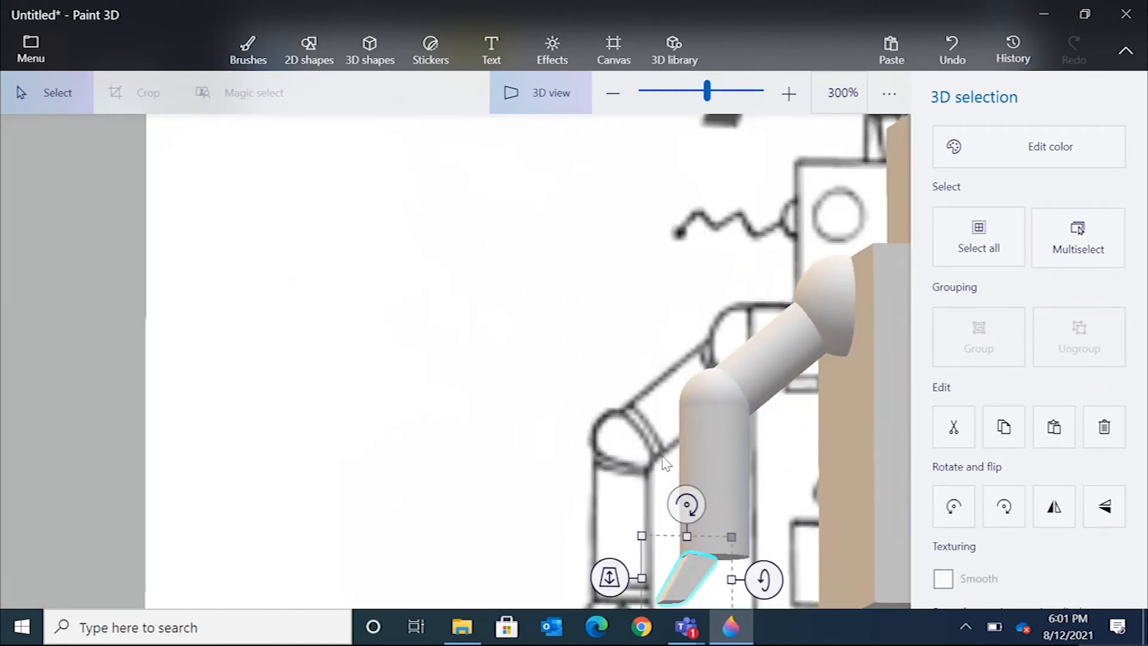
mouse_move(643, 426)
right_mouse_down()
mouse_move(695, 469)
mouse_move(779, 451)
mouse_move(762, 529)
right_mouse_up()
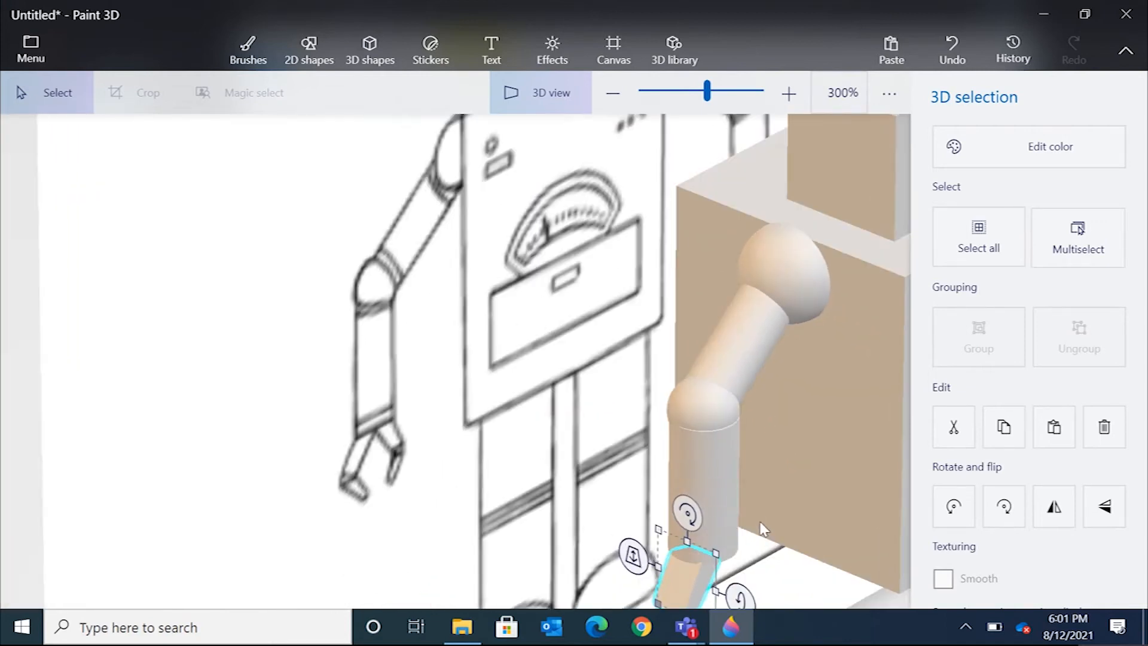
left_click_drag(712, 98, 698, 89)
key("alt")
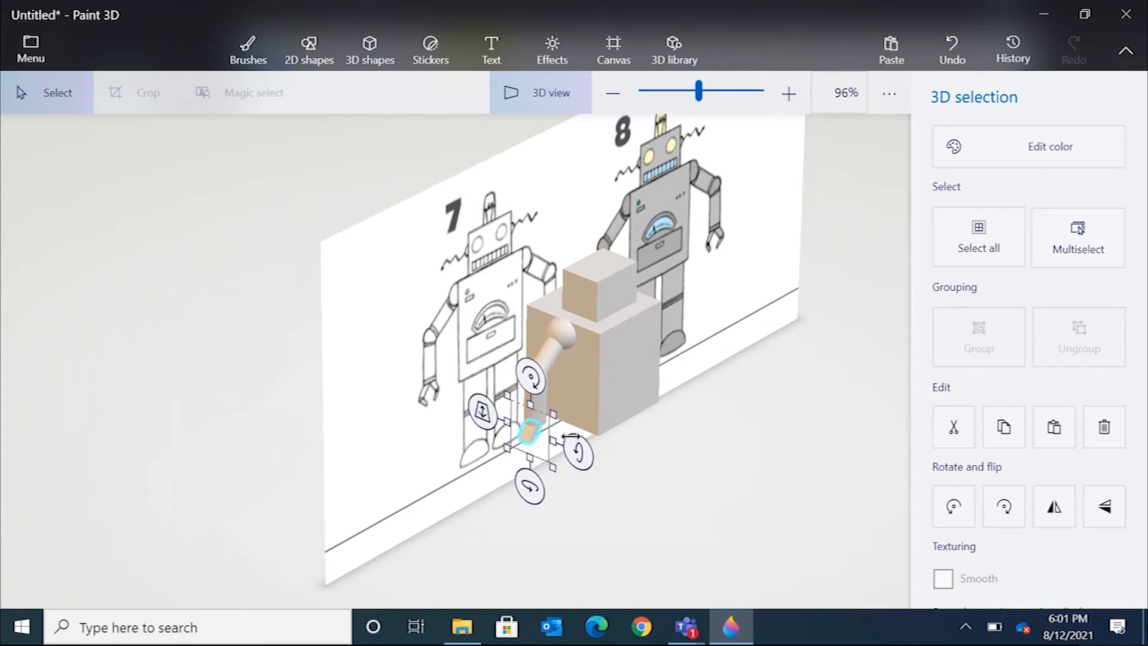
middle_click_drag(569, 437, 551, 398)
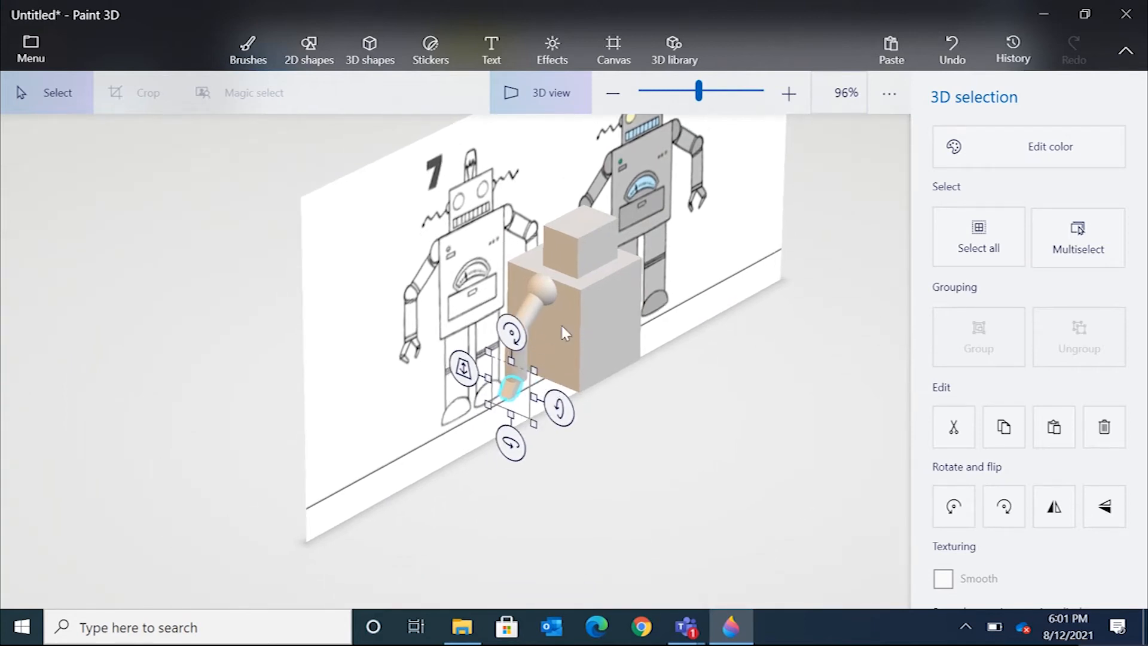
middle_click_drag(528, 348, 511, 376)
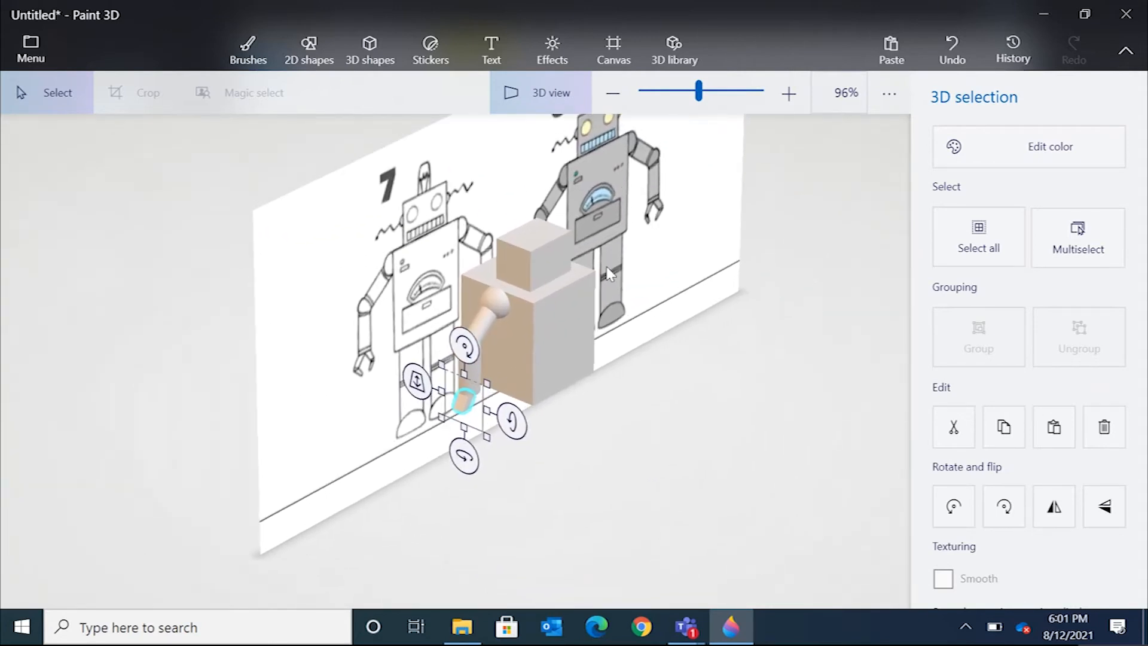
mouse_move(508, 354)
right_mouse_down()
mouse_move(421, 367)
mouse_move(366, 332)
mouse_move(364, 222)
mouse_move(500, 261)
mouse_move(518, 336)
right_mouse_up()
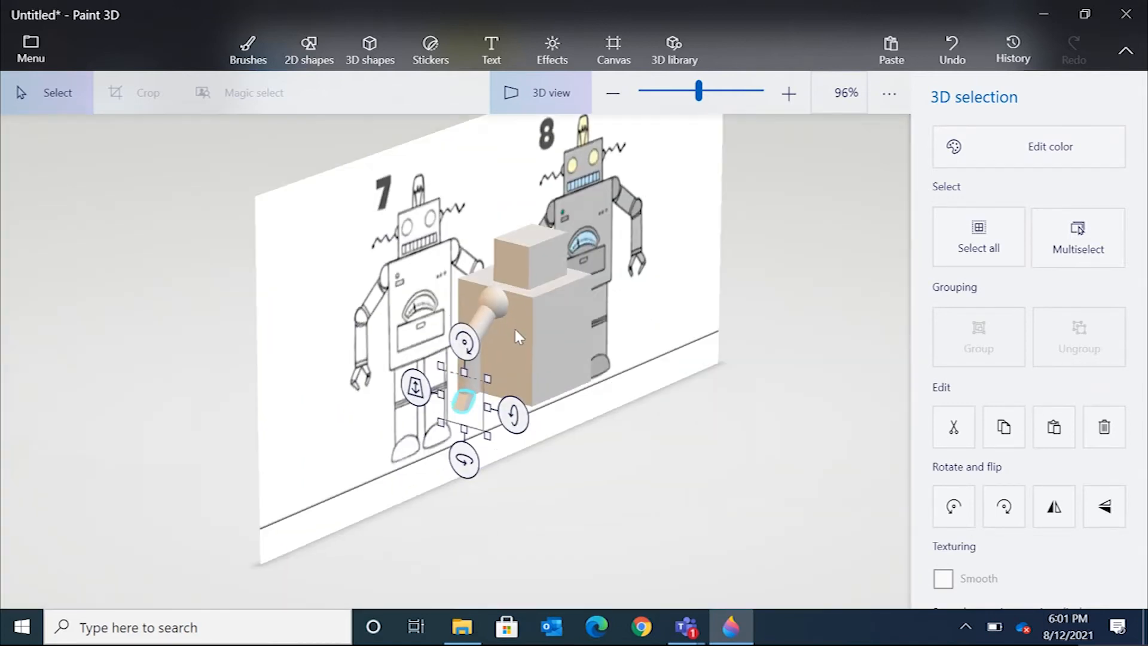
left_click(513, 387)
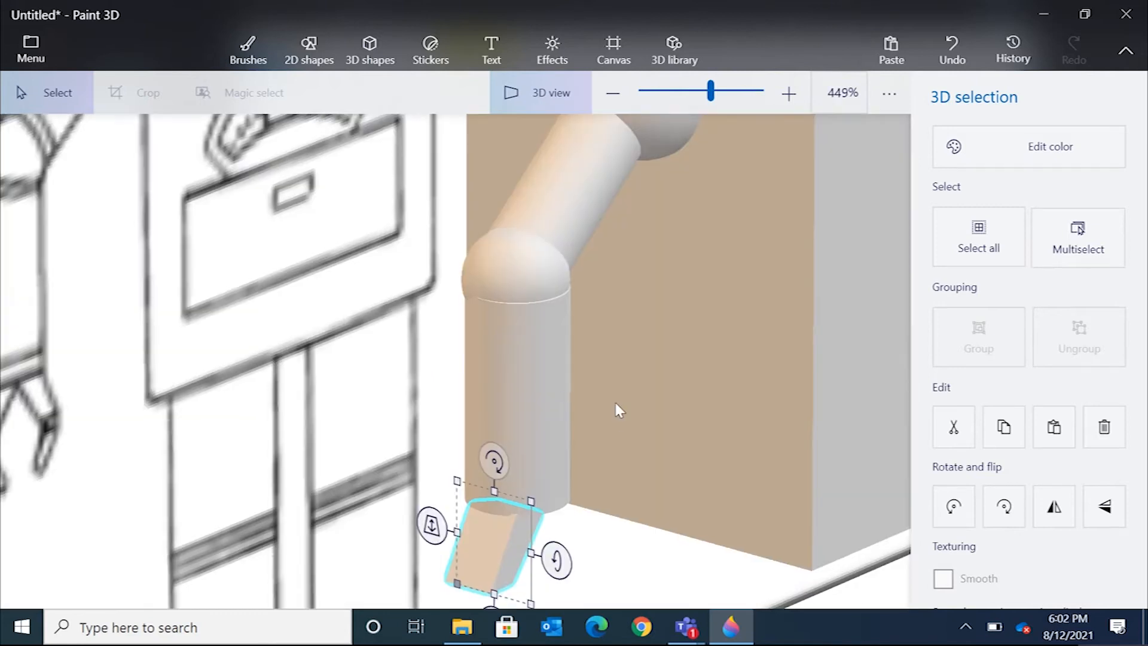
middle_click_drag(615, 402, 627, 243)
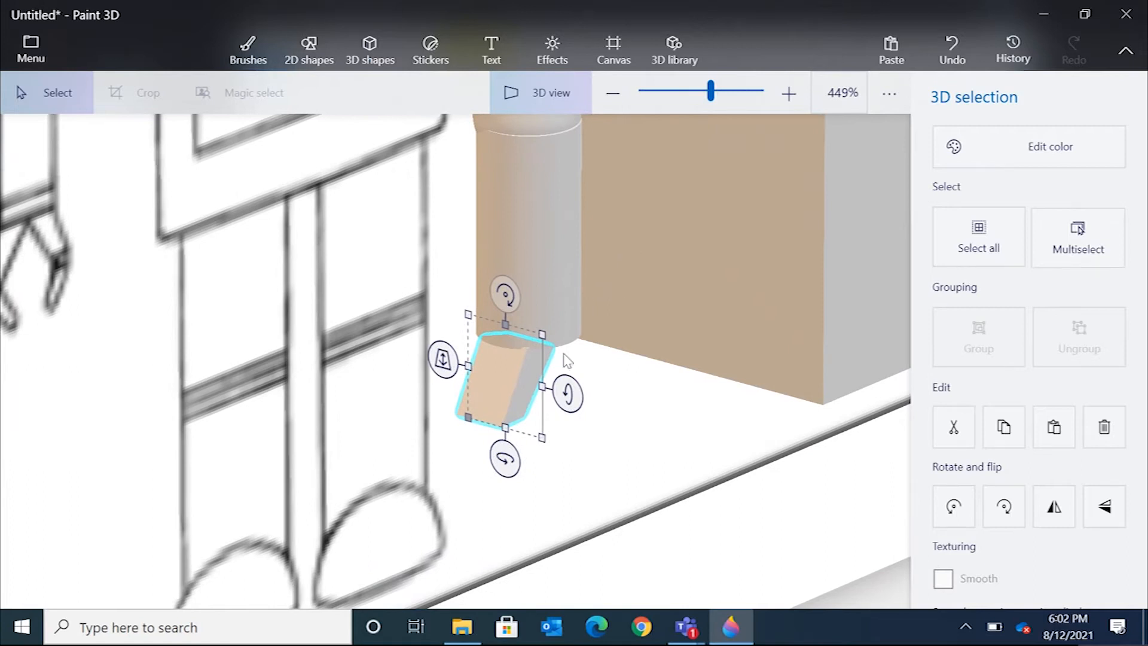
left_click(710, 90)
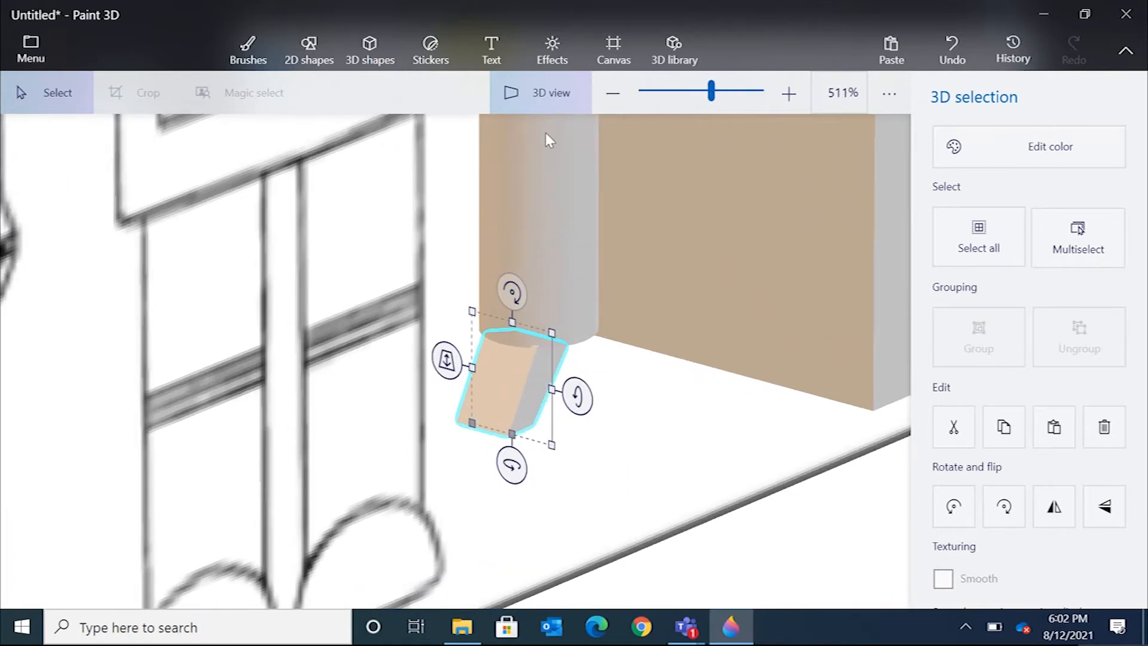
left_click(533, 102)
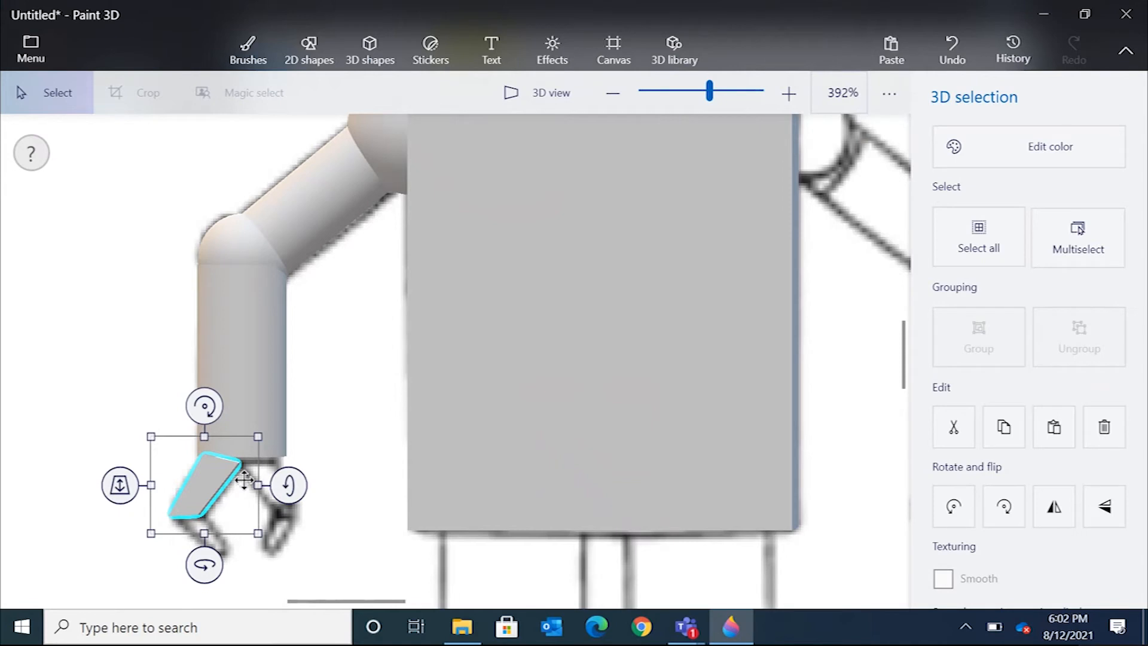
left_click(379, 49)
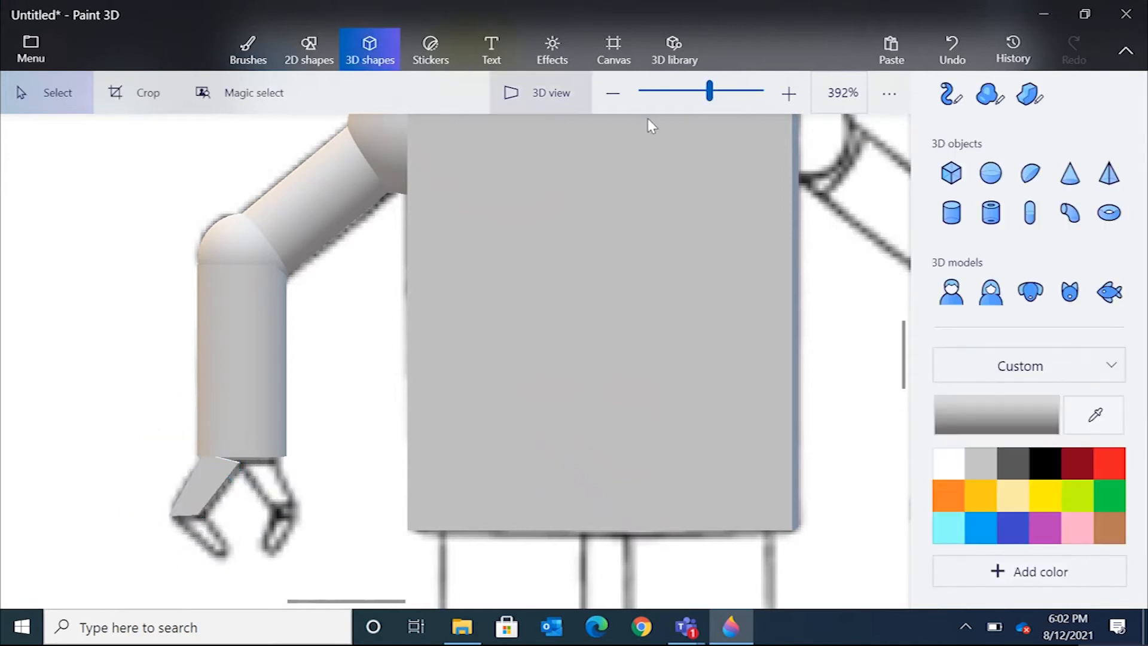
left_click(1041, 95)
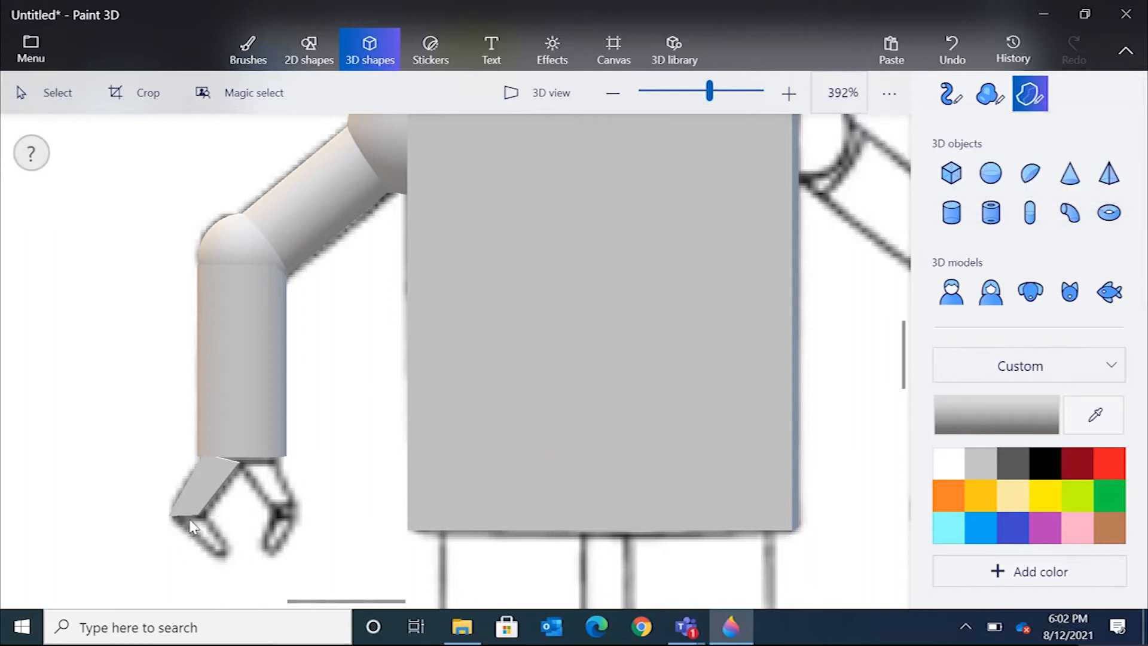
left_click(174, 516)
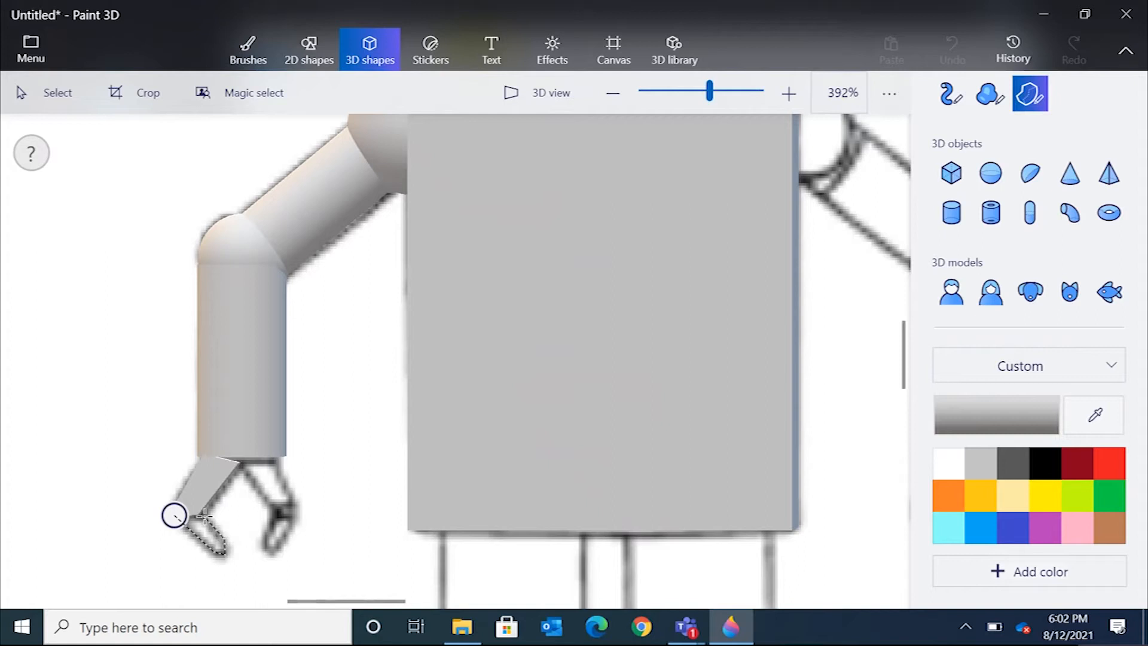
left_click(174, 514)
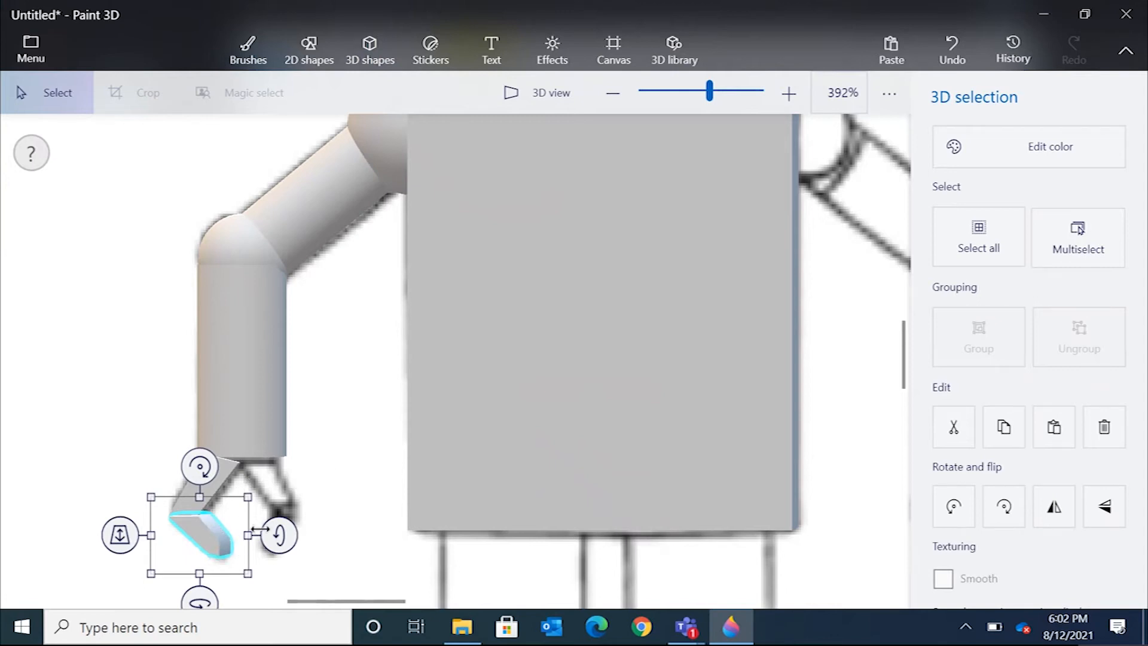
left_click_drag(284, 535, 284, 537)
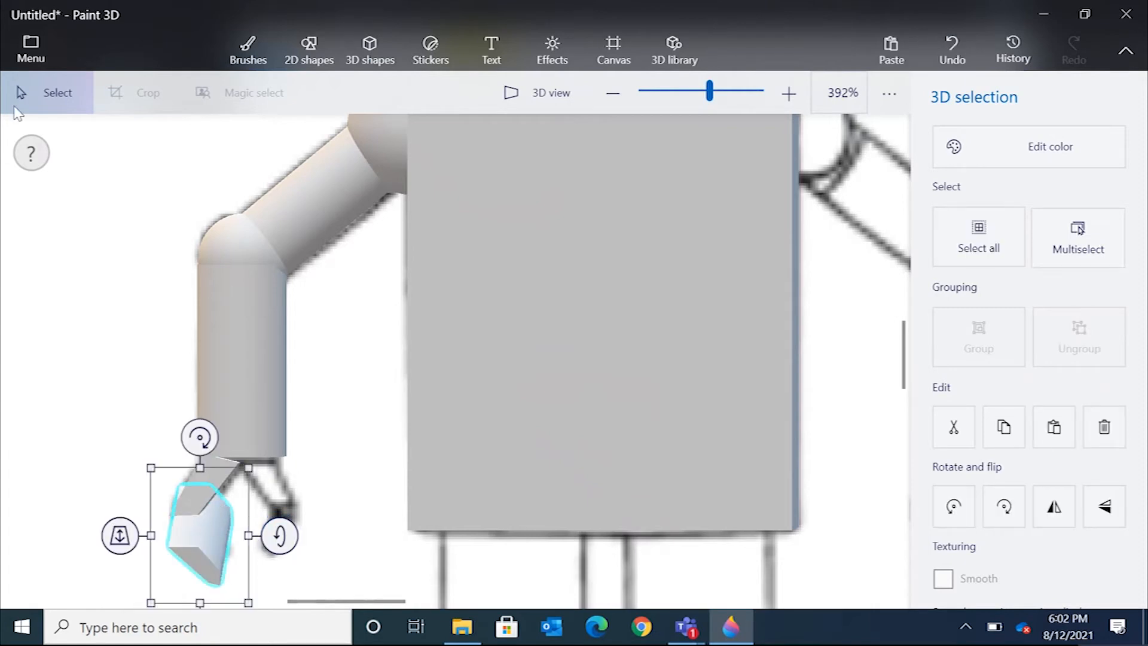
left_click(951, 51)
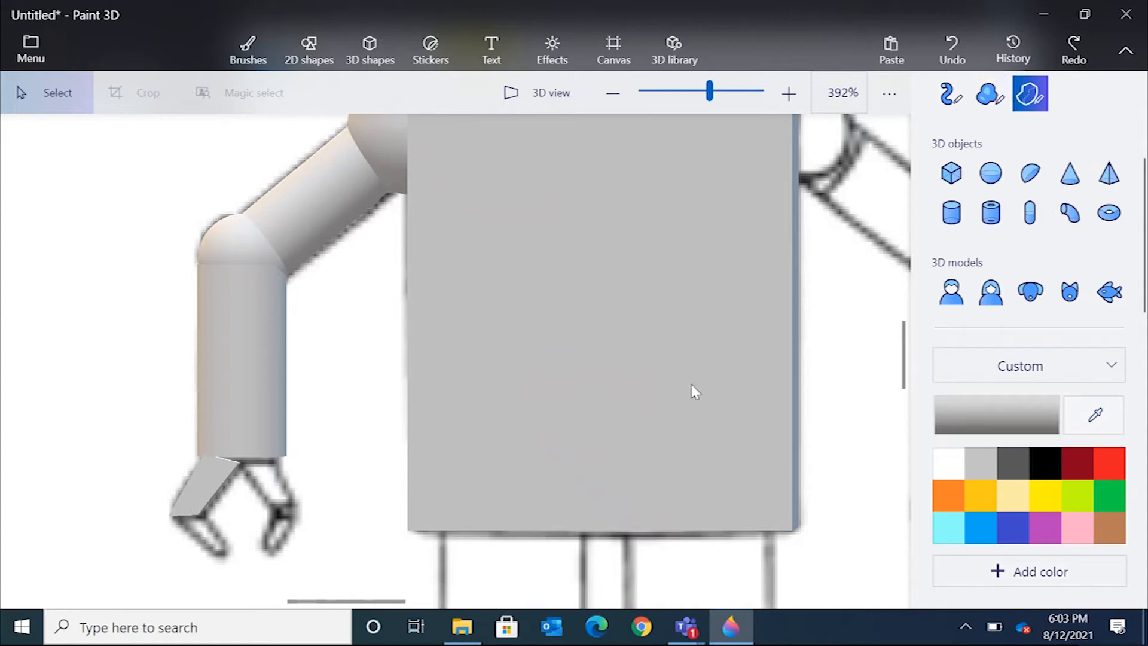
Draw the lower claw segment with the Sharp edge tool, tracing the reference below the upper segment.
left_click(174, 521)
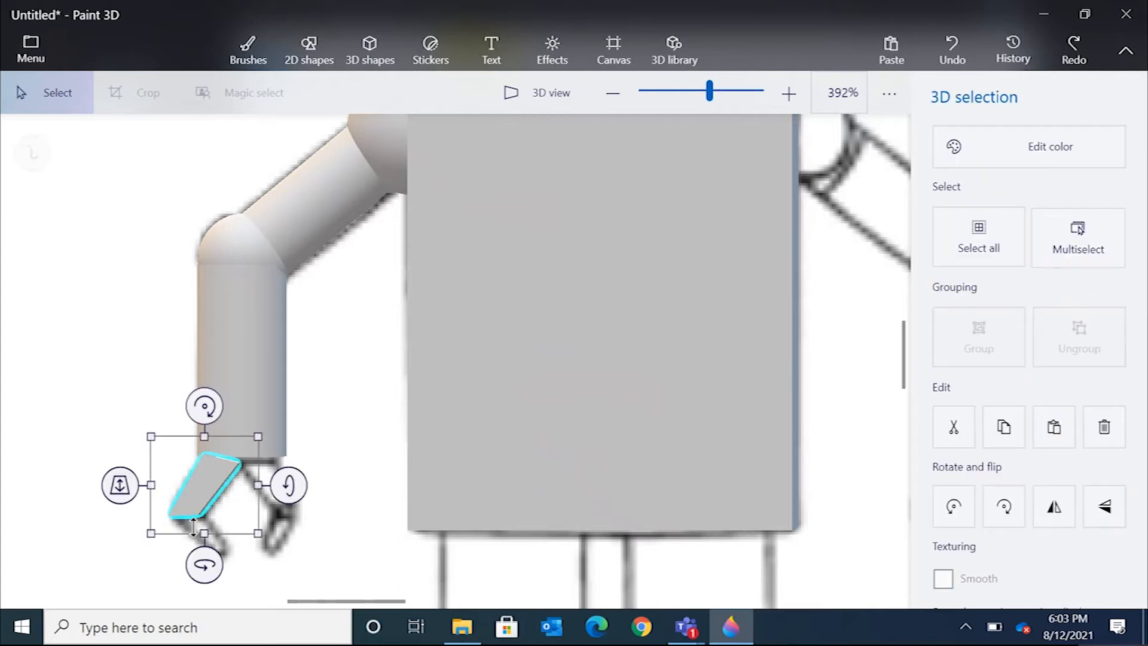
left_click(274, 511)
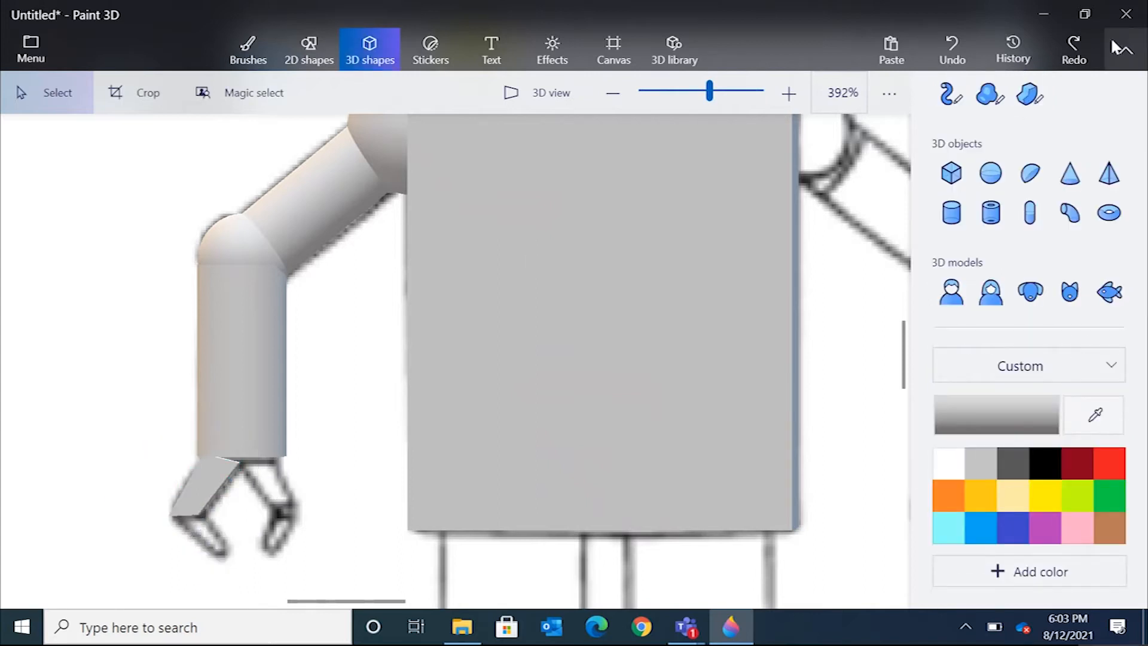
left_click(1029, 95)
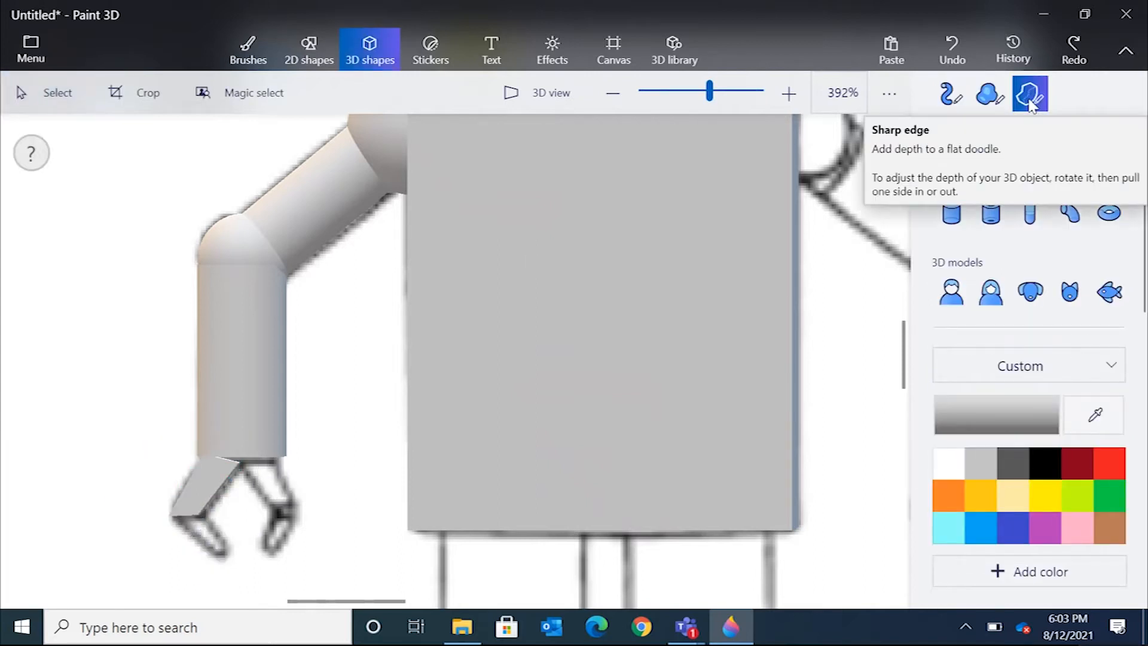
left_click(177, 520)
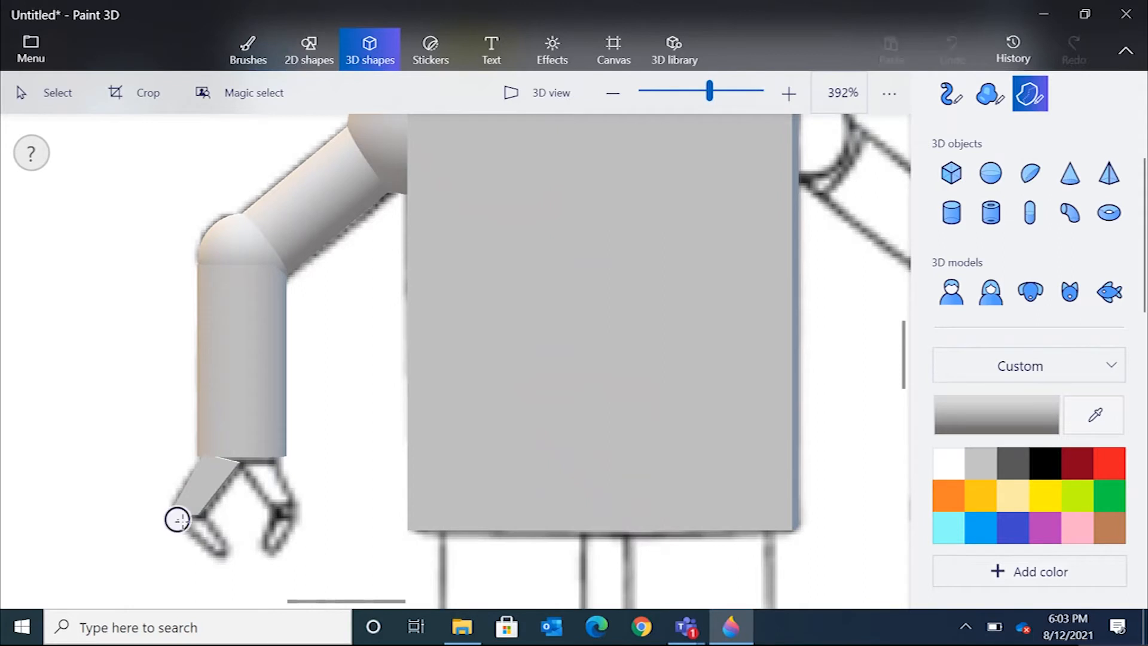
left_click(226, 547)
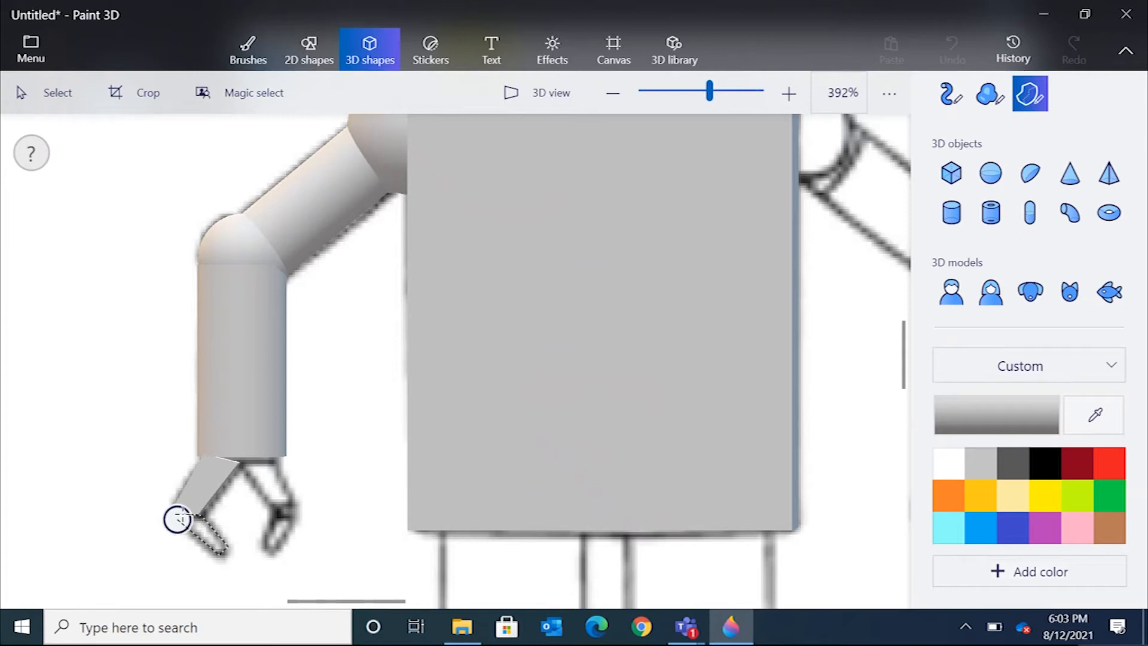
left_click(178, 520)
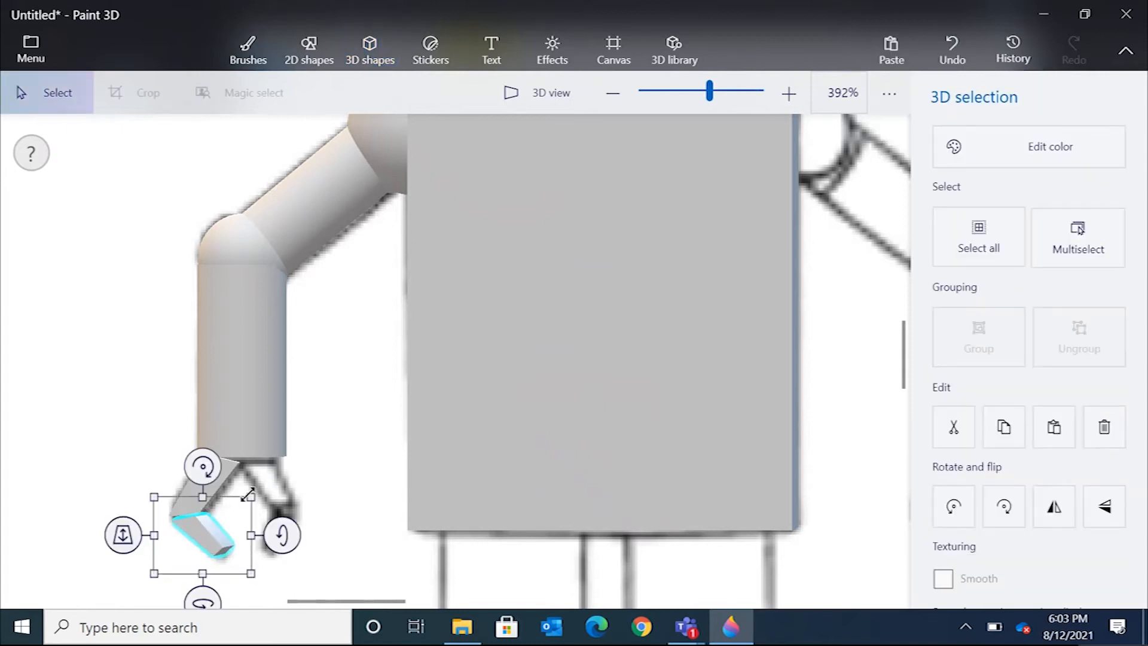
In 3D view, shrink the lower claw segment's depth and move it to line up with the upper segment.
left_click(534, 96)
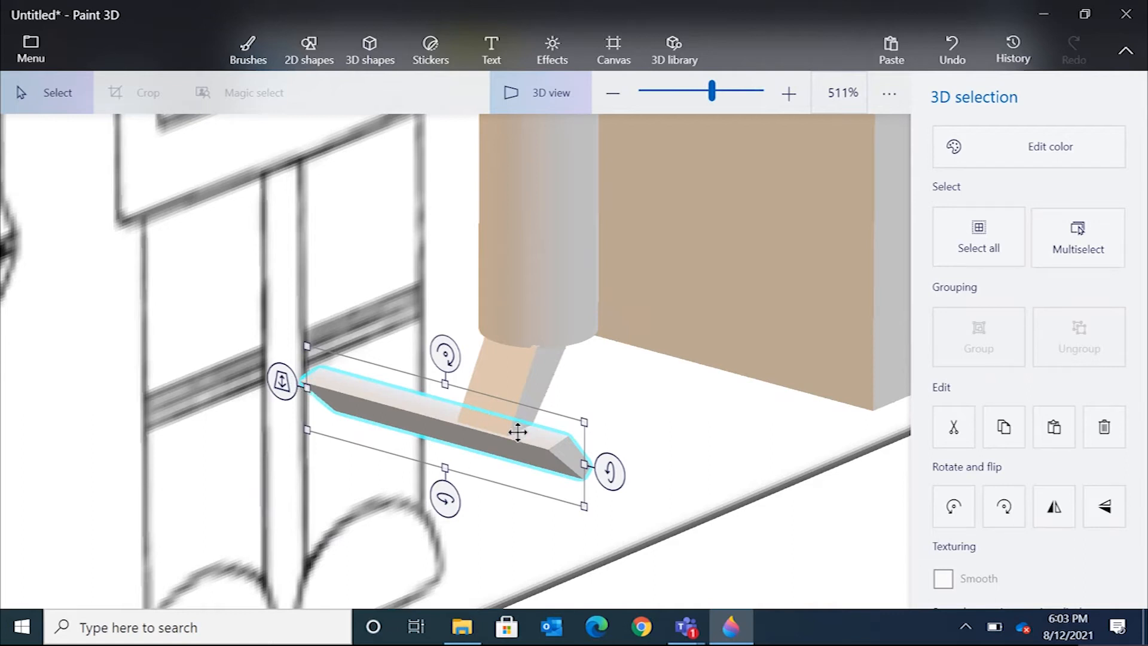
left_click_drag(307, 389, 470, 431)
left_click_drag(584, 461, 542, 458)
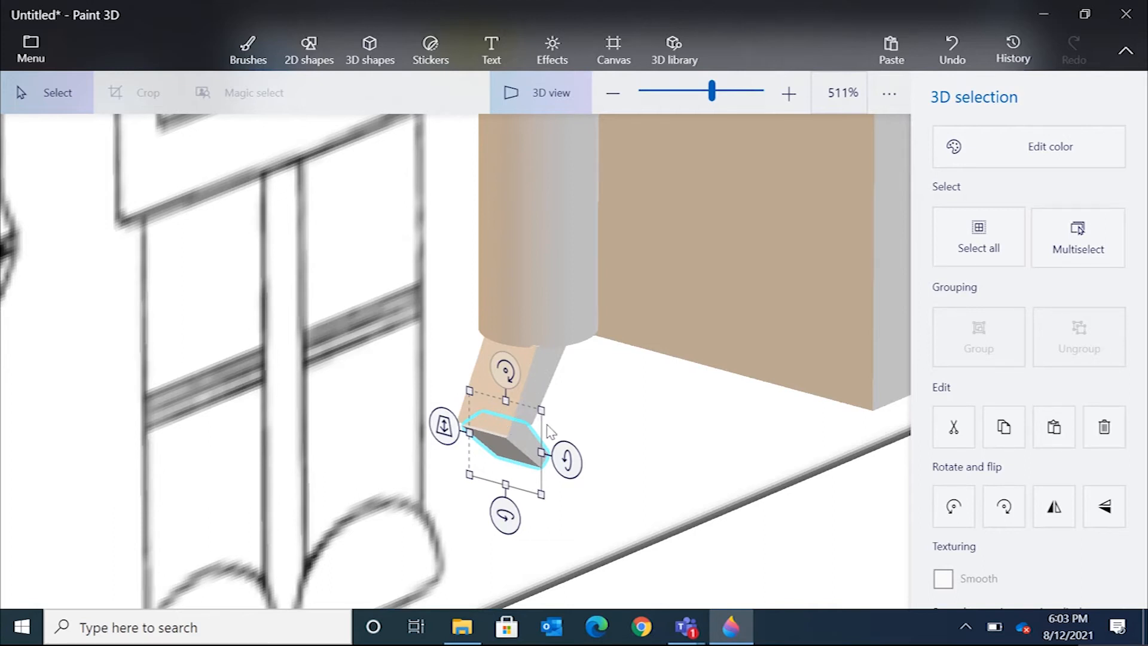
left_click_drag(550, 432, 367, 361)
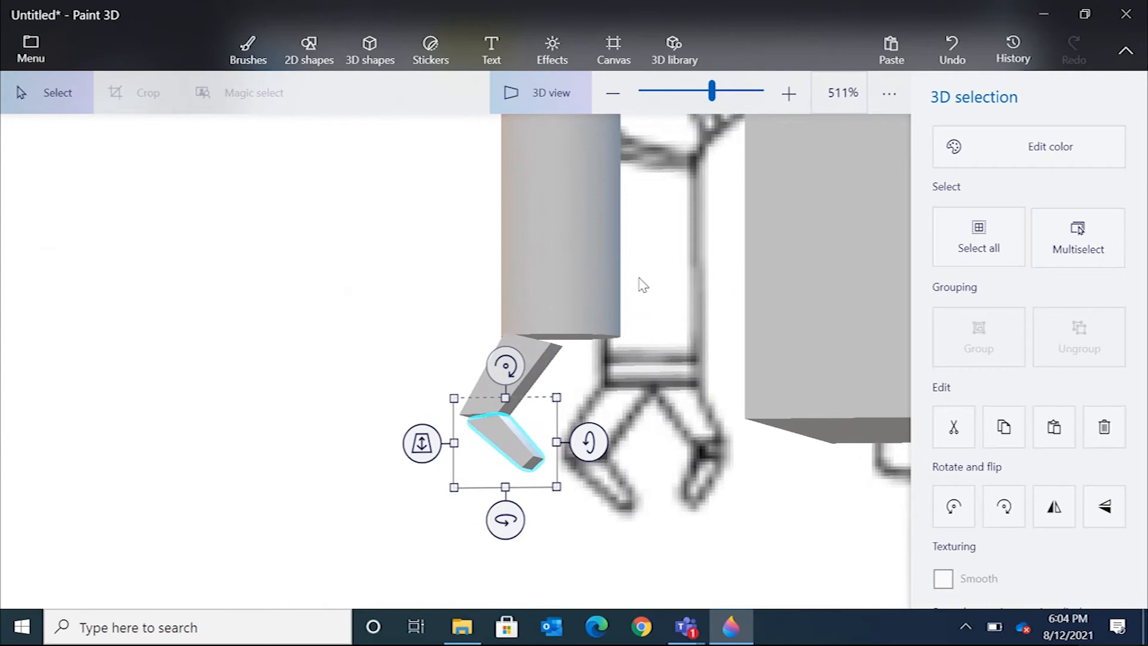
Return to the front view and zoom in on the left claw to check how its segments line up with the reference.
left_click(543, 355)
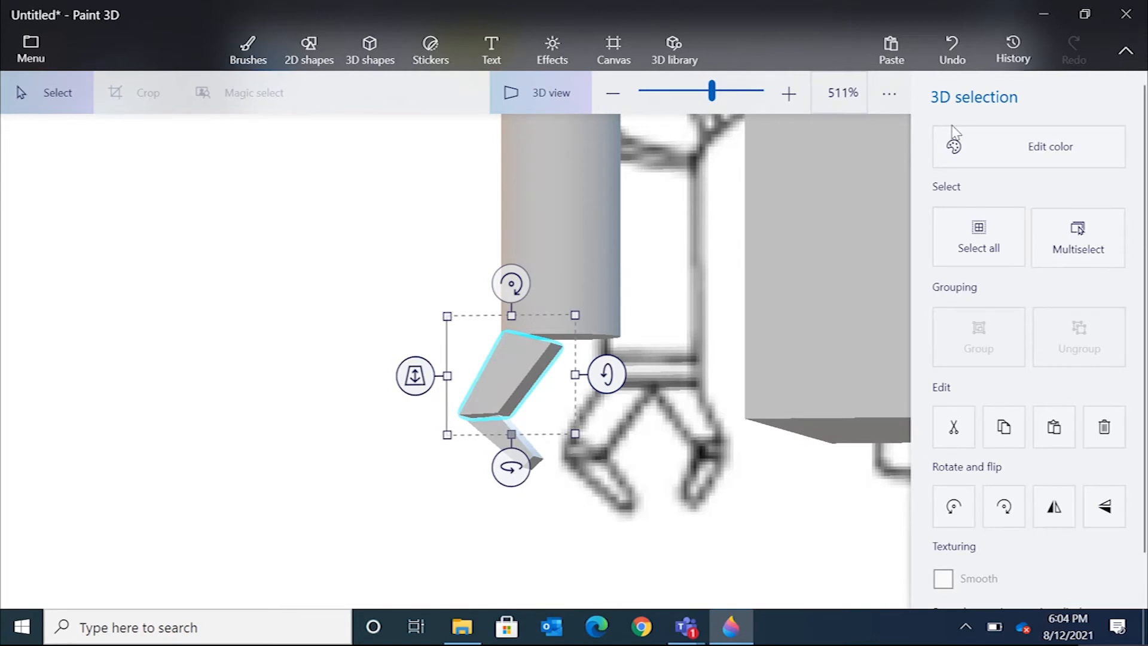
left_click(573, 95)
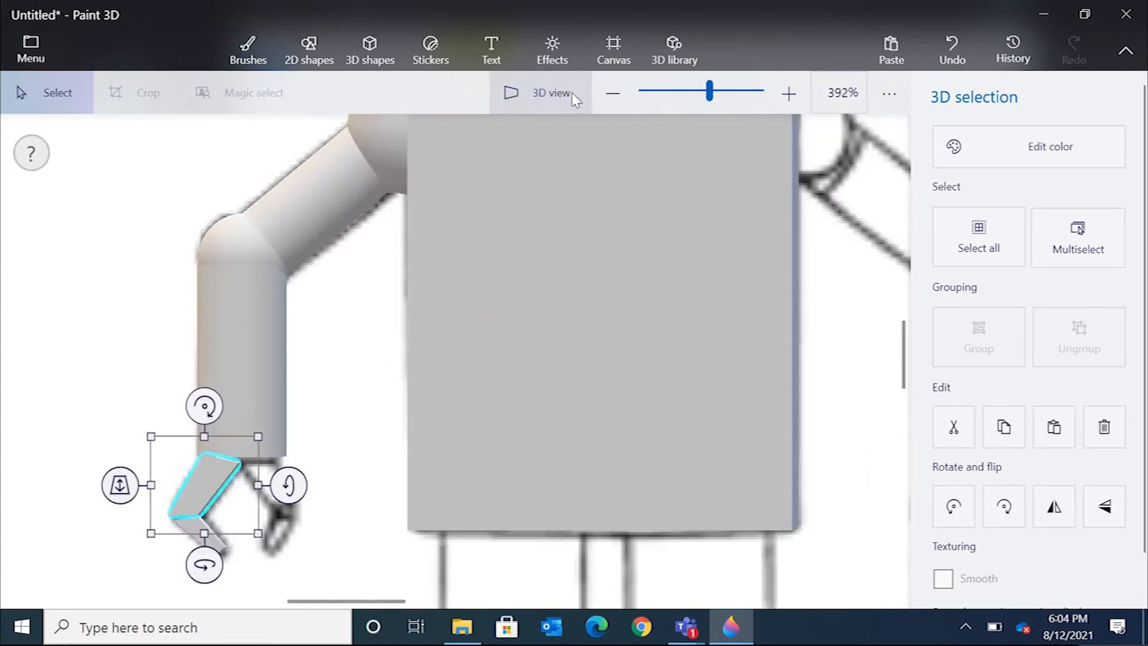
left_click(572, 94)
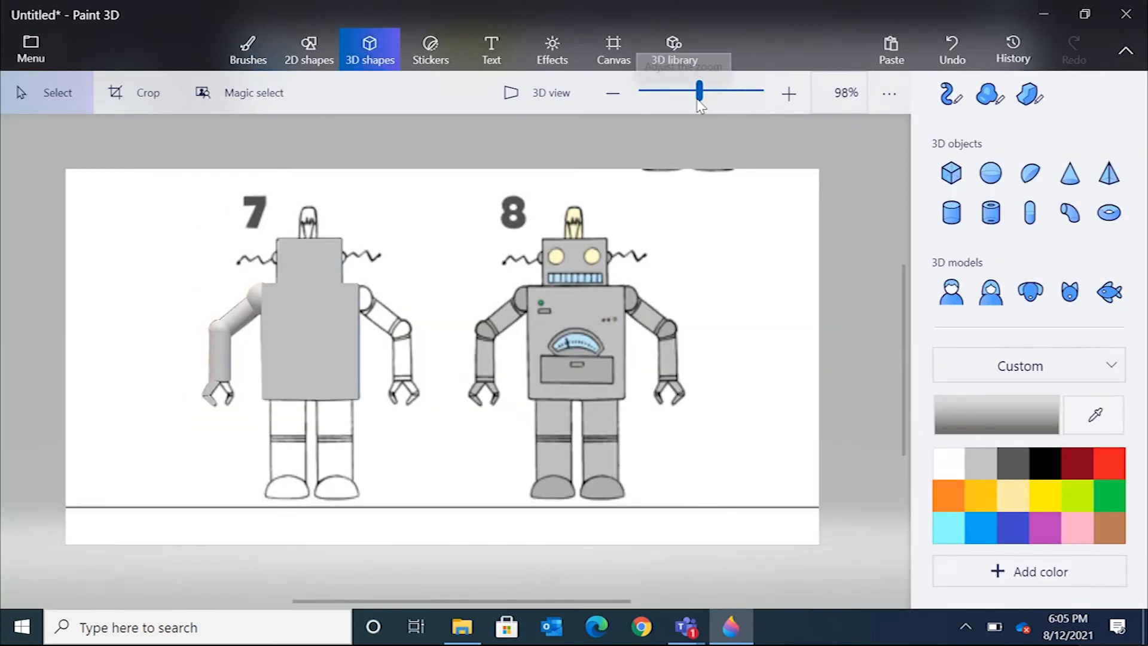
scroll(213, 410, "up", 1)
scroll(214, 410, "up", 1)
left_click(214, 411)
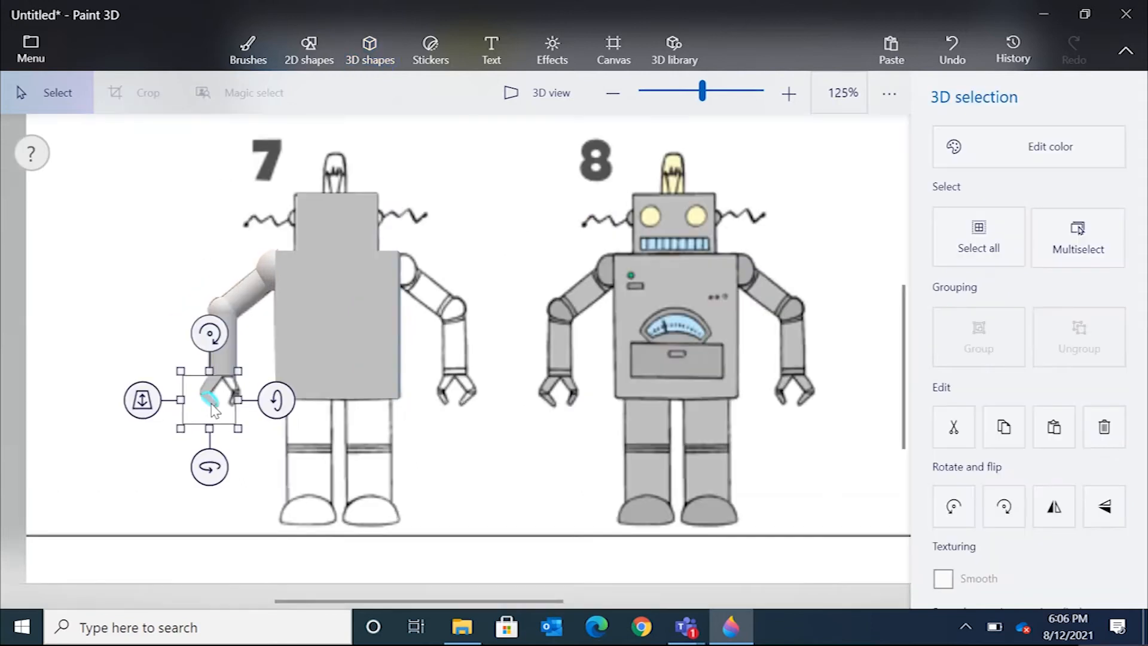
scroll(213, 410, "up", 5)
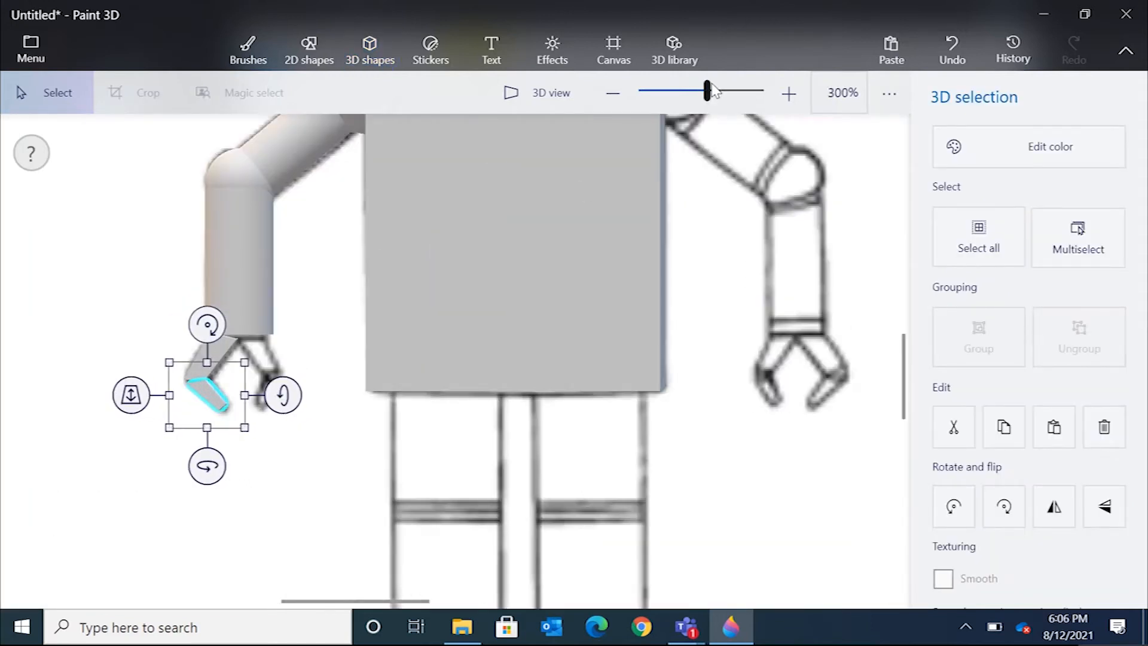
left_click_drag(711, 93, 714, 93)
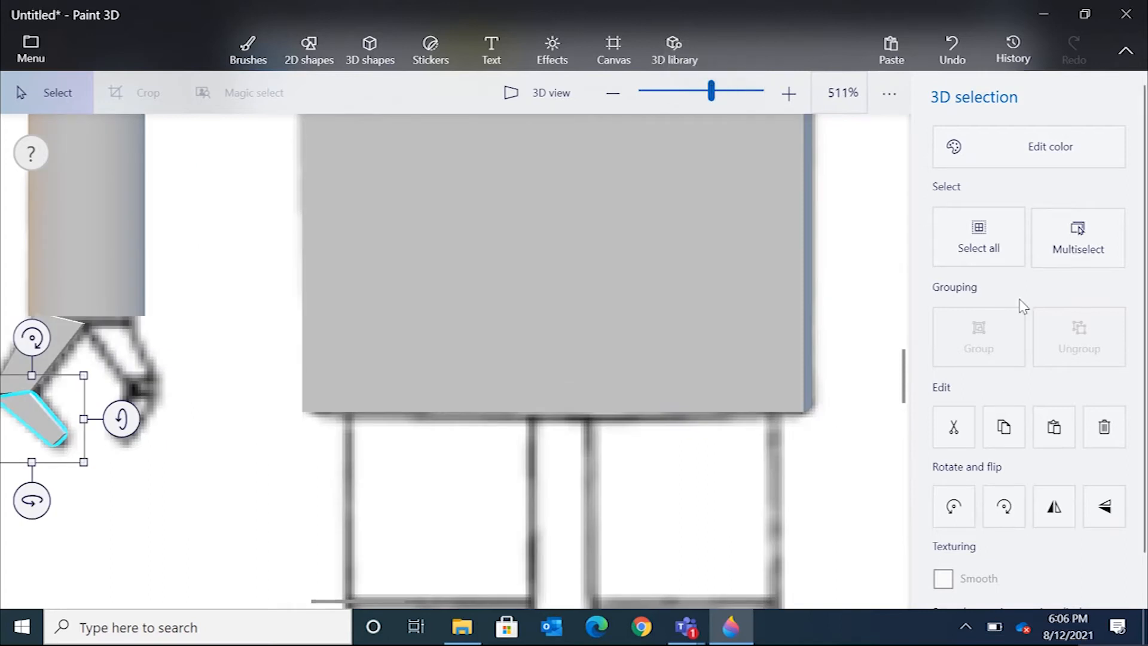
Draw the upper segment of the claw's right finger with the Sharp edge tool, tracing the reference below the forearm.
left_click(370, 52)
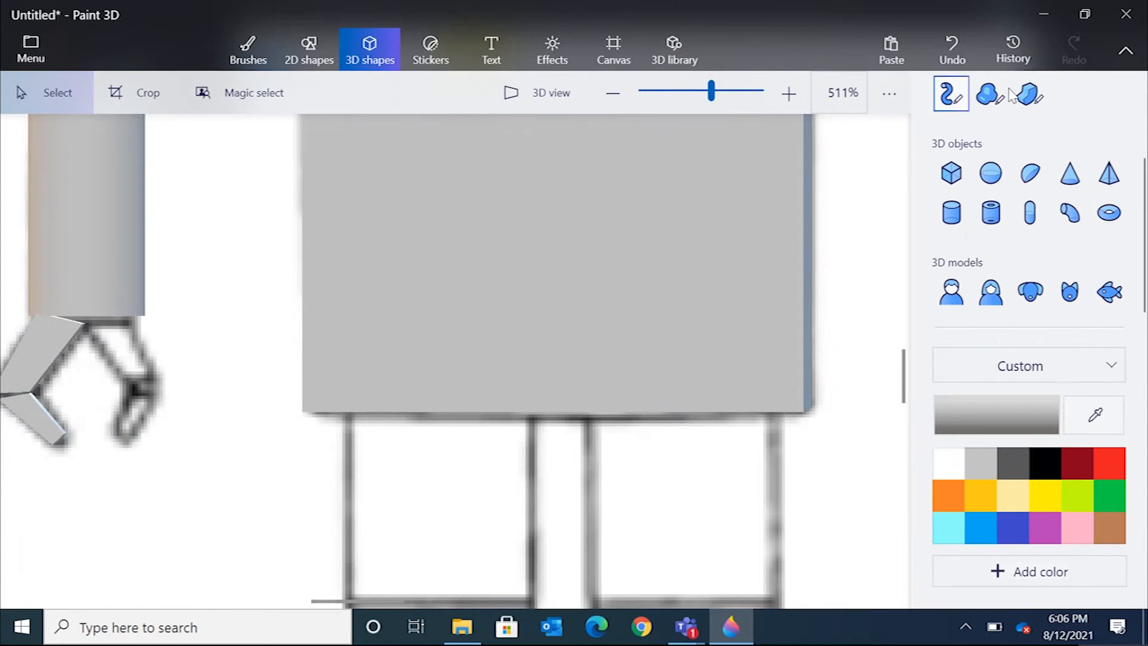
left_click(1030, 94)
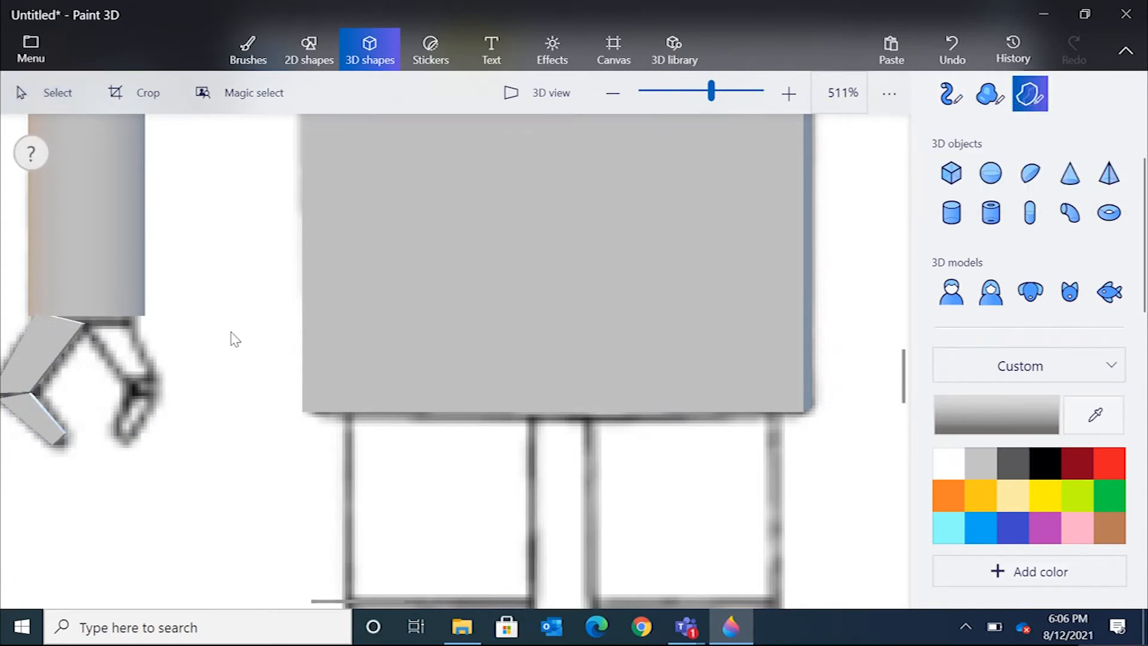
left_click(89, 323)
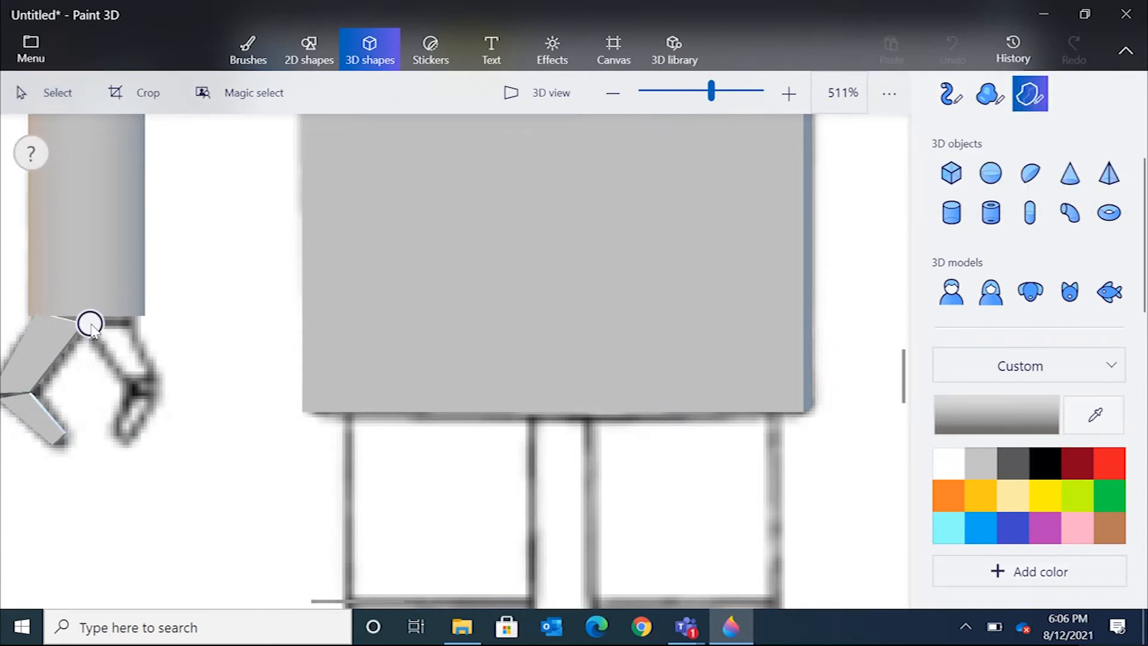
left_click(131, 322)
left_click(154, 375)
left_click(124, 377)
left_click(95, 336)
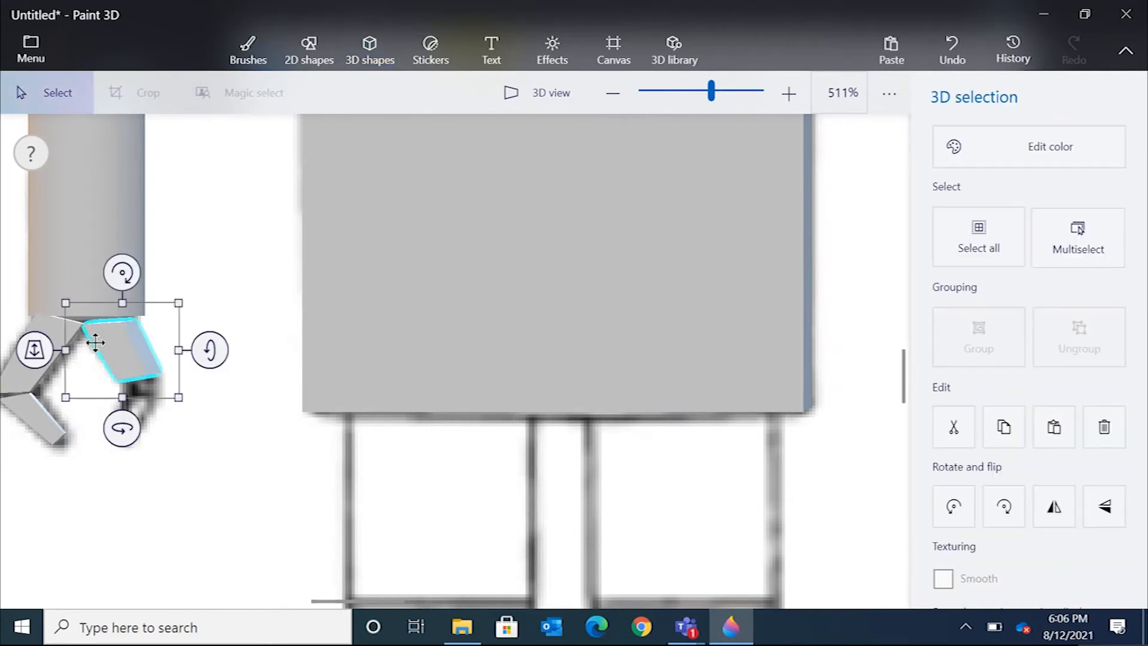
In 3D view, shrink the new upper finger segment's depth to match the other claw segments.
left_click(570, 84)
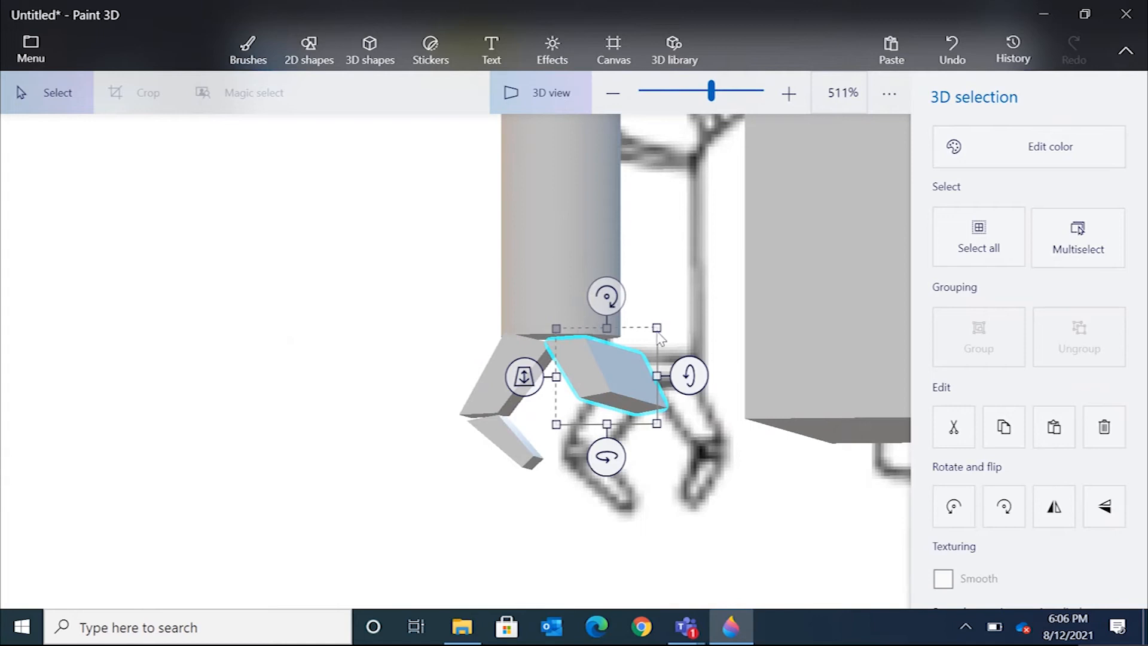
left_click_drag(675, 299, 928, 340)
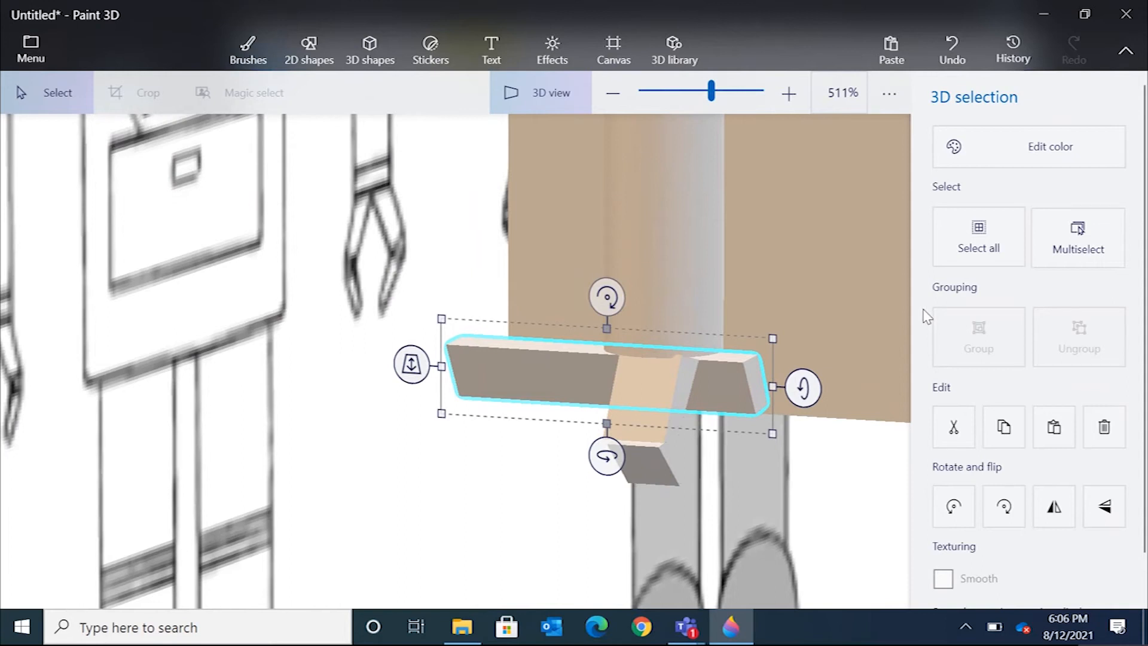
left_click_drag(441, 366, 634, 387)
left_click_drag(801, 387, 726, 385)
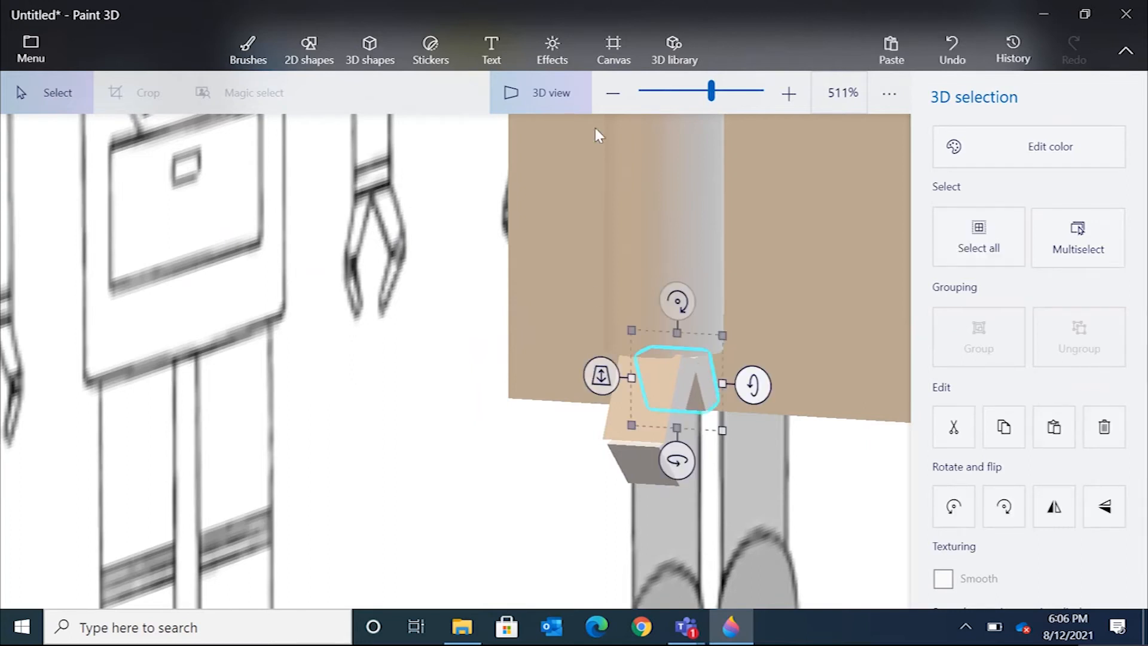
left_click(522, 90)
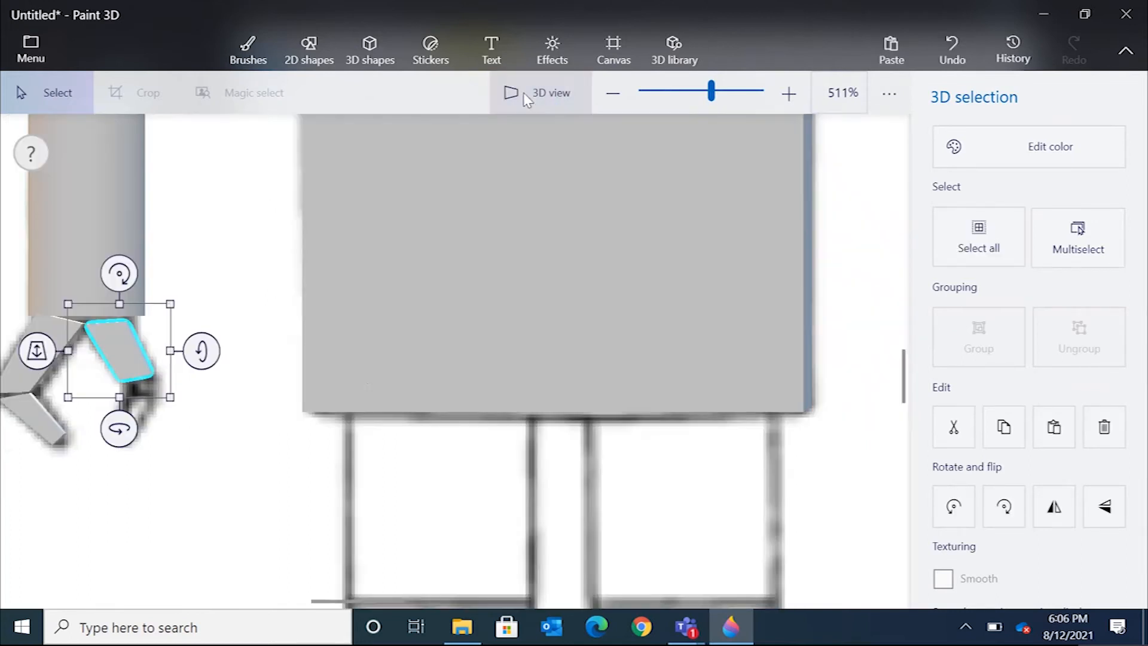
Draw the lower segment of the claw's right finger with the Sharp edge tool, tracing the reference.
left_click(199, 405)
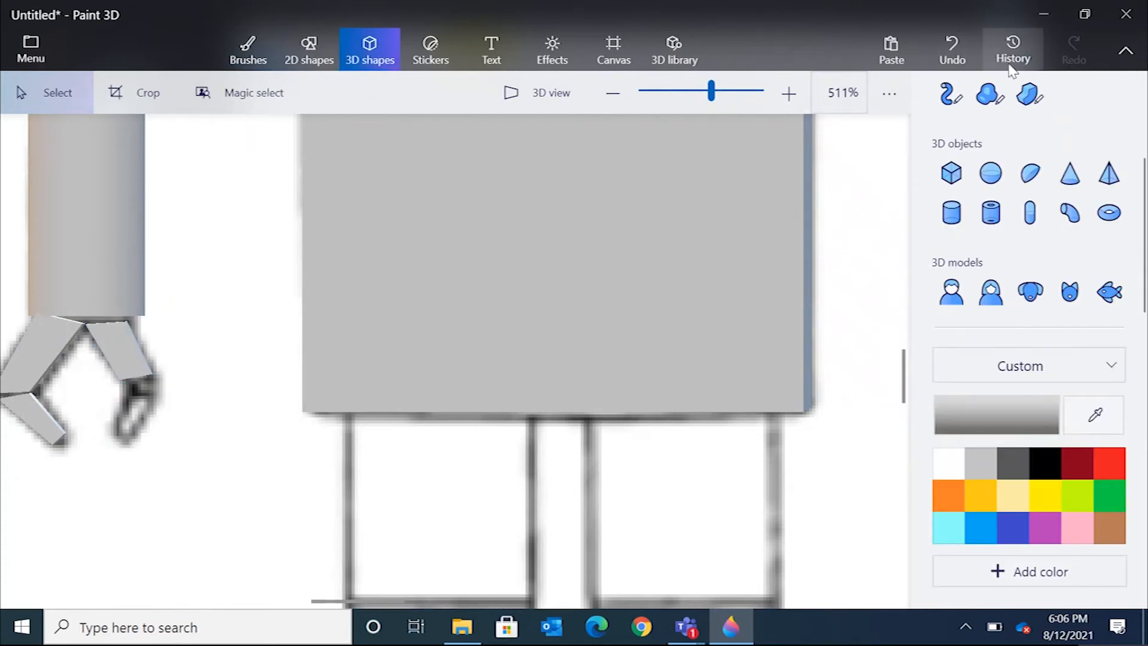
left_click(1030, 94)
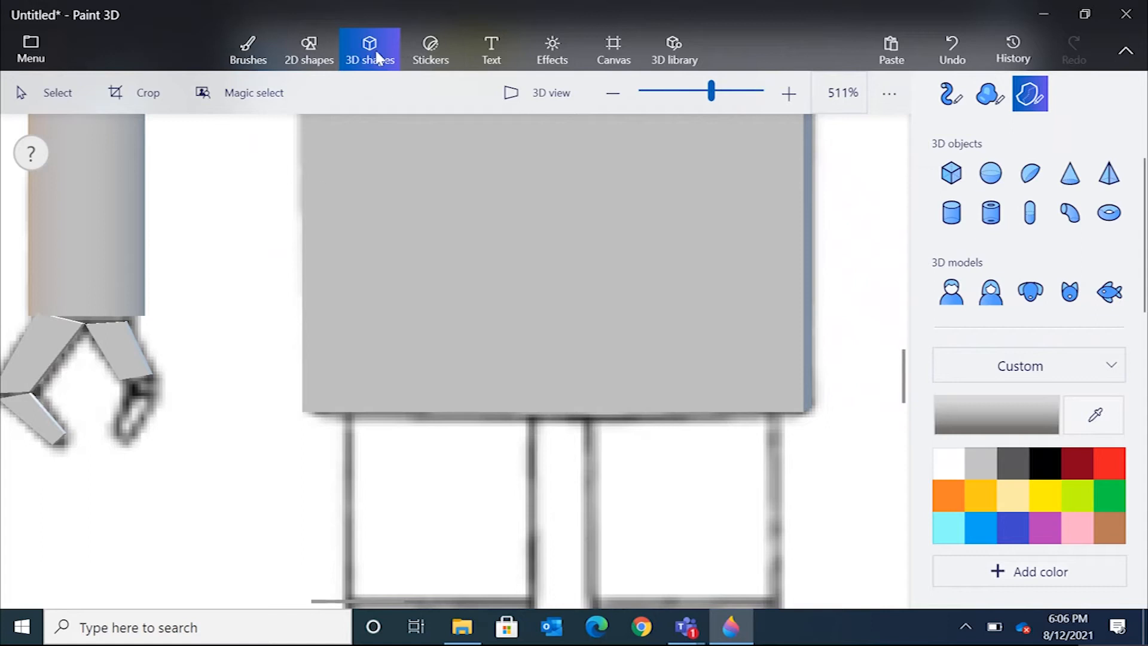
left_click(124, 384)
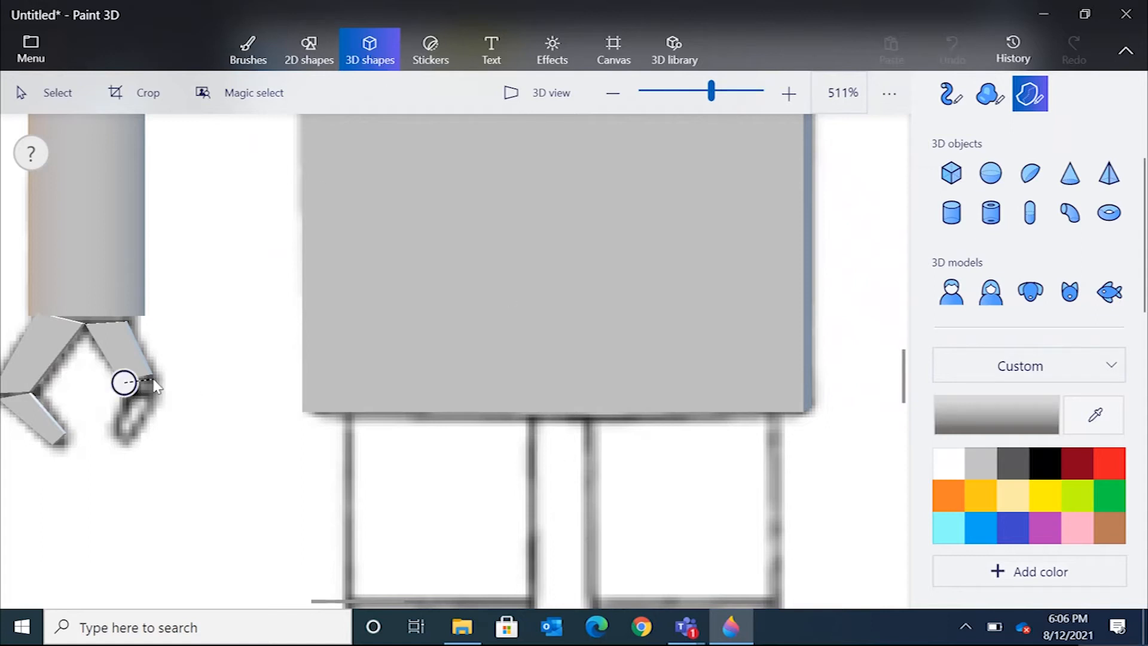
mouse_move(141, 435)
left_mouse_down()
mouse_move(129, 444)
mouse_move(123, 383)
left_mouse_up()
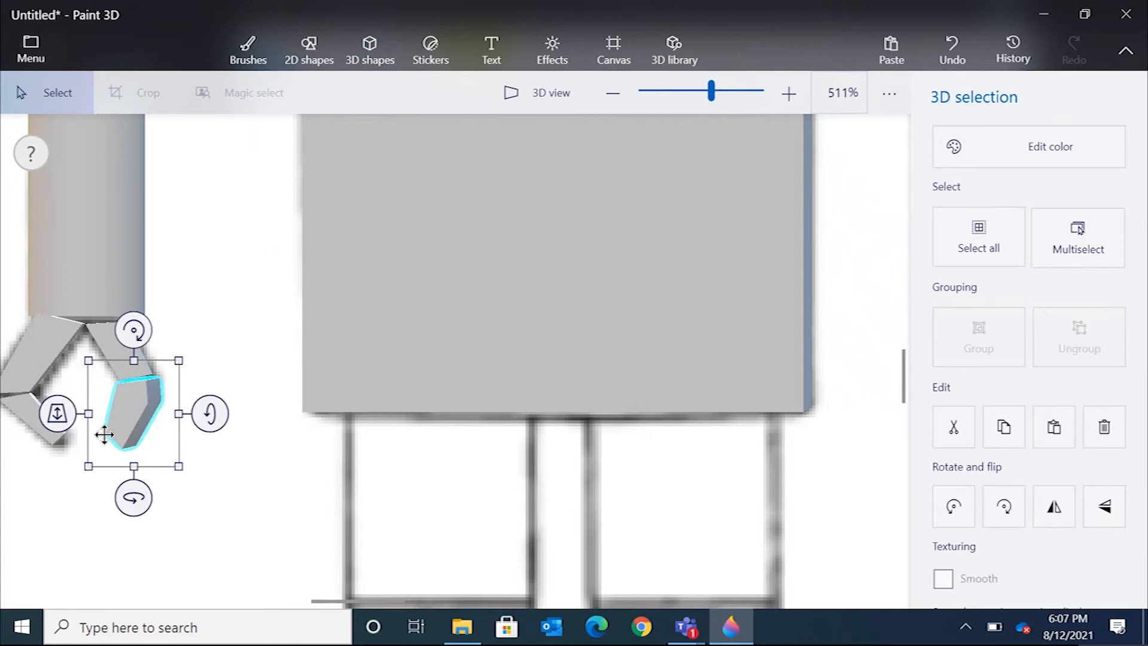
In 3D view, shrink the lower right finger segment's depth to line up with the upper segment.
left_click(551, 95)
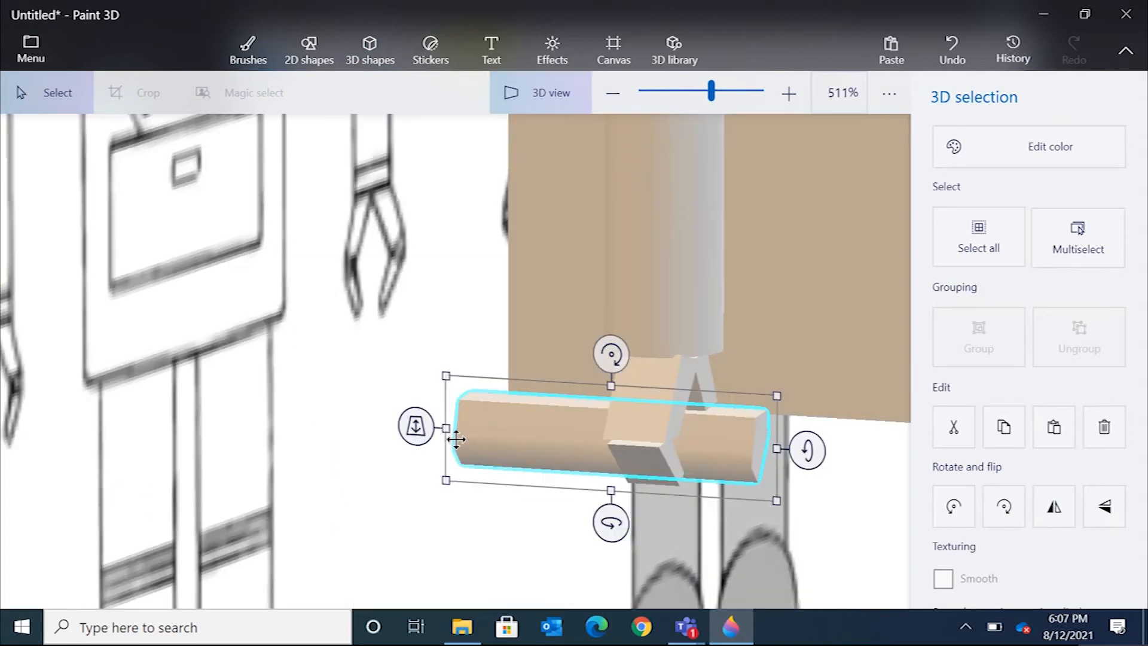
left_click_drag(448, 428, 665, 441)
left_click_drag(778, 449, 727, 447)
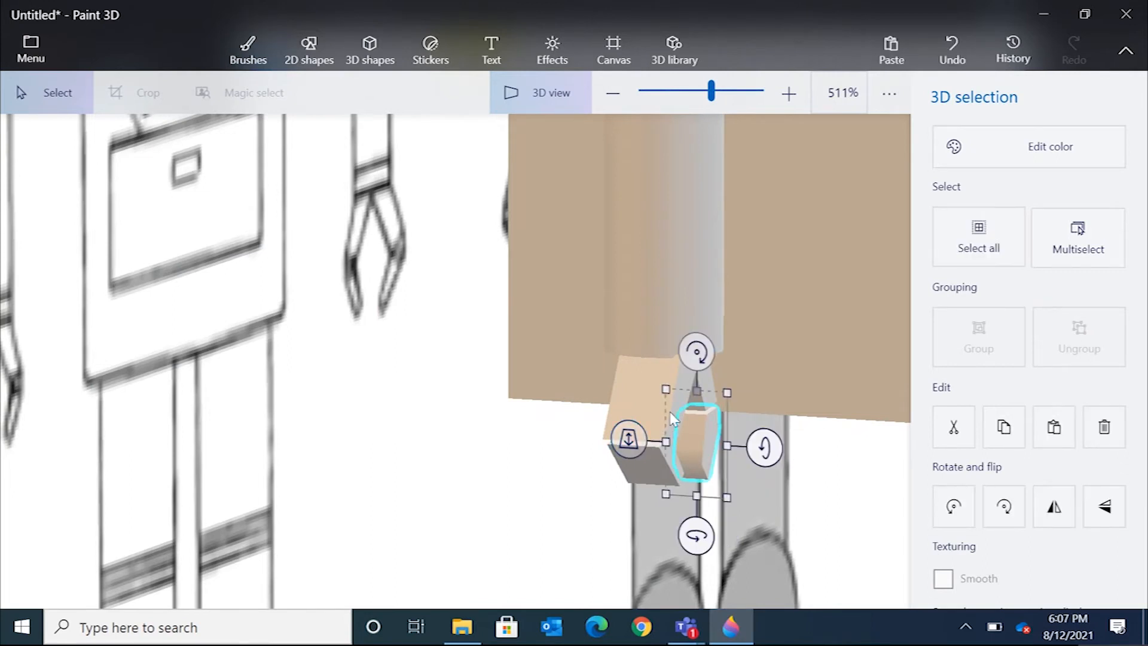
left_click(492, 91)
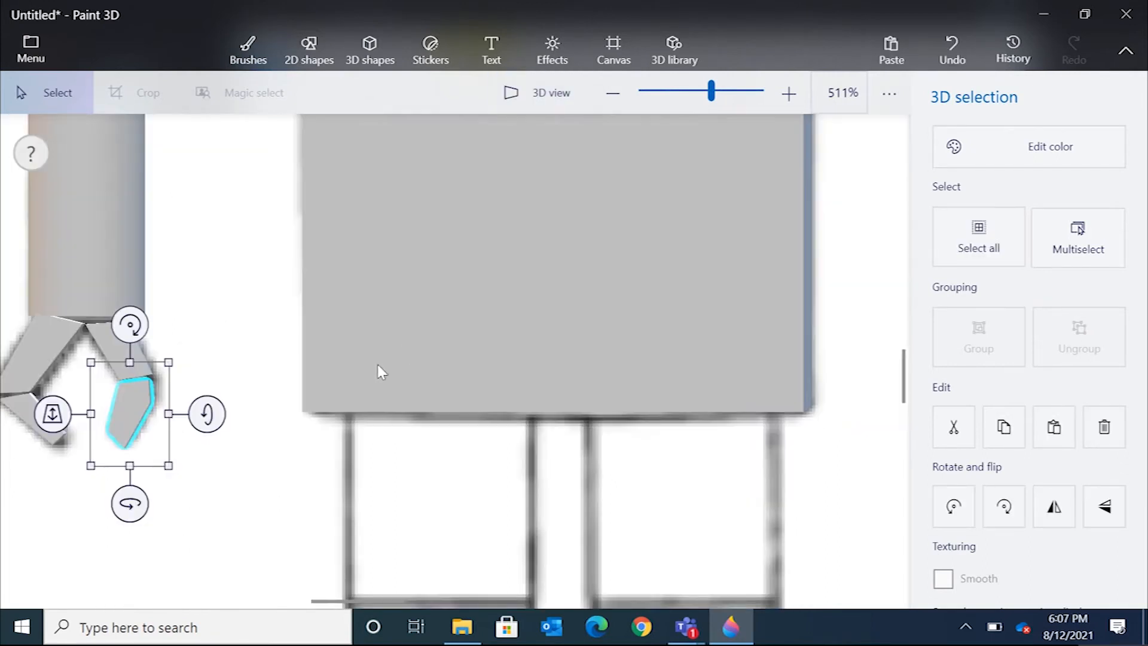
Add a cylinder and resize and position it over the robot's left upper leg in the reference.
scroll(382, 371, "down", 5)
scroll(409, 464, "up", 2)
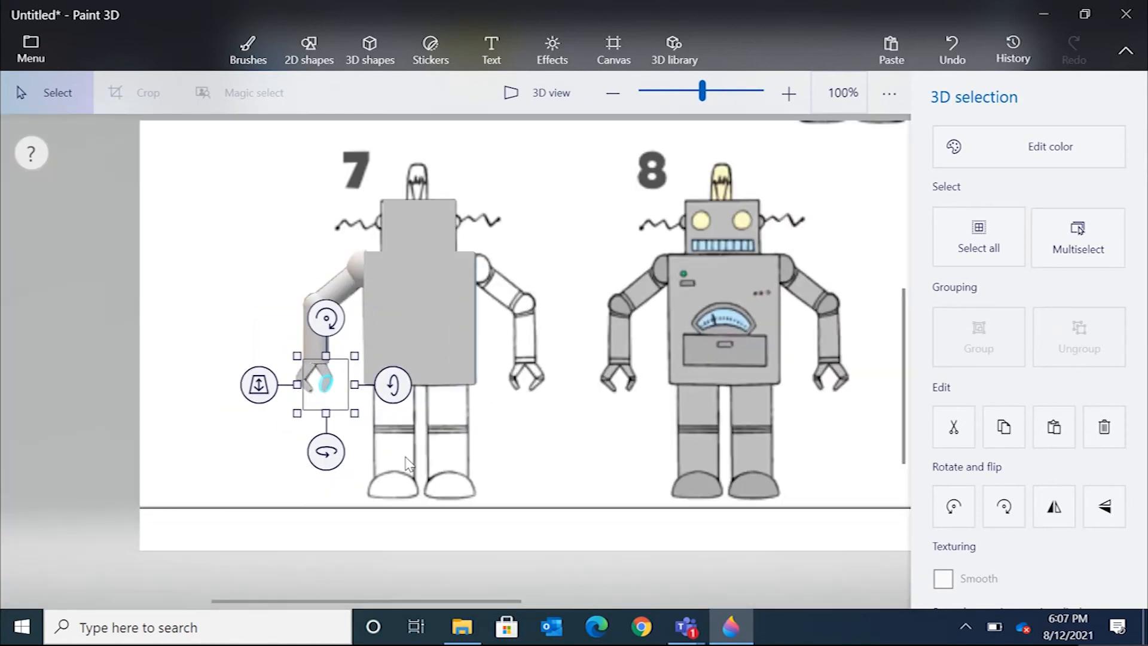
scroll(408, 464, "up", 2)
scroll(408, 463, "down", 2)
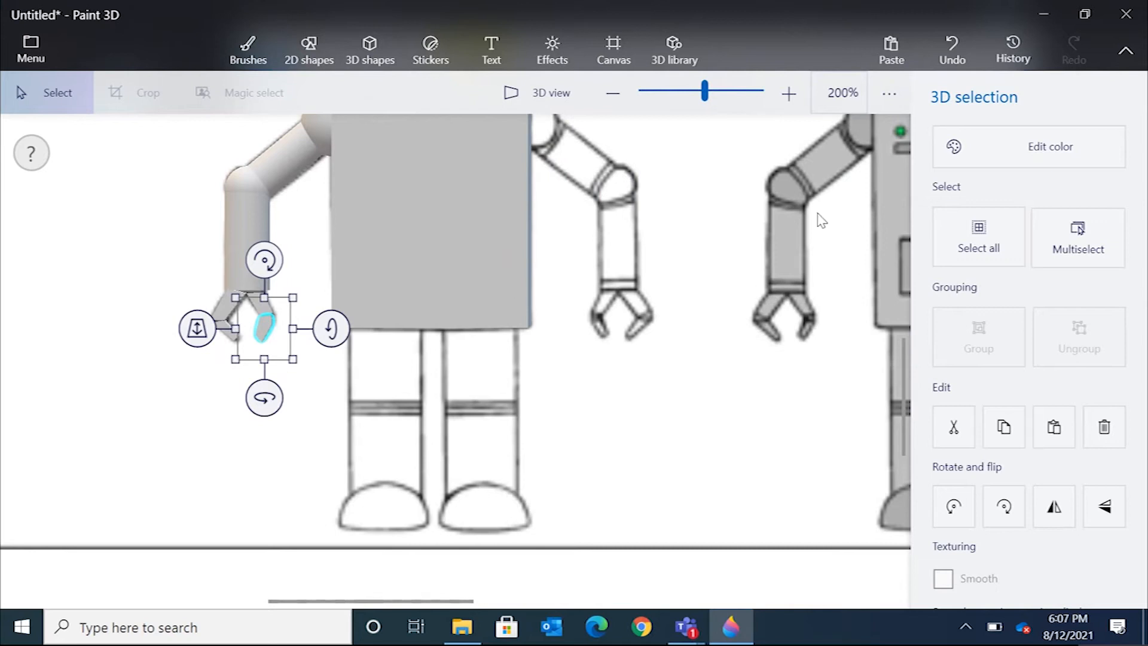
left_click(381, 56)
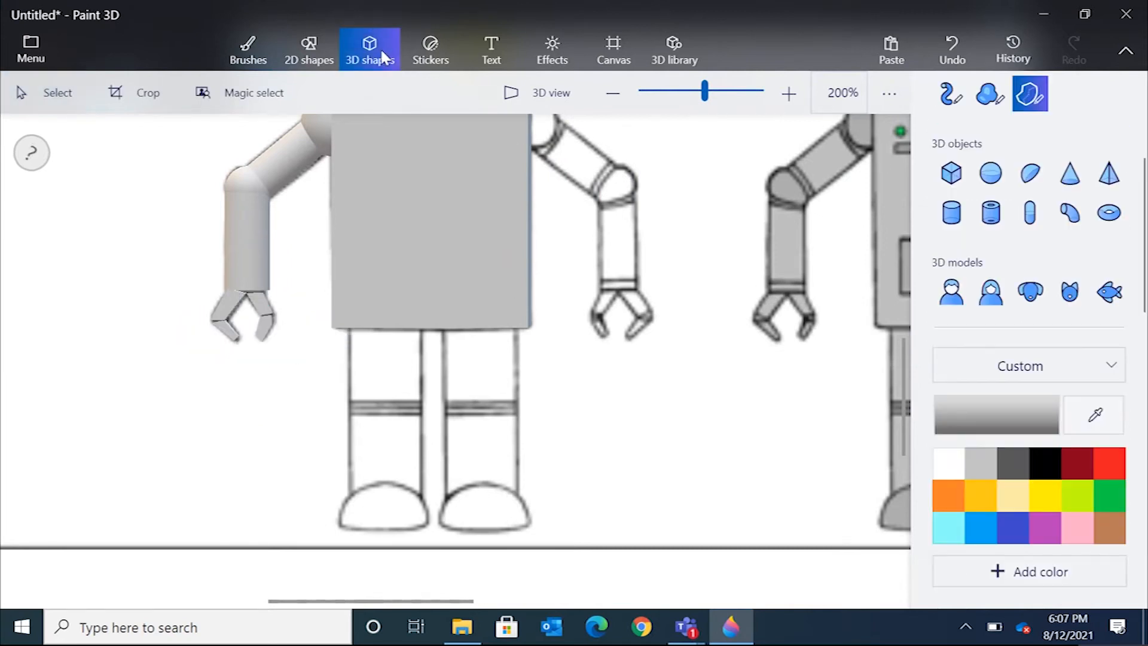
left_click(951, 213)
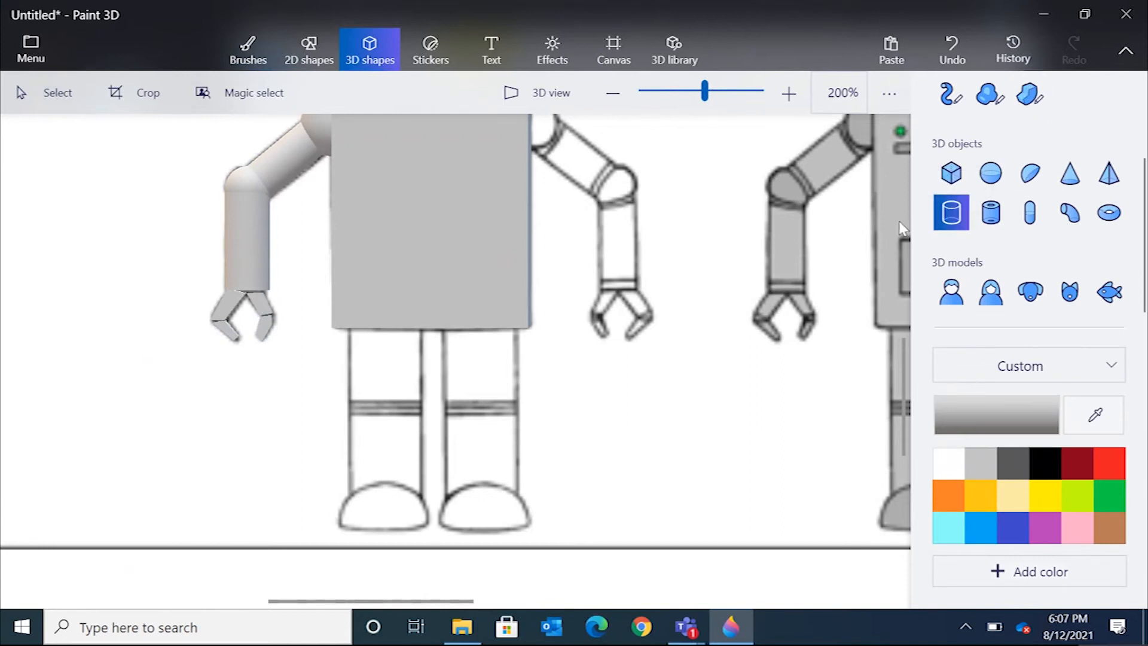
left_click(387, 350)
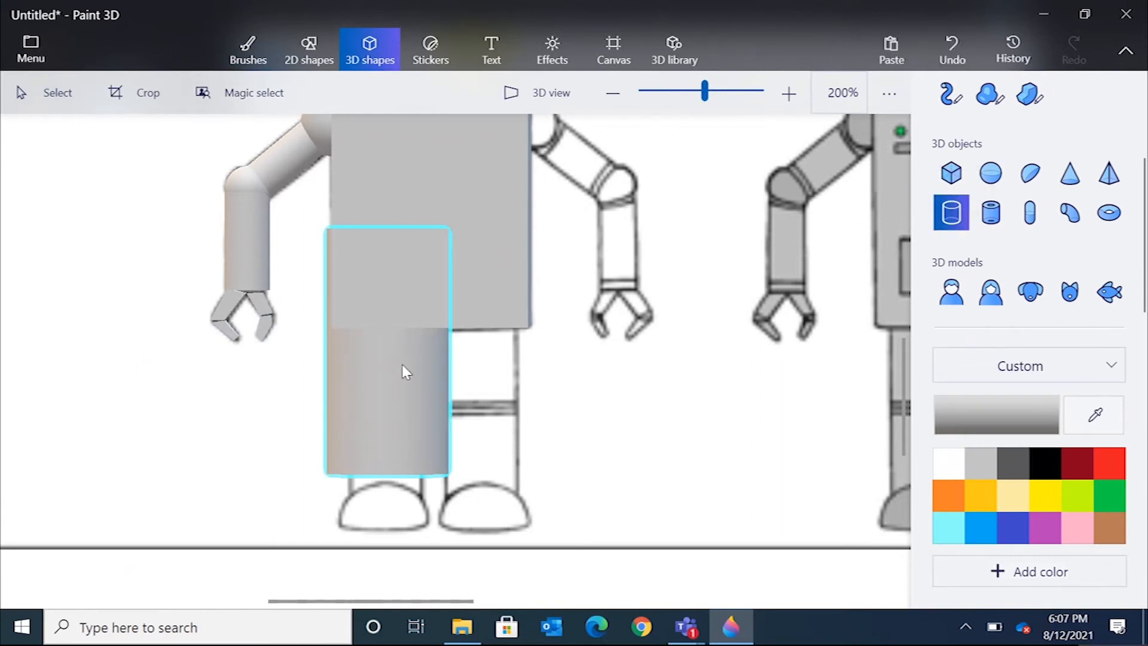
left_click_drag(470, 206, 475, 302)
left_click_drag(407, 363, 417, 299)
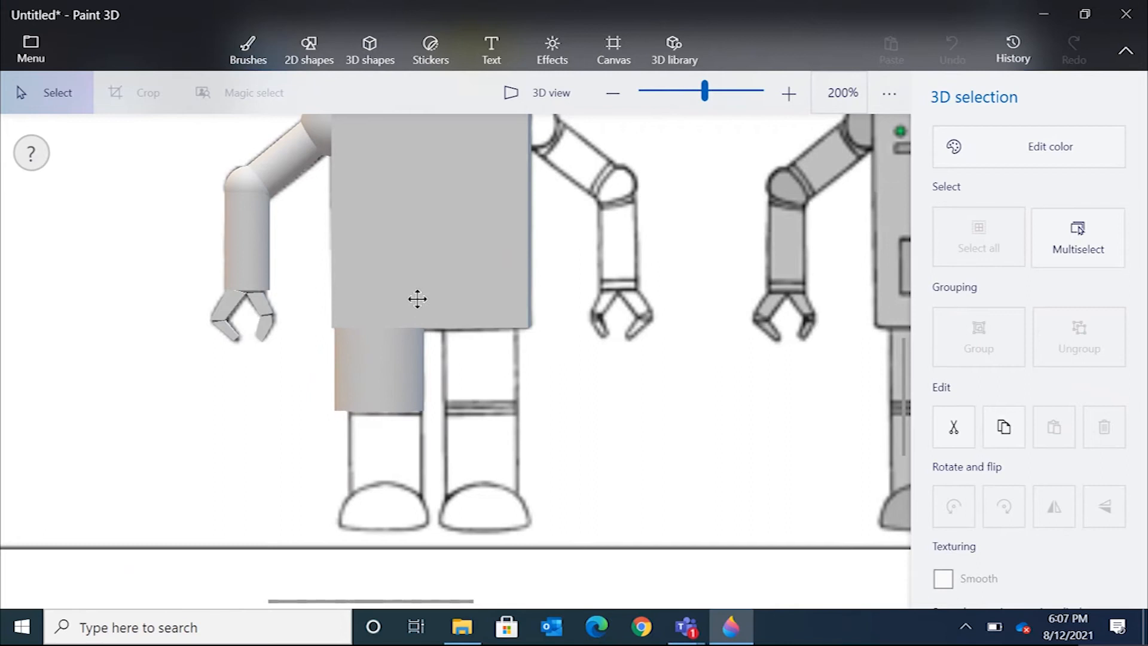
left_click_drag(310, 431, 342, 413)
left_click_drag(379, 364, 288, 394)
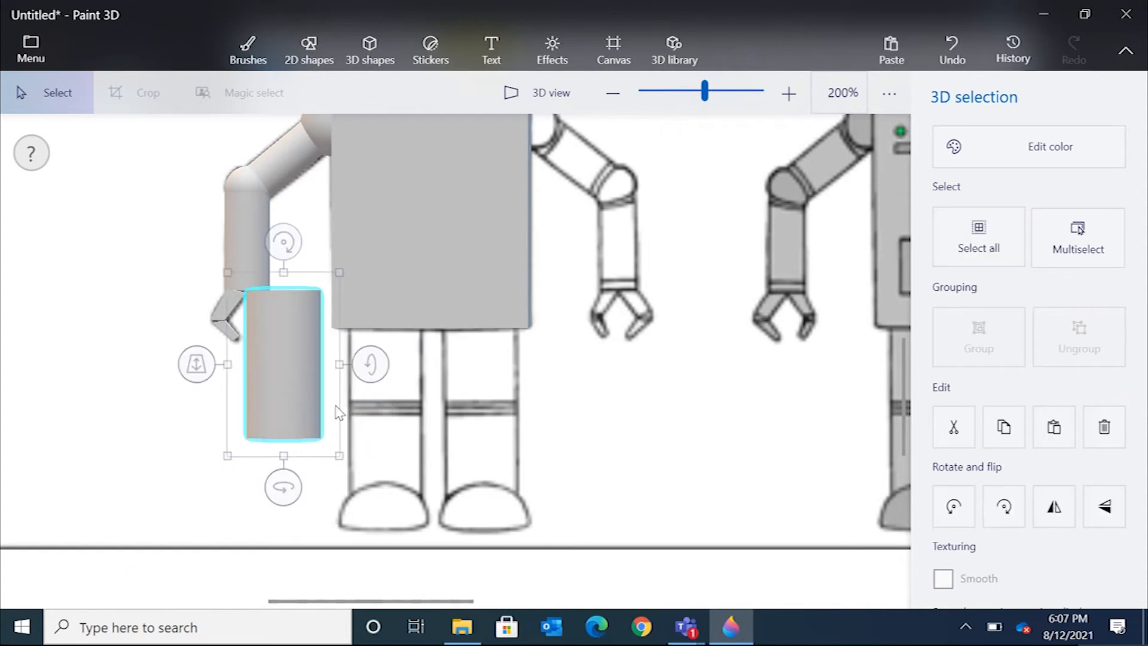
left_click_drag(284, 272, 294, 322)
left_click_drag(297, 374, 397, 388)
left_click_drag(389, 444, 392, 421)
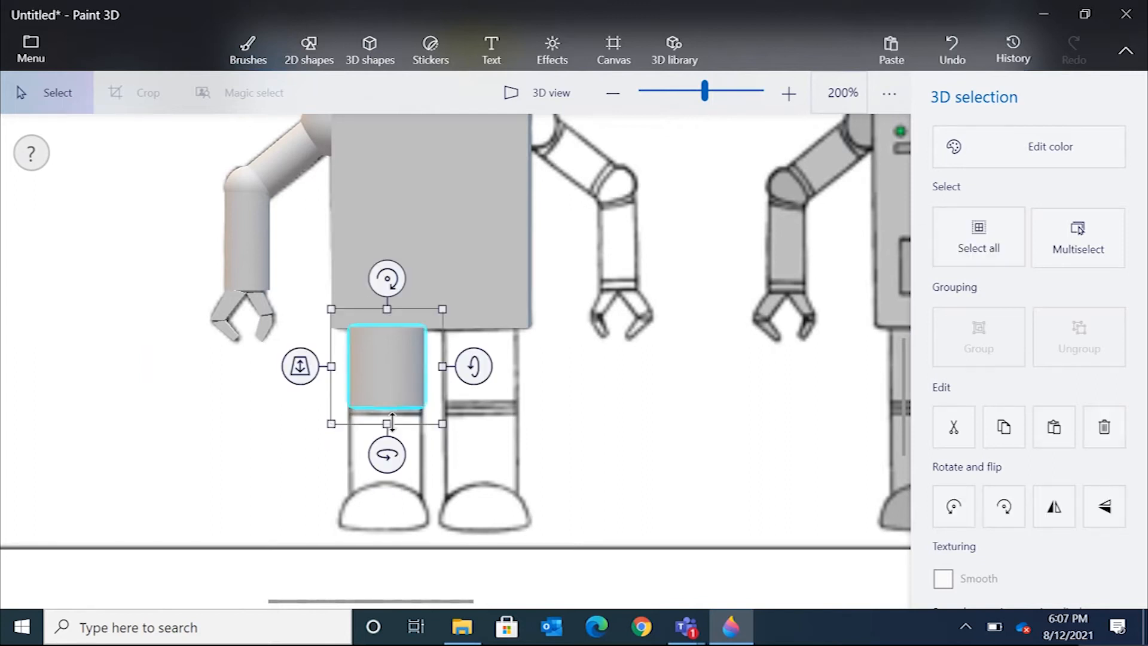
Copy the leg cylinder and paste a duplicate, moving it below the first over the lower leg.
scroll(370, 415, "down", 2)
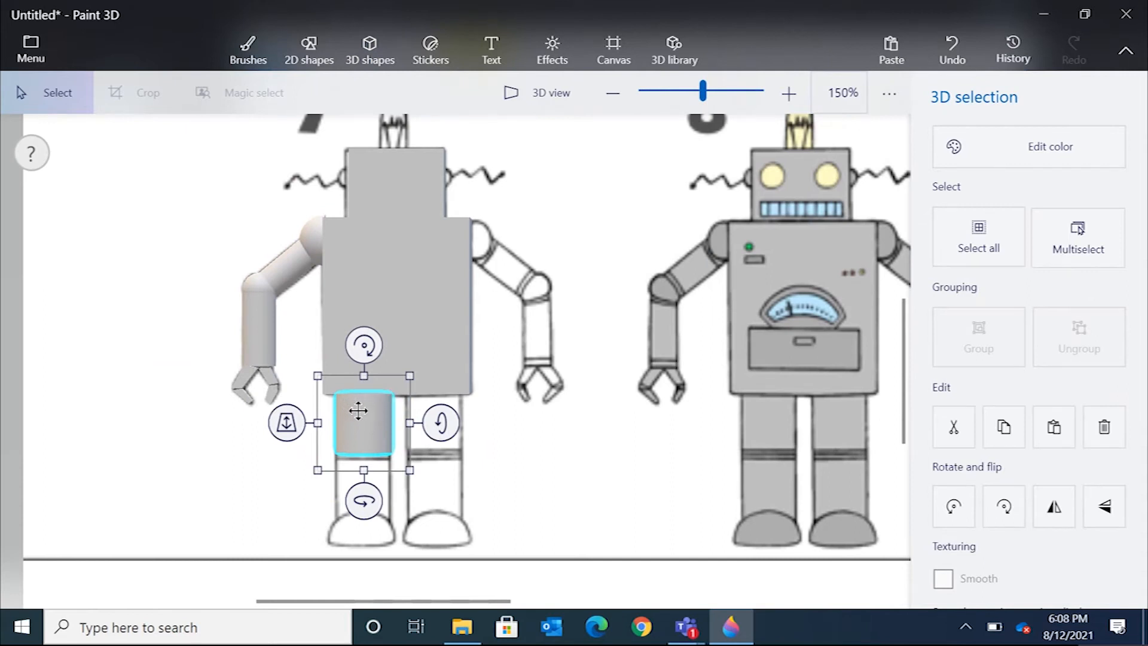
right_click(358, 411)
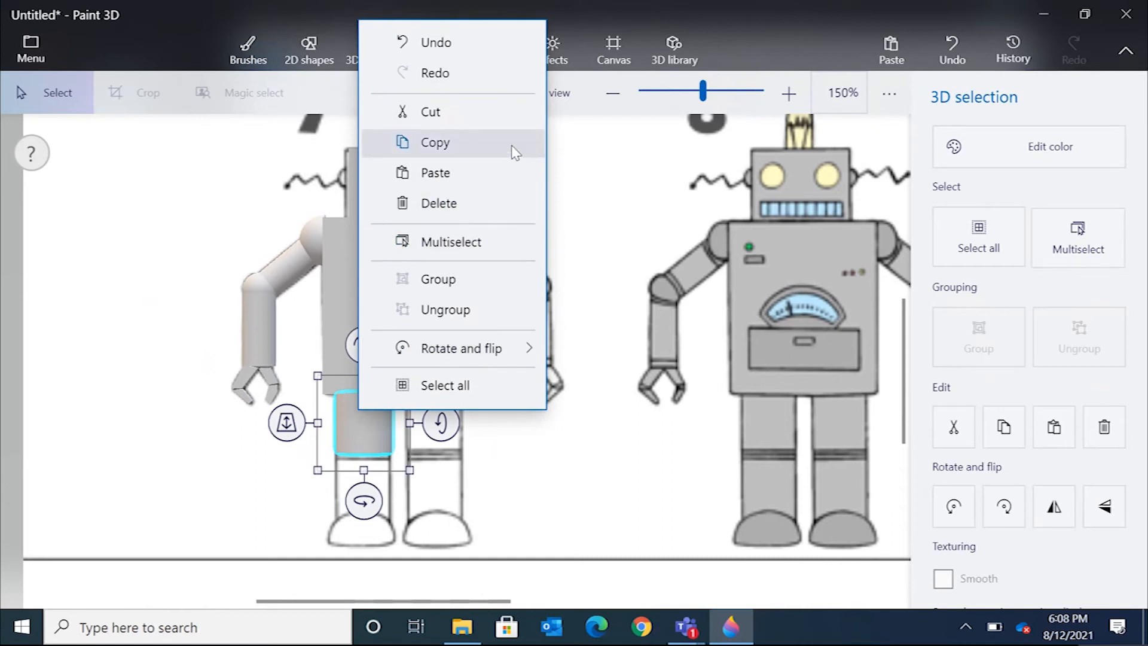
left_click(514, 150)
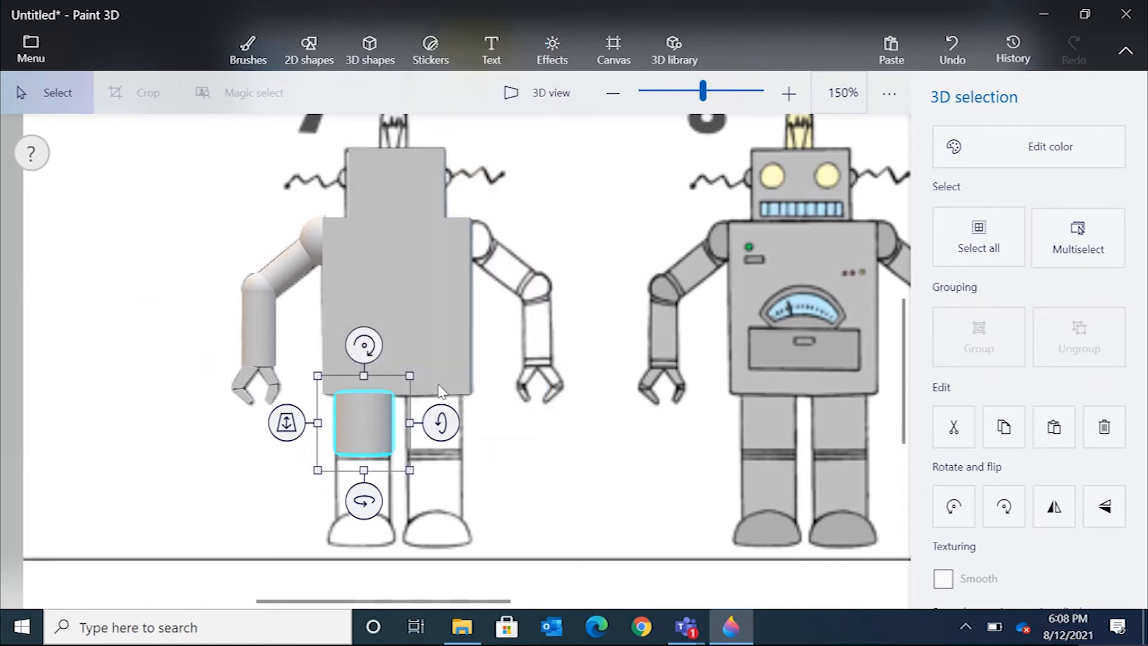
right_click(494, 423)
left_click(572, 299)
left_click_drag(371, 415, 366, 483)
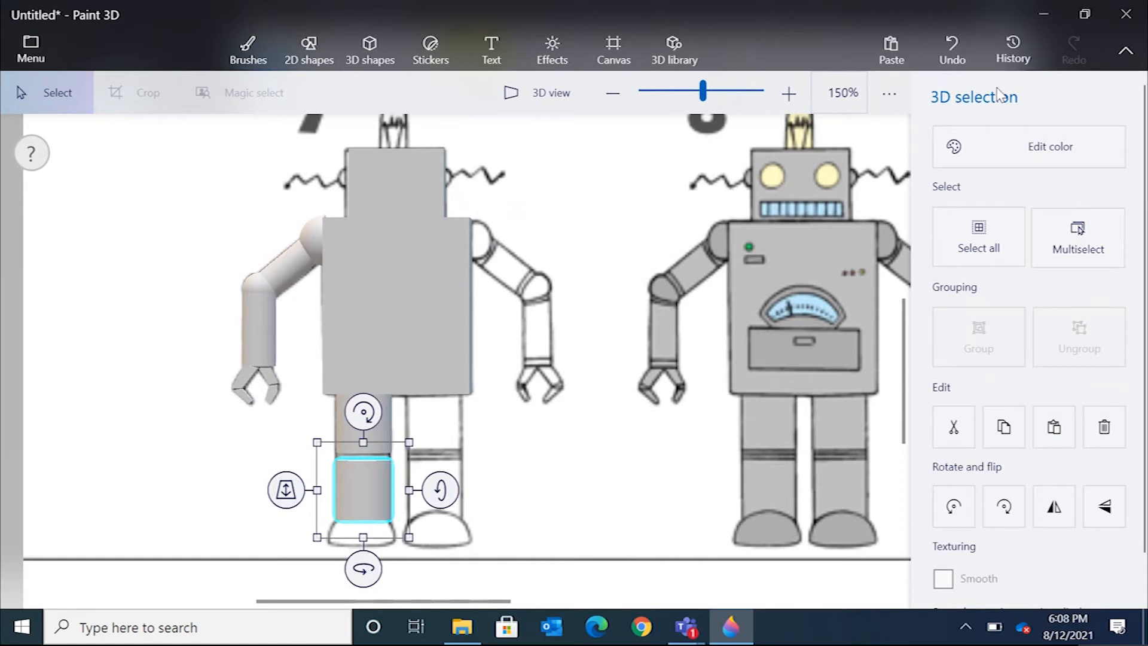
left_click(360, 46)
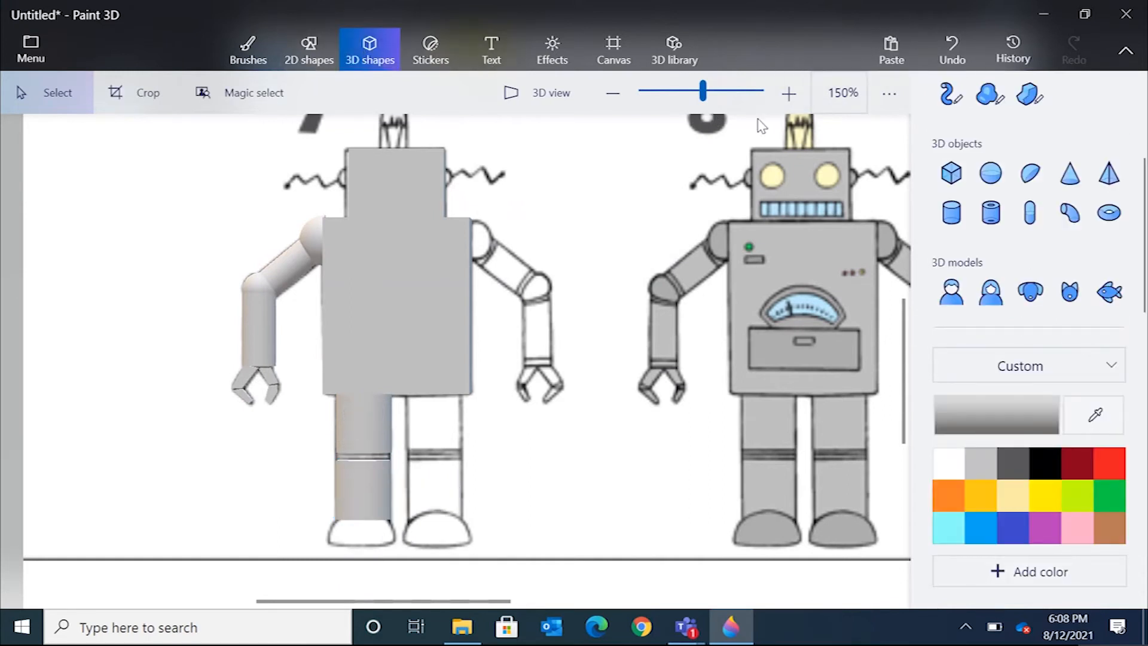
Add a hemisphere and resize and position it over the robot's left foot in the reference.
left_click(1029, 173)
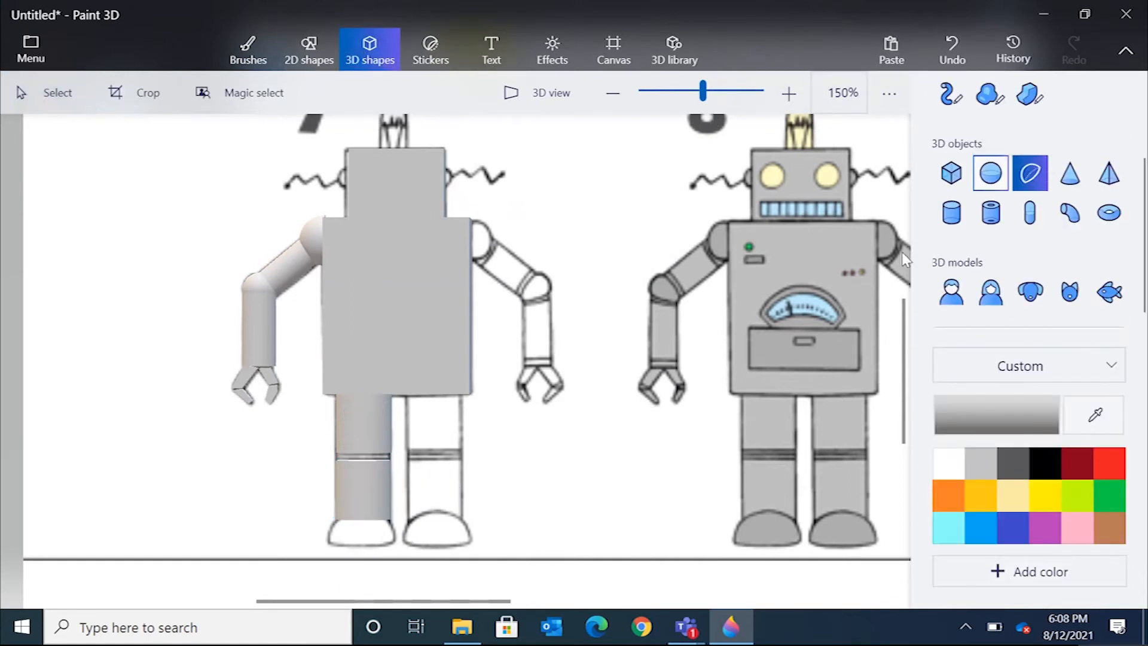
left_click(455, 495)
left_click_drag(478, 498, 517, 503)
left_click_drag(604, 441, 483, 480)
left_click_drag(443, 526, 369, 518)
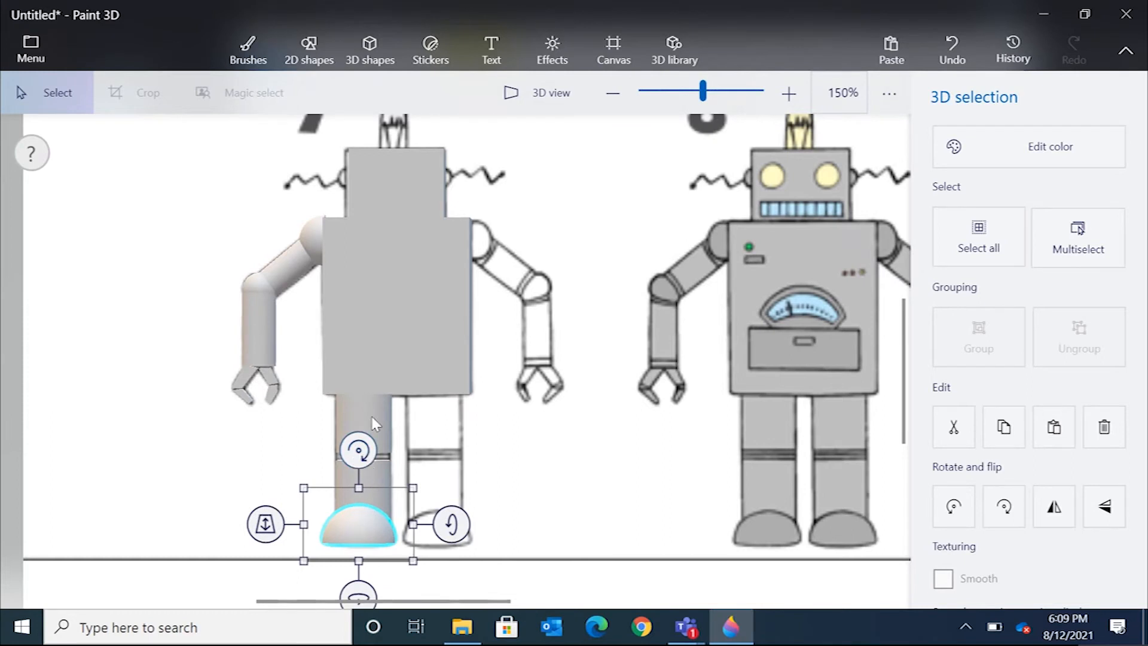
Check the foot in 3D view and slide it along the z-axis to line up with the leg.
left_click(551, 93)
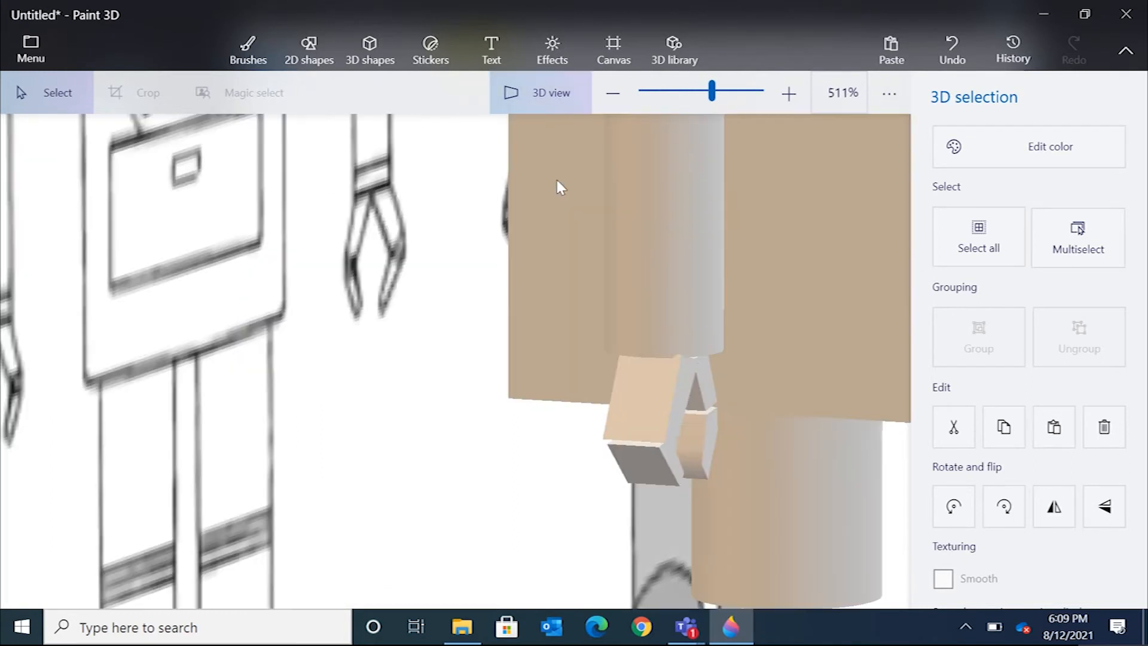
scroll(618, 392, "up", 4)
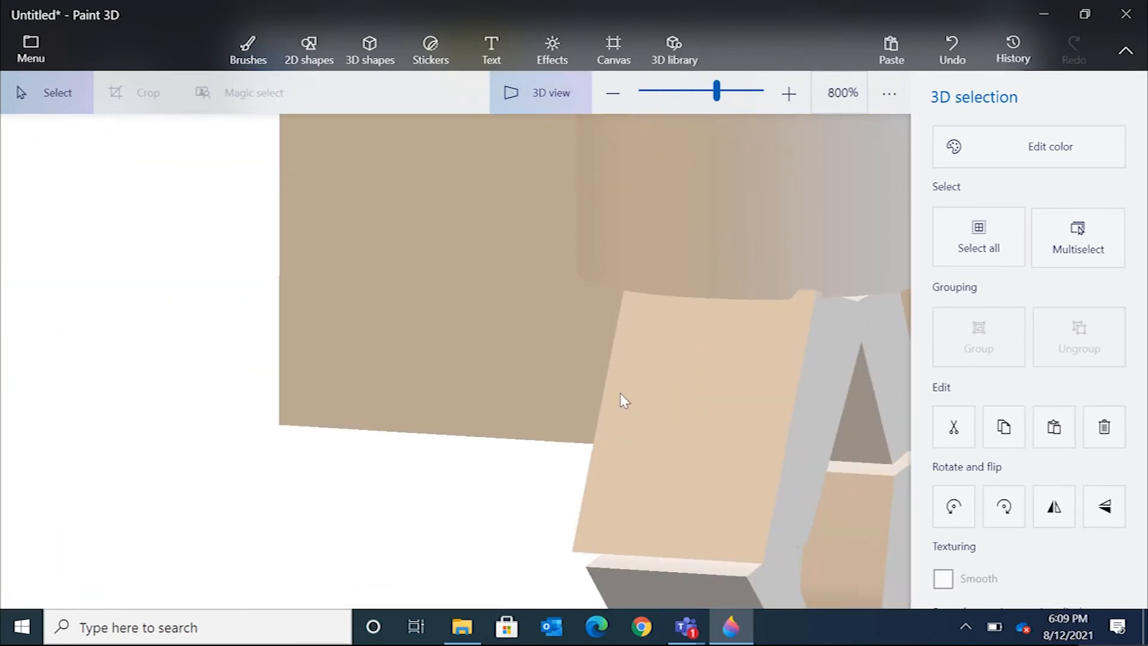
scroll(619, 394, "down", 2)
scroll(620, 393, "down", 3)
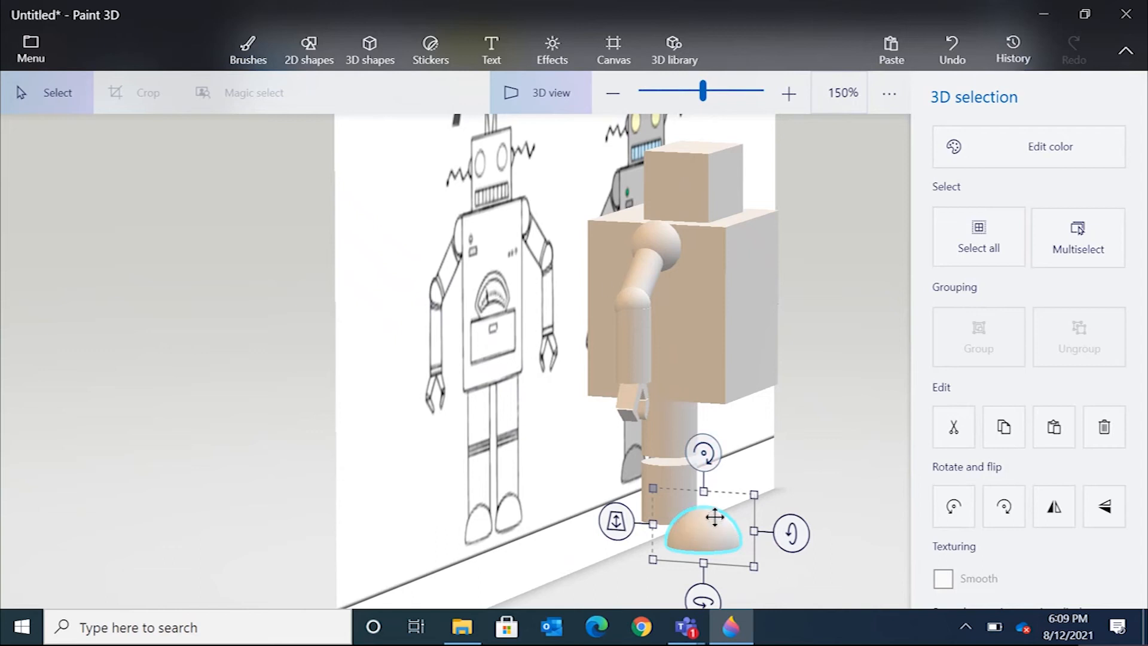
left_click(544, 109)
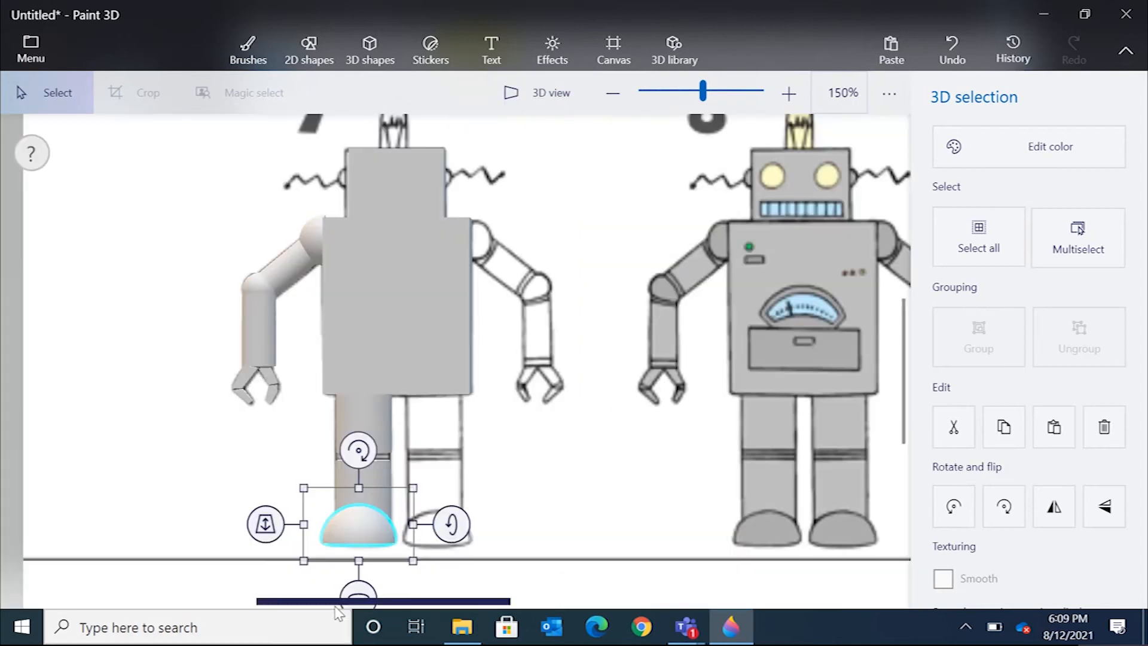
left_click_drag(265, 523, 293, 505)
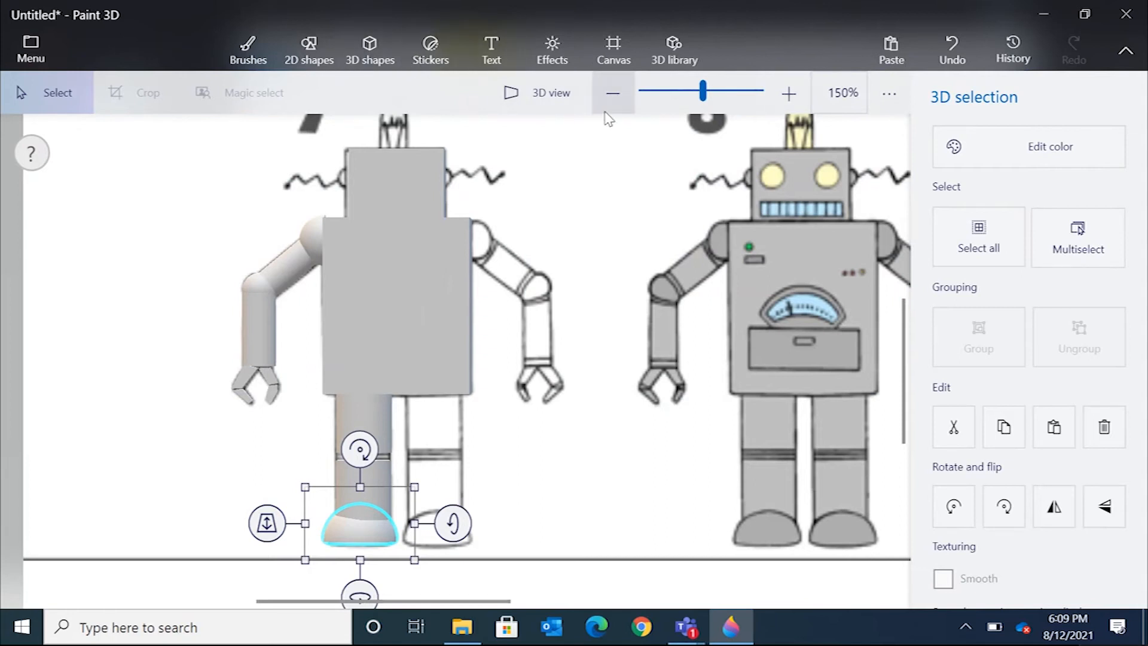
Fine-tune the foot hemisphere's z-axis position, checking its alignment with the leg in 3D view.
left_click(553, 94)
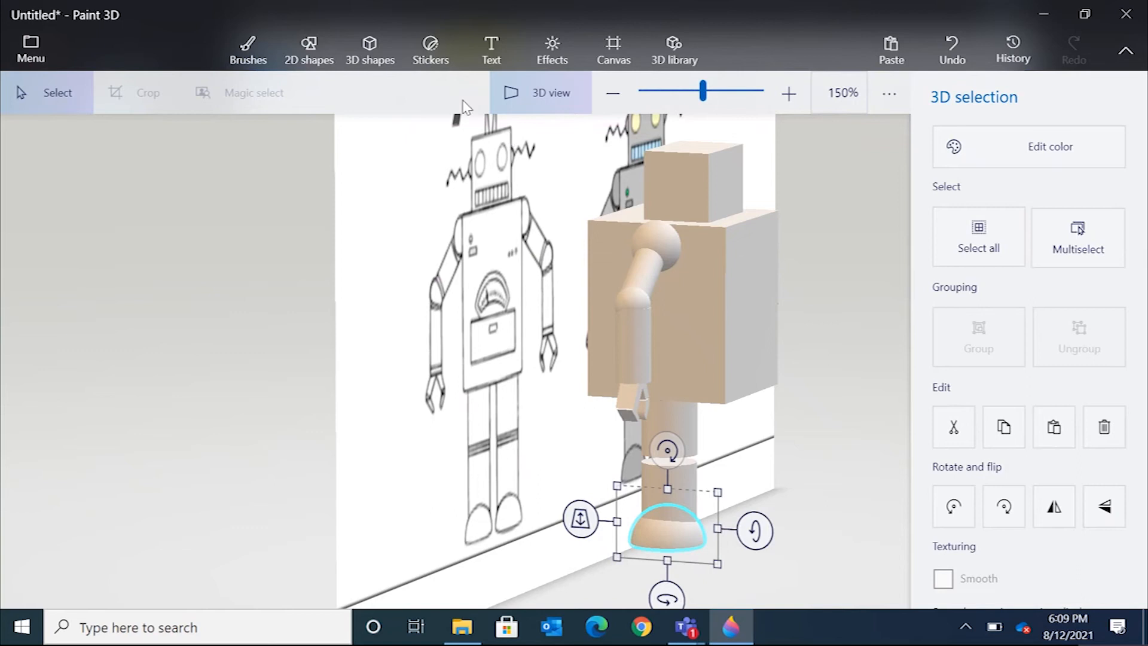
left_click(538, 93)
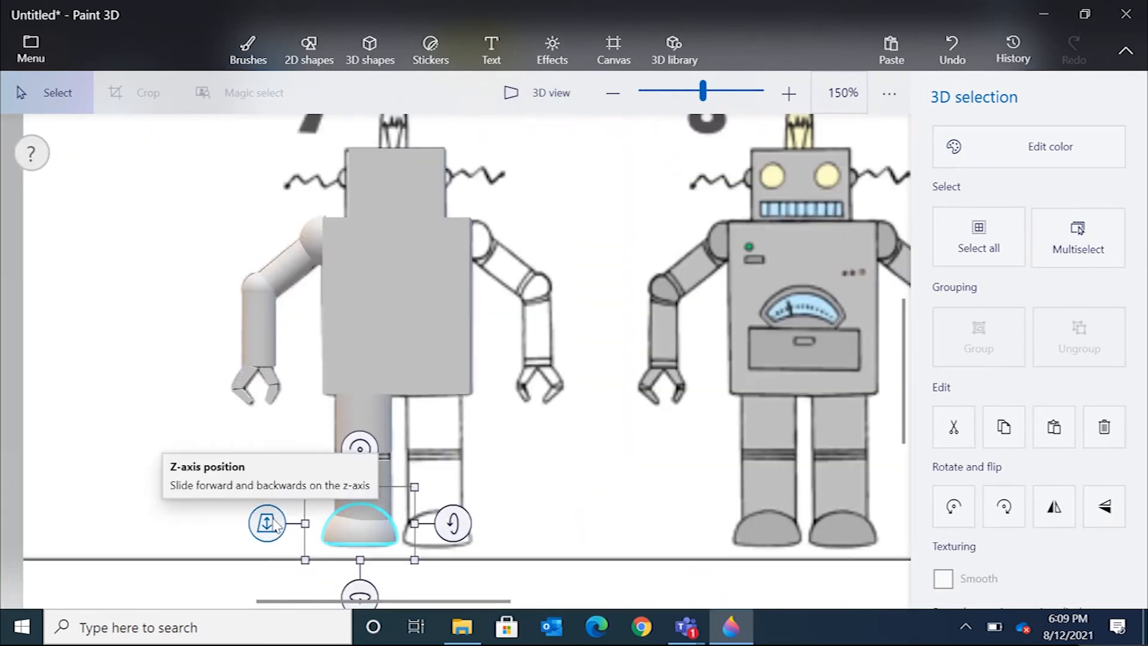
left_click_drag(275, 525, 278, 534)
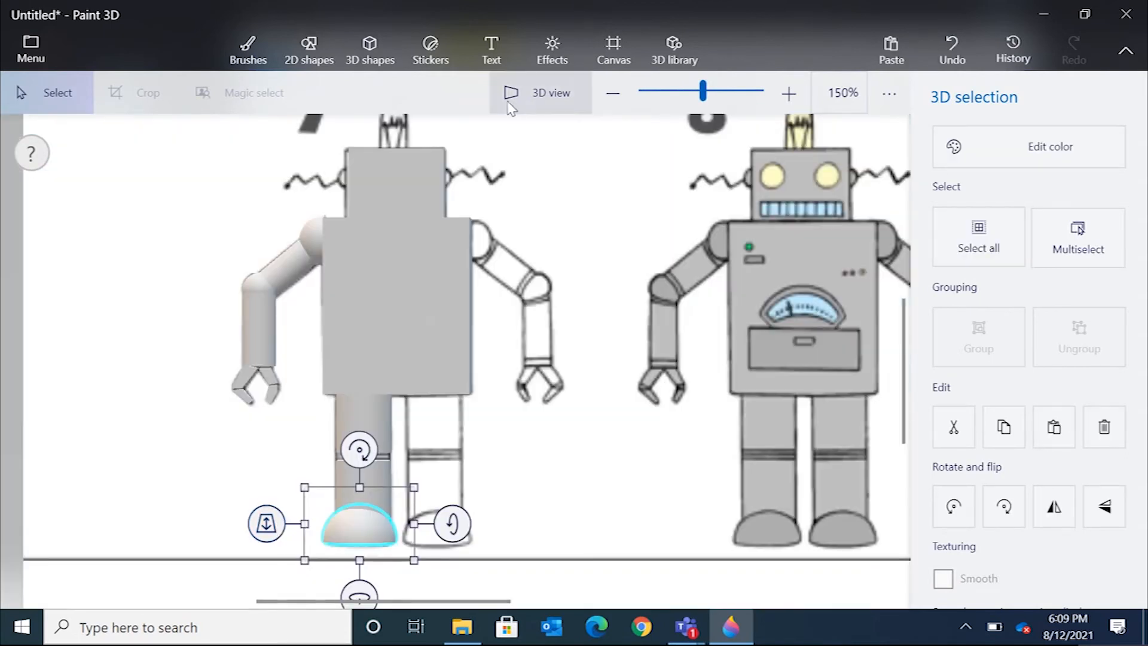
left_click(534, 94)
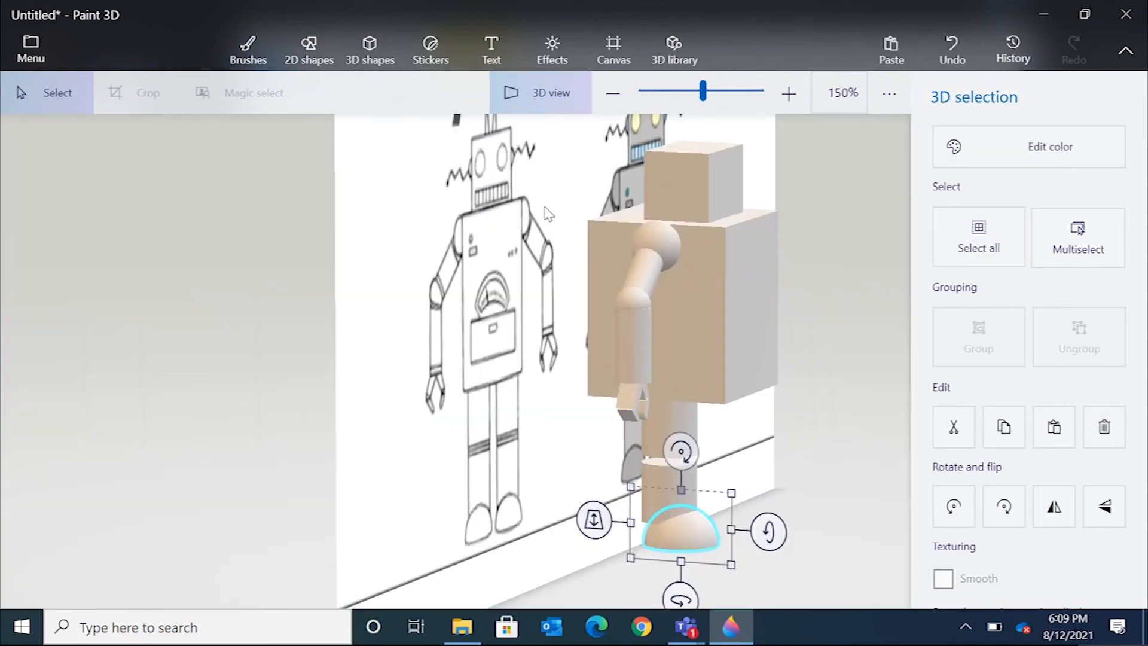
left_click(557, 92)
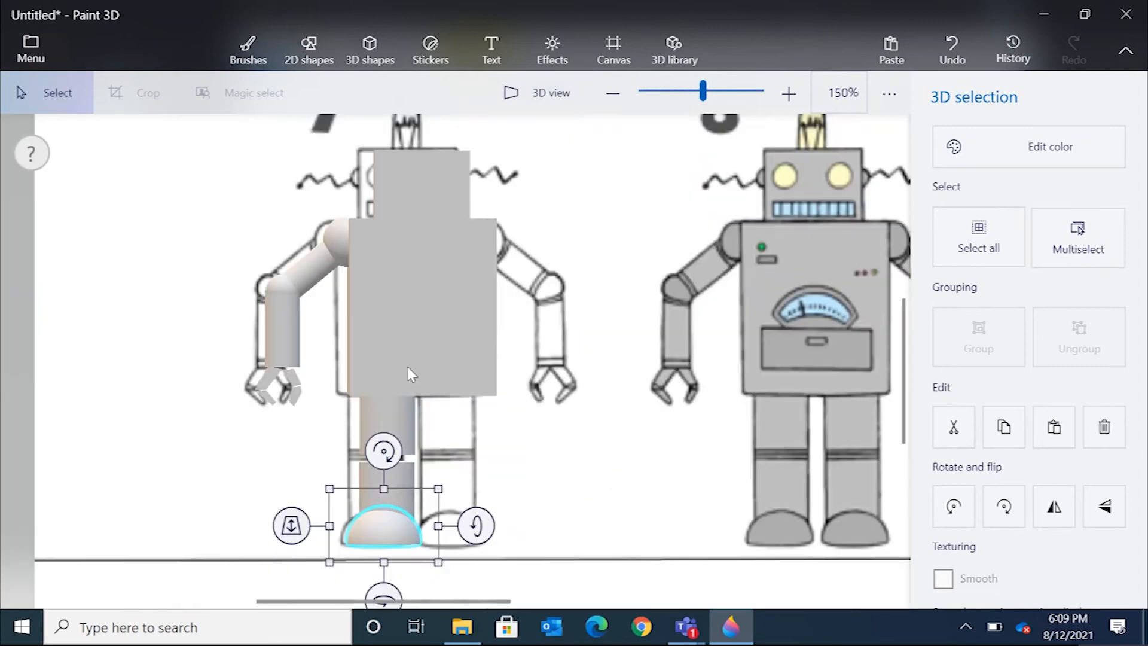
left_click_drag(285, 523, 272, 523)
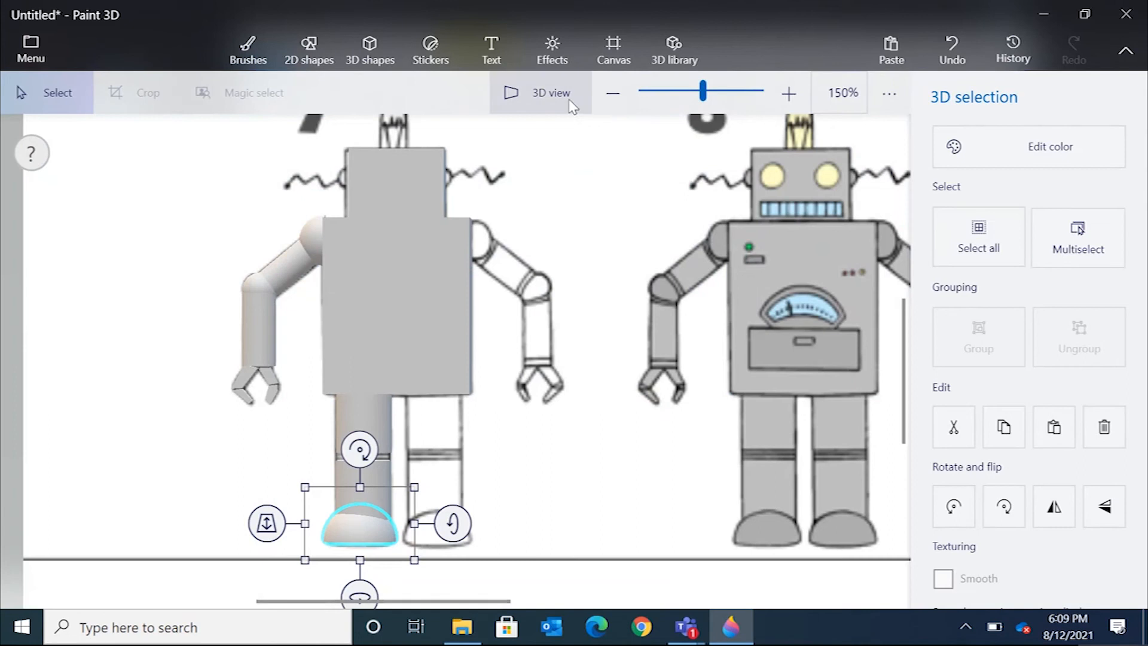
left_click(544, 95)
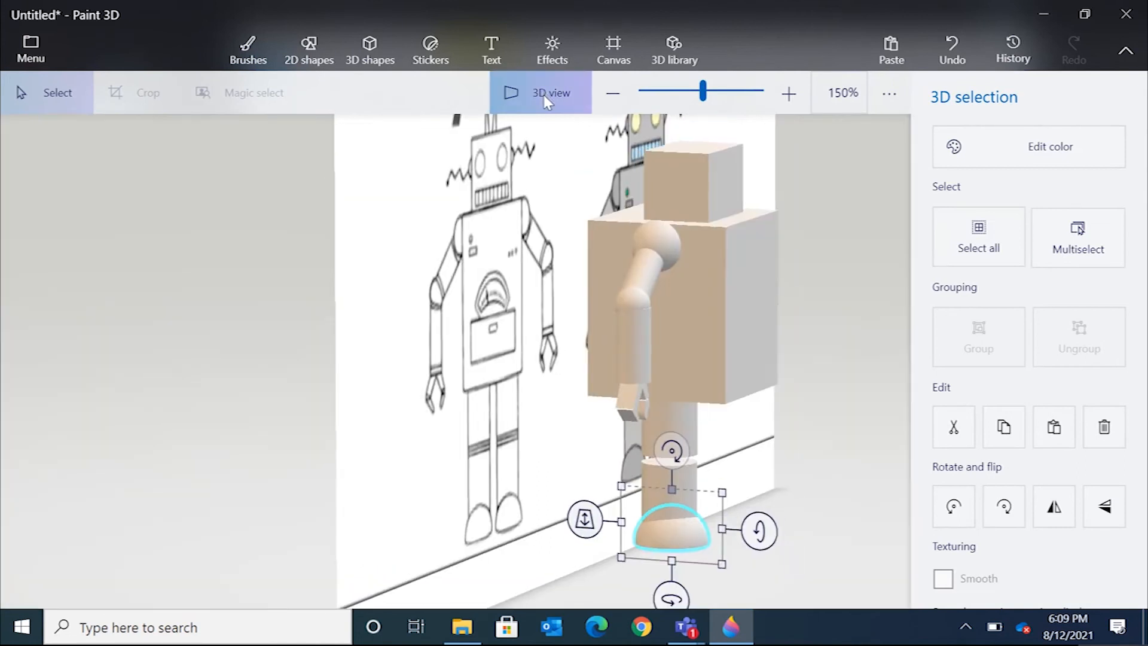
left_click(543, 95)
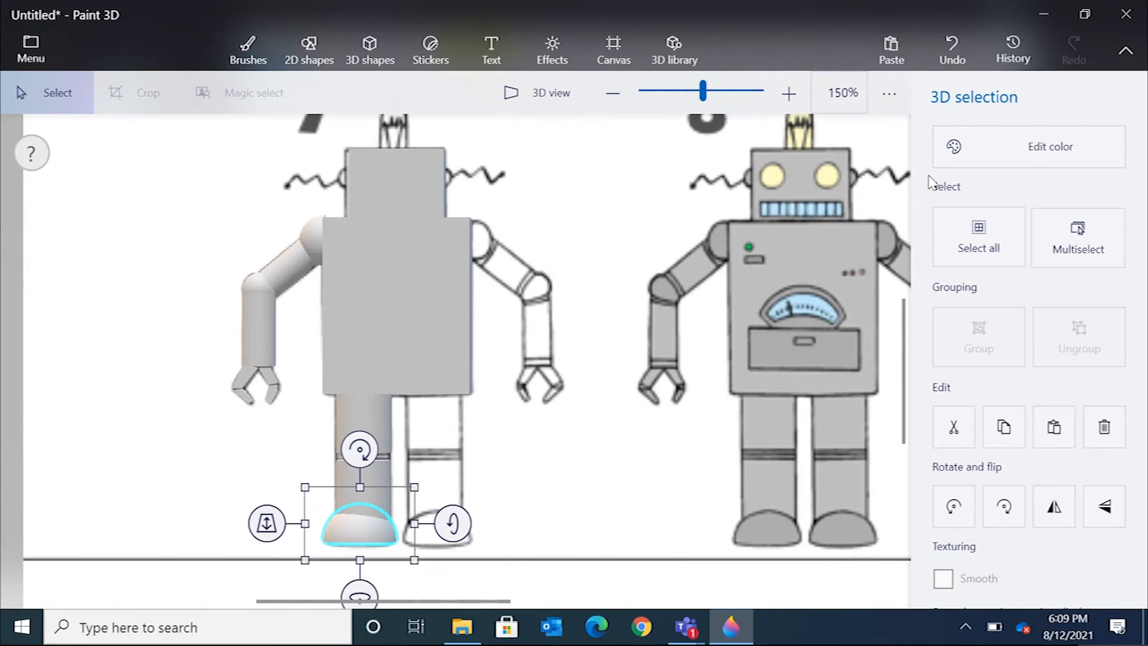
Add another hemisphere, then rotate, shrink and place it as an ear on the head's left side.
left_click(372, 54)
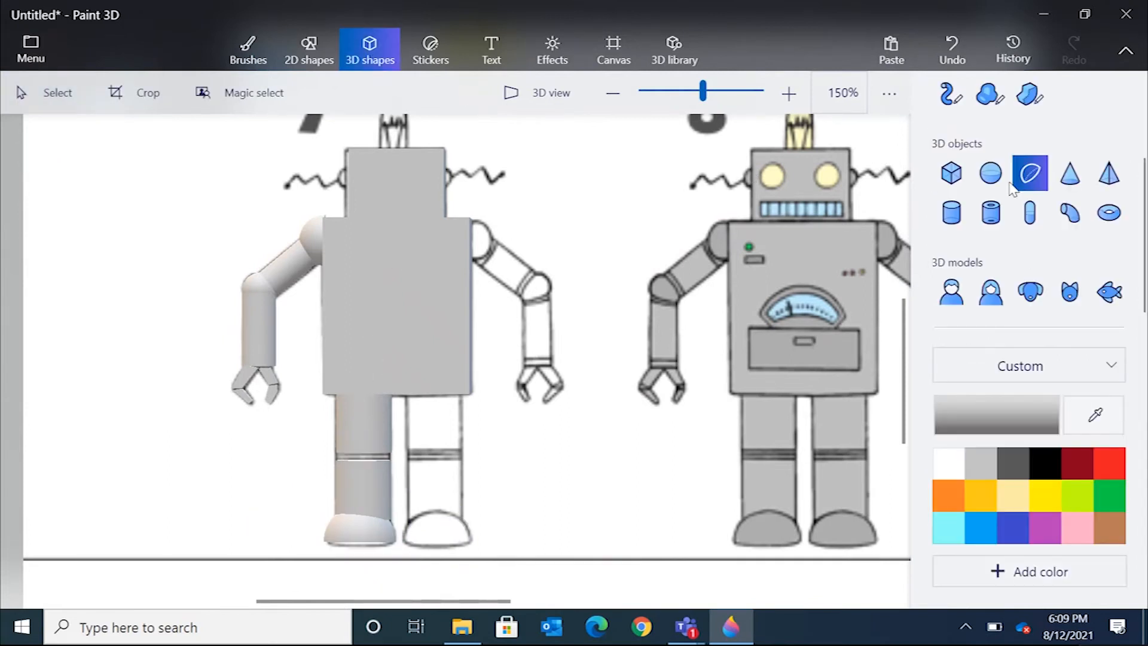
left_click(317, 181)
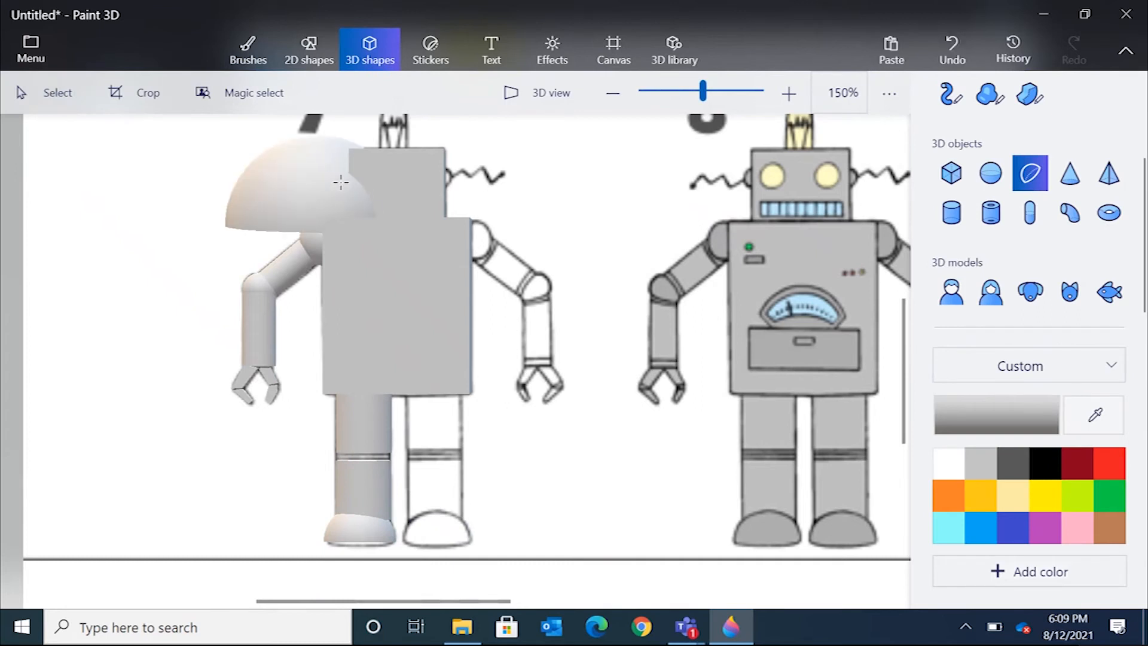
scroll(394, 325, "up", 3)
scroll(395, 332, "up", 2)
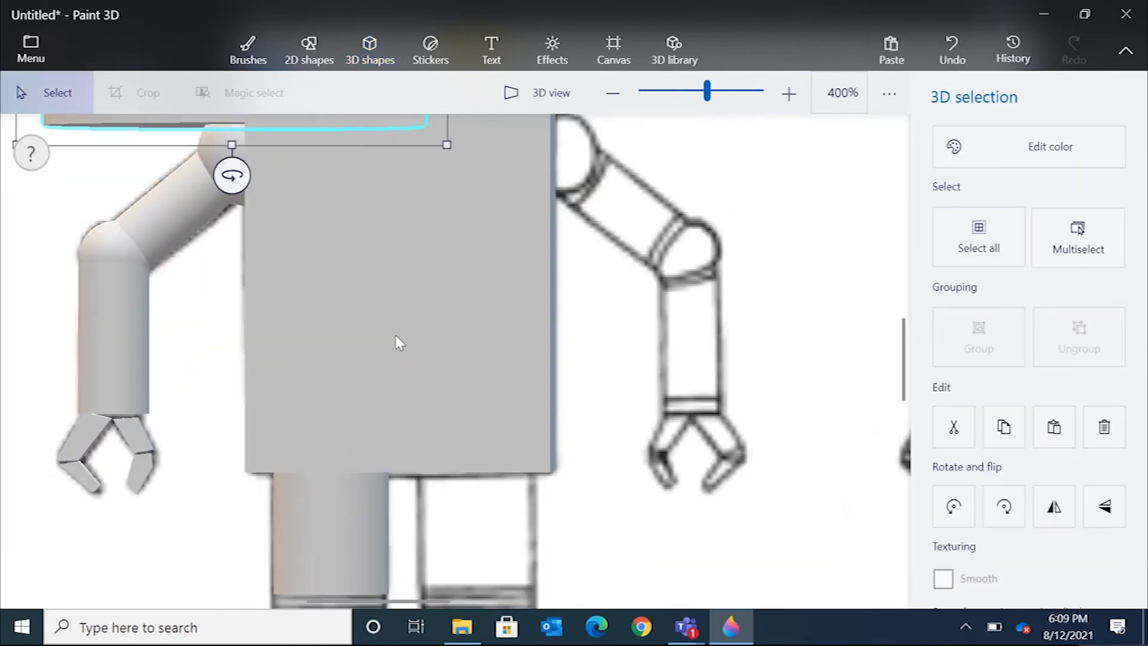
scroll(397, 339, "down", 5)
left_click_drag(329, 125, 239, 212)
left_click_drag(354, 204, 286, 235)
left_click_drag(210, 149, 317, 229)
left_click_drag(295, 289, 350, 187)
left_click_drag(381, 134, 351, 213)
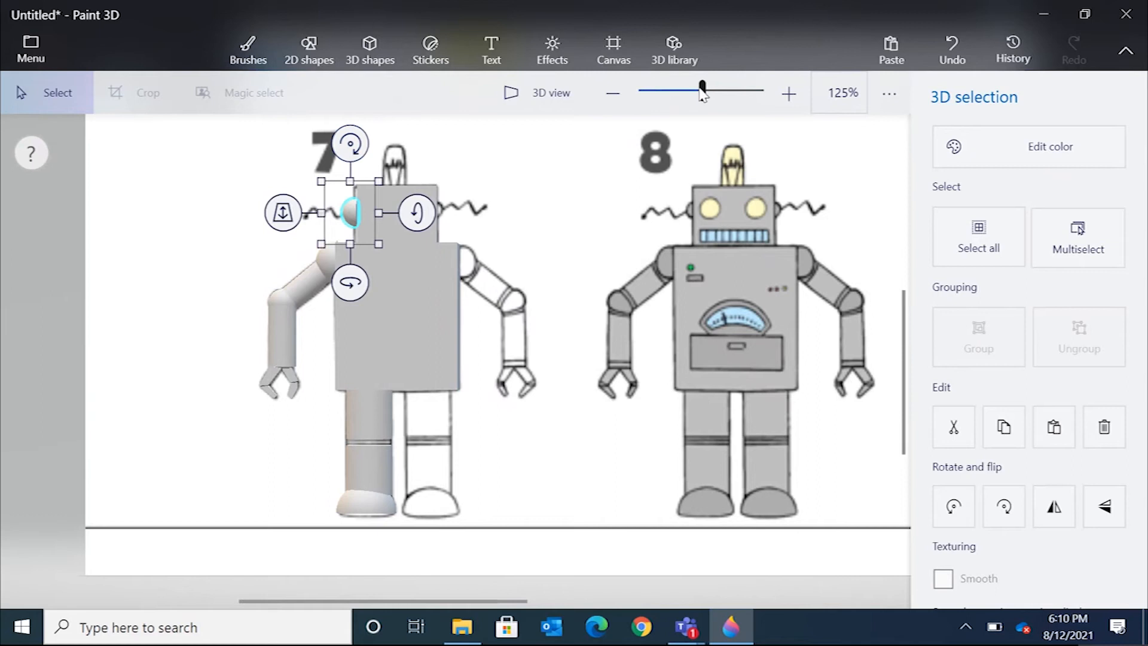
Adjust the ear's size and position against the left side of the head.
left_click_drag(702, 89, 707, 90)
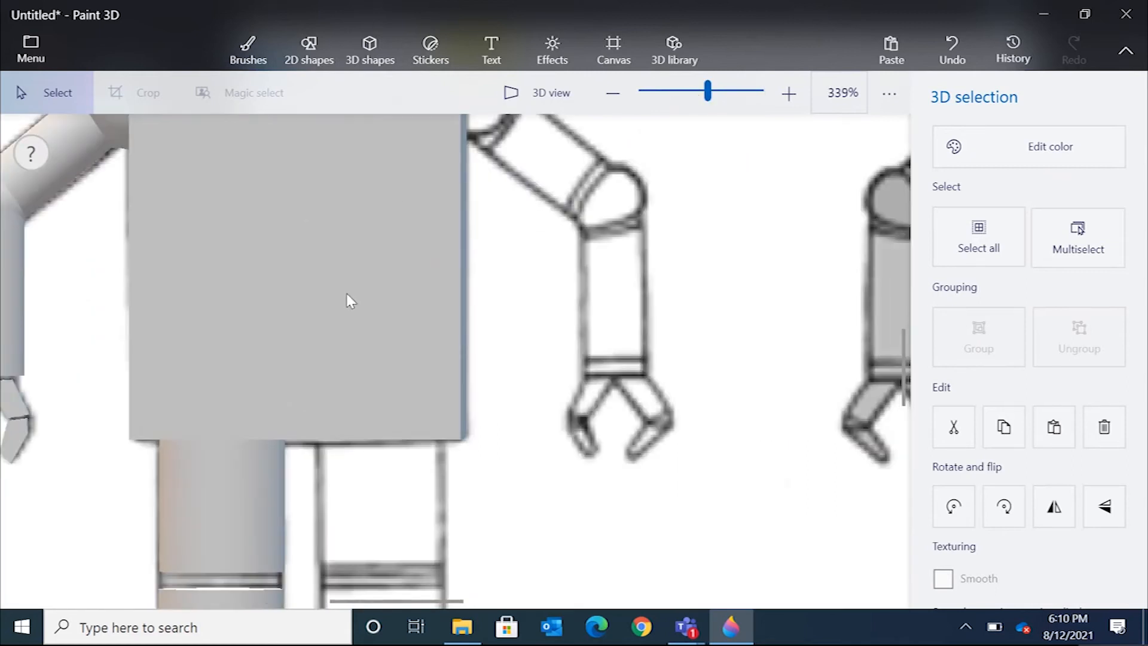
middle_click_drag(347, 293, 561, 557)
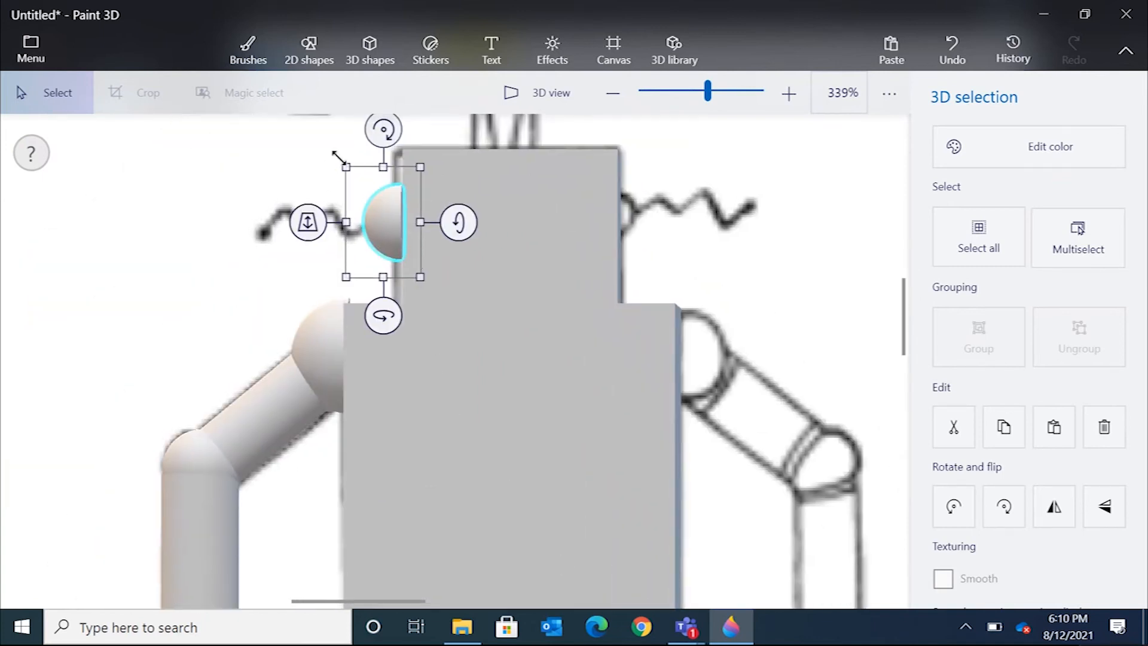
left_click_drag(347, 168, 361, 176)
left_click_drag(390, 244, 384, 219)
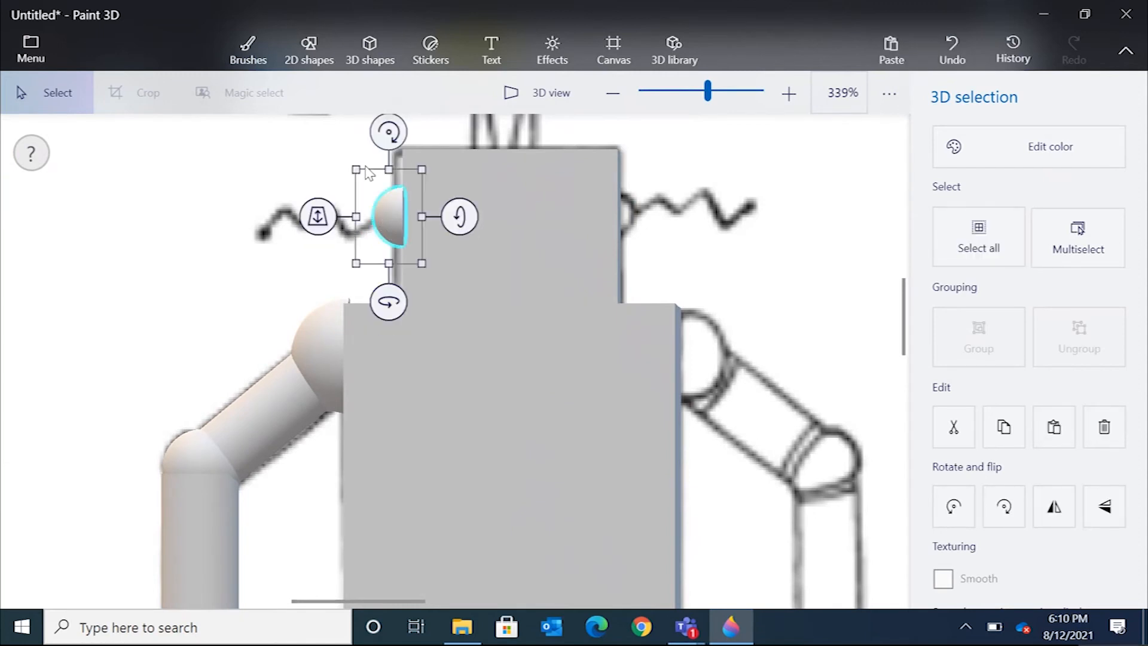
left_click(292, 167)
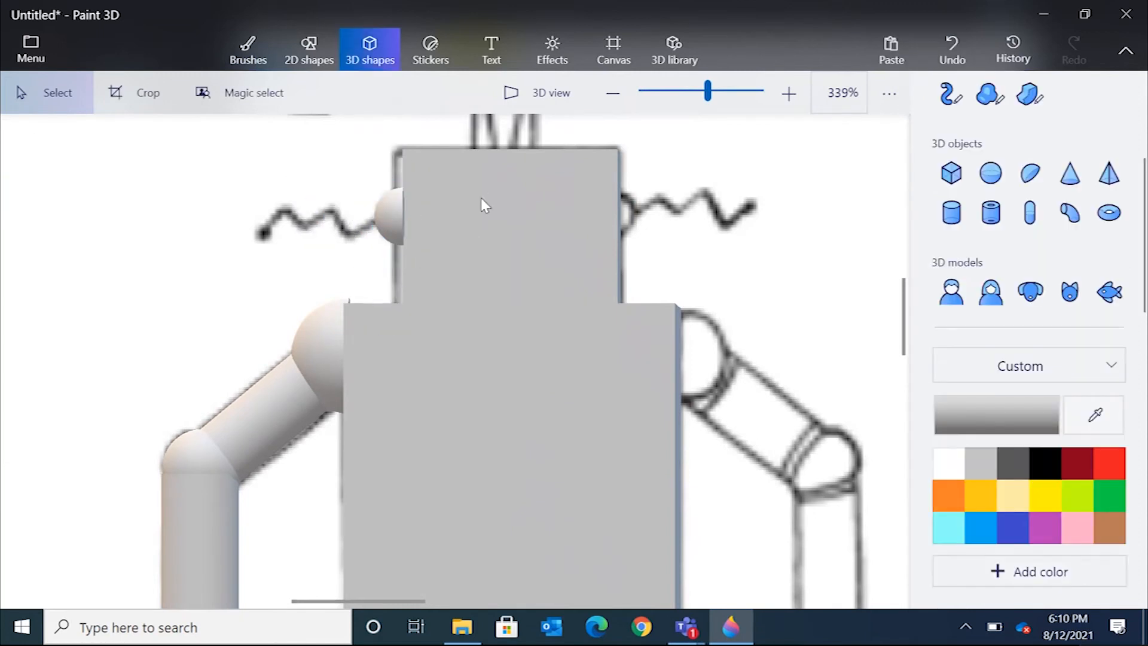
Slide the ear along the z-axis so it sits against the head, checking in 3D view.
left_click(399, 206)
left_click(532, 96)
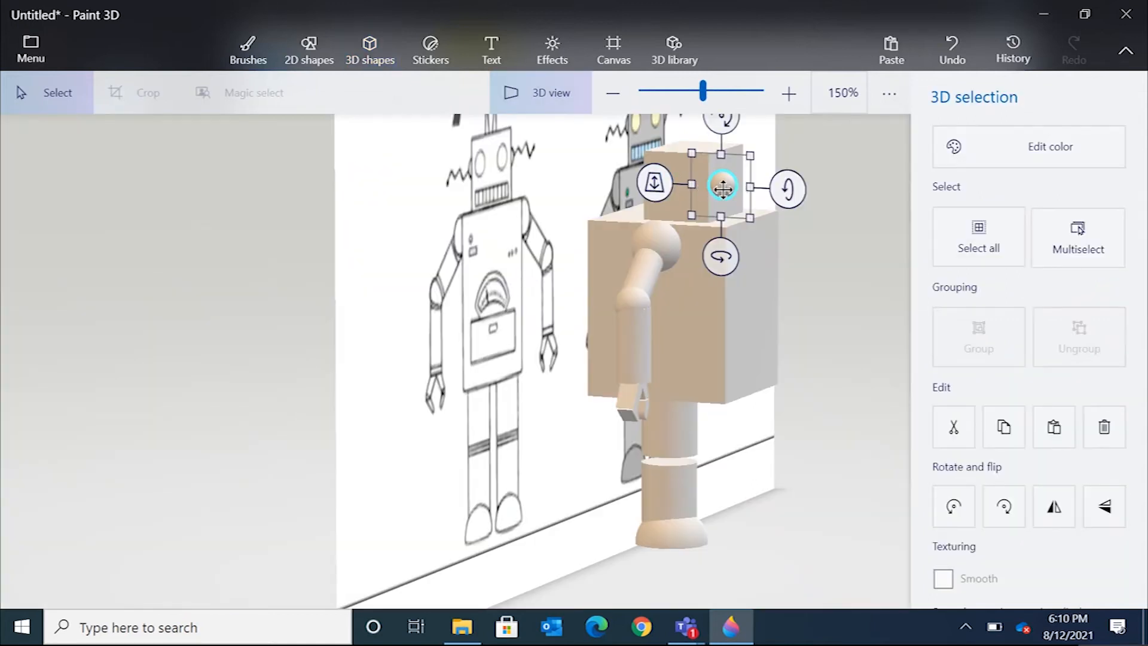
left_click(544, 90)
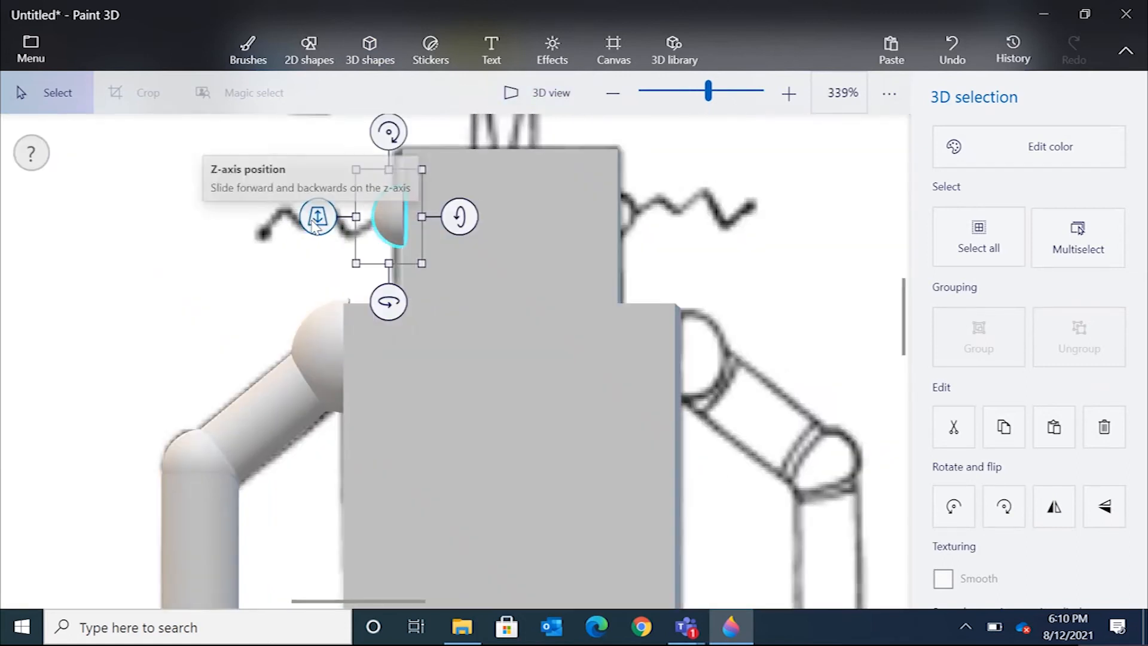
left_click_drag(321, 214, 350, 168)
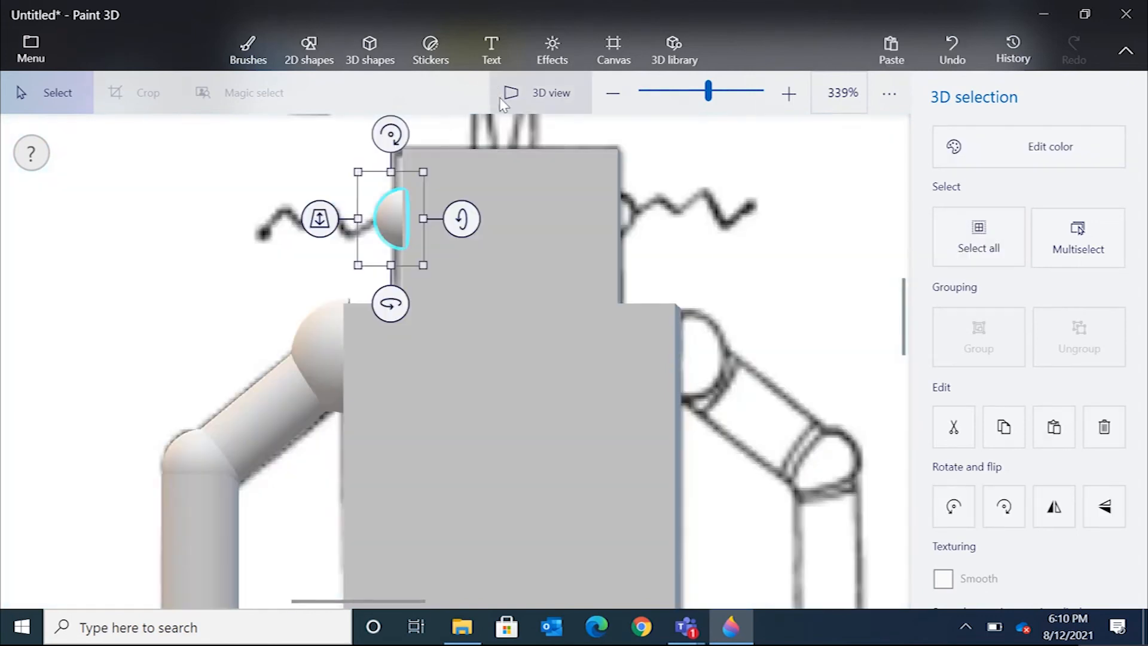
left_click(529, 98)
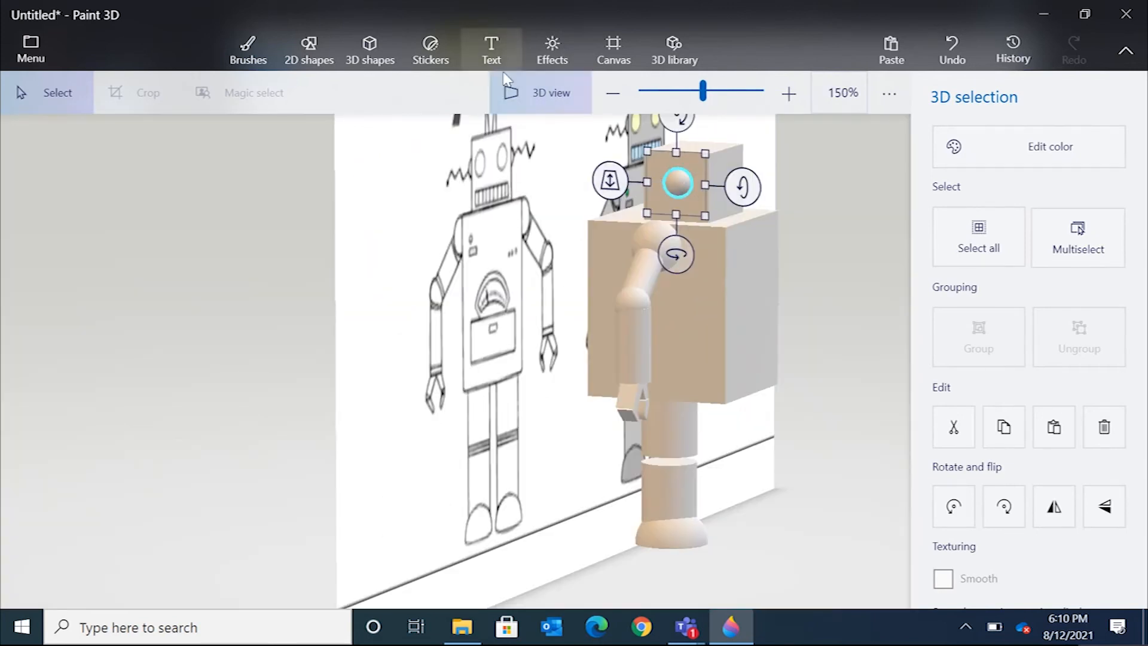
left_click(568, 95)
Set up the tube brush with a flat-ended tube shape and a gray color sampled from the canvas.
scroll(497, 189, "up", 4)
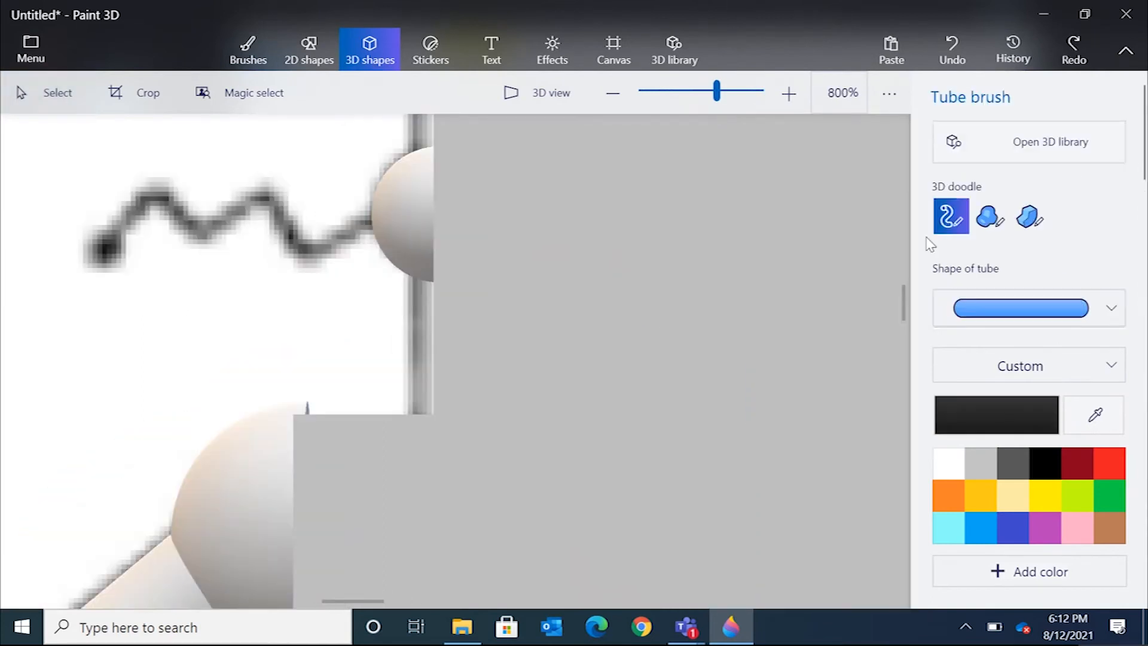
left_click(1029, 218)
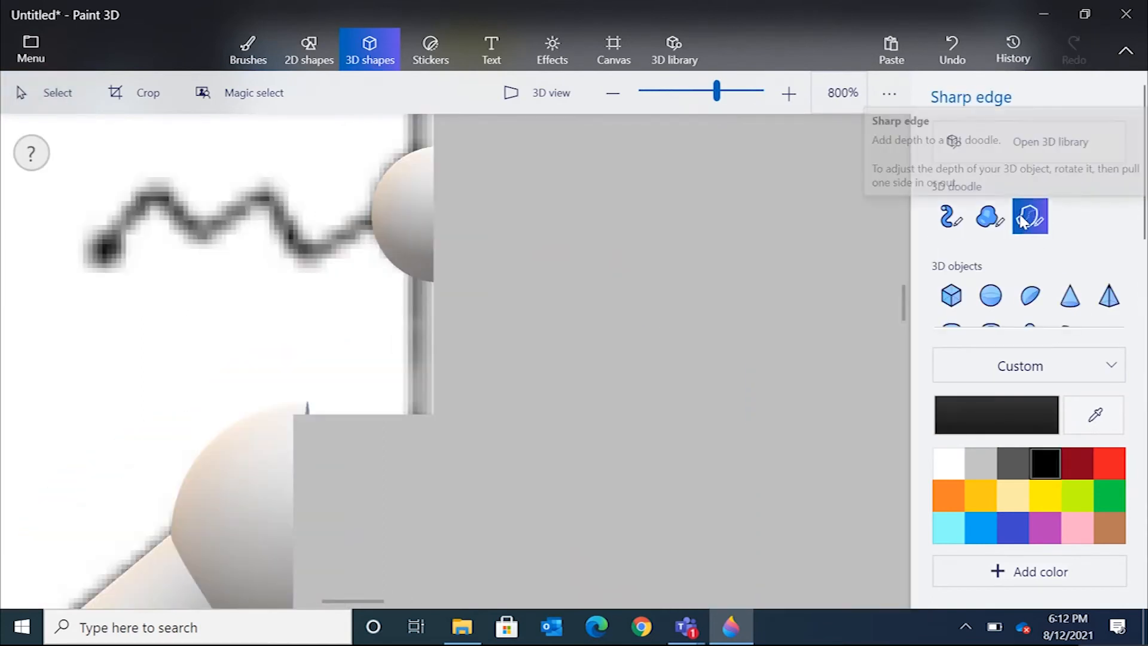
left_click(951, 218)
left_click(1060, 312)
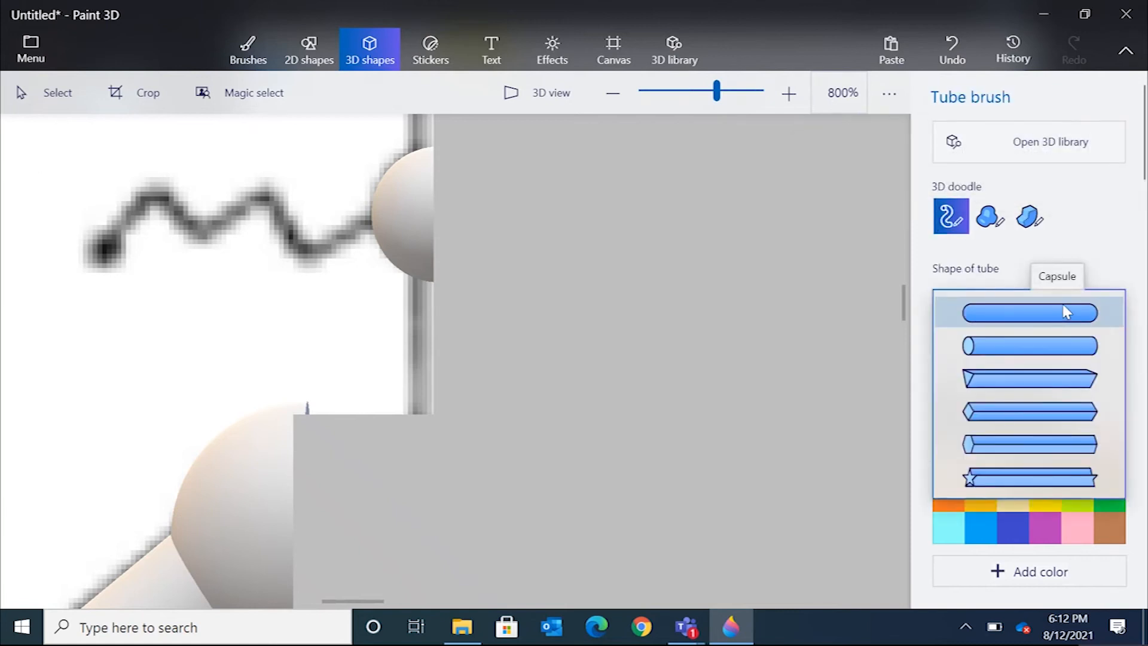
left_click(1097, 284)
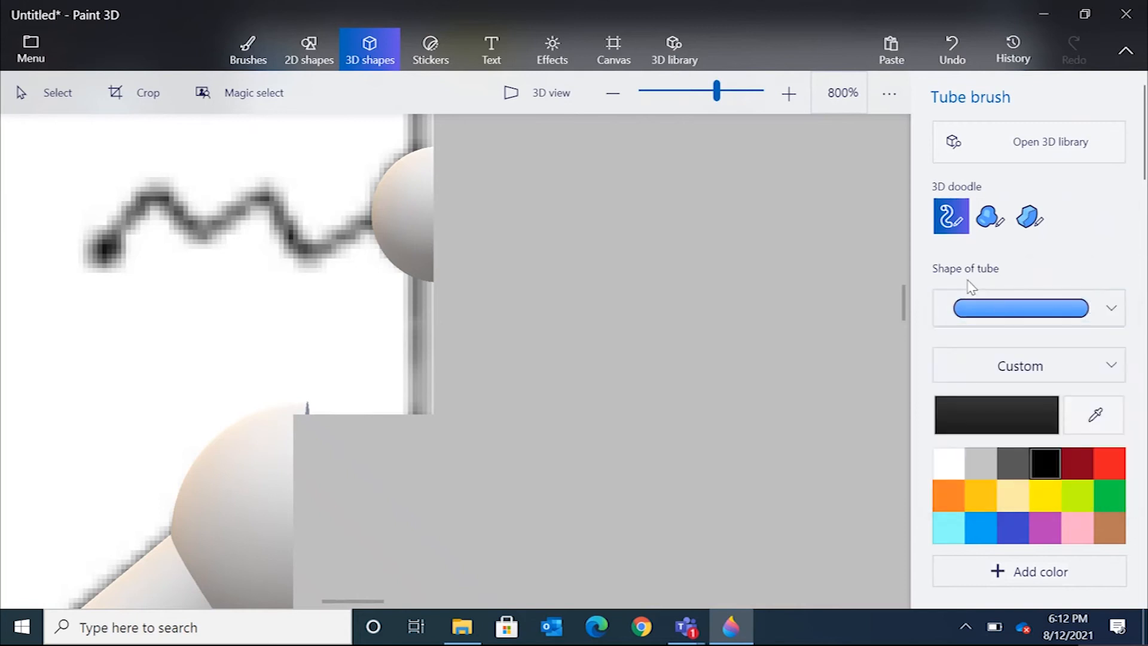
left_click(1067, 311)
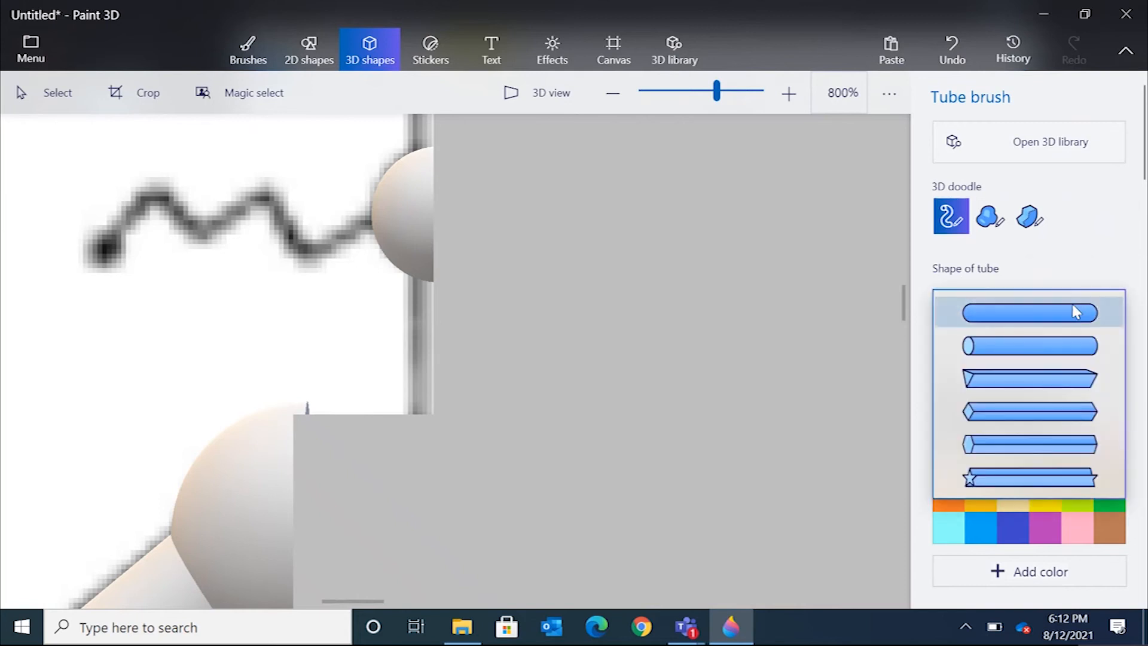
left_click(994, 347)
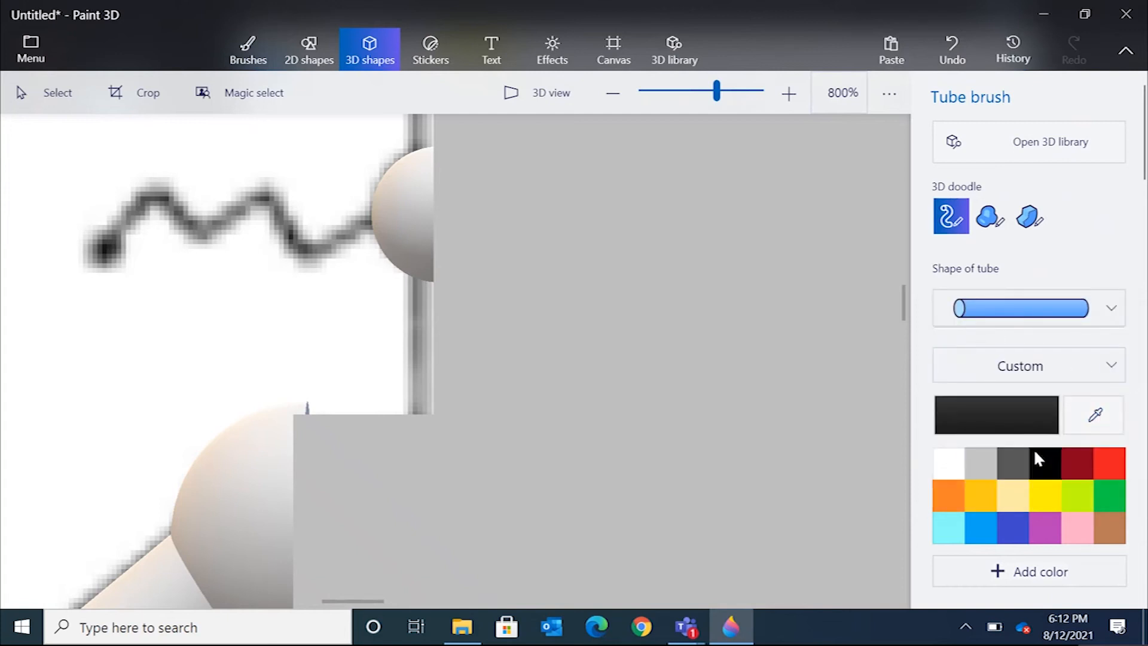
left_click(1098, 419)
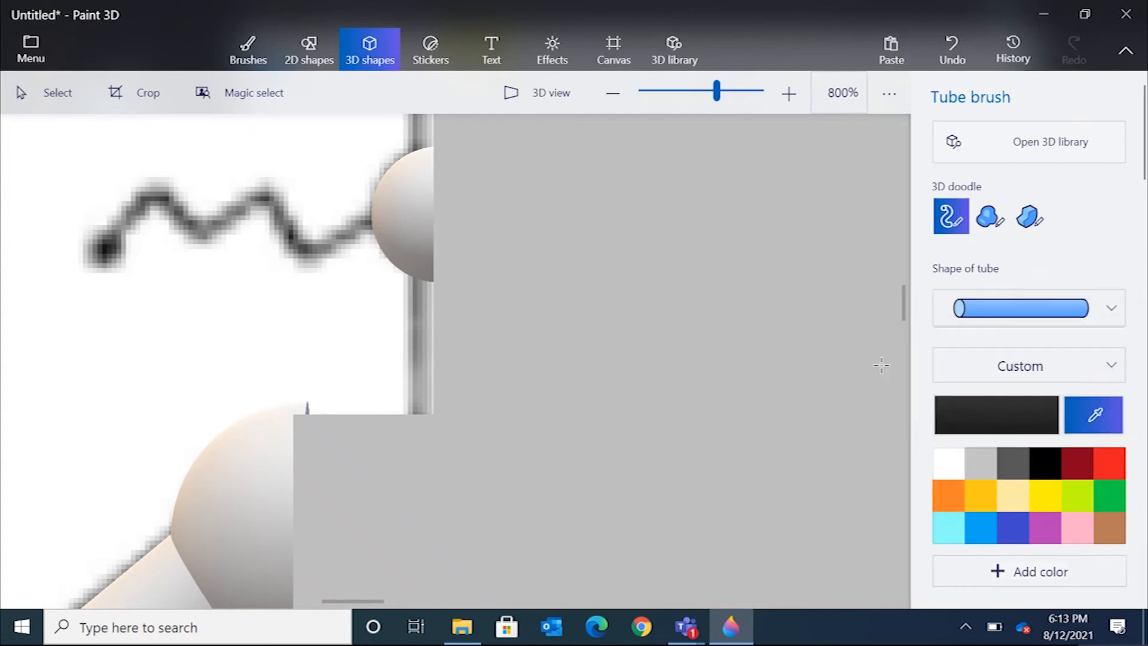
left_click(637, 276)
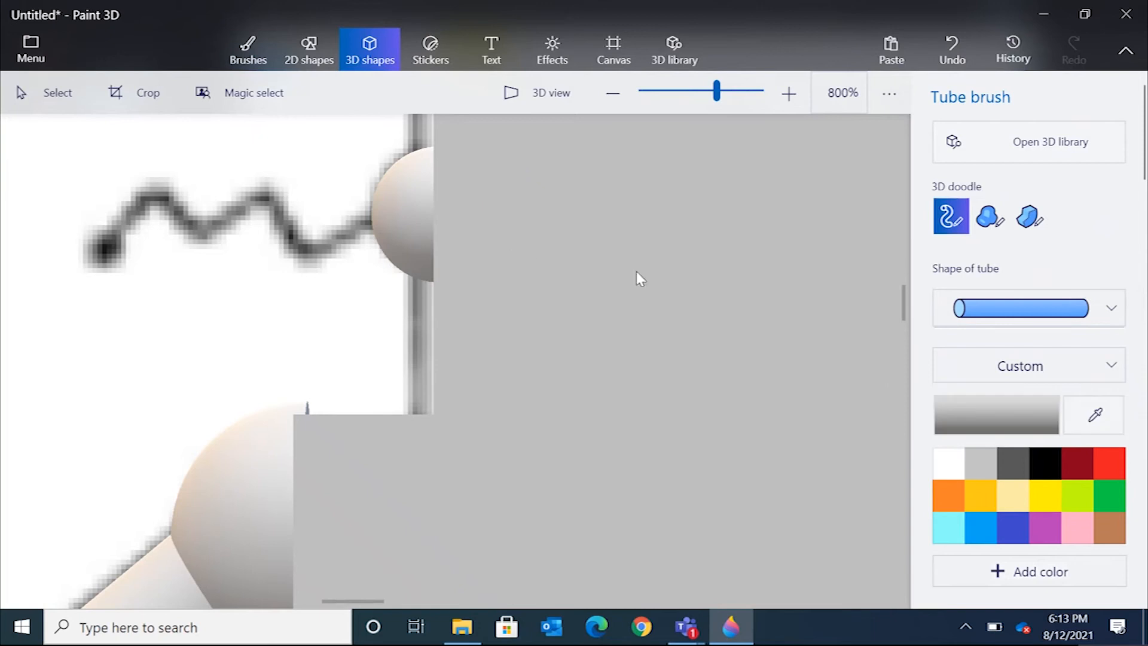
left_click(1045, 459)
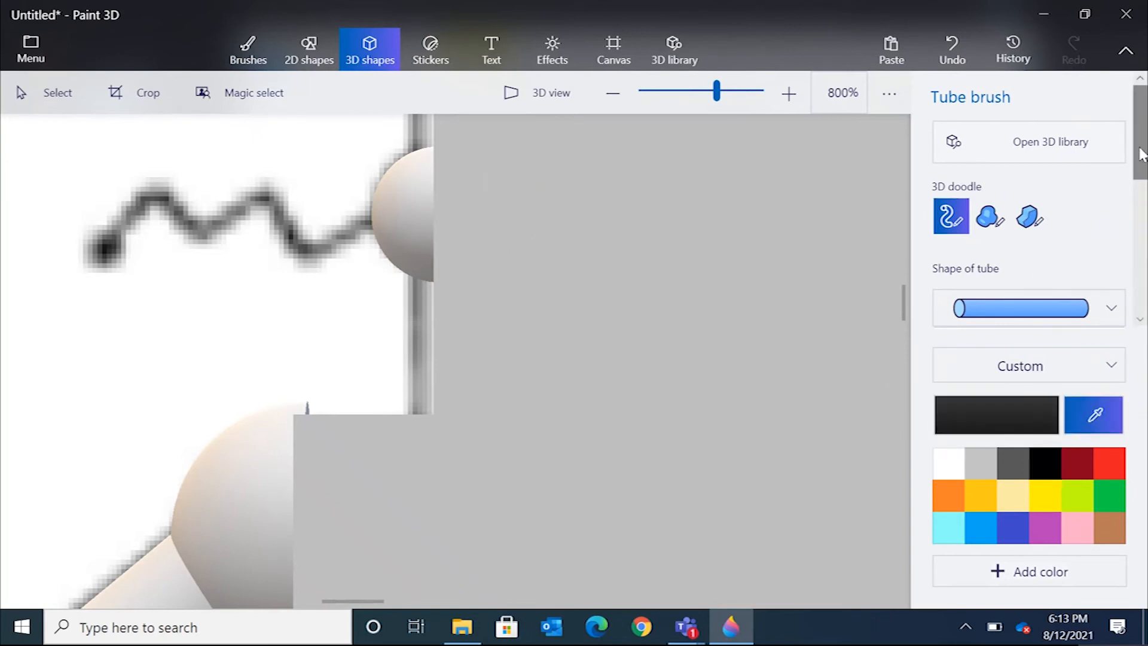
Choose the first taper option and trace the left antenna's zigzag on the head with a tube.
left_click_drag(1139, 131, 1144, 191)
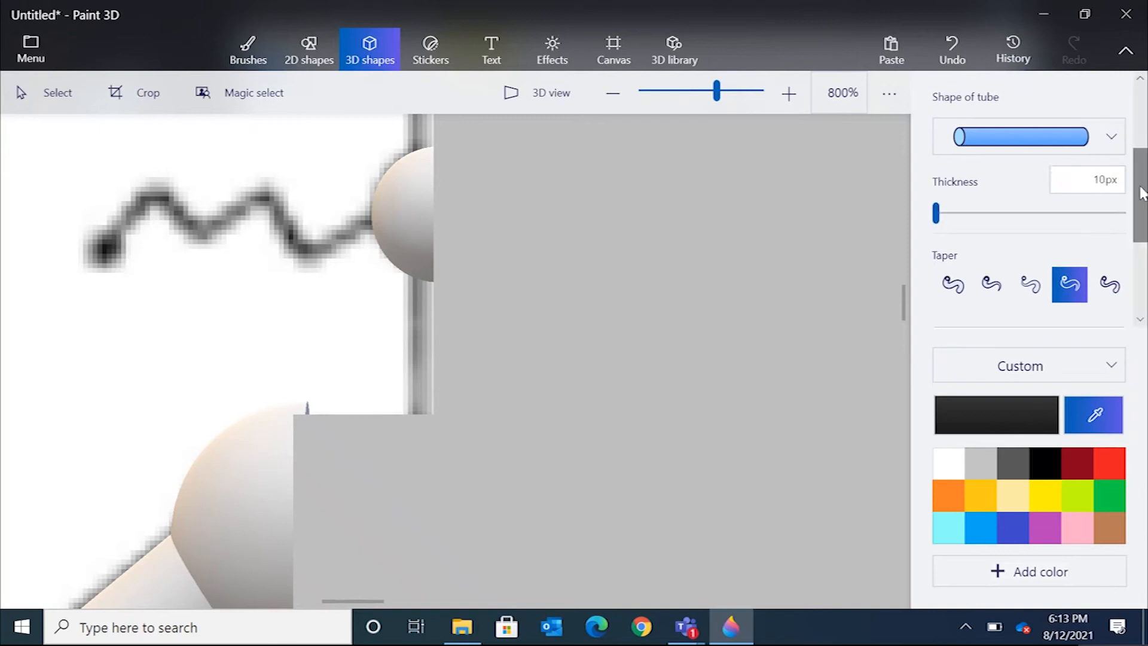
scroll(967, 227, "down", 1)
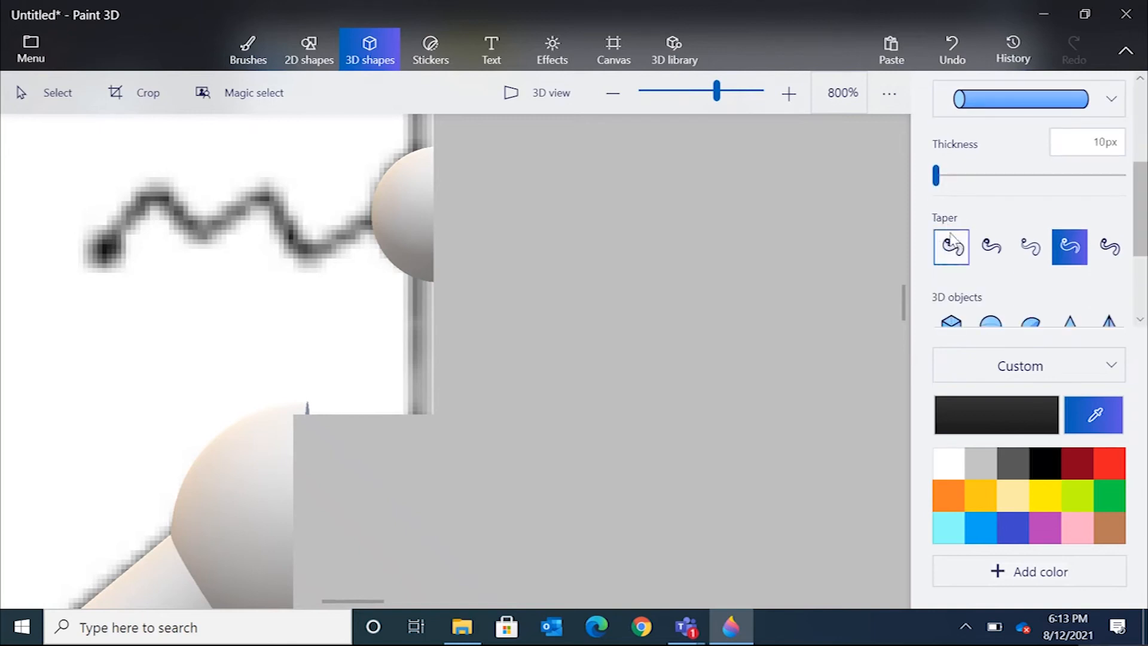
left_click(950, 239)
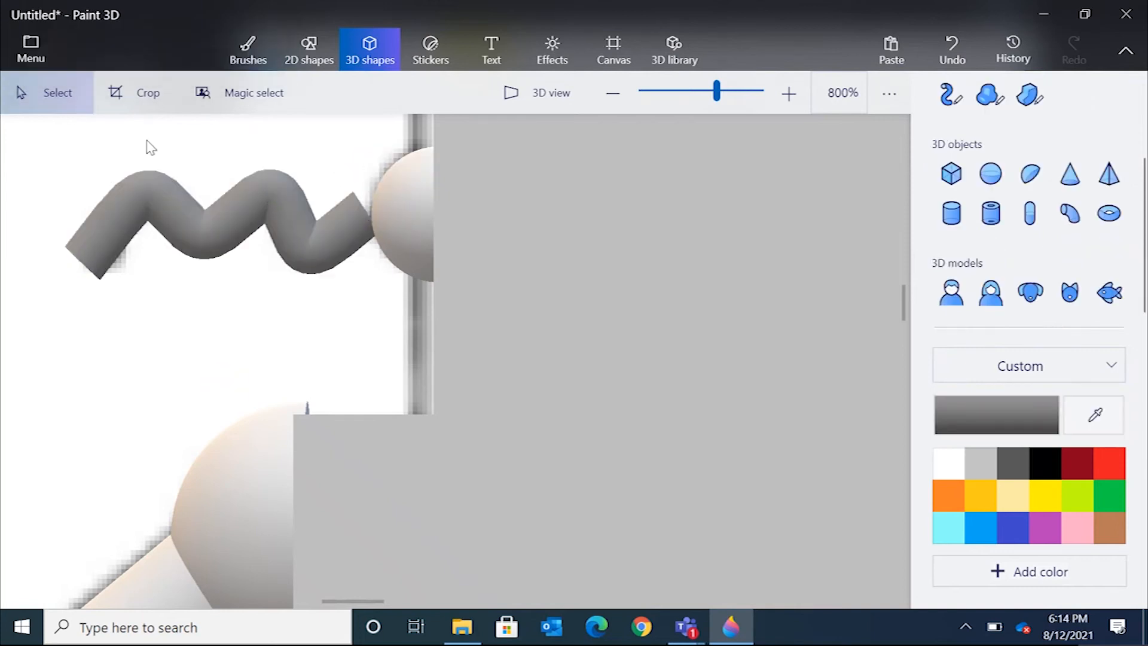
left_click_drag(244, 214, 276, 208)
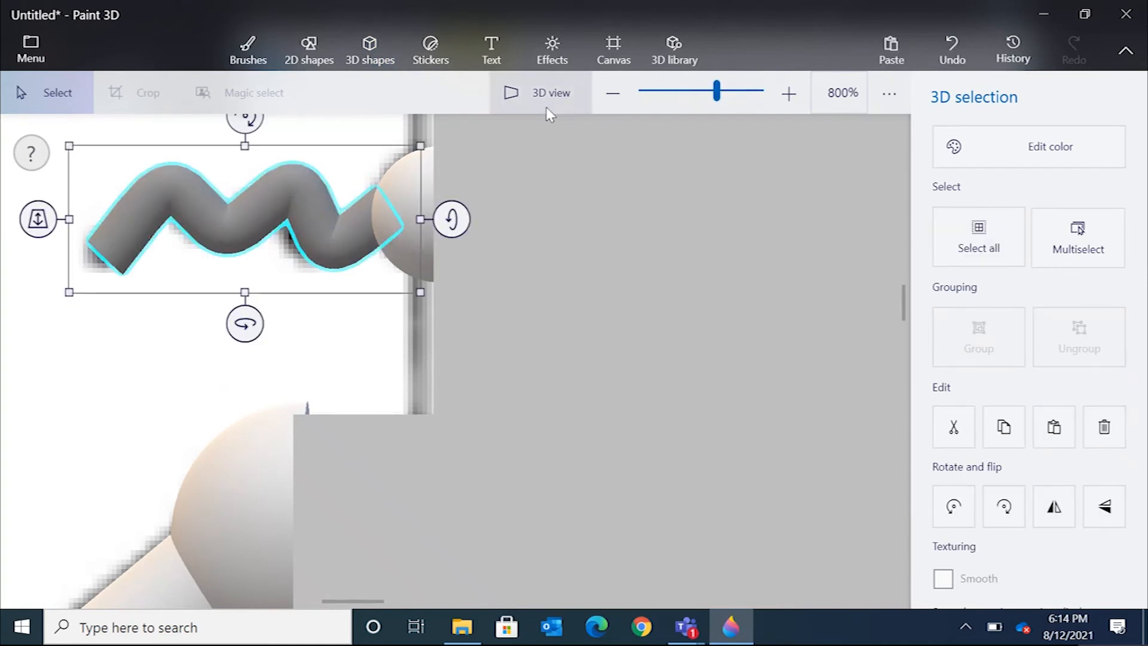
Add a sphere and shrink it down at the outer end of the zigzag antenna.
left_click(384, 54)
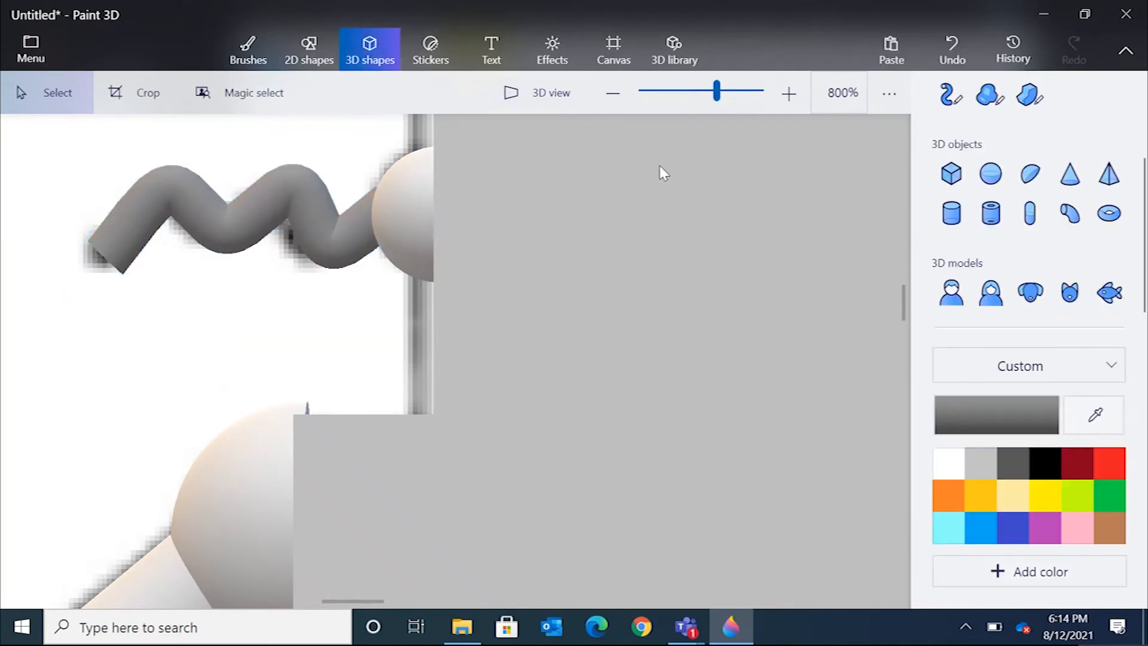
left_click(986, 185)
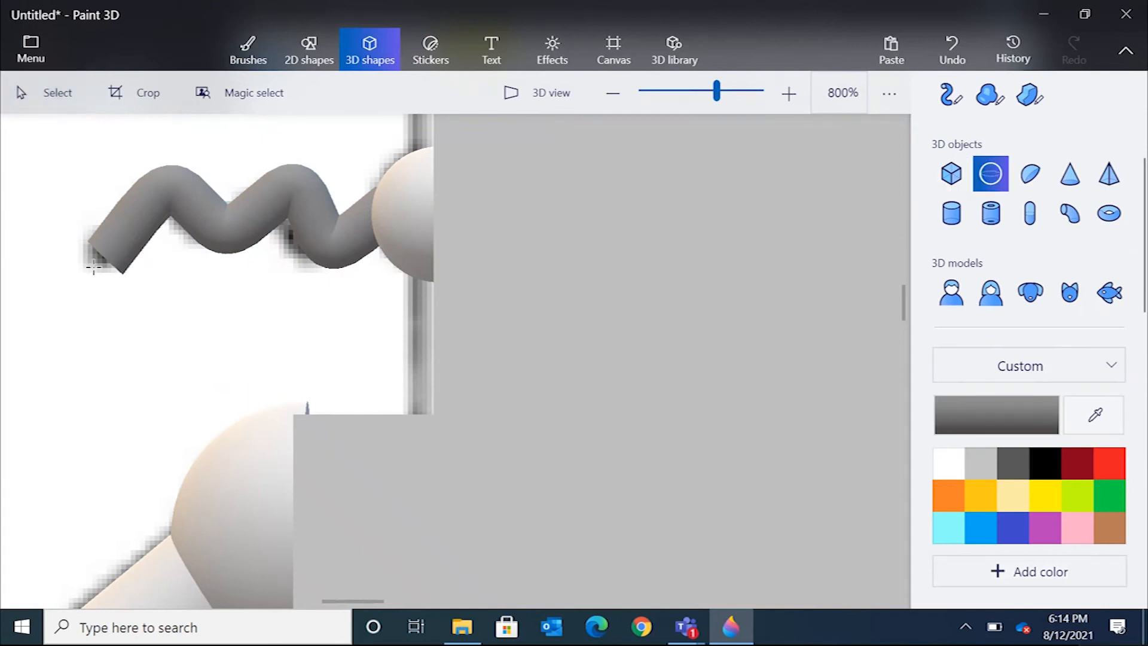
left_click_drag(93, 268, 159, 267)
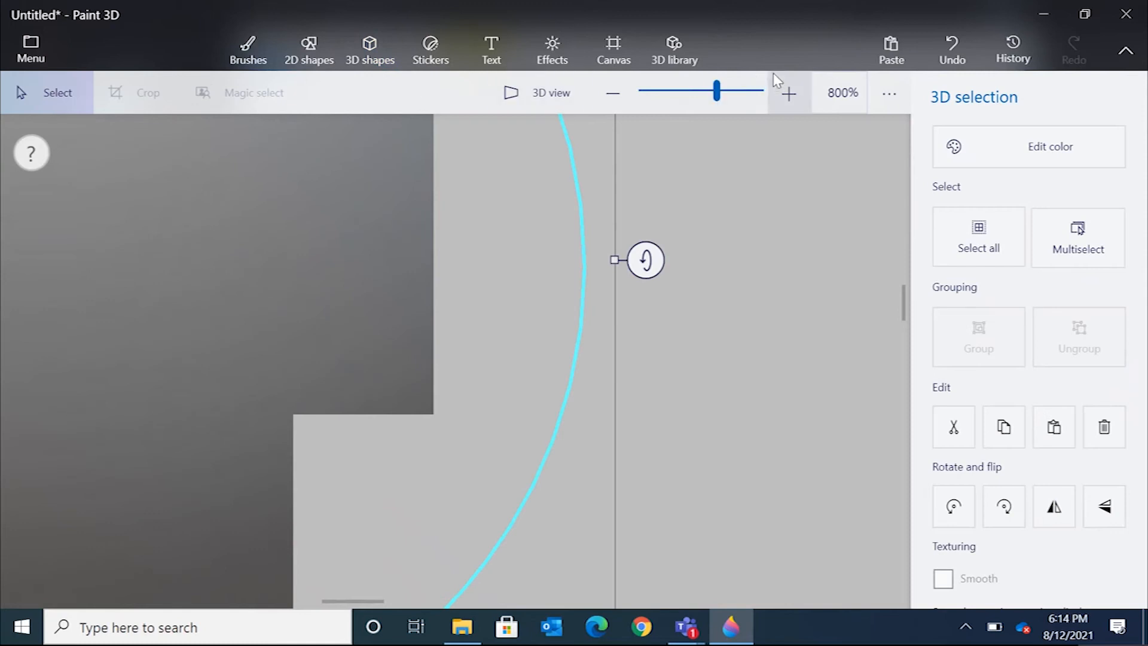
left_click_drag(717, 91, 703, 91)
left_click_drag(491, 239, 347, 368)
left_click_drag(332, 412, 404, 344)
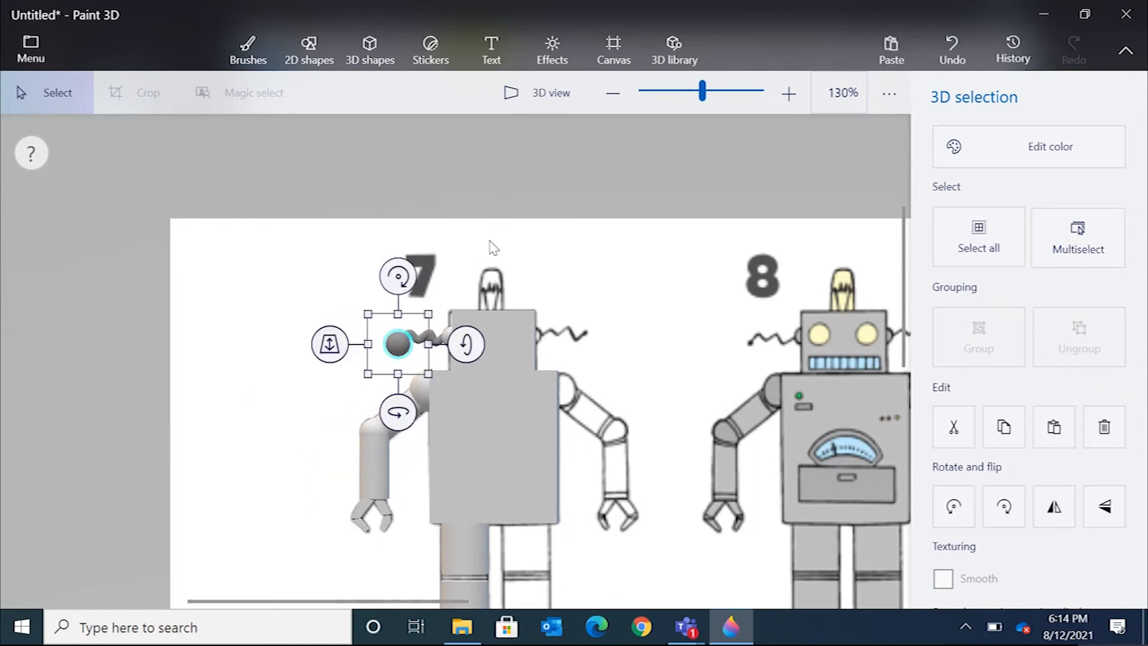
mouse_move(702, 90)
left_mouse_down()
mouse_move(716, 88)
mouse_move(712, 97)
left_mouse_up()
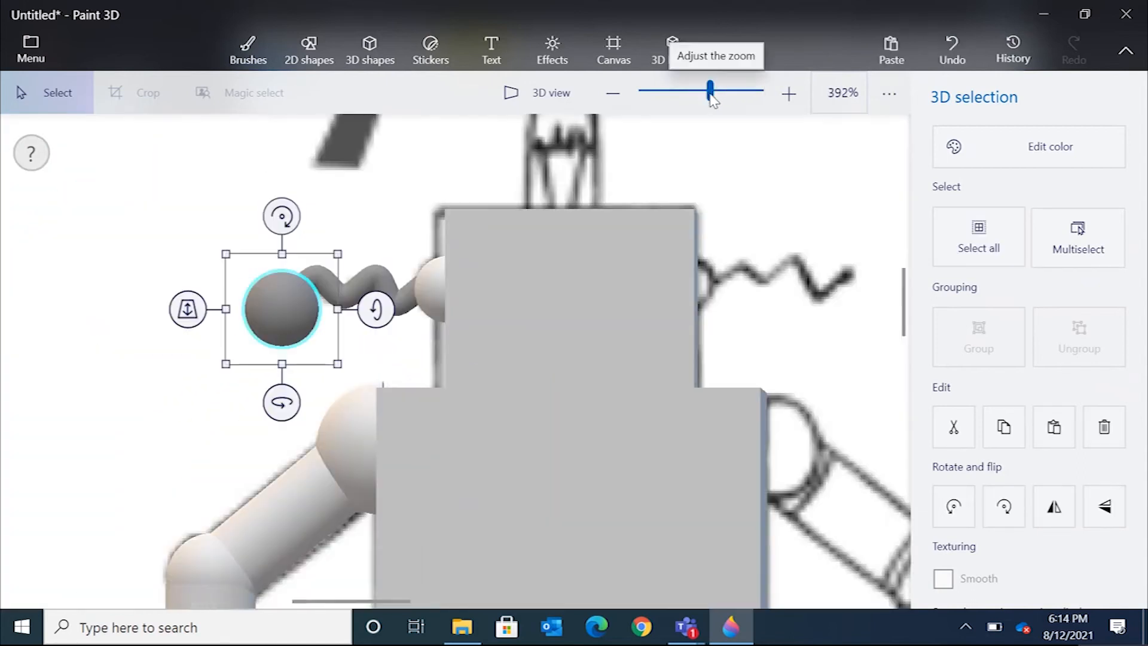
Adjust the small sphere's size and position so it caps the end of the antenna tube.
left_click(336, 259)
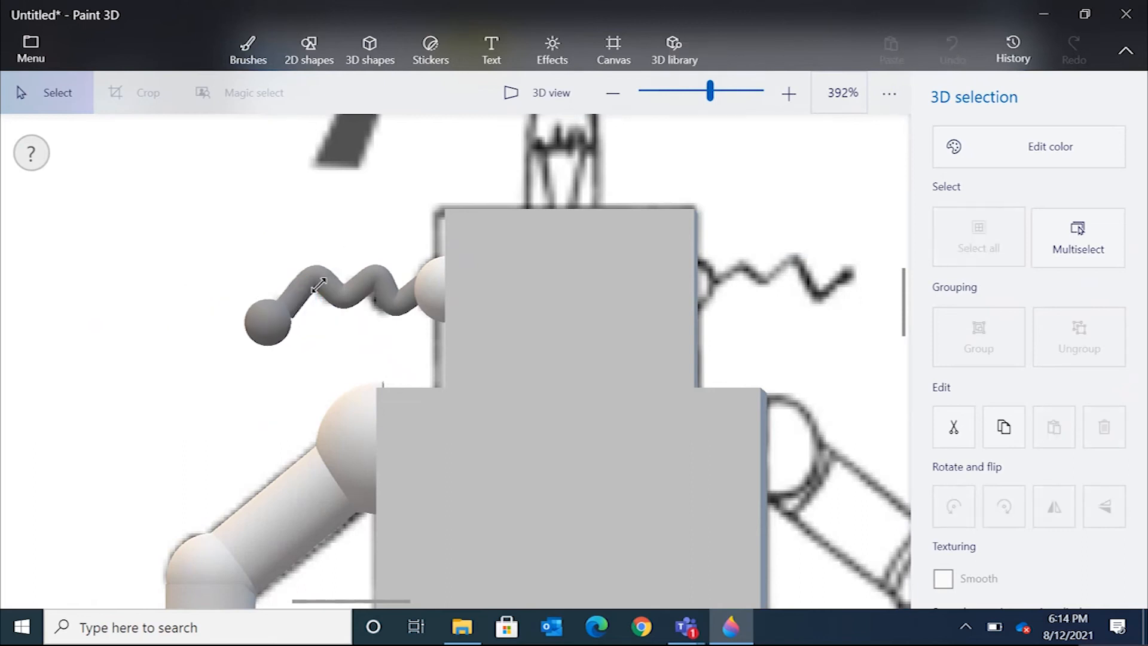
left_click(271, 323)
mouse_move(270, 322)
left_mouse_down()
mouse_move(287, 321)
mouse_move(285, 333)
mouse_move(281, 314)
left_mouse_up()
left_click_drag(234, 356, 282, 312)
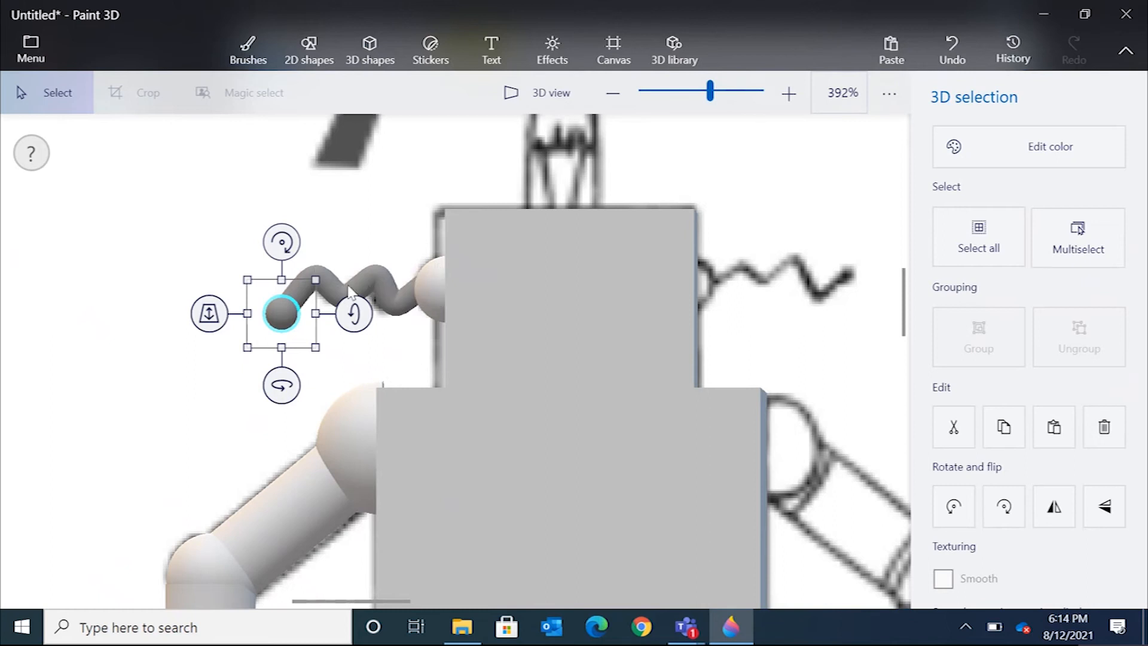
left_click(382, 286)
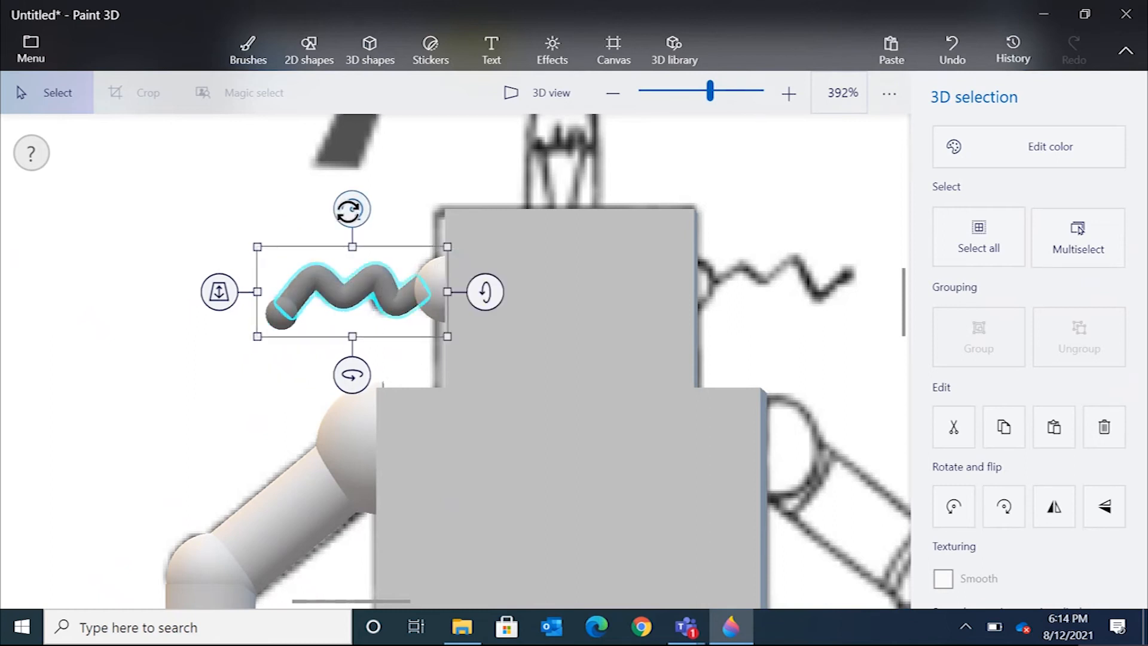
left_click(459, 185)
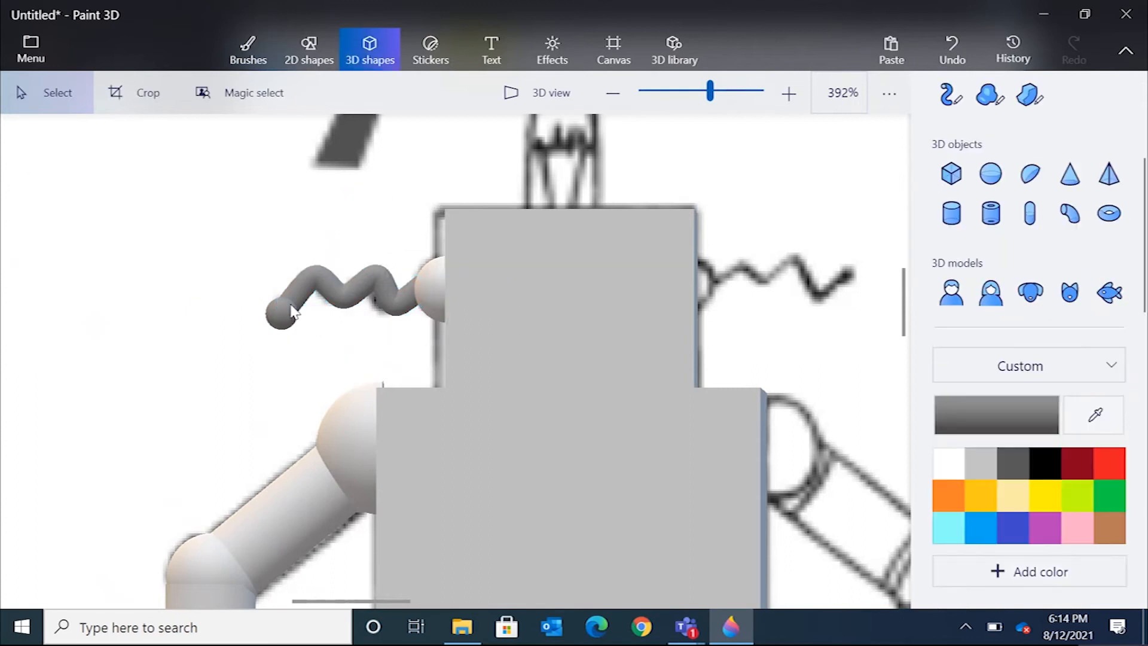
left_click(291, 311)
Align the antenna tube and its end sphere along the z-axis against the head, checking in 3D view.
left_click(549, 92)
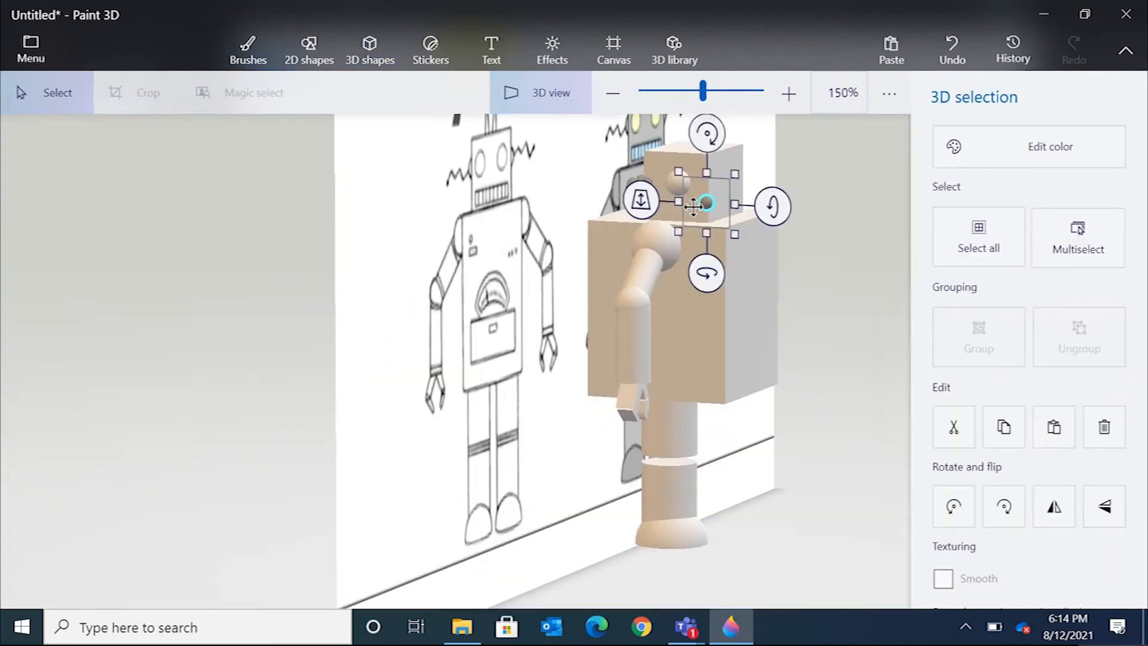
left_click(522, 89)
left_click_drag(232, 313, 281, 207)
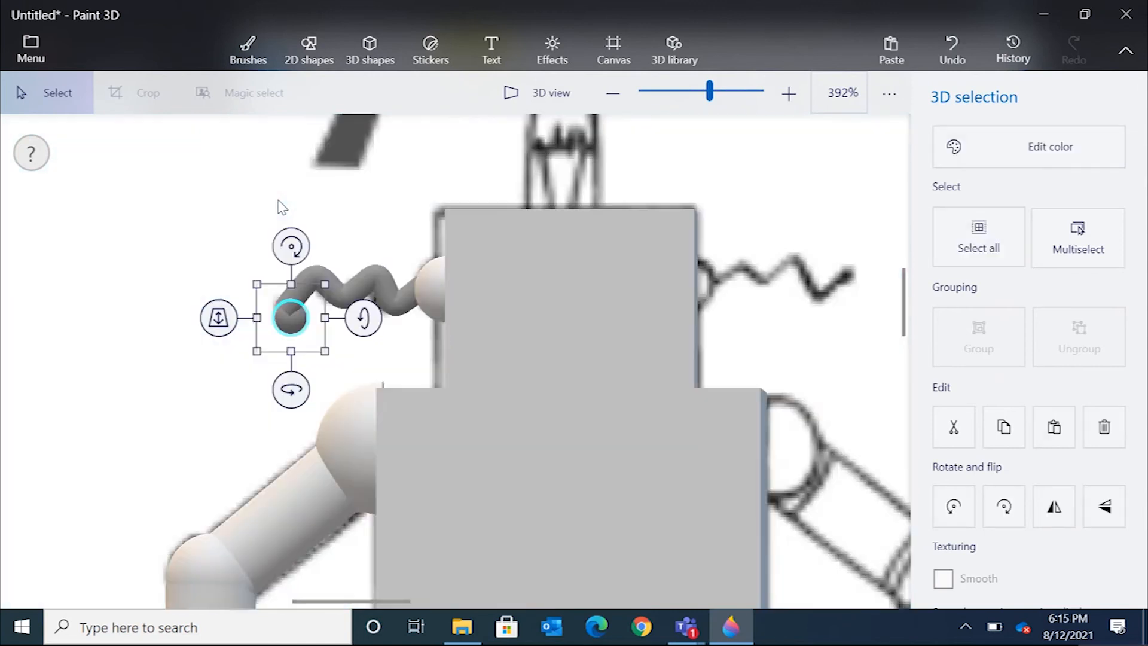
left_click(367, 275)
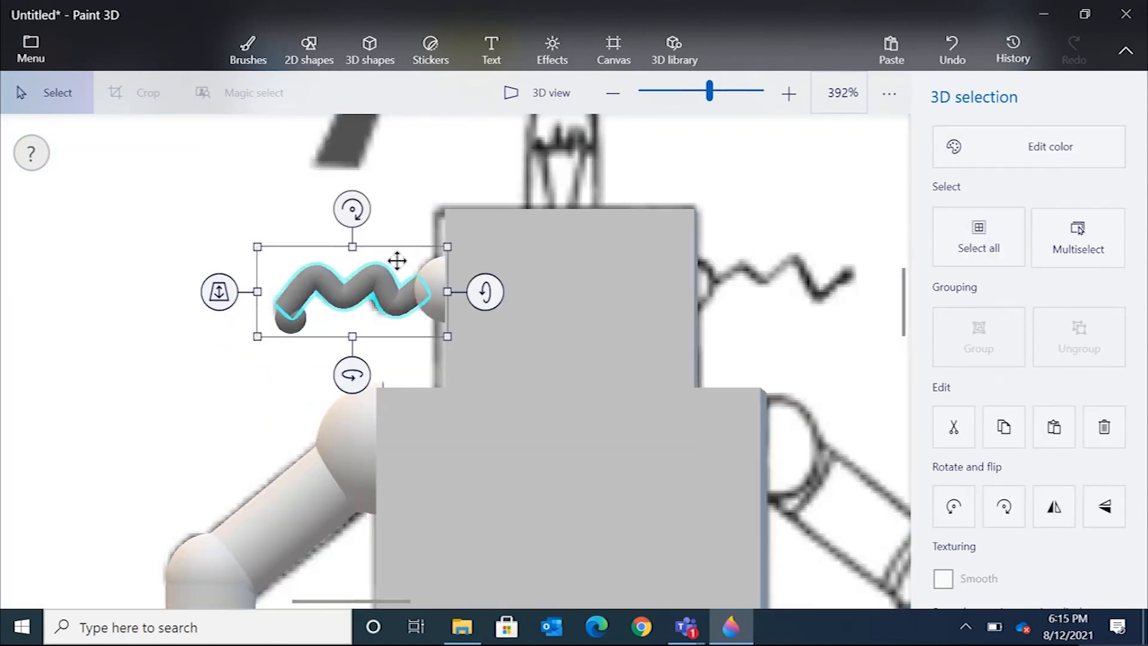
left_click(544, 102)
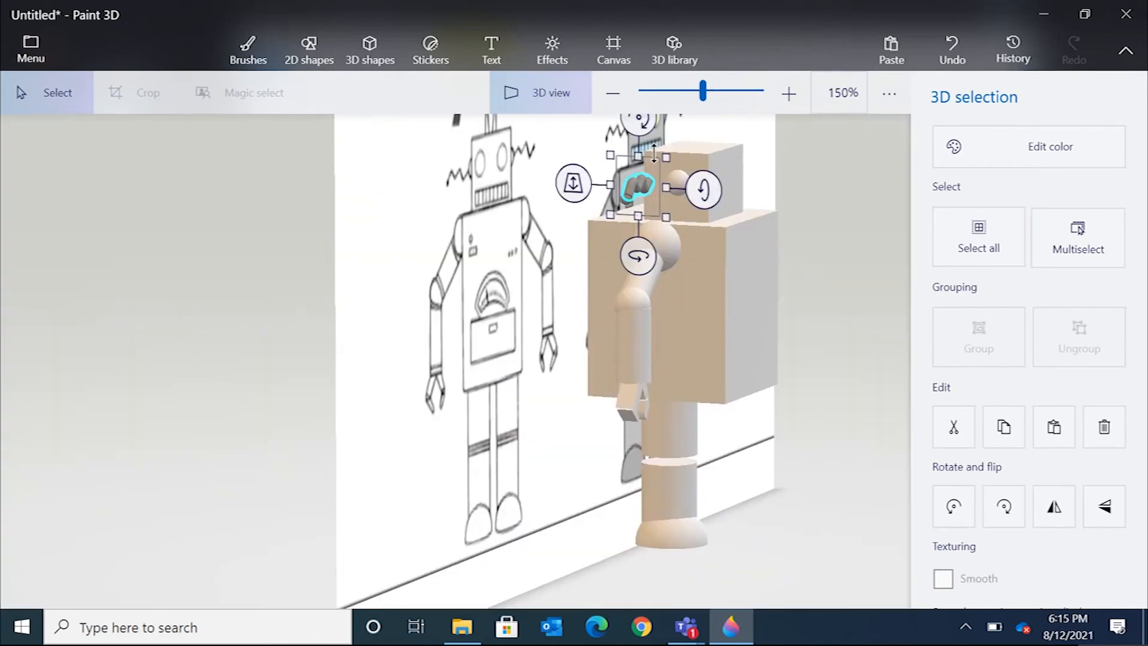
left_click(545, 96)
left_click_drag(219, 292, 234, 347)
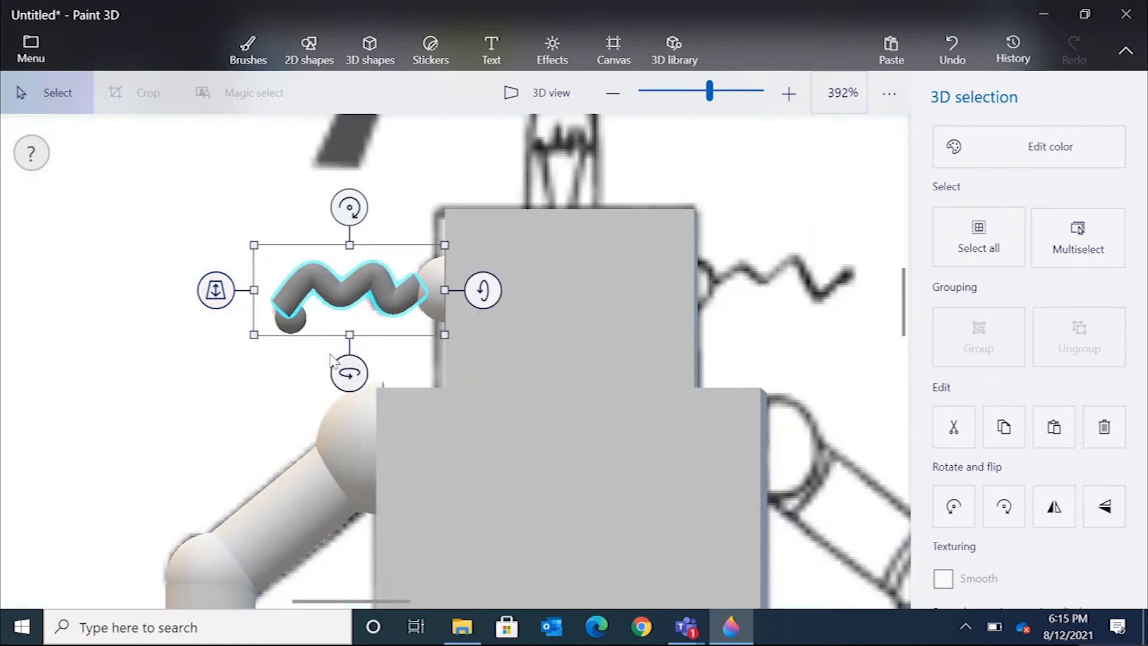
left_click(290, 320)
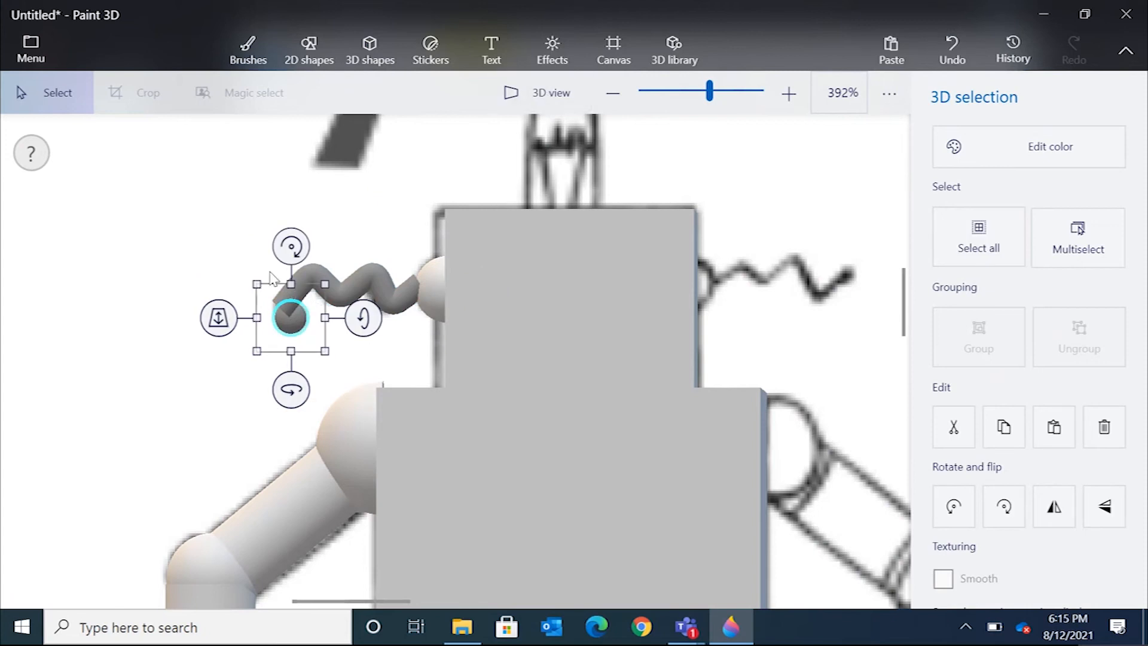
left_click_drag(218, 333, 211, 383)
left_click_drag(289, 326, 282, 320)
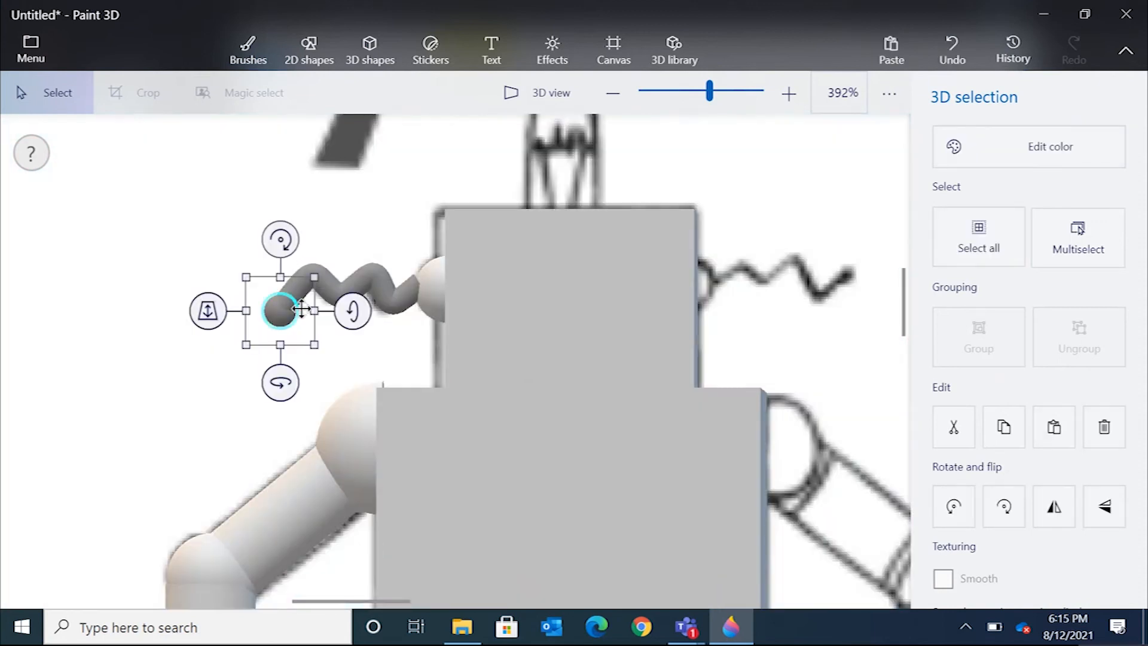
left_click(167, 275)
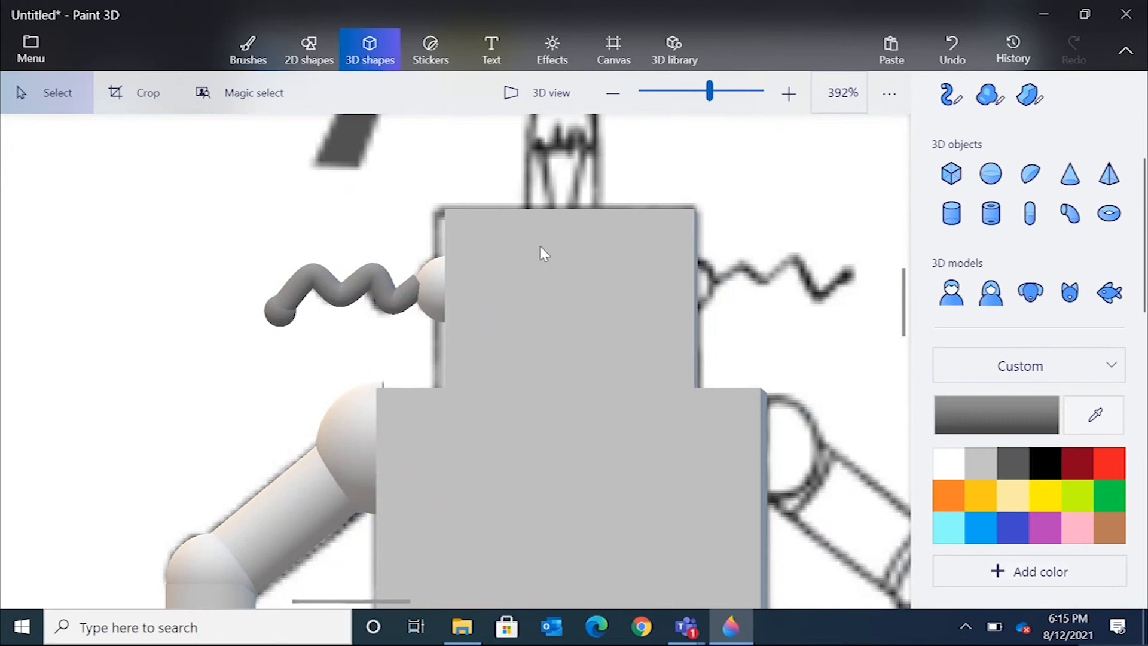
Sample the pale yellow of robot 8's top antenna from the reference as the shape color.
scroll(590, 340, "up", 1)
left_click_drag(904, 308, 916, 283)
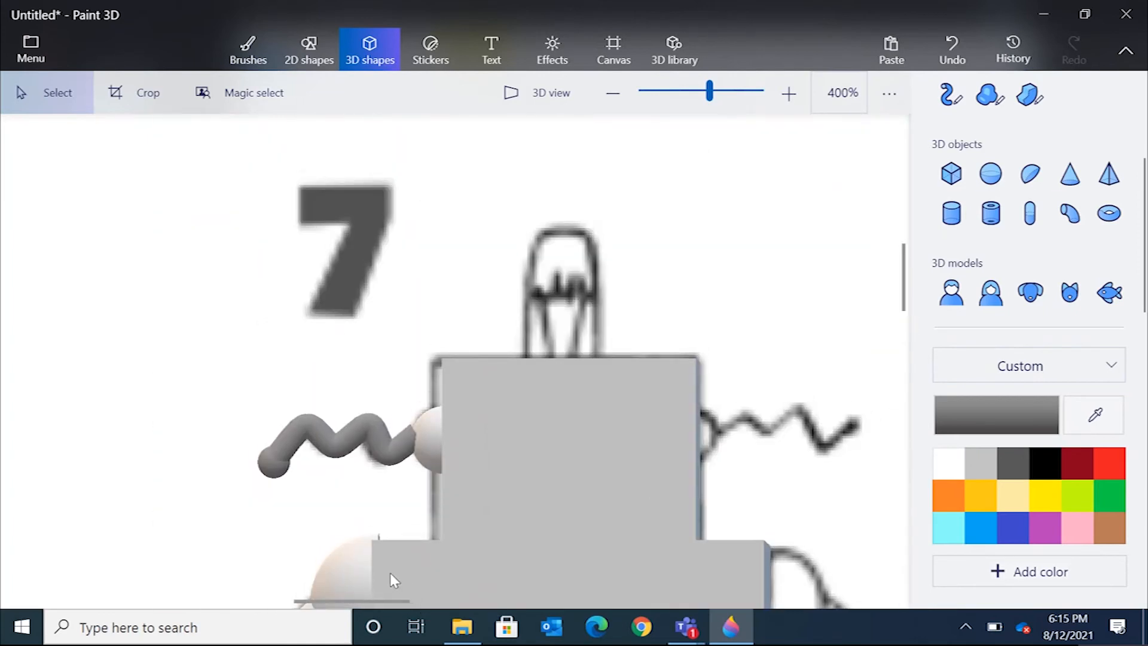
scroll(390, 573, "down", 5)
left_click(1098, 416)
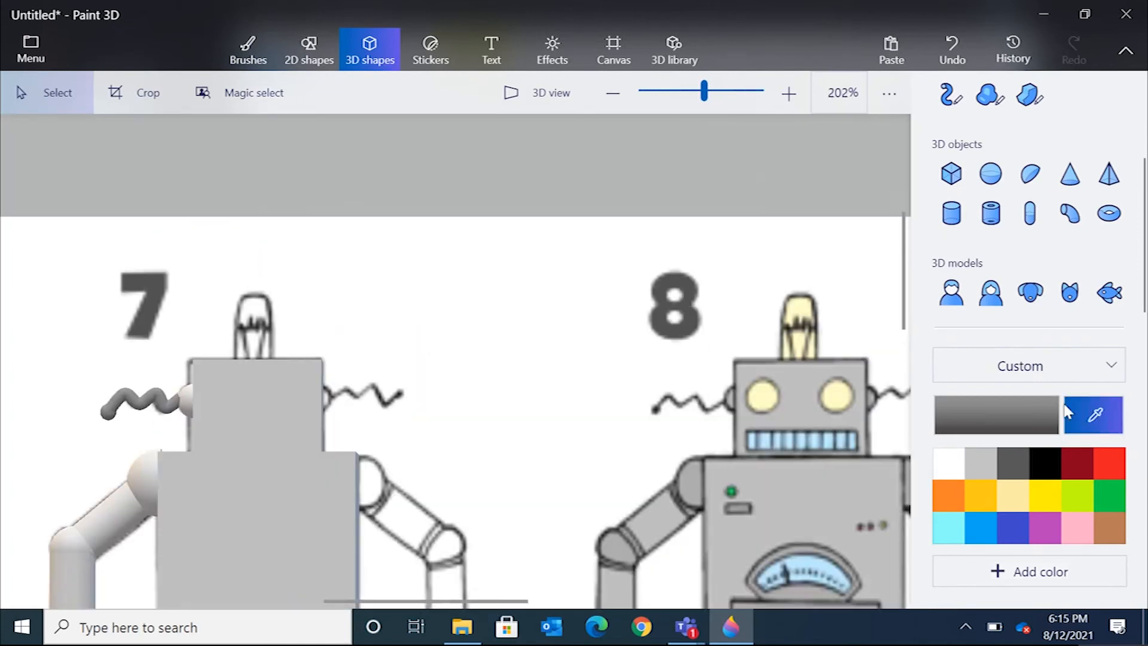
left_click(802, 304)
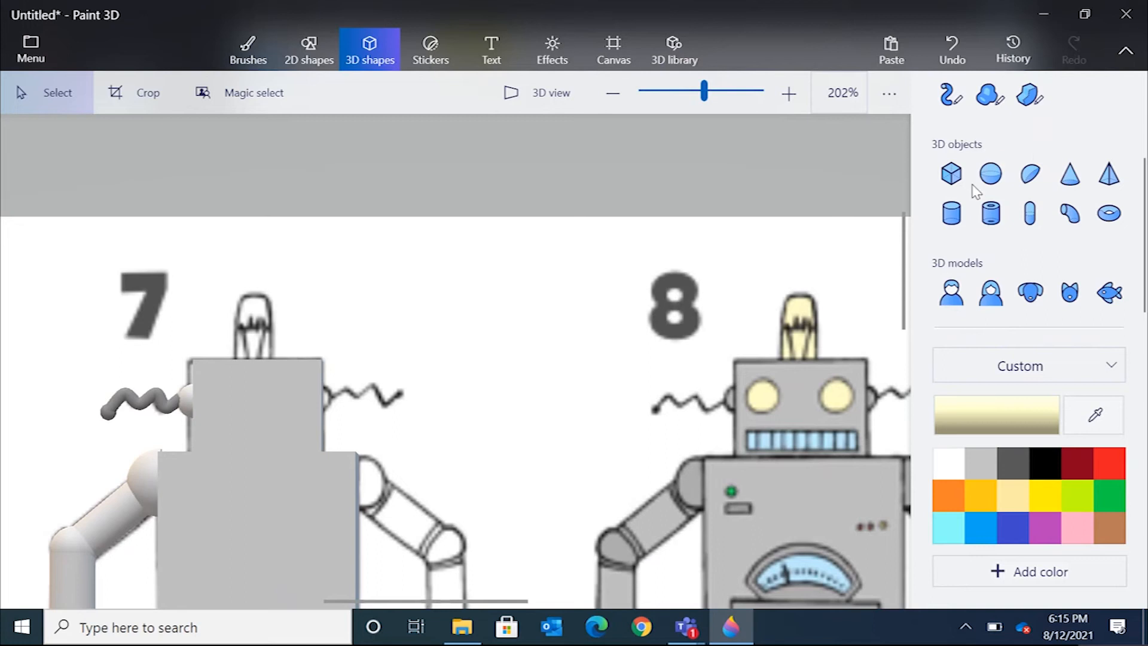
Add a hemisphere and squeeze it into a tall narrow antenna tip on top of the head.
left_click(1024, 177)
left_click(255, 331)
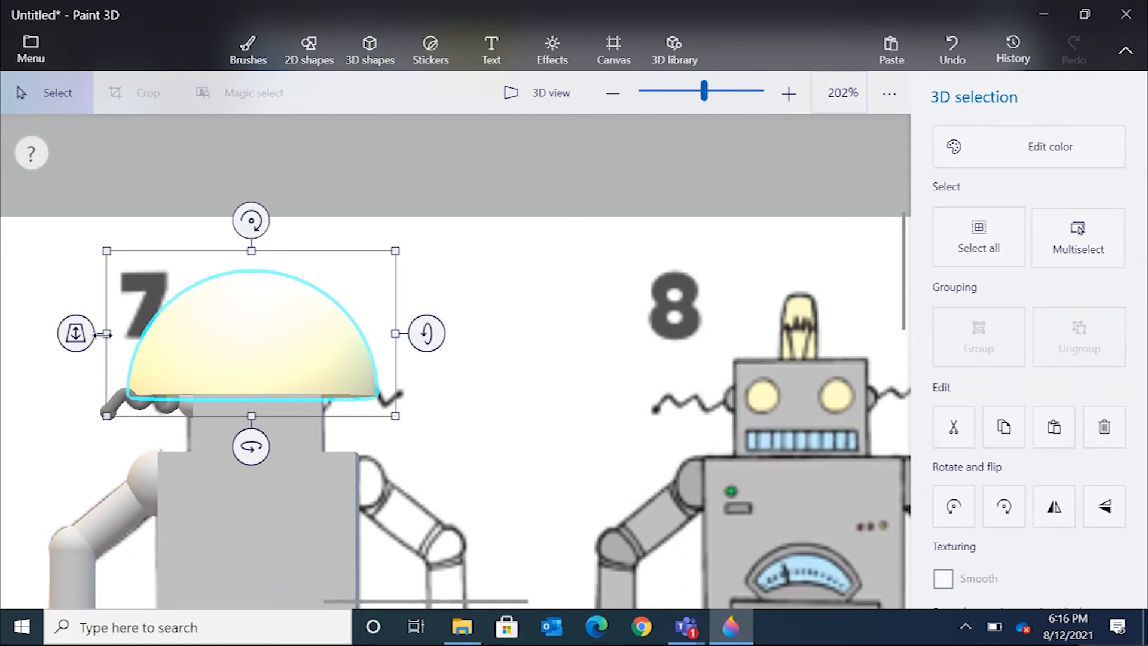
left_click_drag(105, 333, 207, 329)
left_click_drag(396, 331, 293, 309)
left_click_drag(253, 226, 256, 266)
left_click_drag(259, 326, 261, 317)
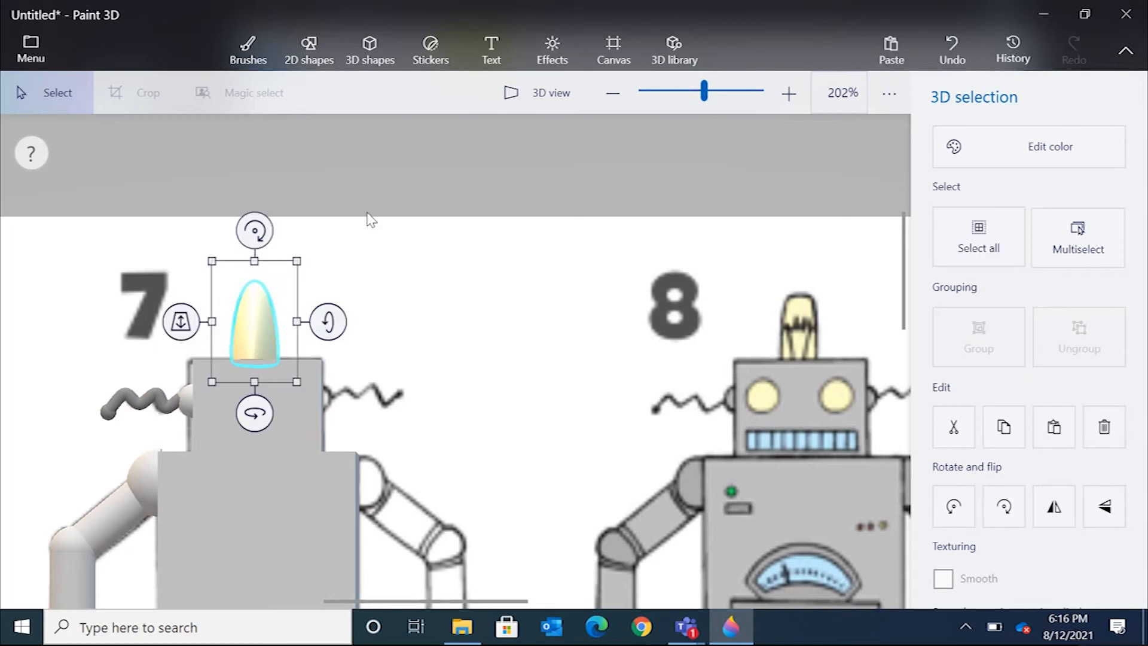
Narrow the antenna tip's depth in 3D view so it stays slim from every angle on the head.
left_click(551, 95)
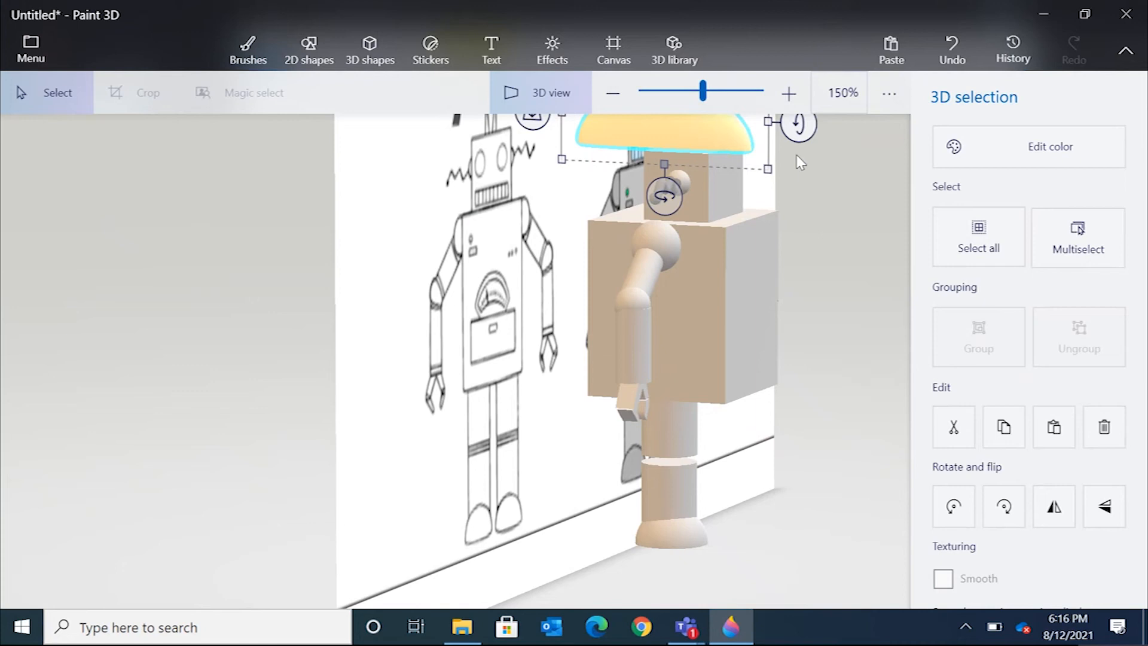
left_click_drag(796, 163, 791, 323)
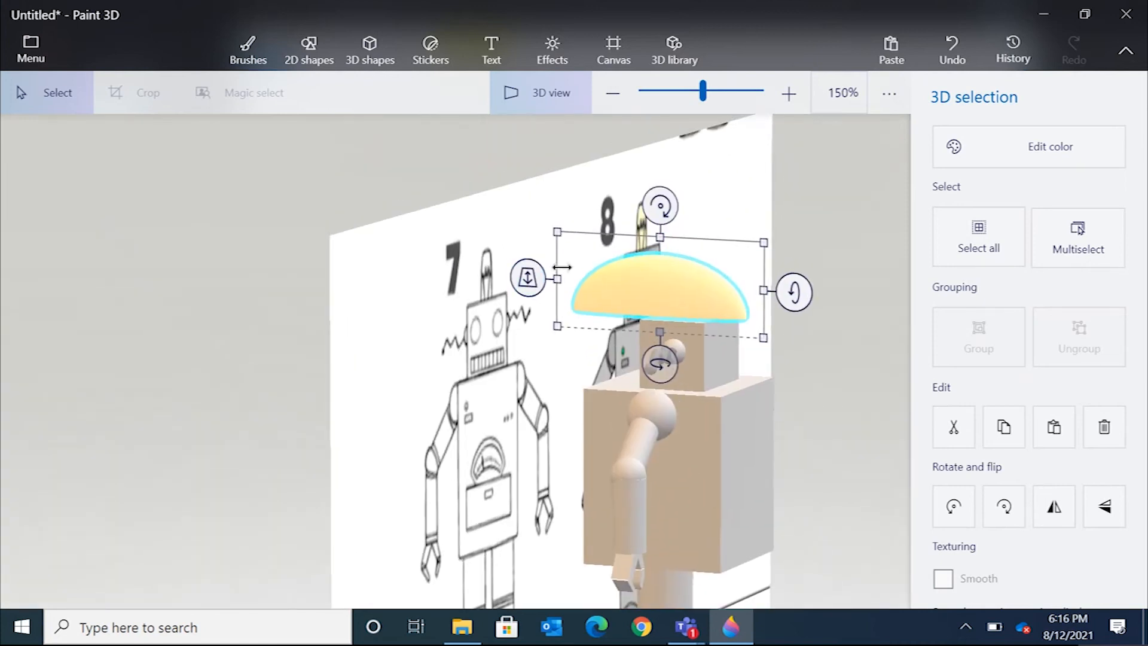
left_click_drag(557, 281, 660, 284)
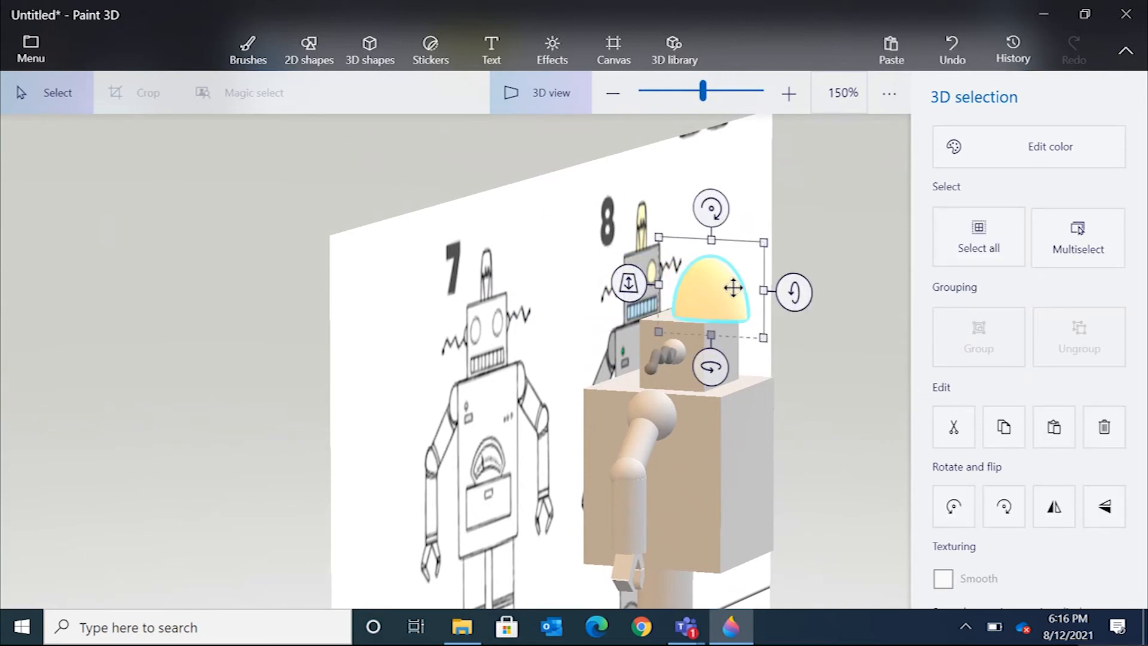
left_click_drag(764, 290, 734, 290)
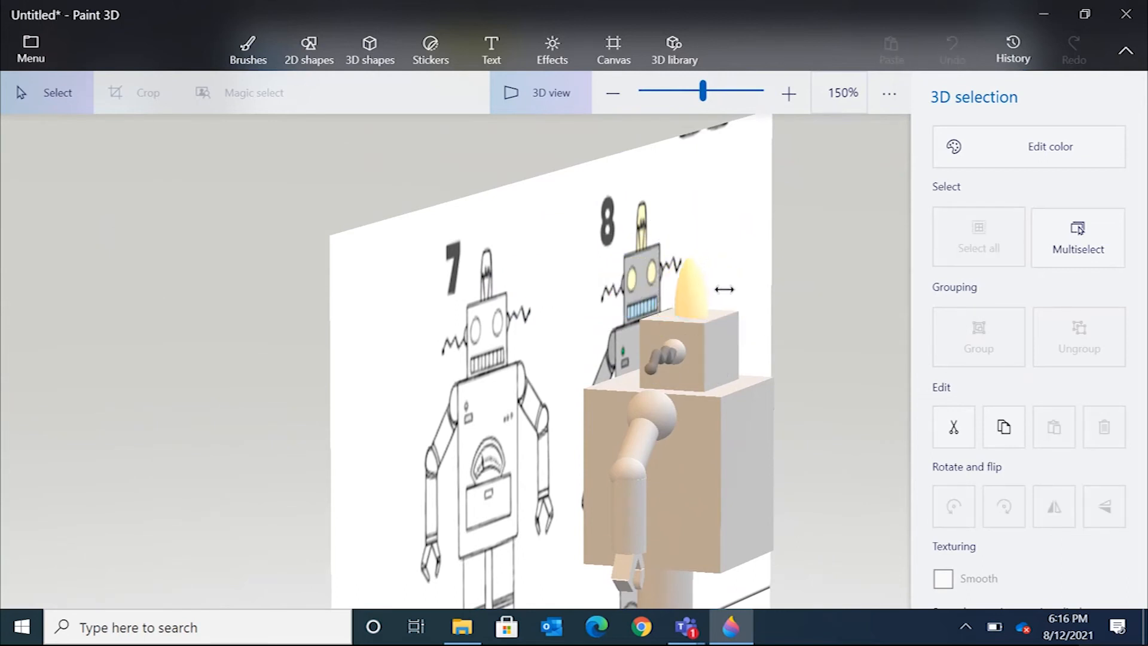
left_click(560, 94)
left_click(466, 291)
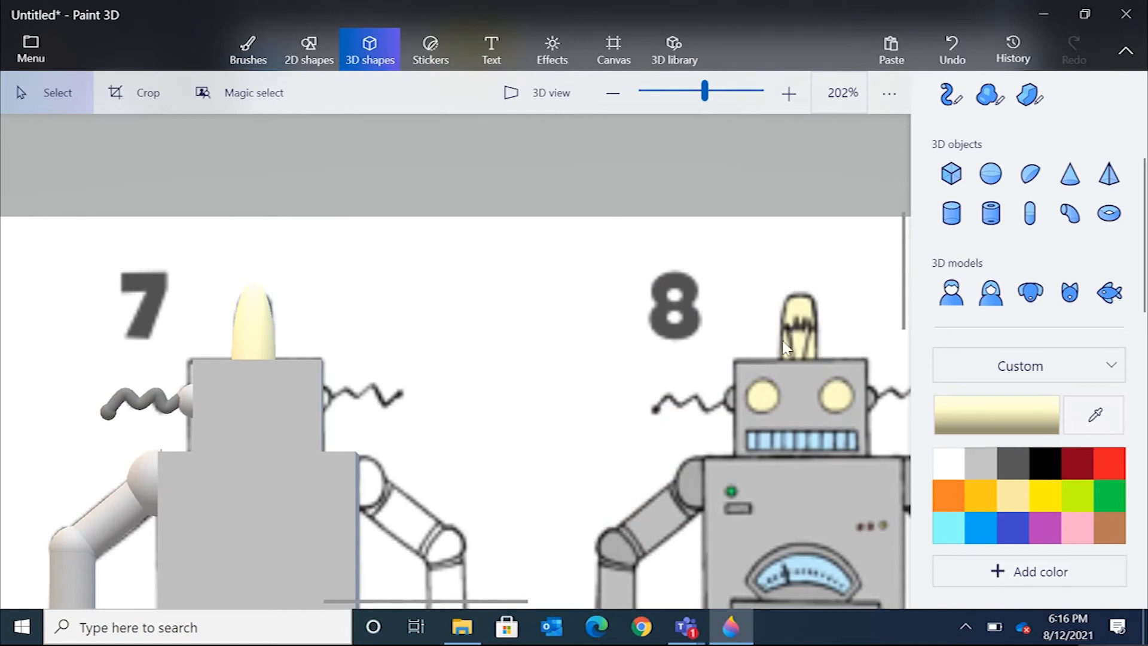
Add a hemisphere, rotate it to face forward and shrink it into a small left eye on the head.
scroll(783, 242, "down", 3)
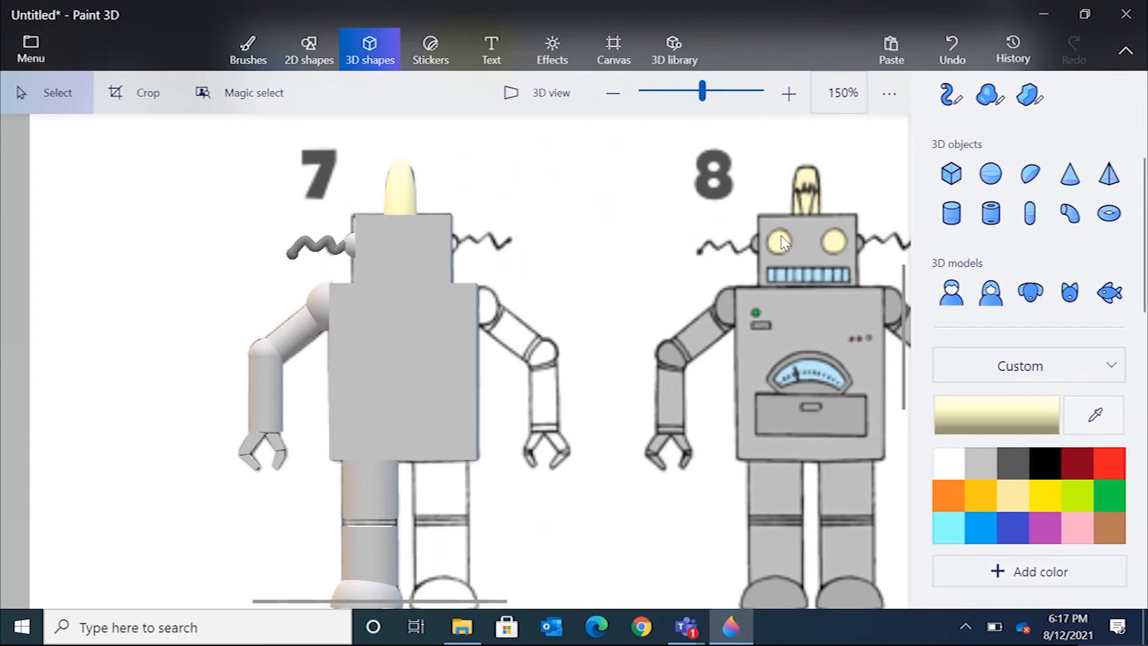
left_click(1028, 174)
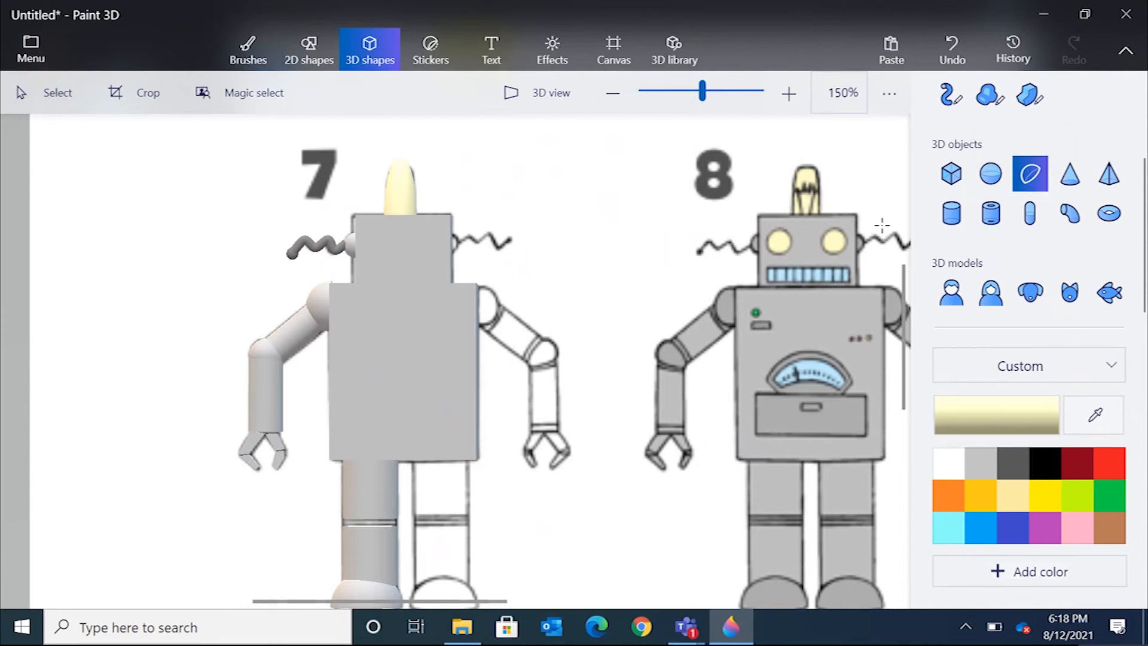
left_click(382, 246)
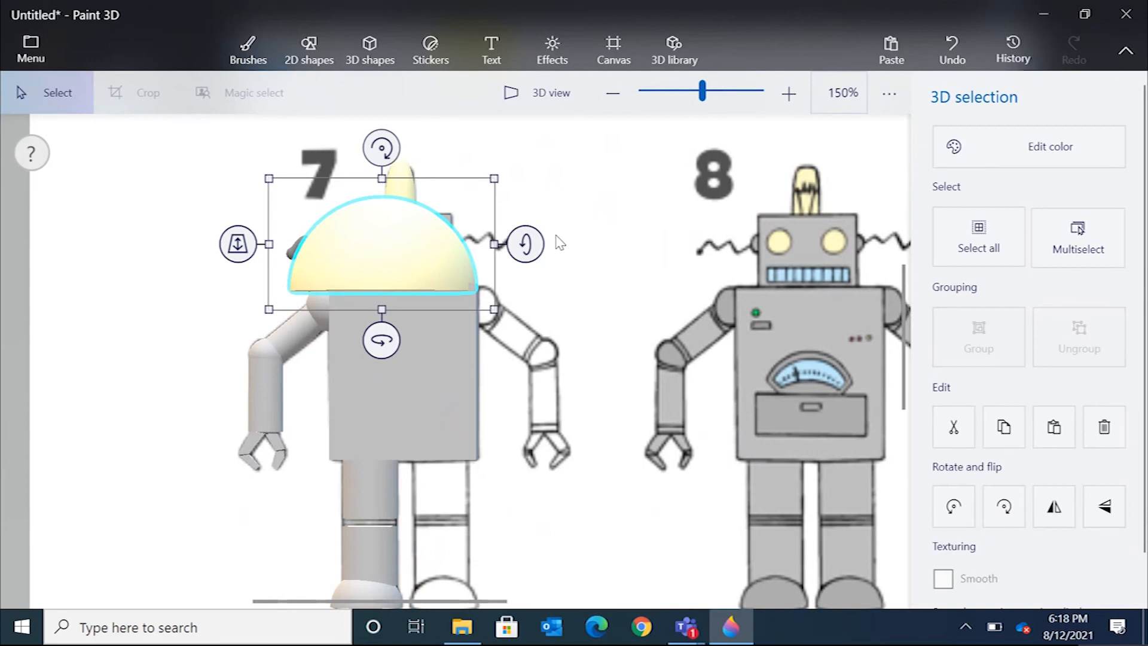
left_click_drag(536, 242, 544, 299)
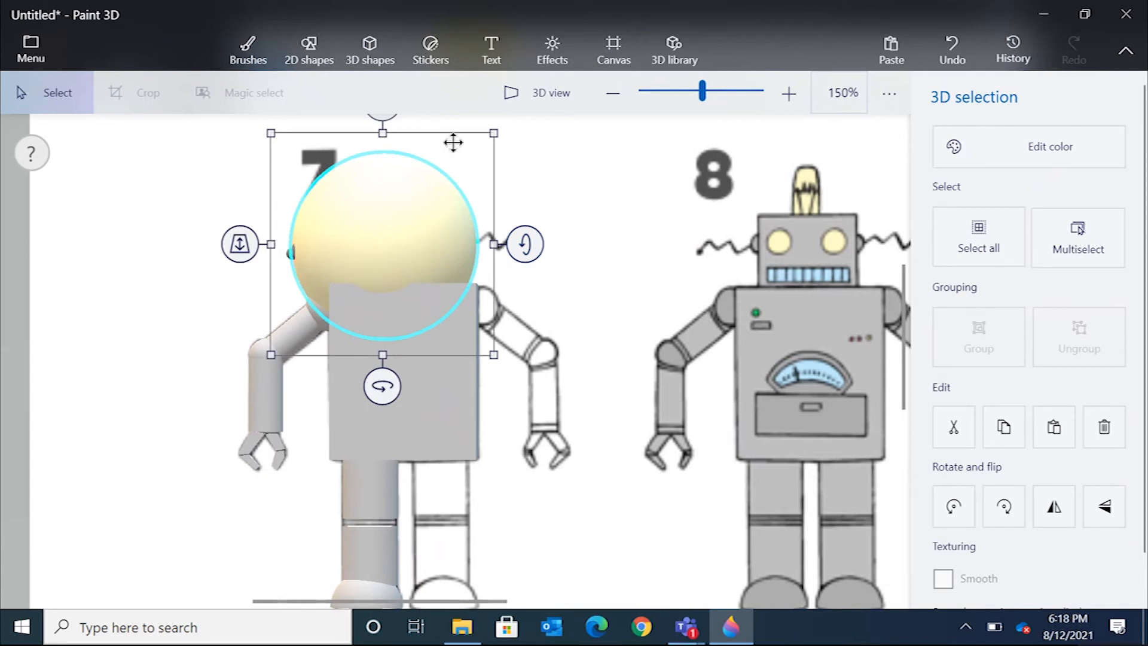
left_click_drag(500, 131, 336, 289)
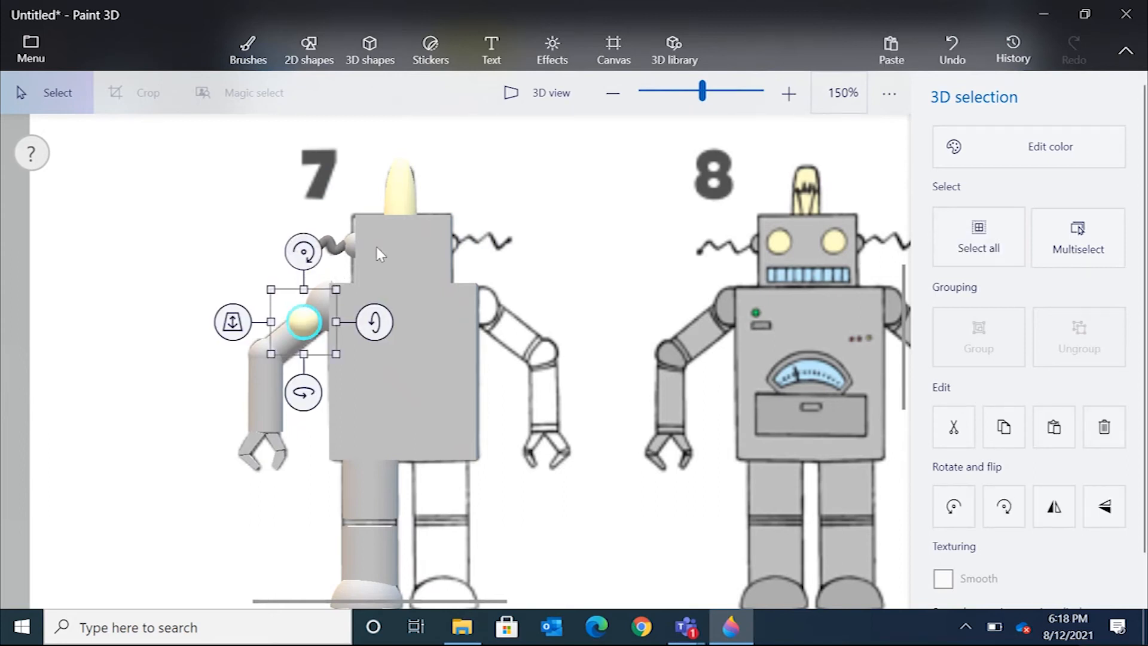
left_click_drag(303, 321, 378, 244)
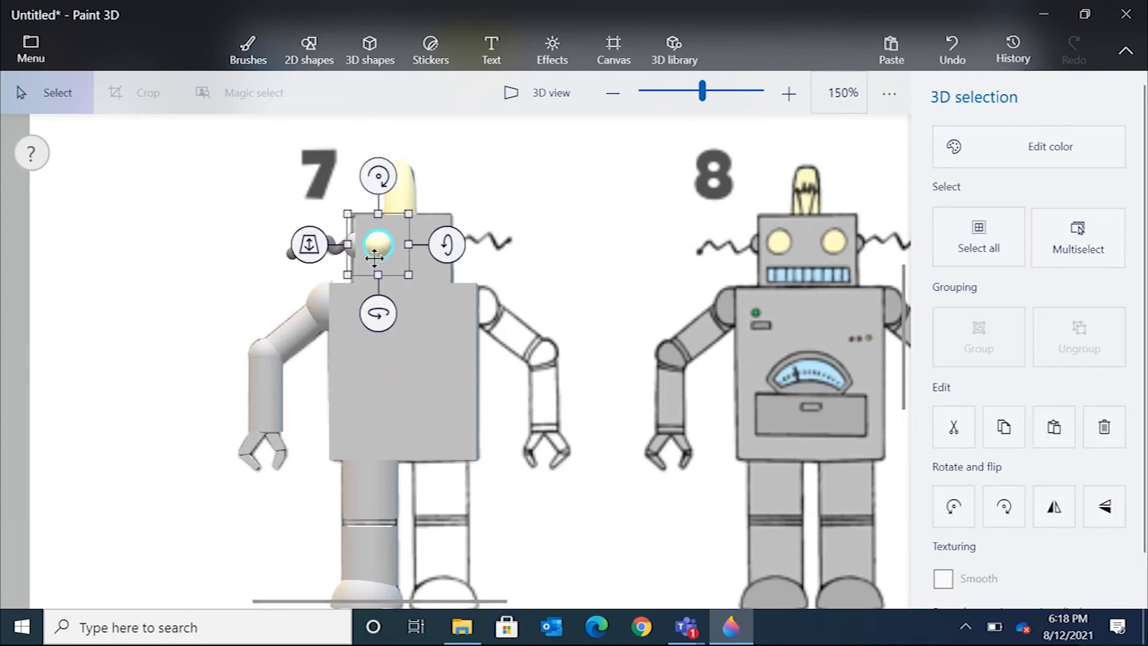
left_click(205, 208)
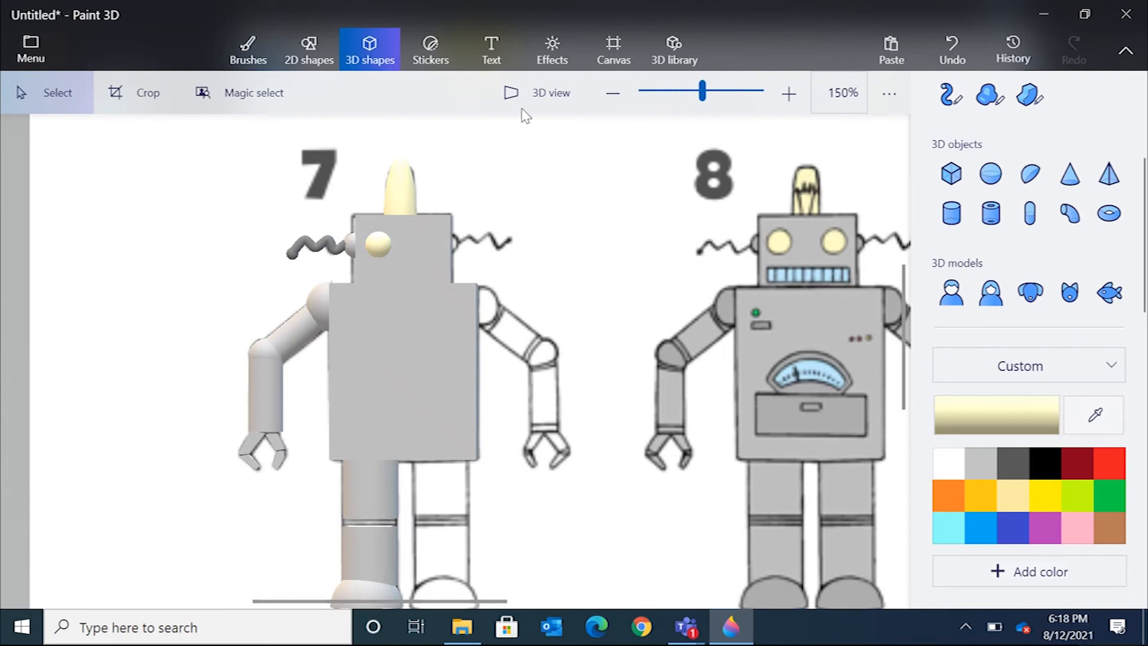
Bring the eye forward in depth so it sits on the head's front face, checking in 3D view.
left_click(541, 103)
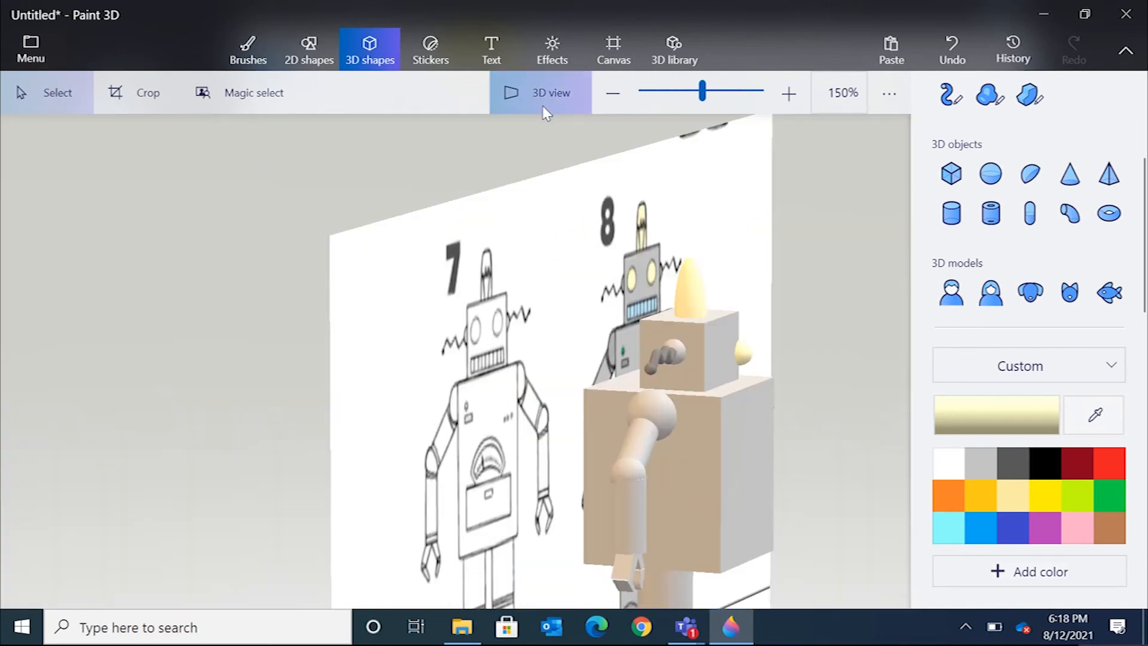
left_click(746, 358)
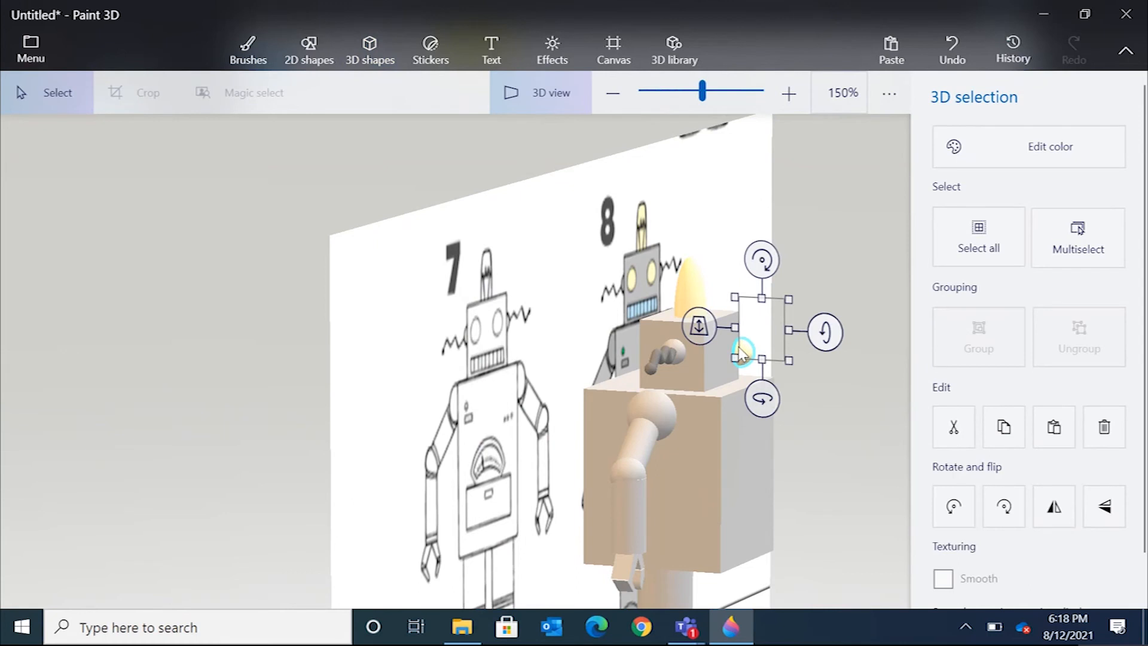
left_click(545, 103)
left_click_drag(309, 234, 335, 220)
left_click(557, 196)
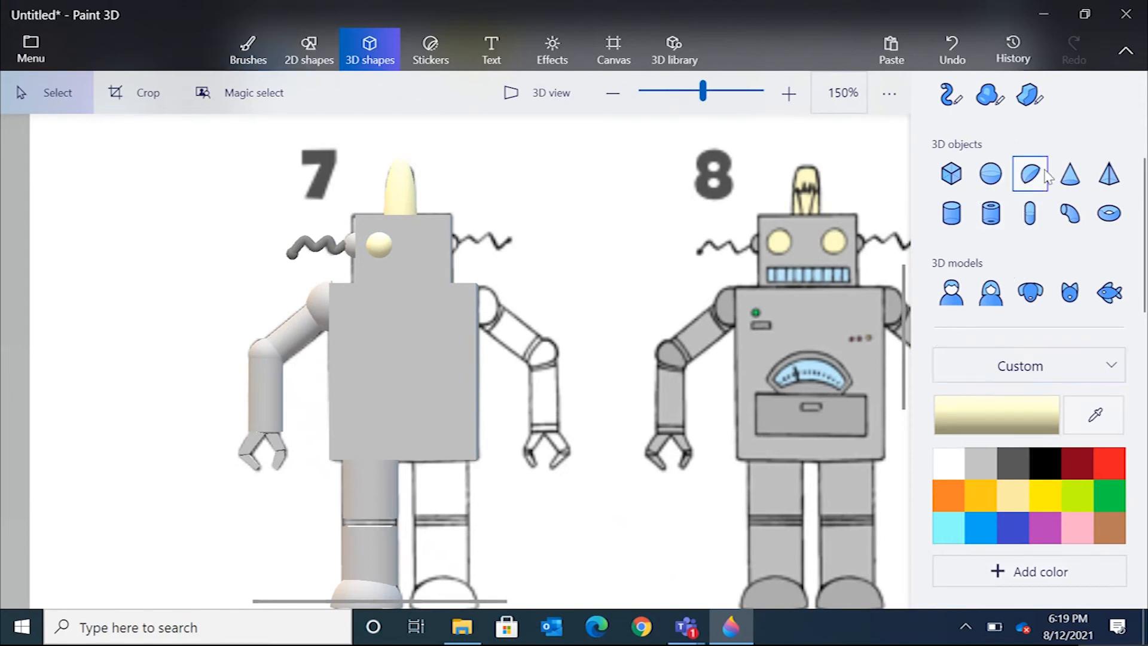
Add a cube in the light blue of robot 8's mouth, sampled with the eyedropper, and place it over that mouth.
left_click(958, 177)
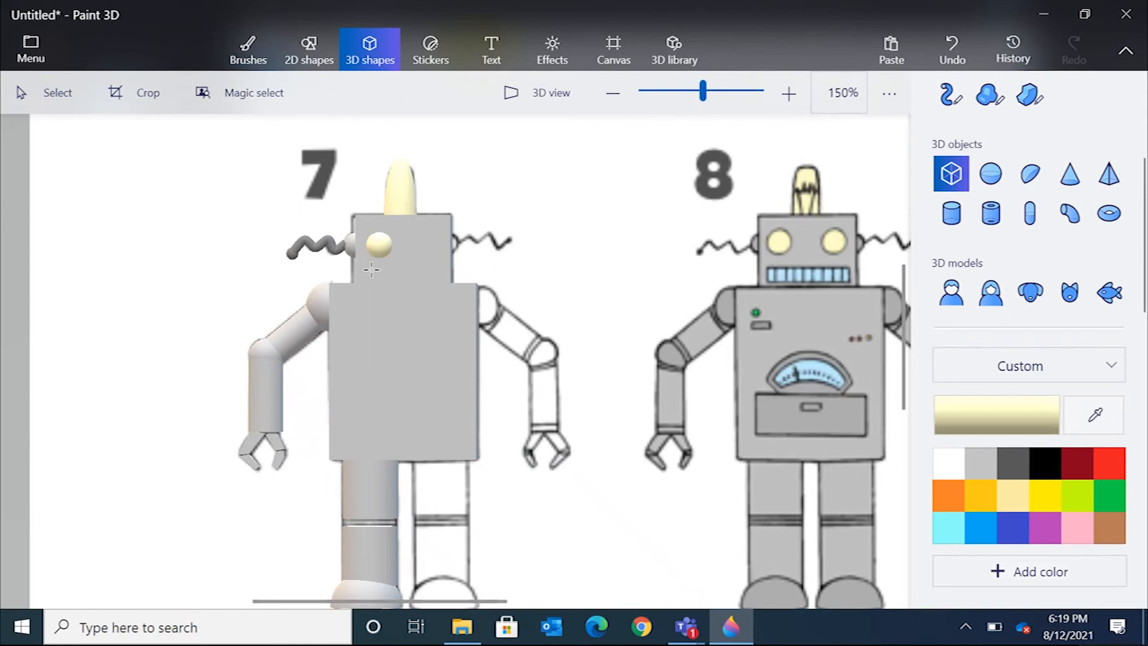
left_click(1097, 418)
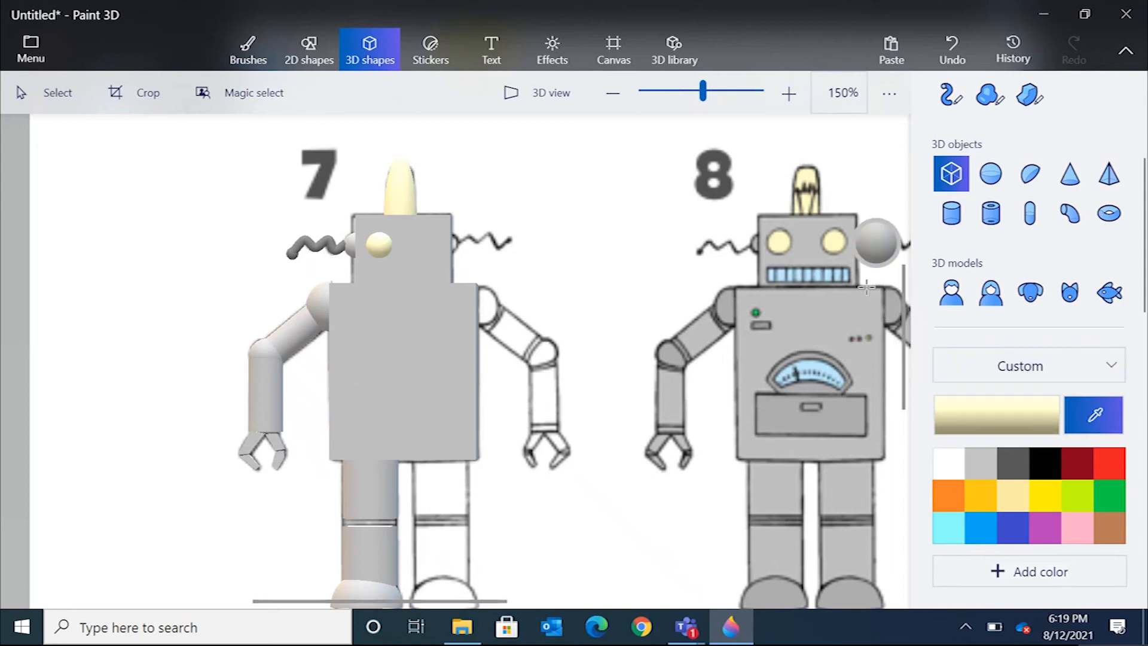
left_click(829, 274)
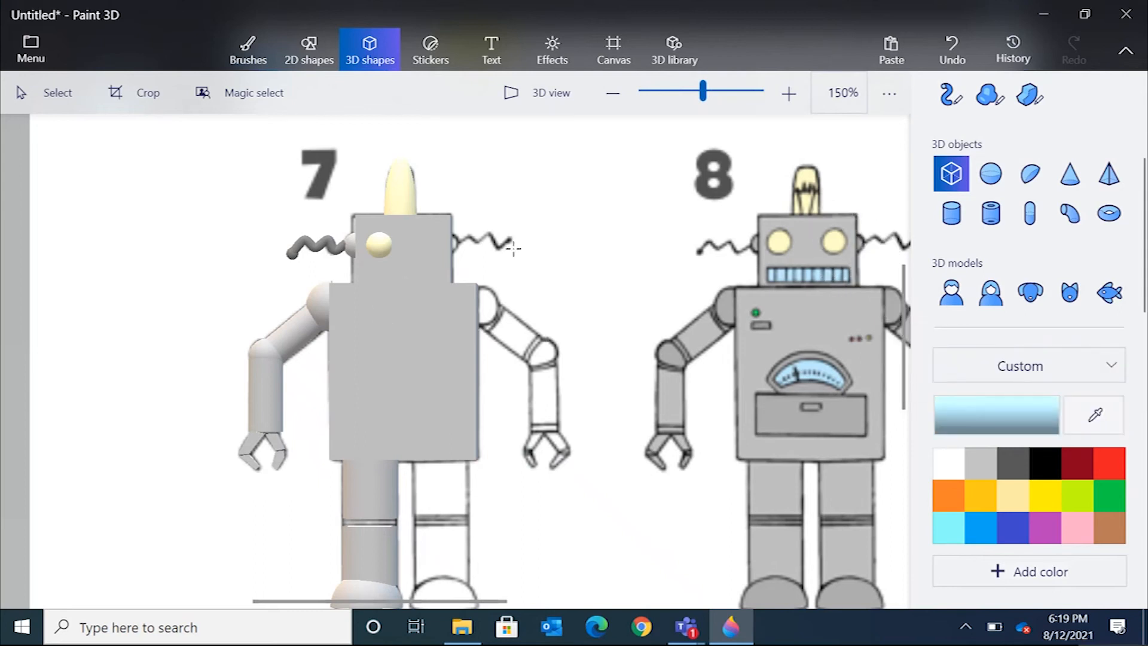
left_click(566, 260)
left_click_drag(655, 252, 711, 283)
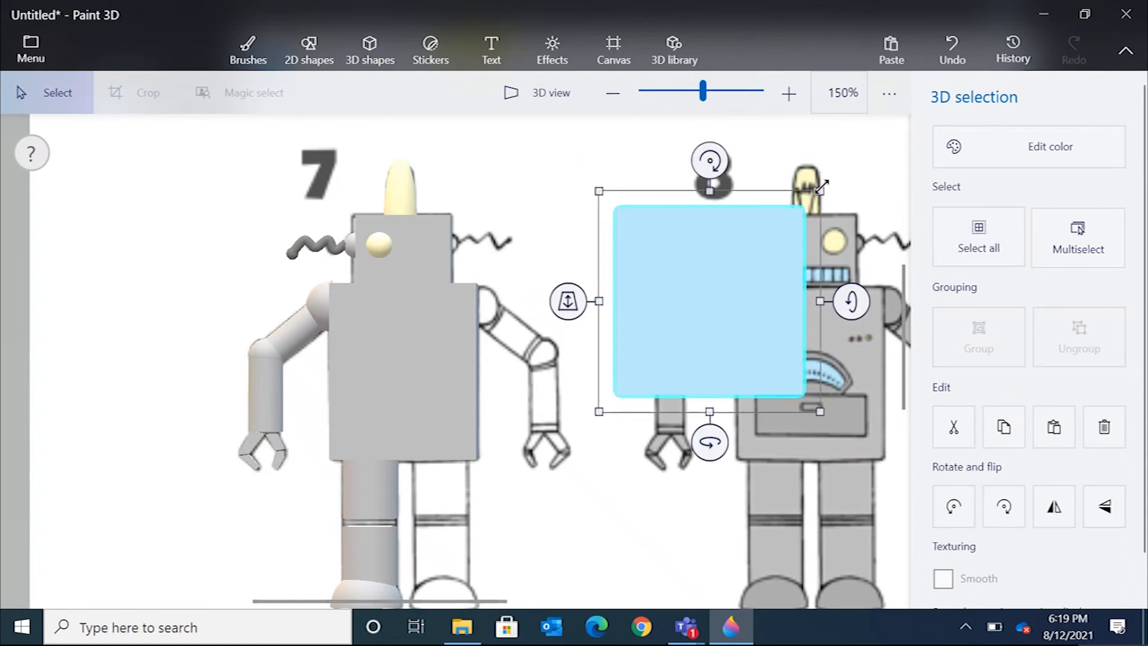
left_click_drag(822, 187, 746, 291)
left_click_drag(667, 317, 814, 195)
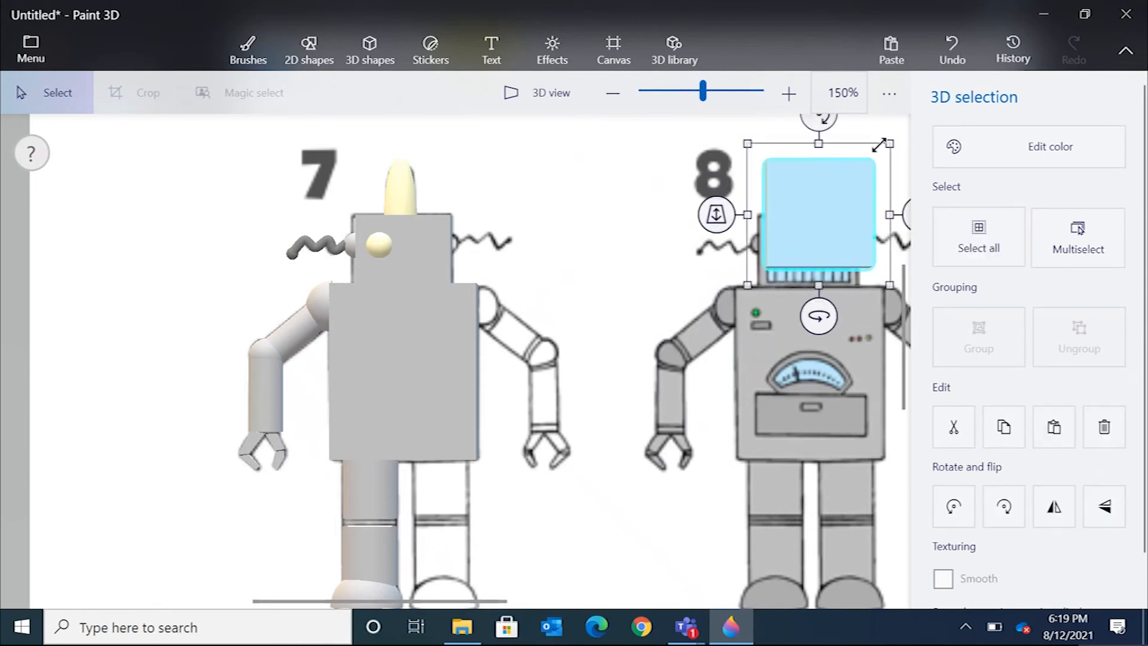
left_click_drag(889, 140, 633, 276)
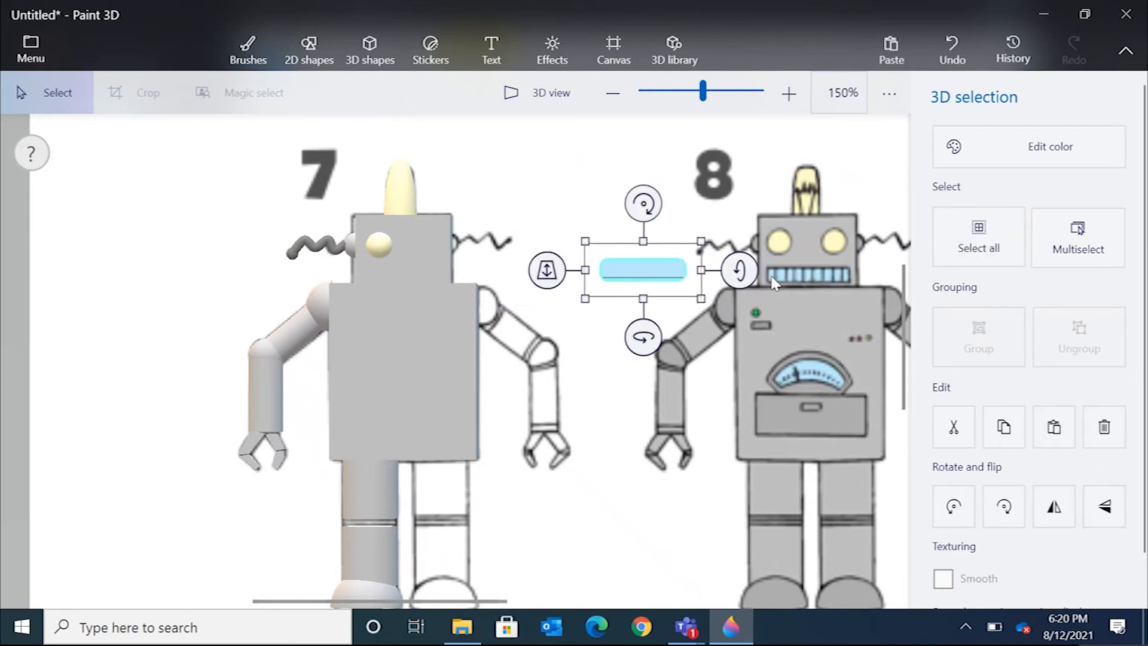
left_click_drag(700, 270, 726, 274)
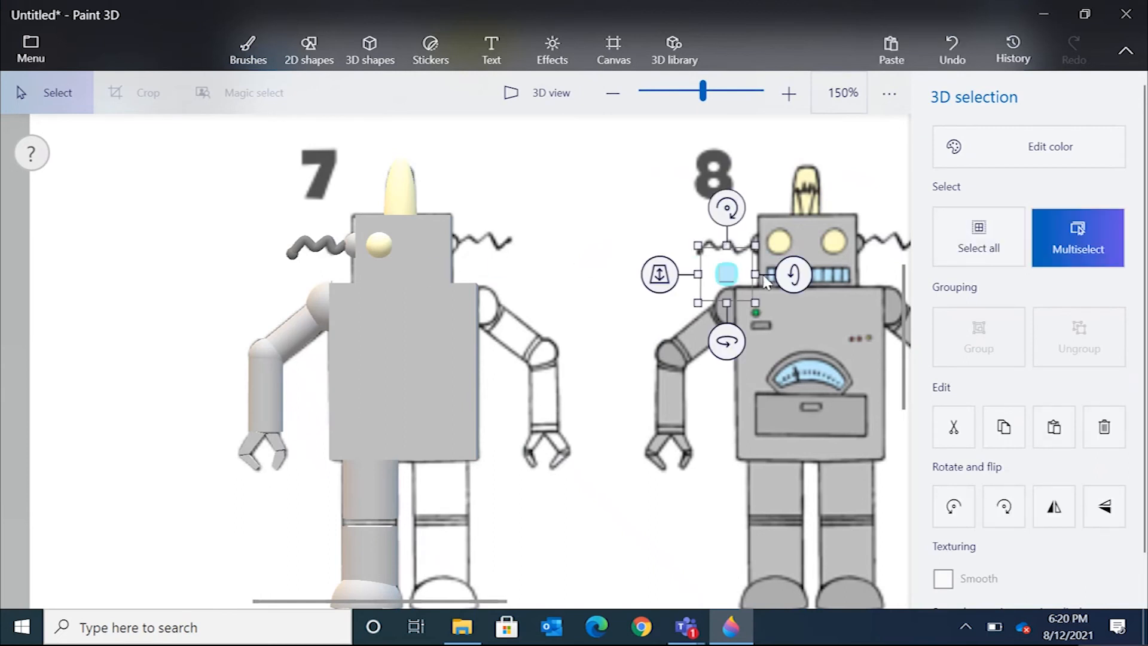
key("ctrl+z")
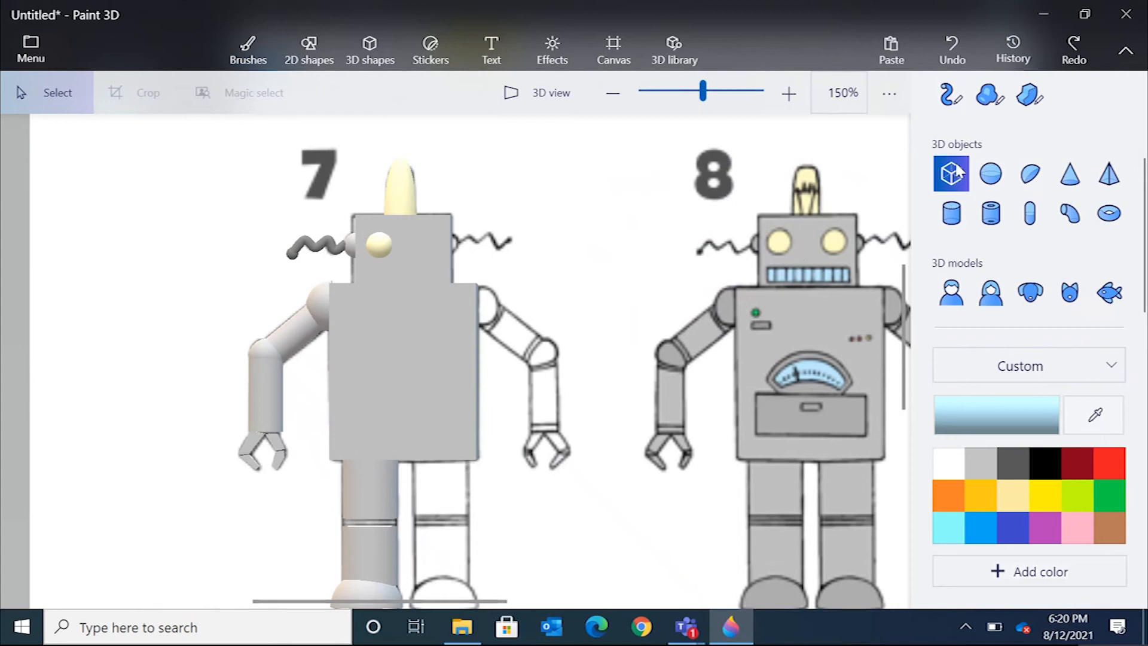
left_click(608, 257)
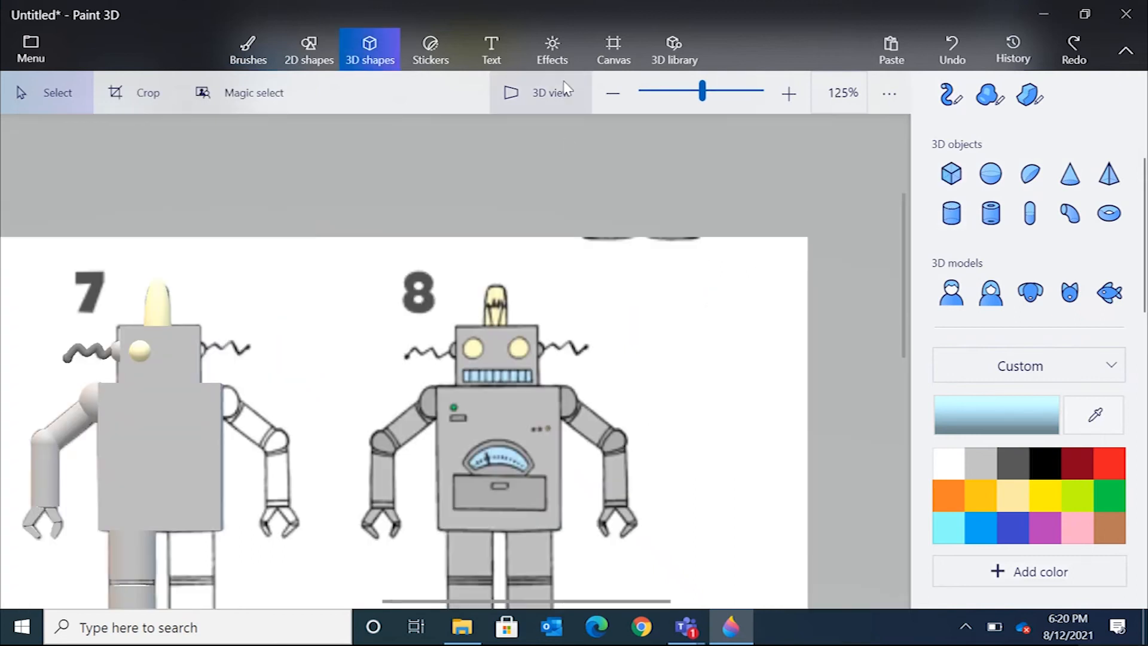
left_click(1060, 39)
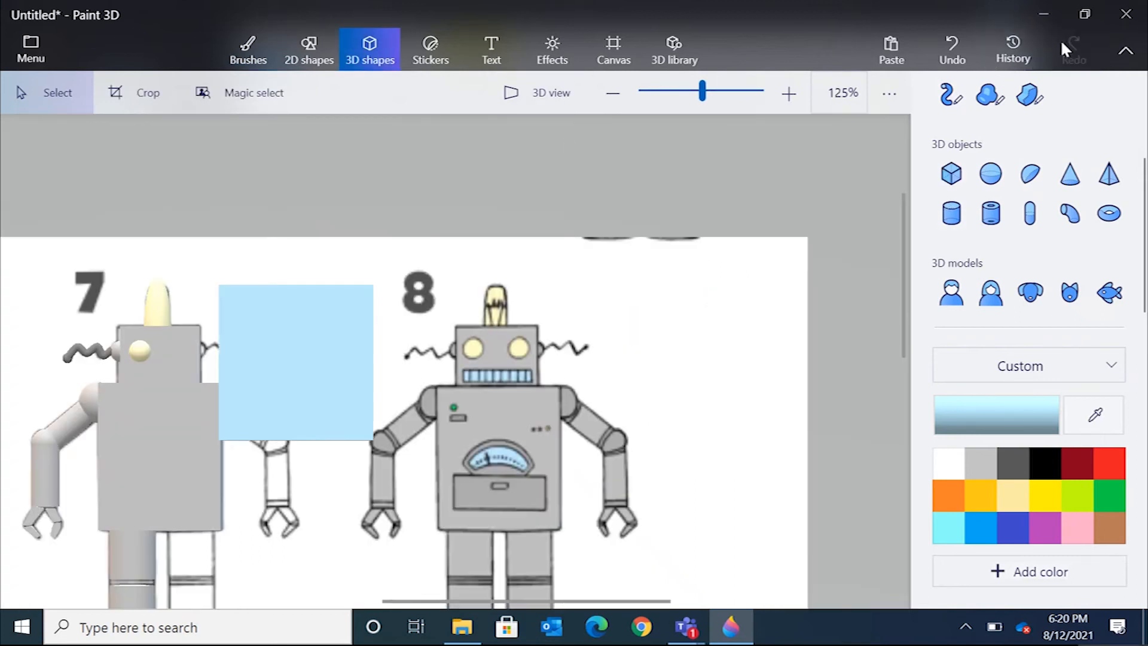
Move the blue cube onto robot 7's head and shrink it into a flat mouth below the eye.
left_click(323, 359)
left_click_drag(295, 348, 540, 288)
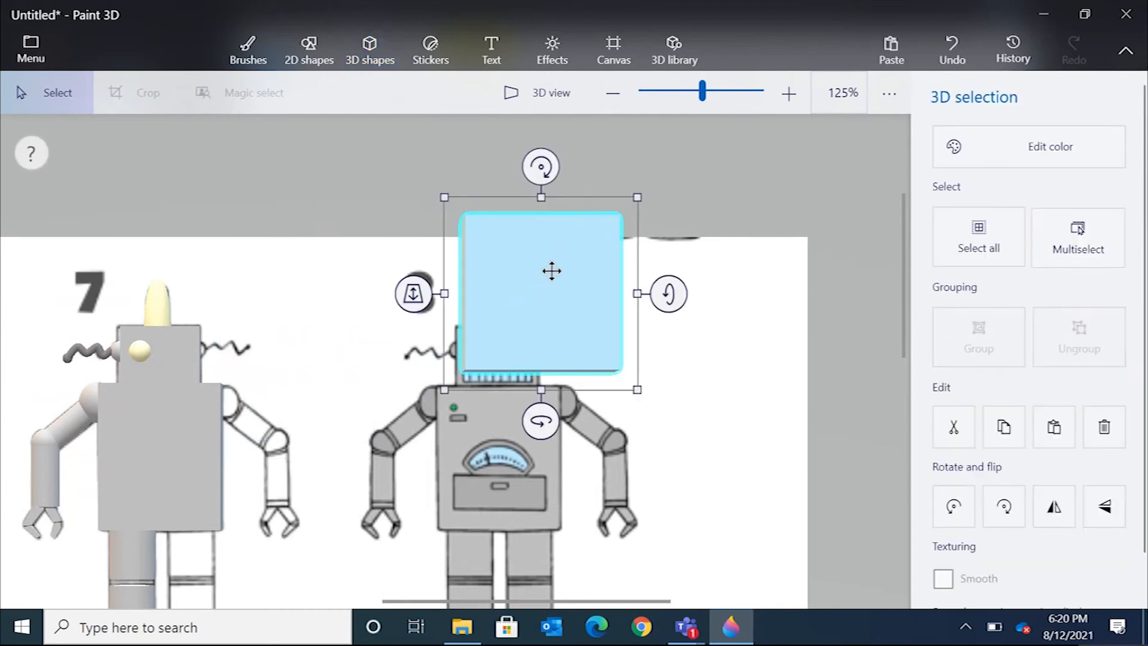
left_click_drag(636, 196, 163, 372)
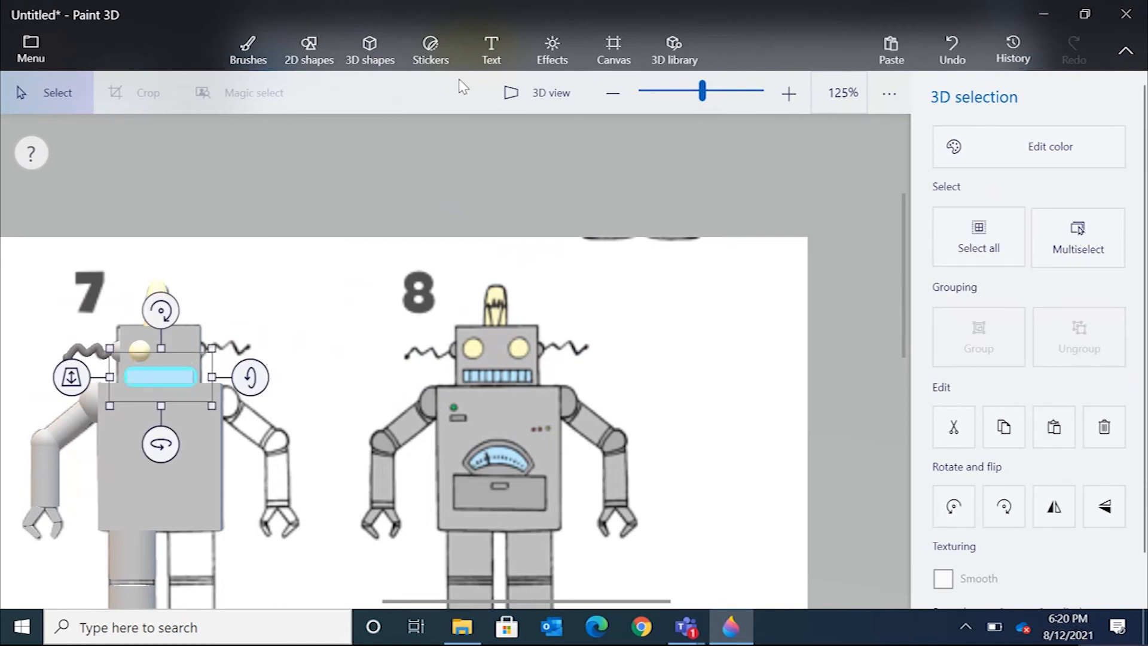
Bring the mouth forward in depth so it sits on the head's front face, checking in 3D view.
left_click(537, 95)
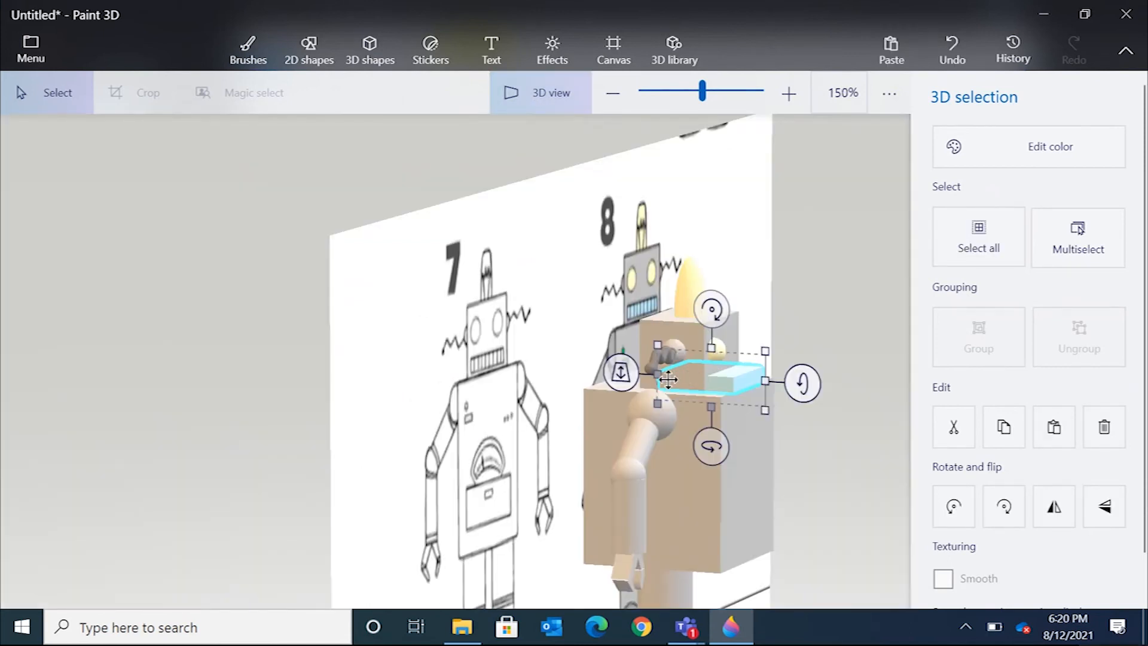
left_click_drag(659, 376, 719, 381)
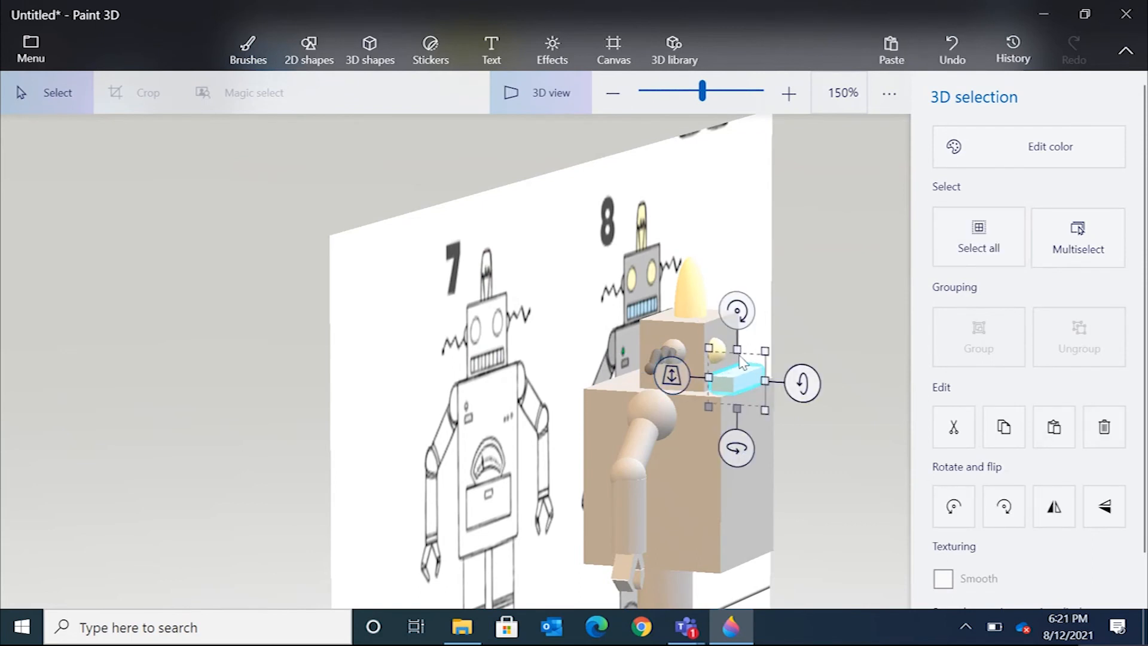
left_click(537, 92)
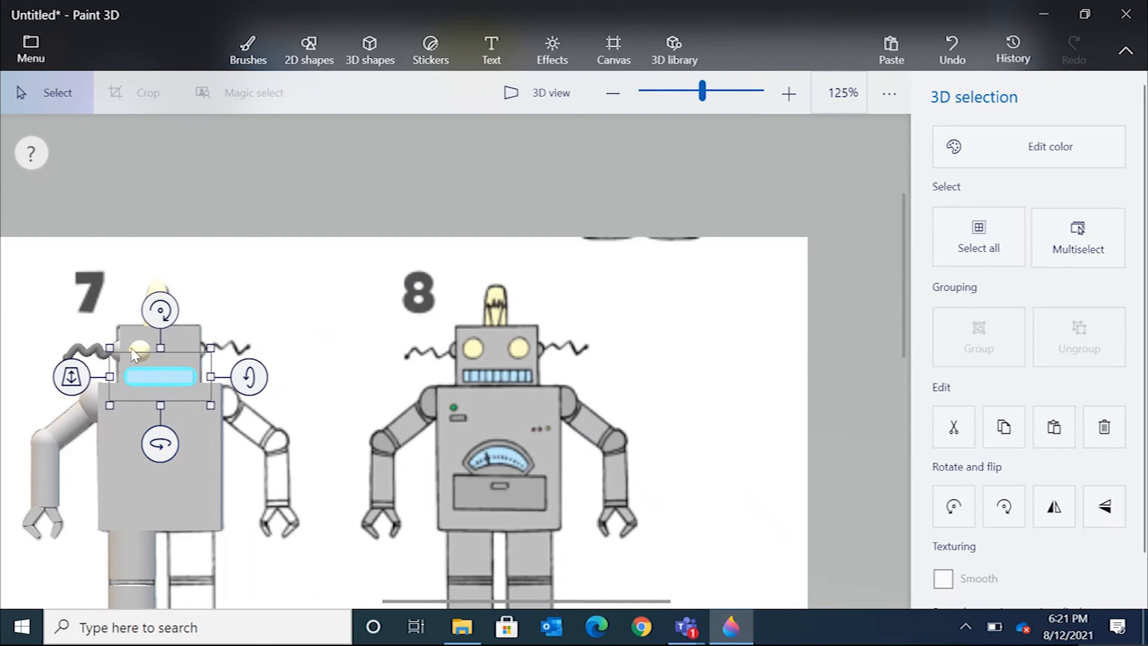
left_click_drag(80, 380, 115, 364)
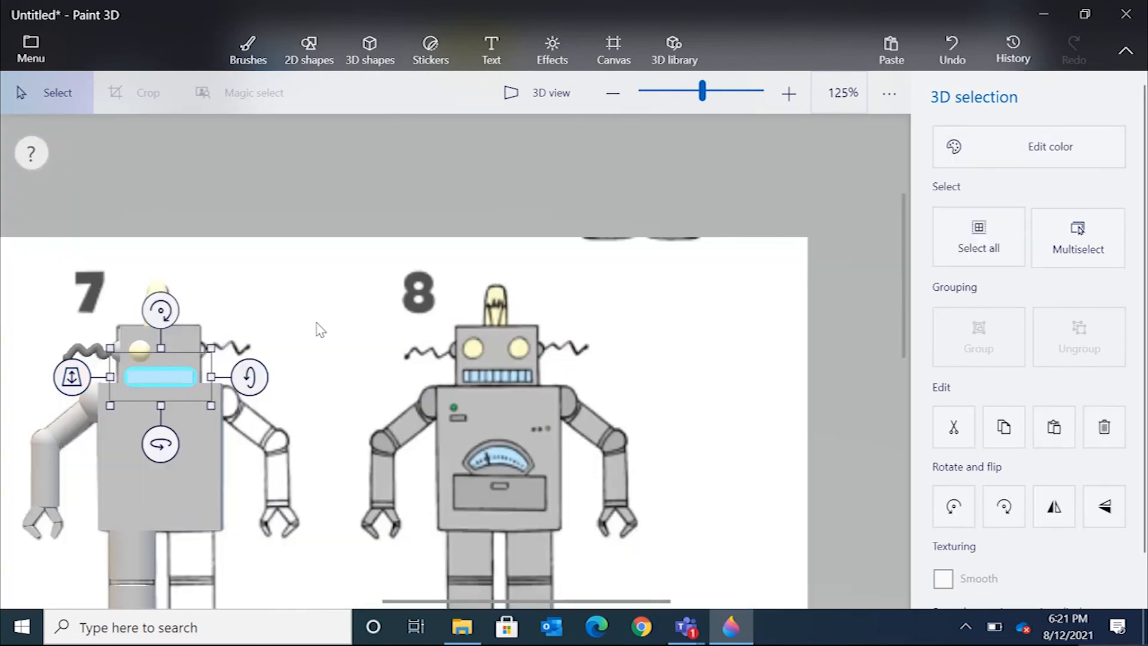
left_click(315, 332)
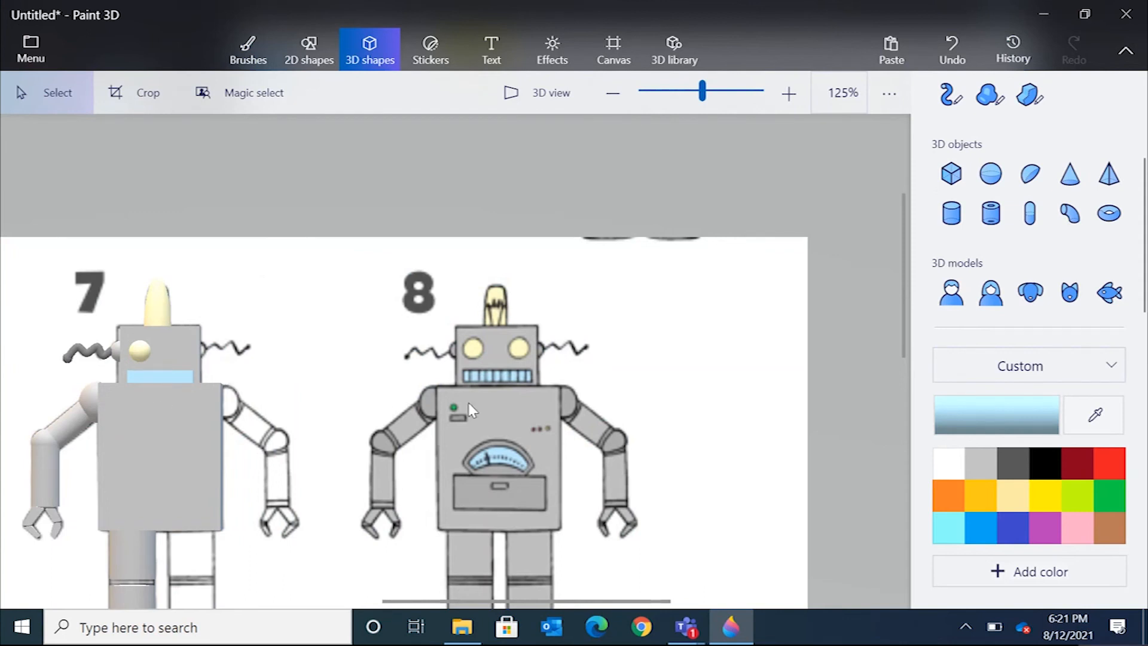
Add a hemisphere in the green of robot 8's button, rotate it to face forward and shrink it to a tiny button.
left_click(1030, 174)
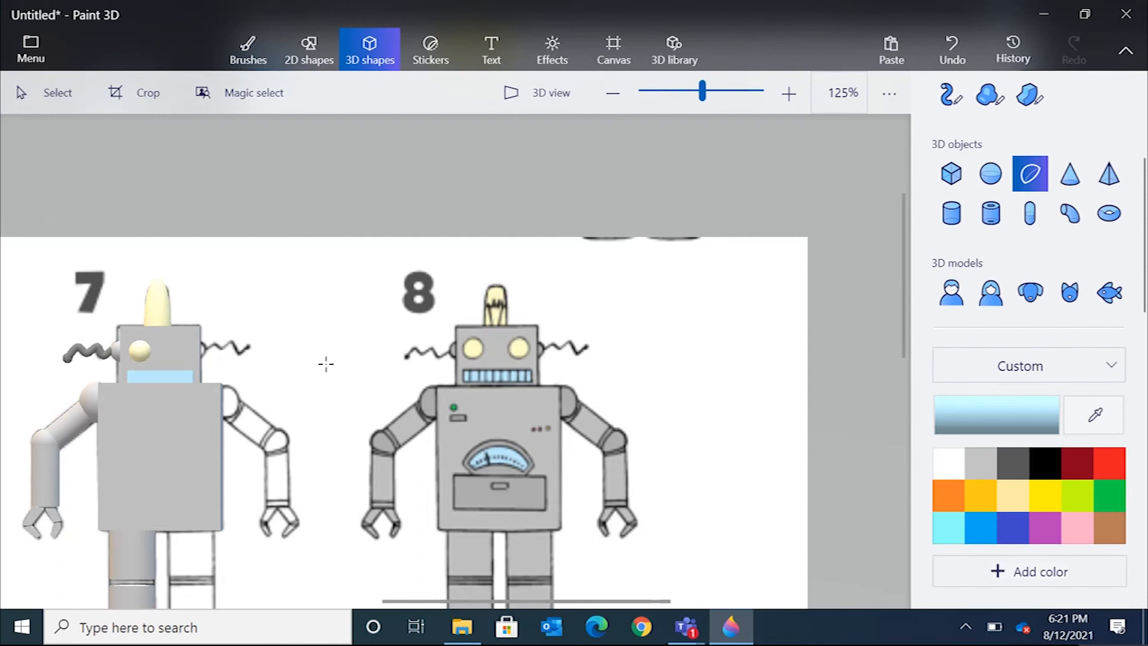
left_click(1094, 414)
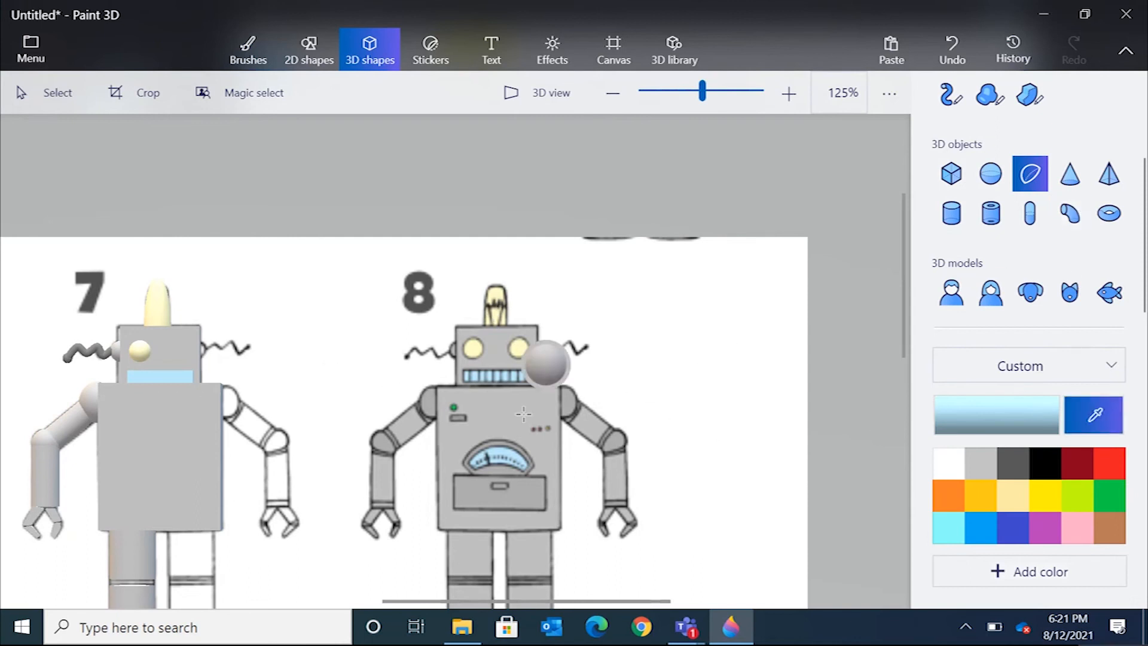
left_click(454, 407)
left_click(320, 332)
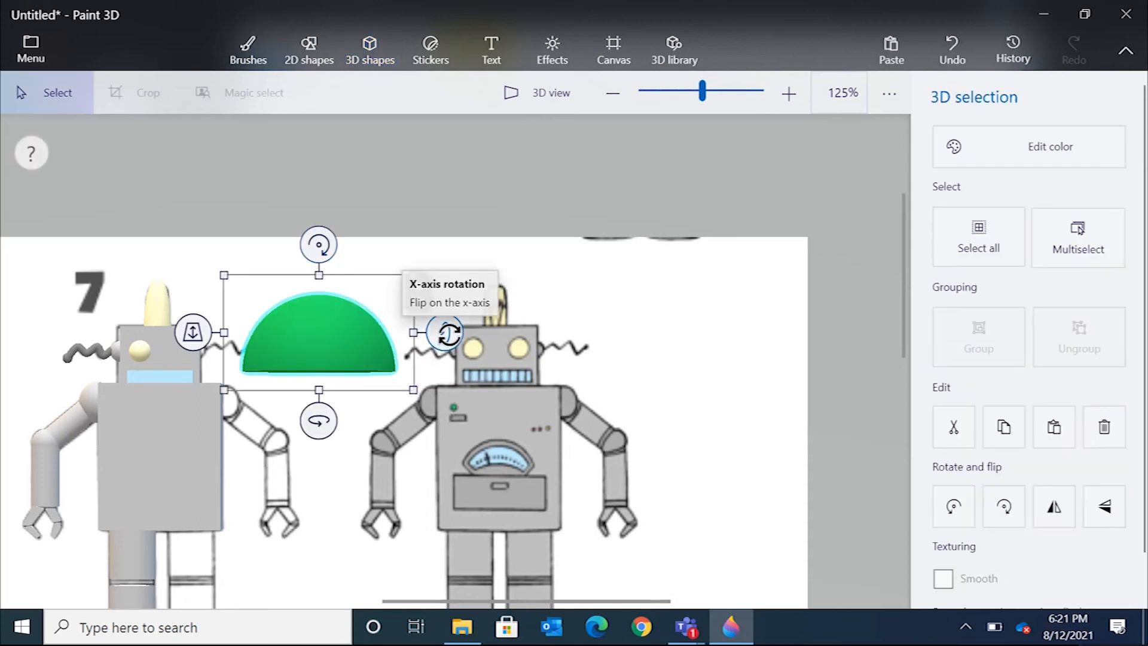
left_click_drag(448, 333, 455, 383)
left_click_drag(422, 229, 274, 375)
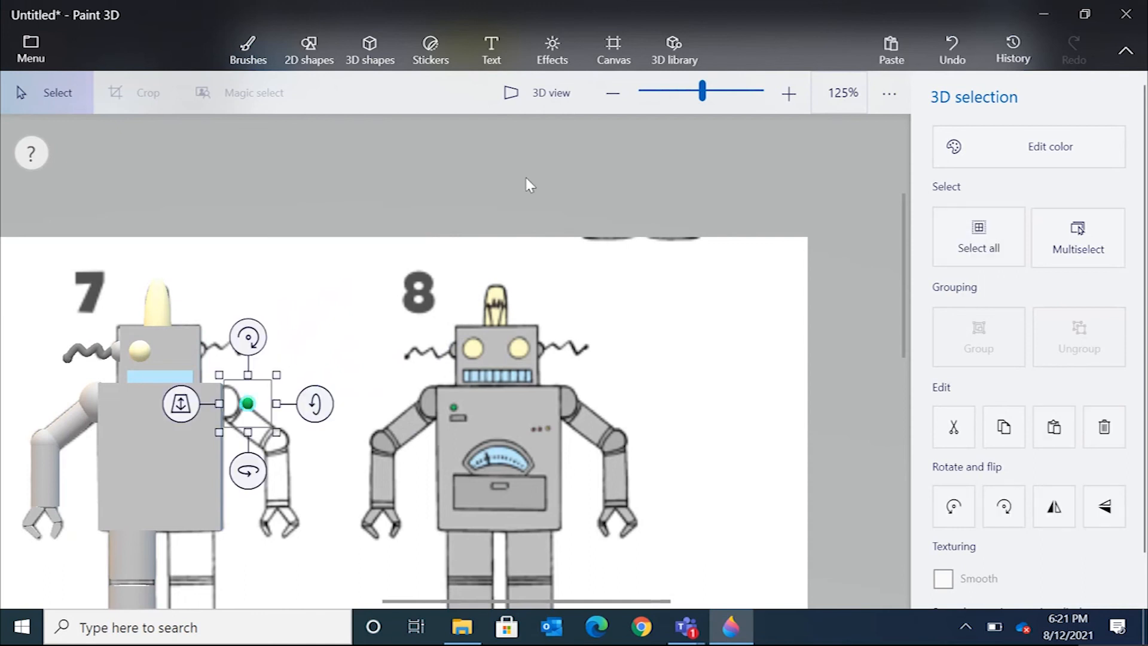
Move the green button onto the upper left of robot 7's body.
left_click_drag(704, 88, 706, 88)
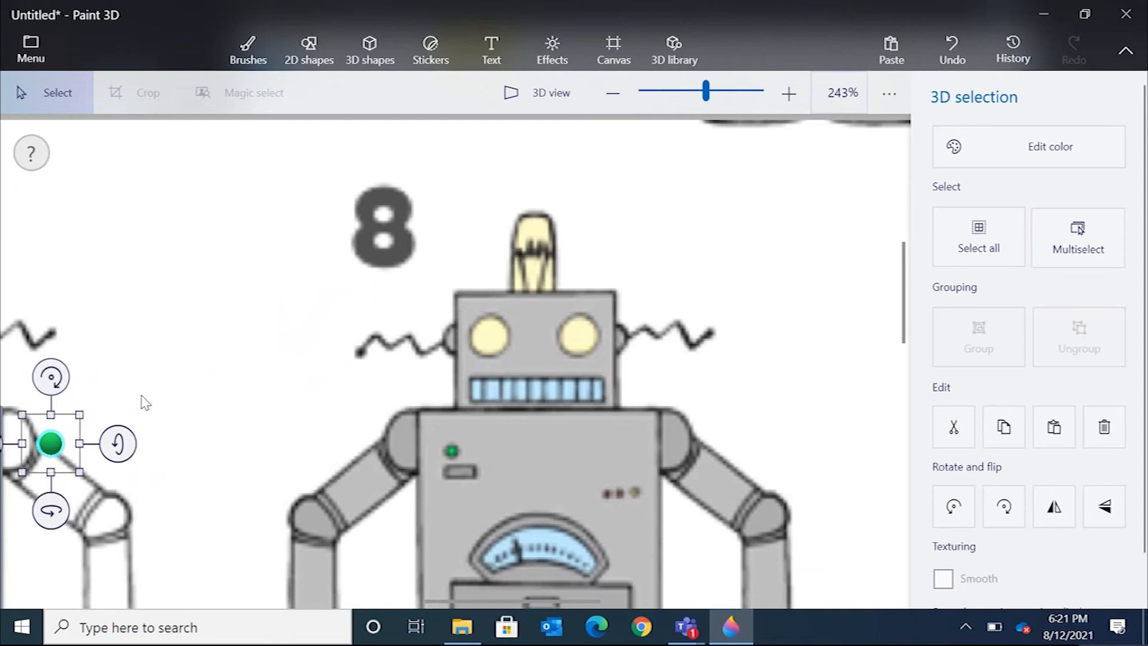
right_click_drag(197, 406, 655, 264)
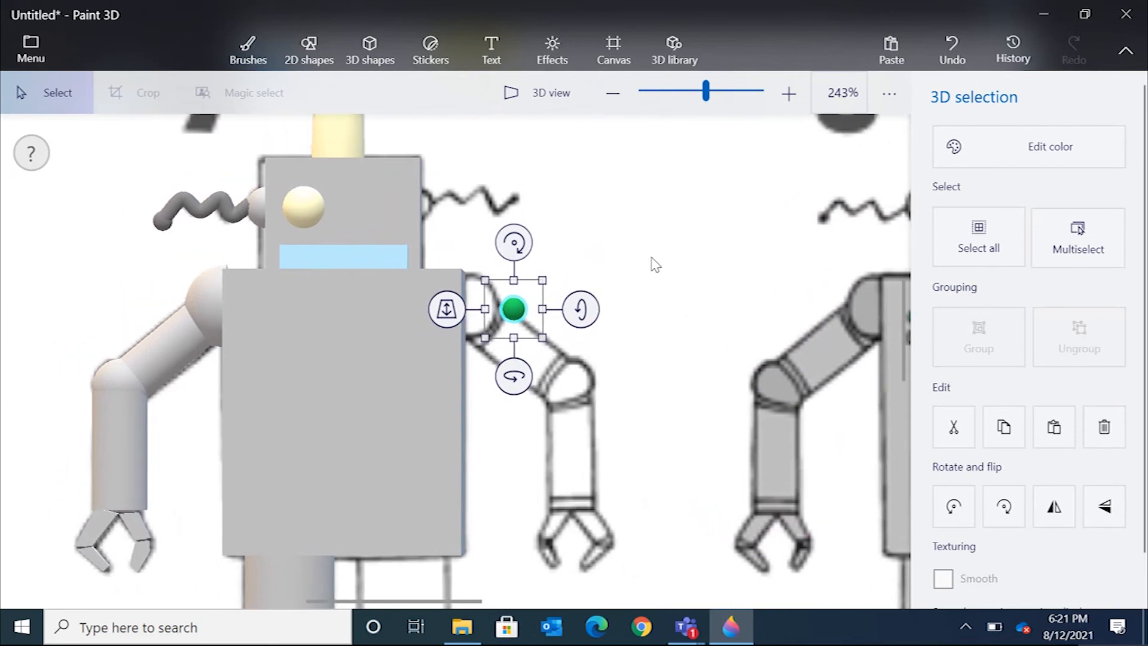
left_click_drag(540, 290, 270, 315)
key("Escape")
left_click(512, 315)
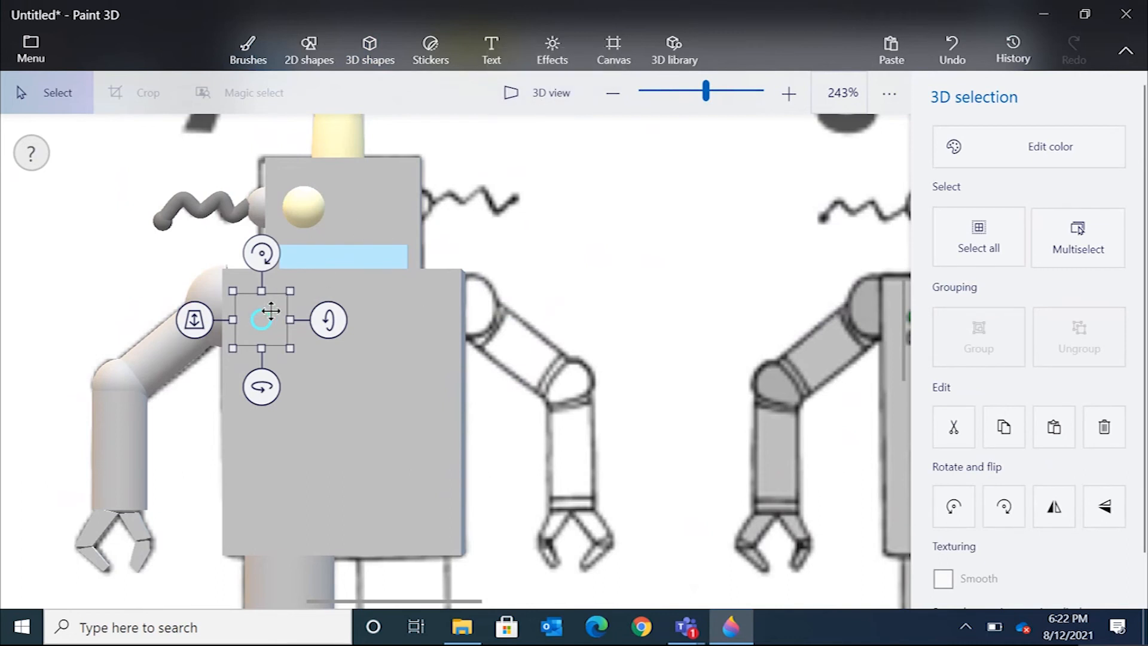
Bring the green button forward in depth onto the body's front face.
left_click_drag(195, 321, 195, 371)
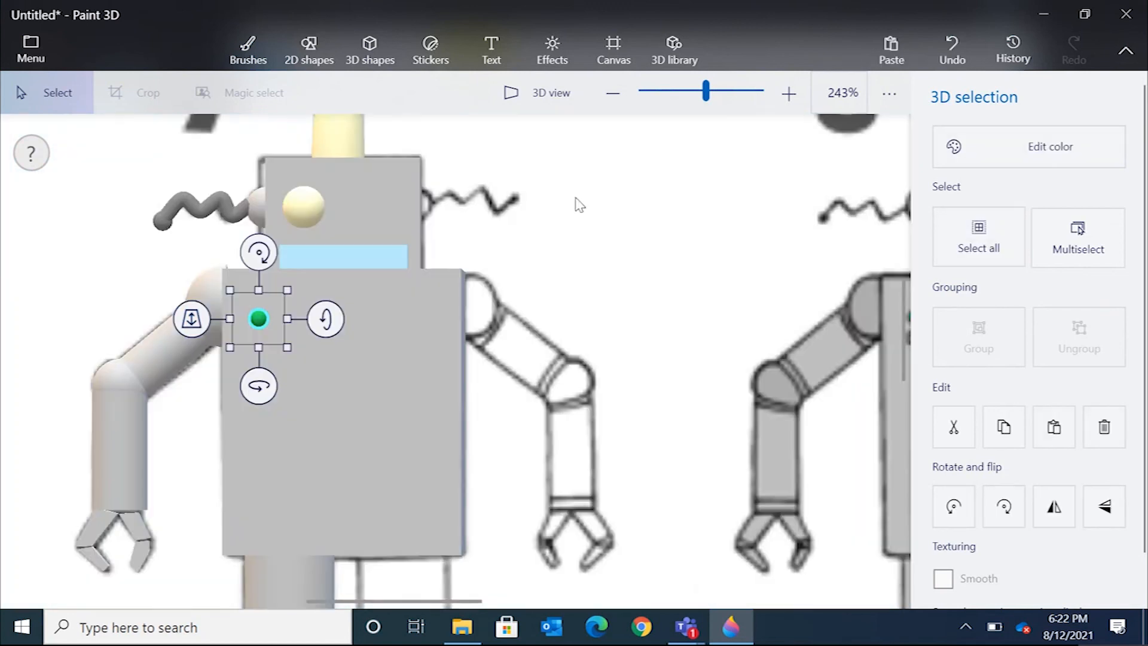
left_click(600, 218)
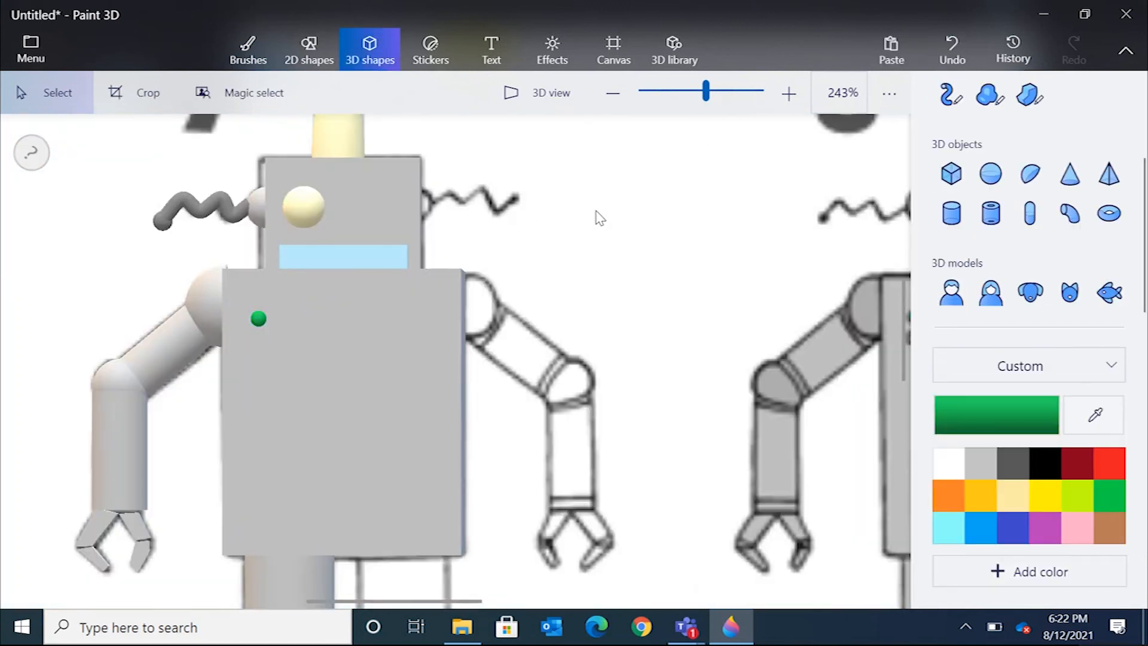
scroll(676, 319, "down", 5)
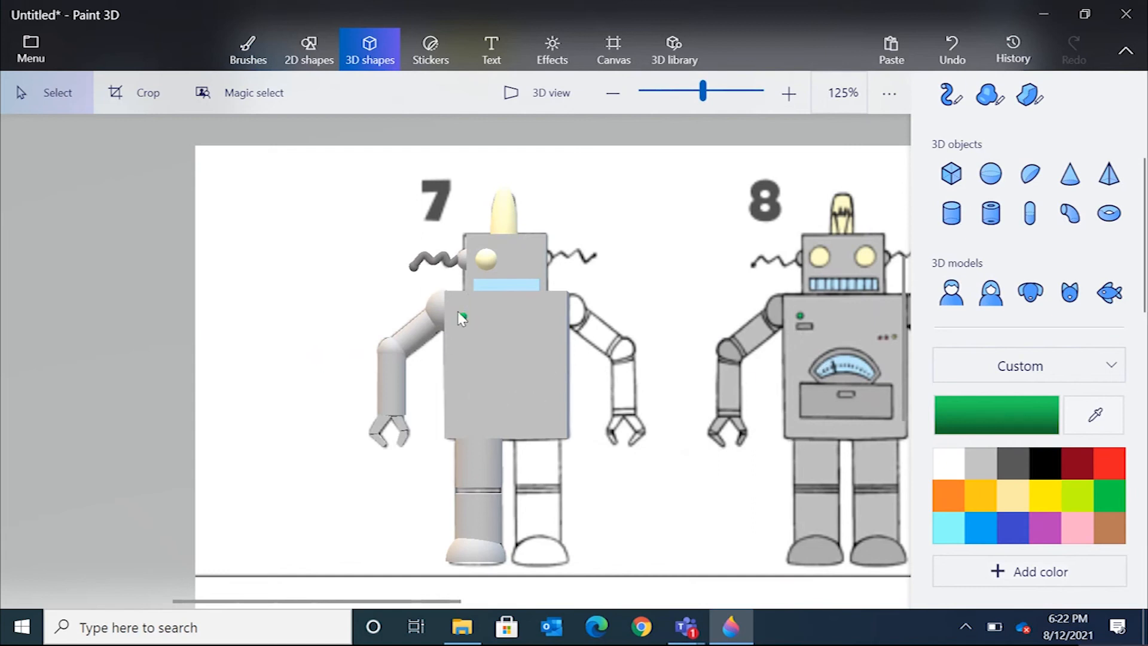
left_click(439, 302)
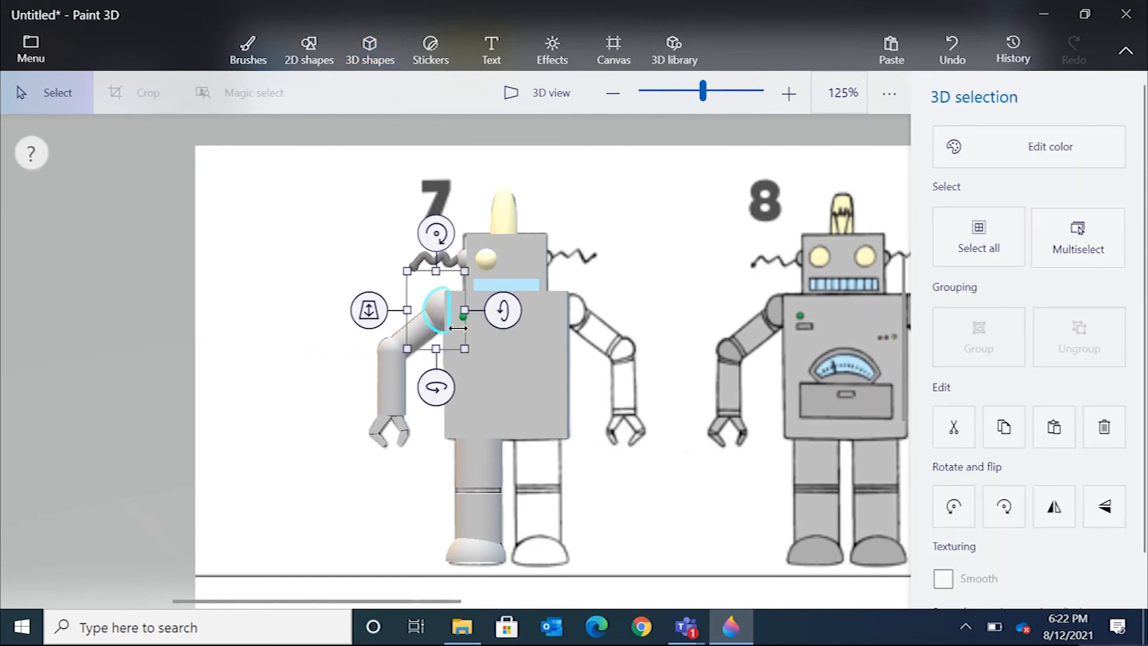
key("ctrl")
key("ctrl")
left_click(418, 332, "ctrl")
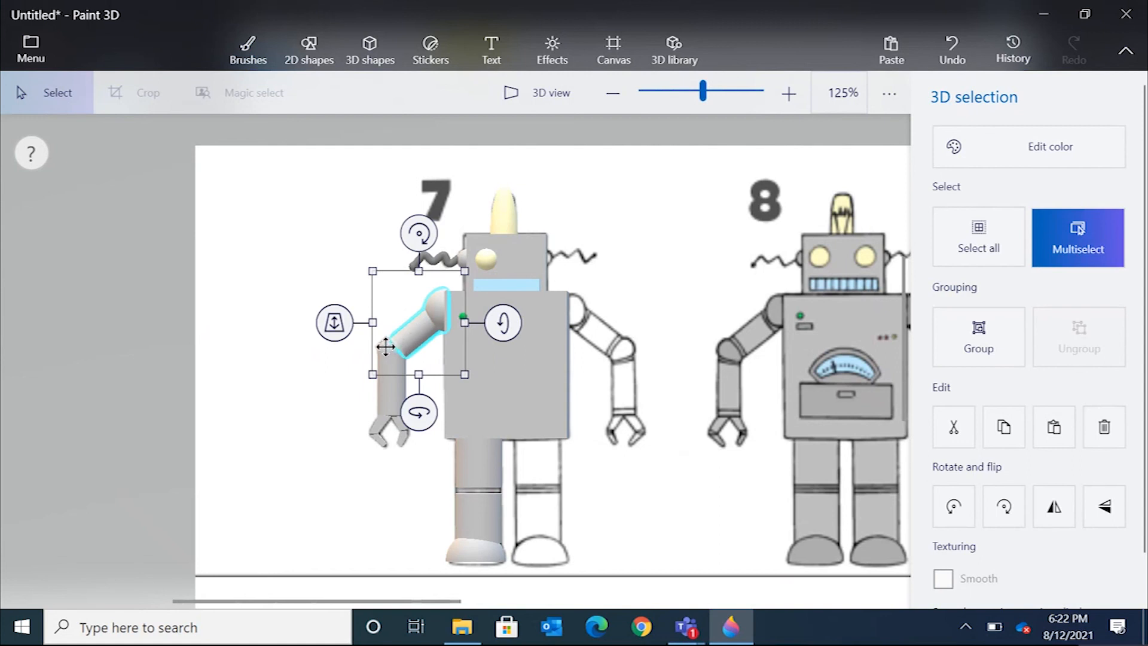
left_click(387, 347, "ctrl")
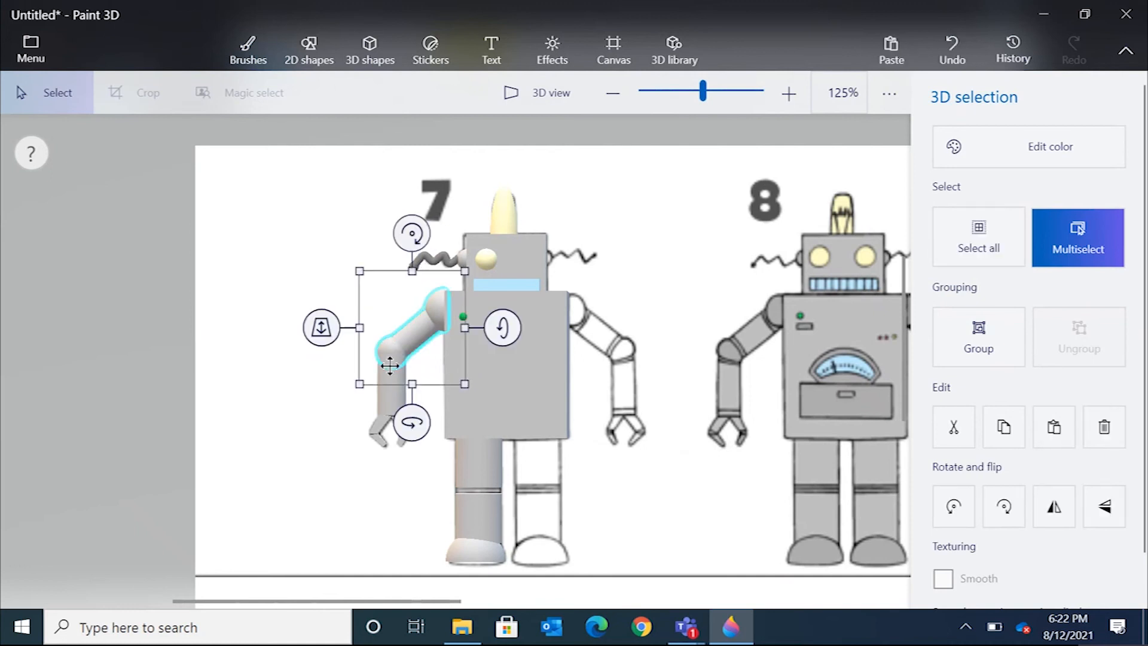
left_click(386, 399, "ctrl")
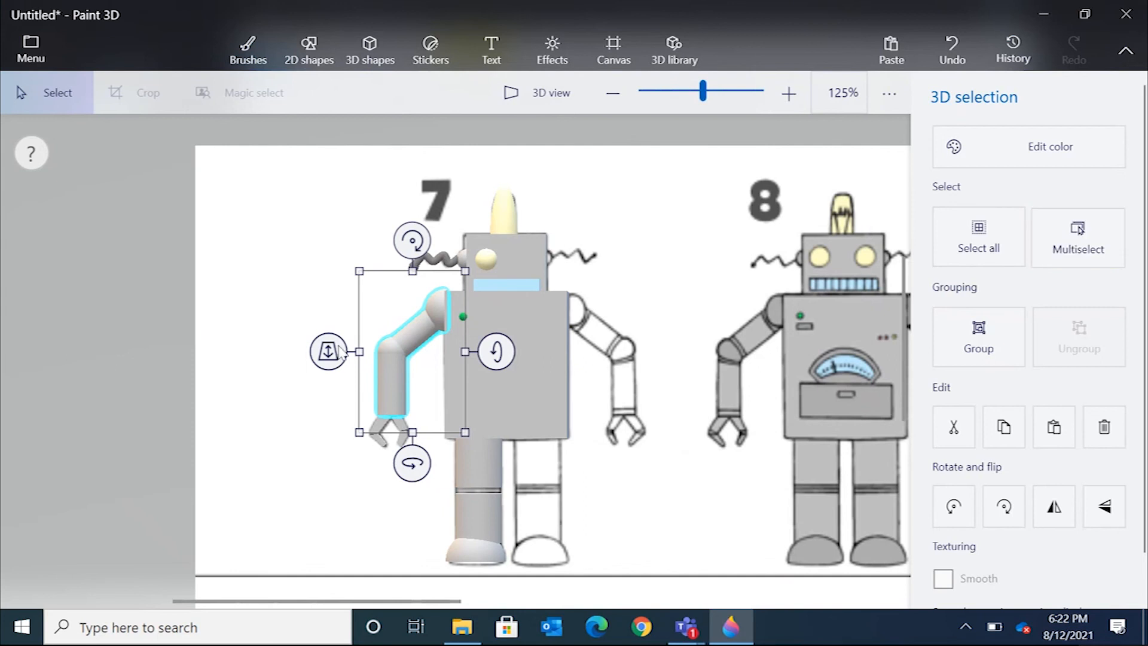
left_click(290, 278)
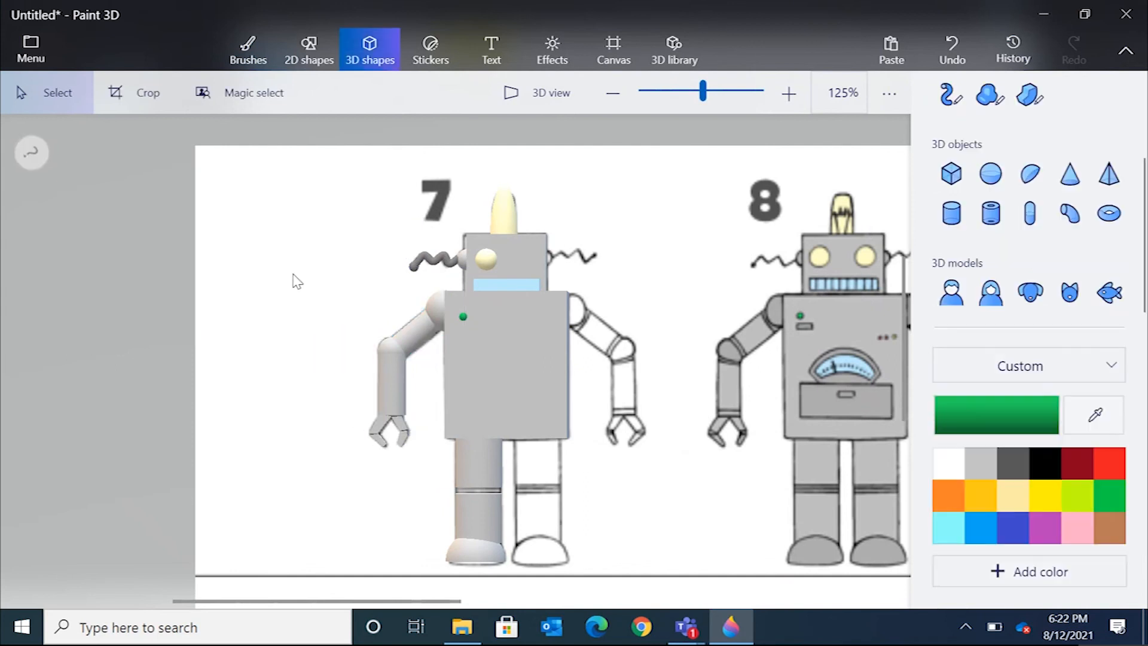
Select all segments of robot 7's left arm together and nudge them slightly upward.
mouse_move(327, 282)
left_mouse_down()
mouse_move(362, 387)
mouse_move(407, 448)
mouse_move(443, 472)
left_mouse_up()
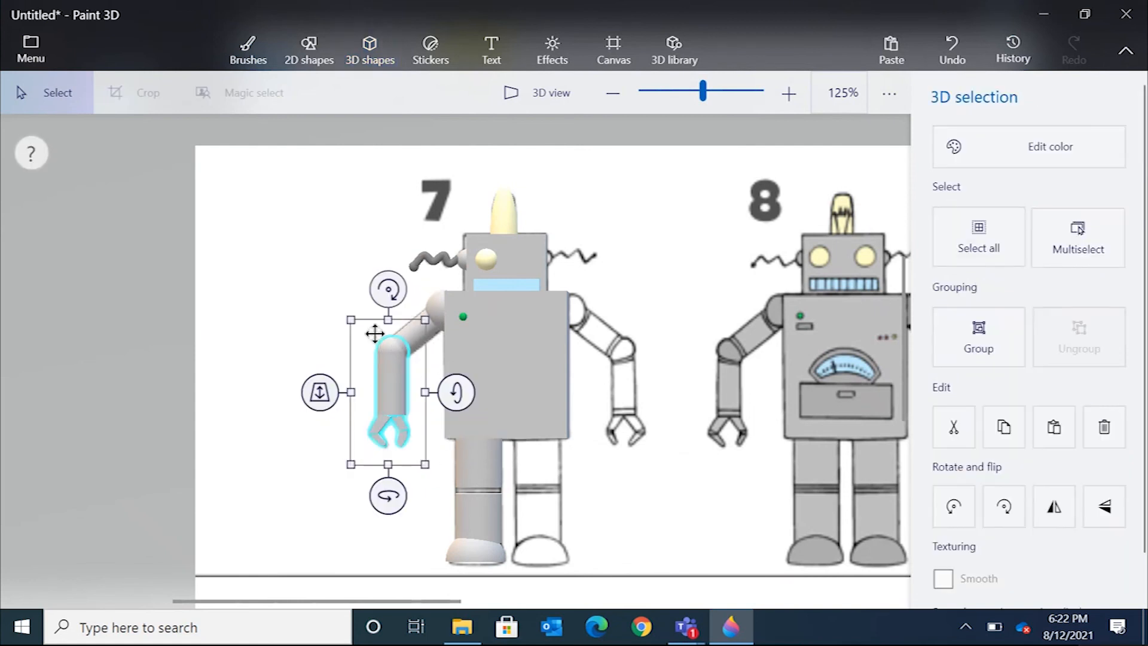
left_click(415, 330, "ctrl")
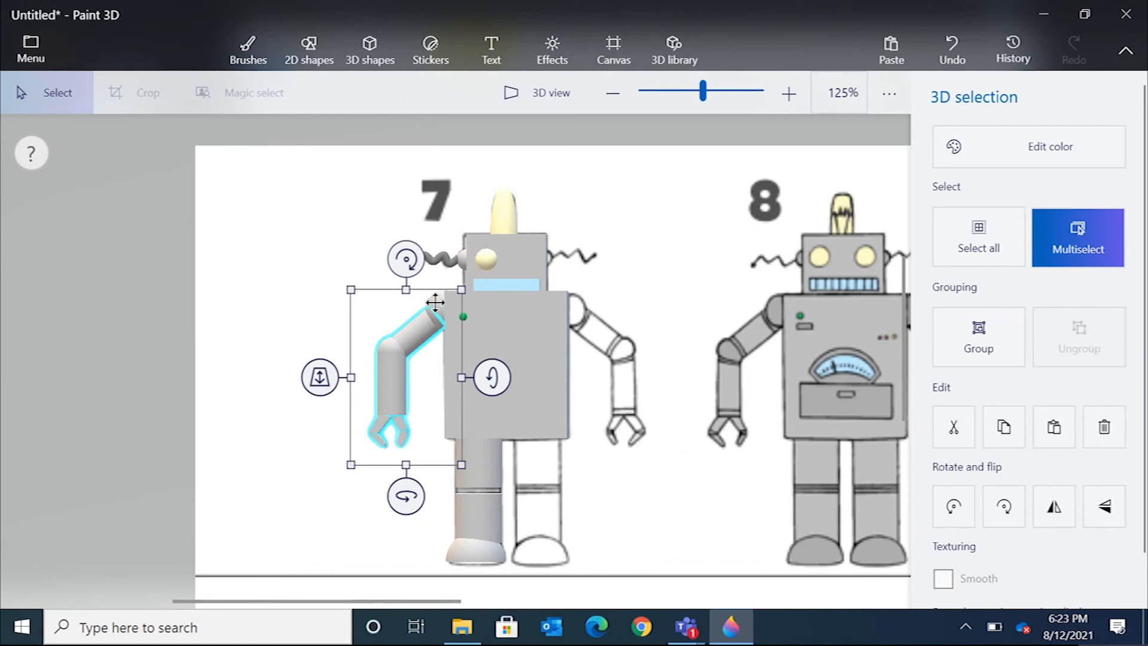
left_click_drag(435, 300, 439, 282, "ctrl")
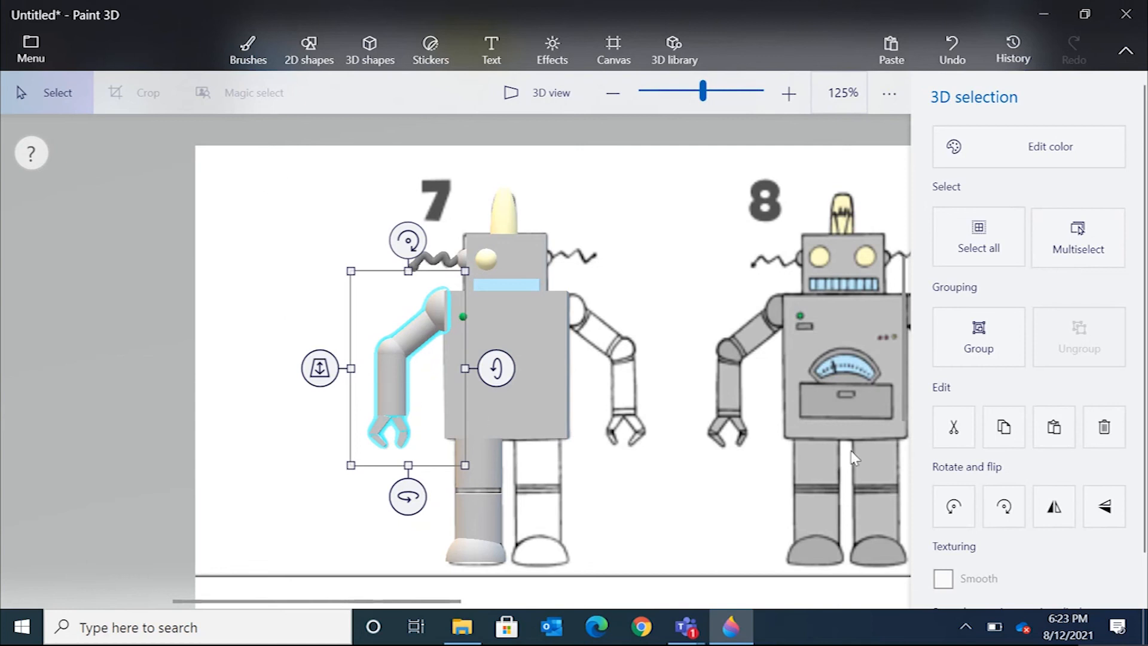
Group robot 7's left arm segments, copy the arm, and paste a duplicate moved to the body's right side.
left_click(978, 332)
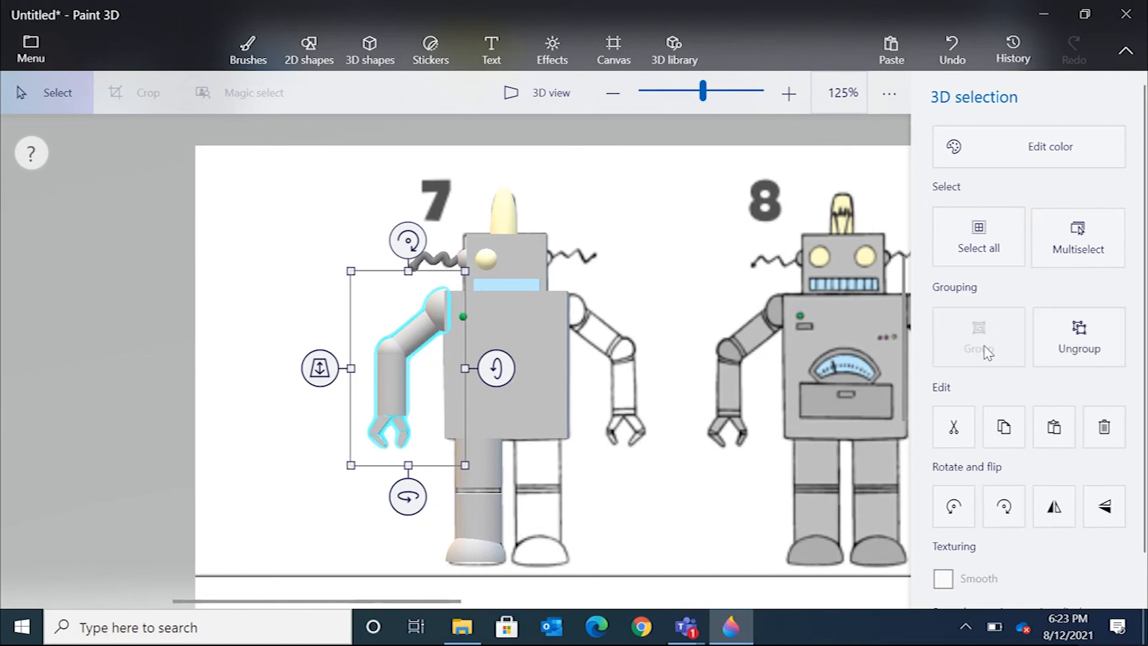
right_click(448, 367)
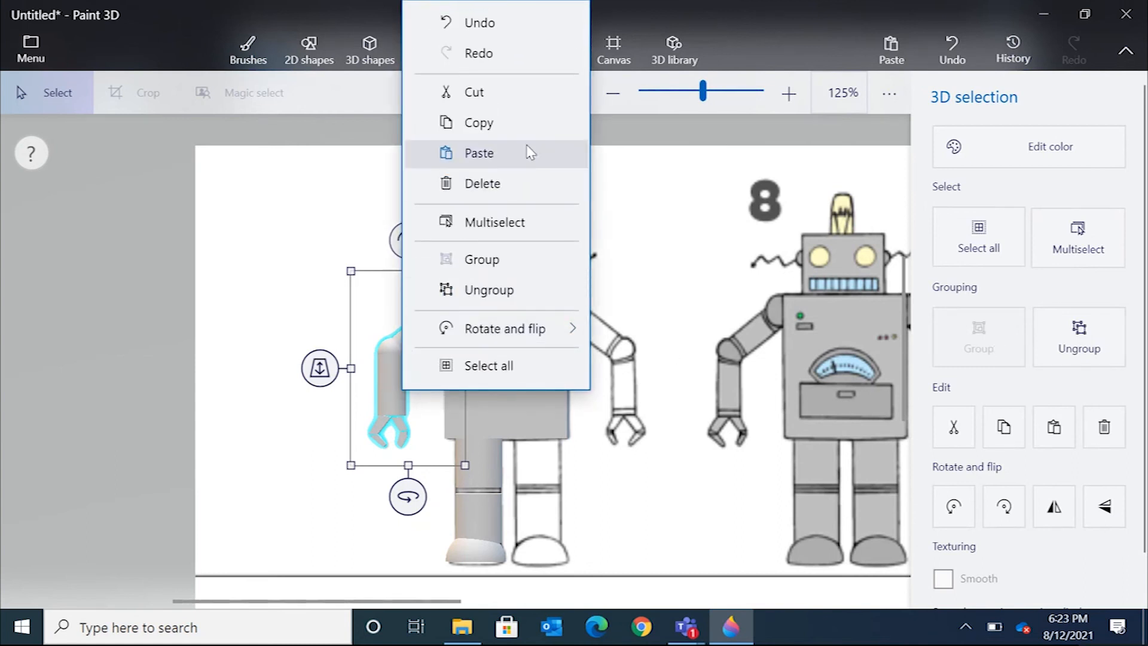
left_click(531, 129)
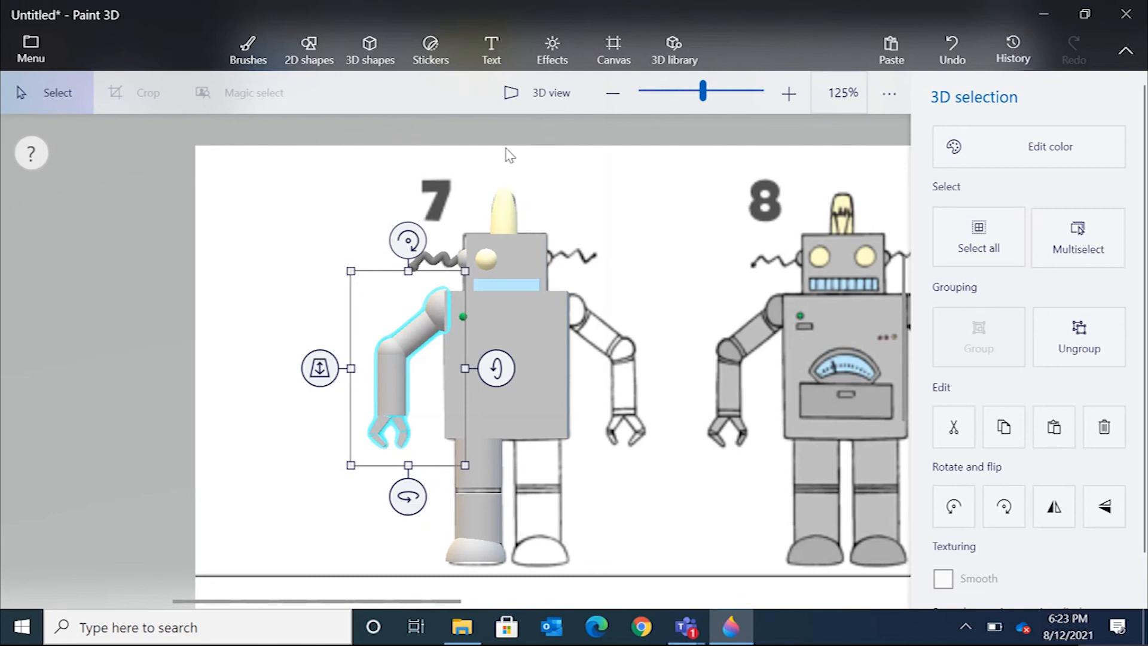
right_click(321, 299)
left_click(422, 421)
left_click_drag(386, 358, 631, 365)
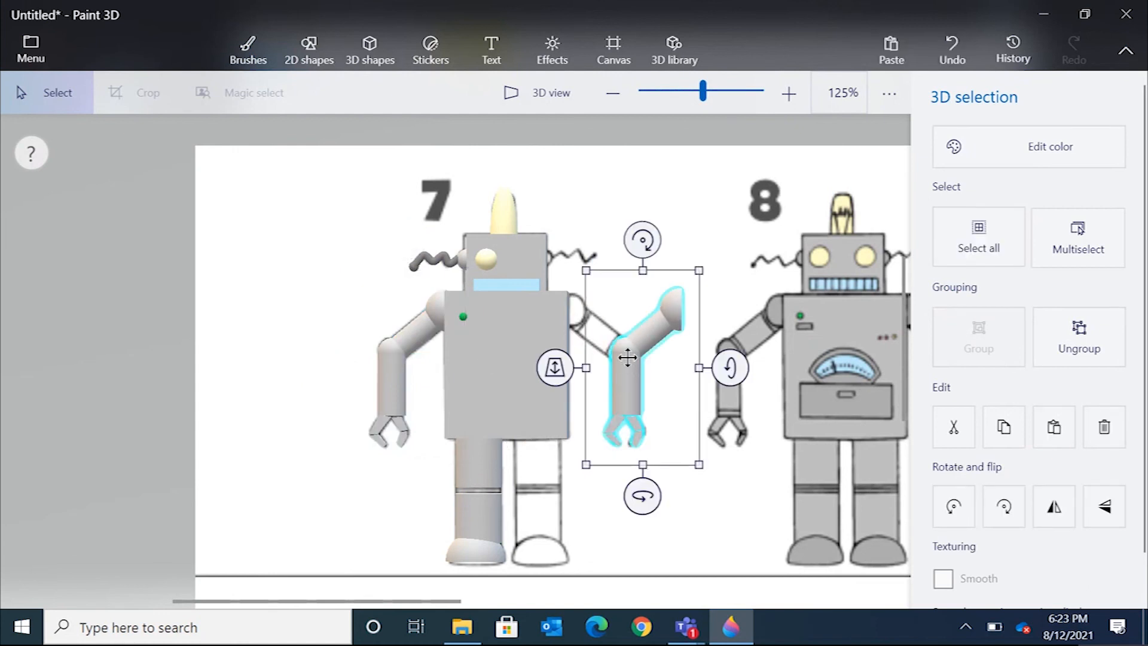
Flip the copied arm horizontally and fit it against robot 7's right shoulder.
right_click(627, 358)
mouse_move(685, 336)
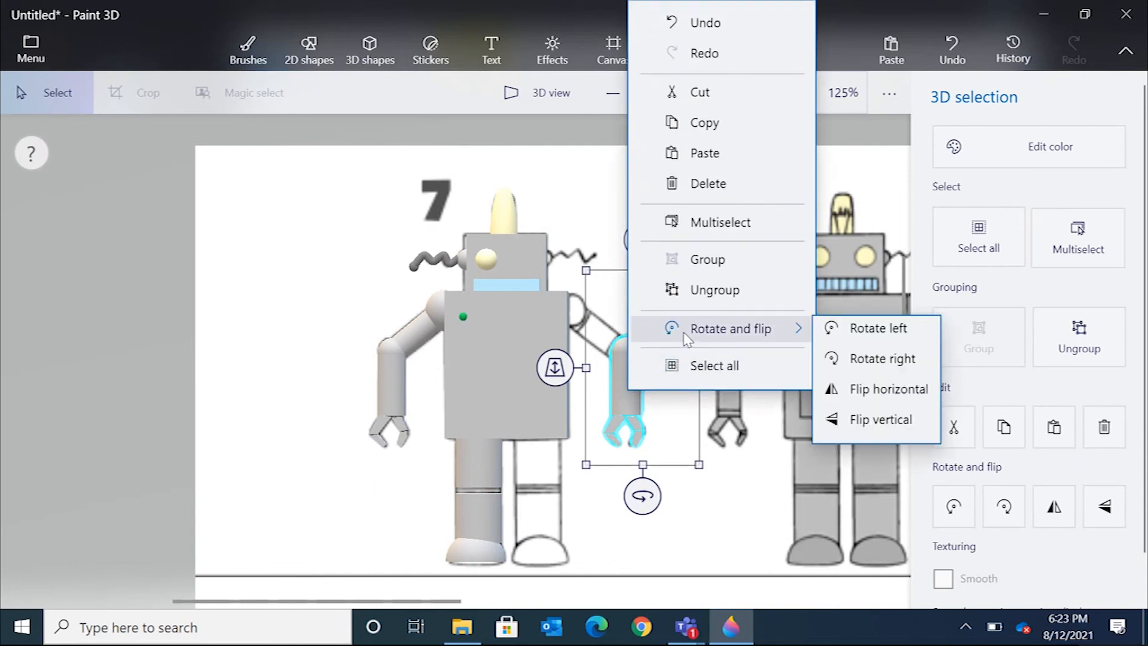
left_click(861, 400)
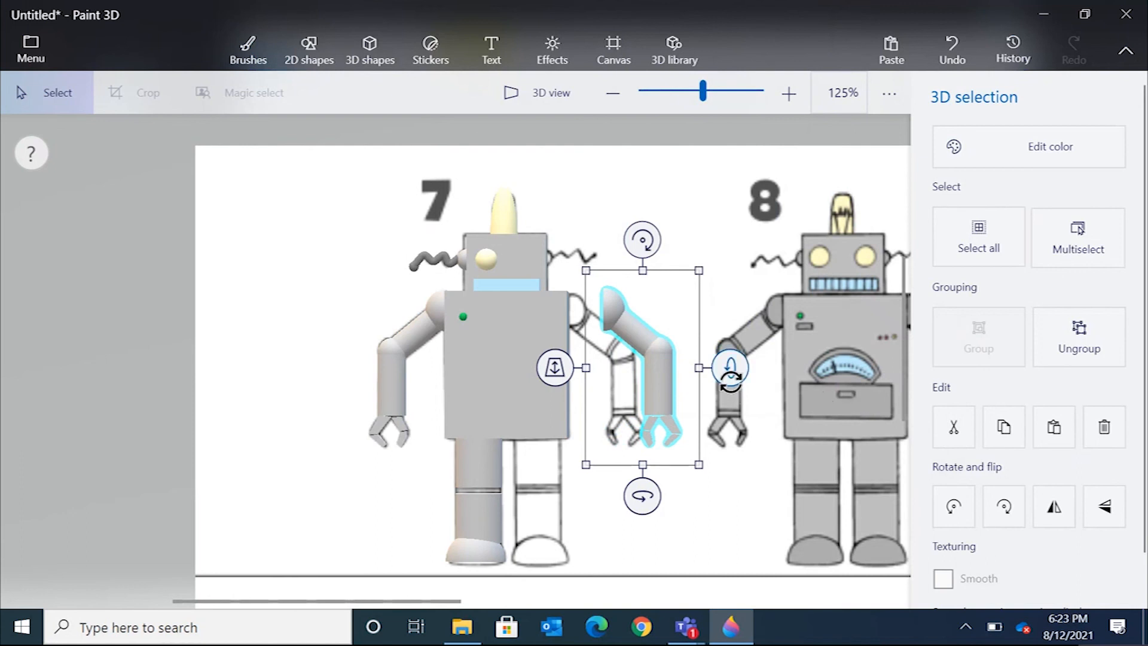
left_click_drag(648, 353, 617, 356)
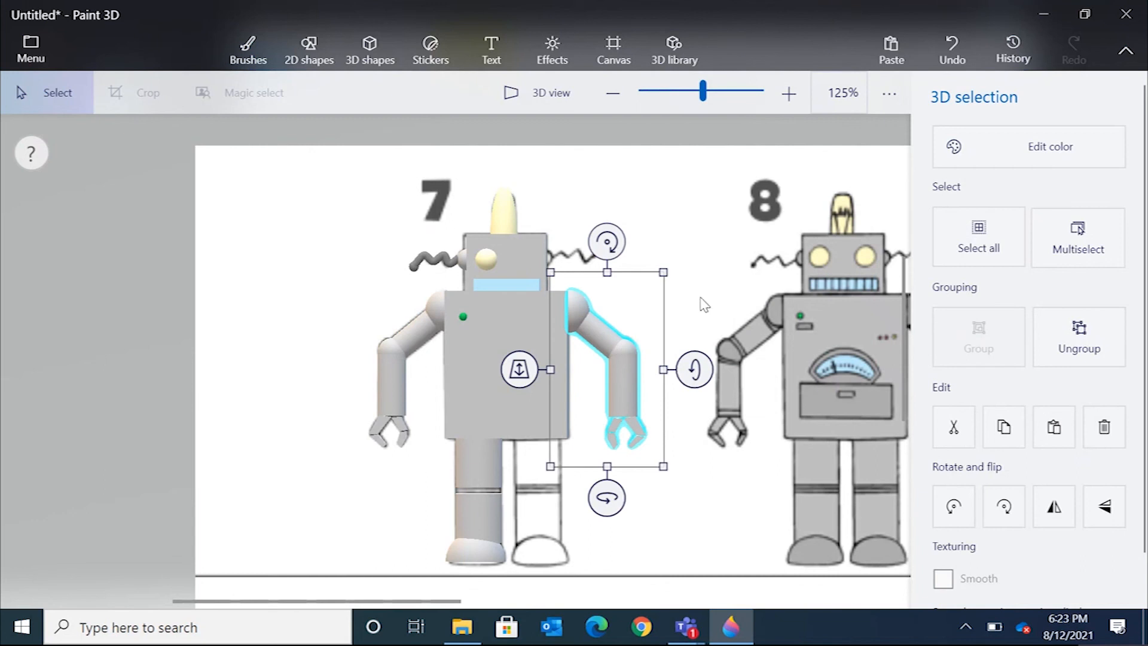
left_click(703, 304)
Select the upper leg, lower leg and foot of robot 7's left leg together and group them.
left_click(476, 460)
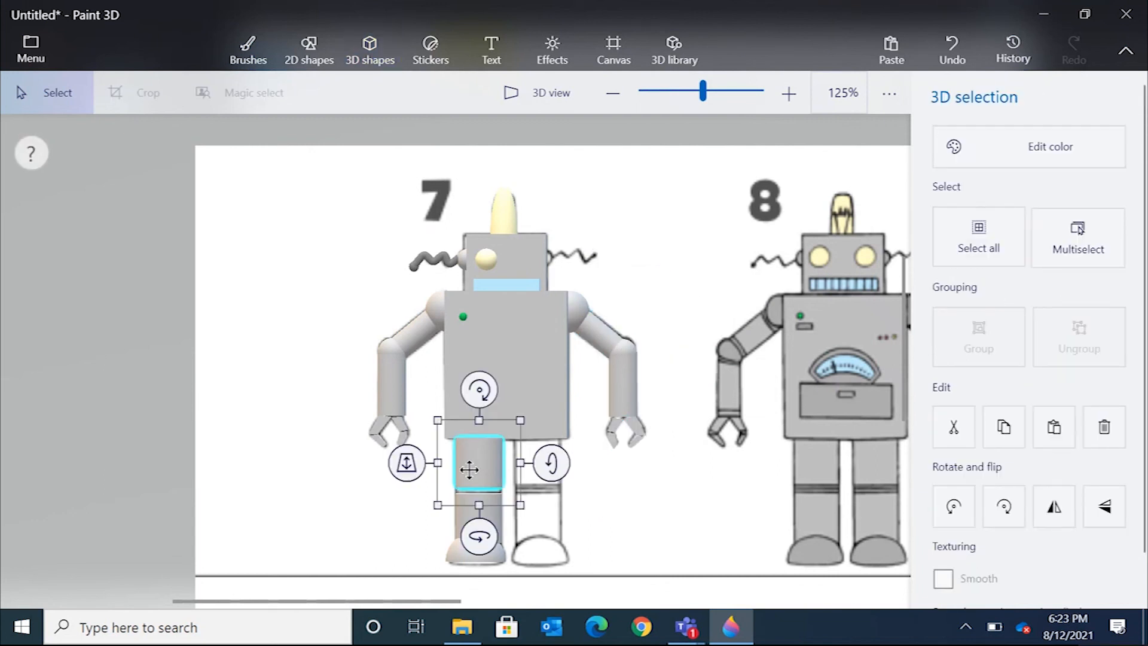
key("ctrl")
left_click(459, 515, "ctrl")
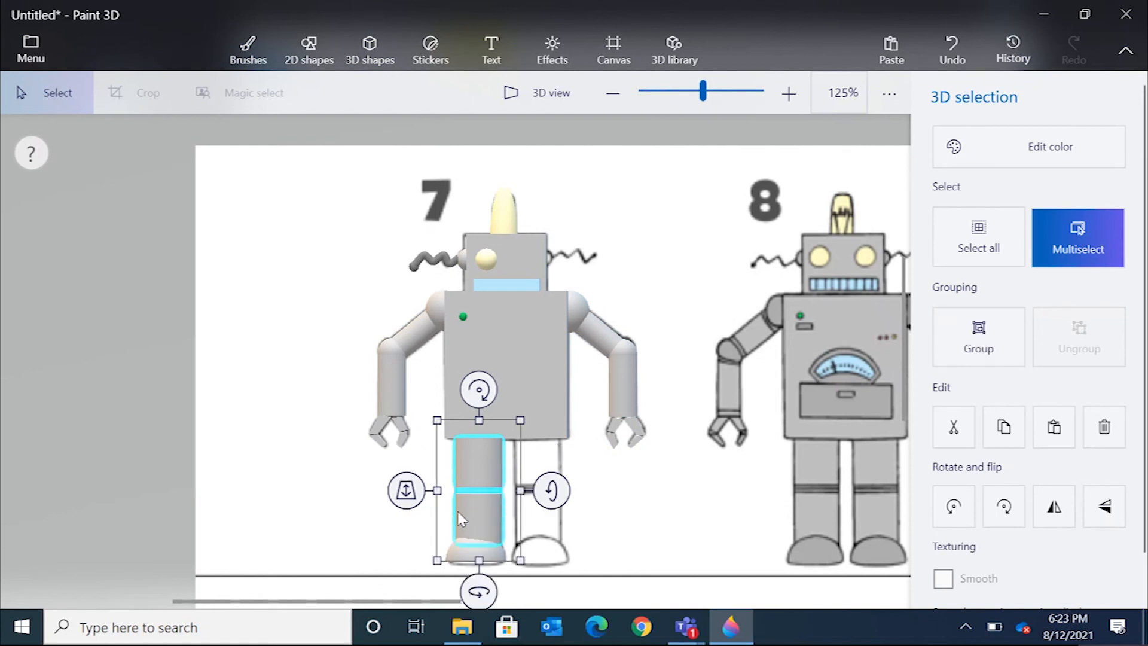
left_click(468, 552, "ctrl")
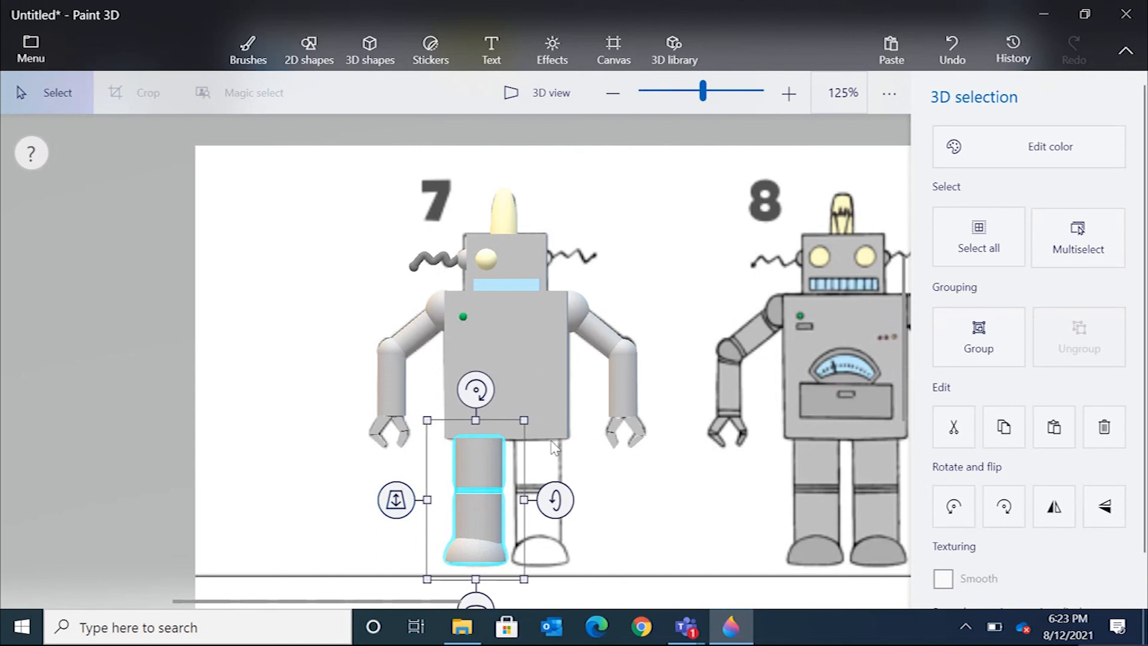
left_click(339, 452)
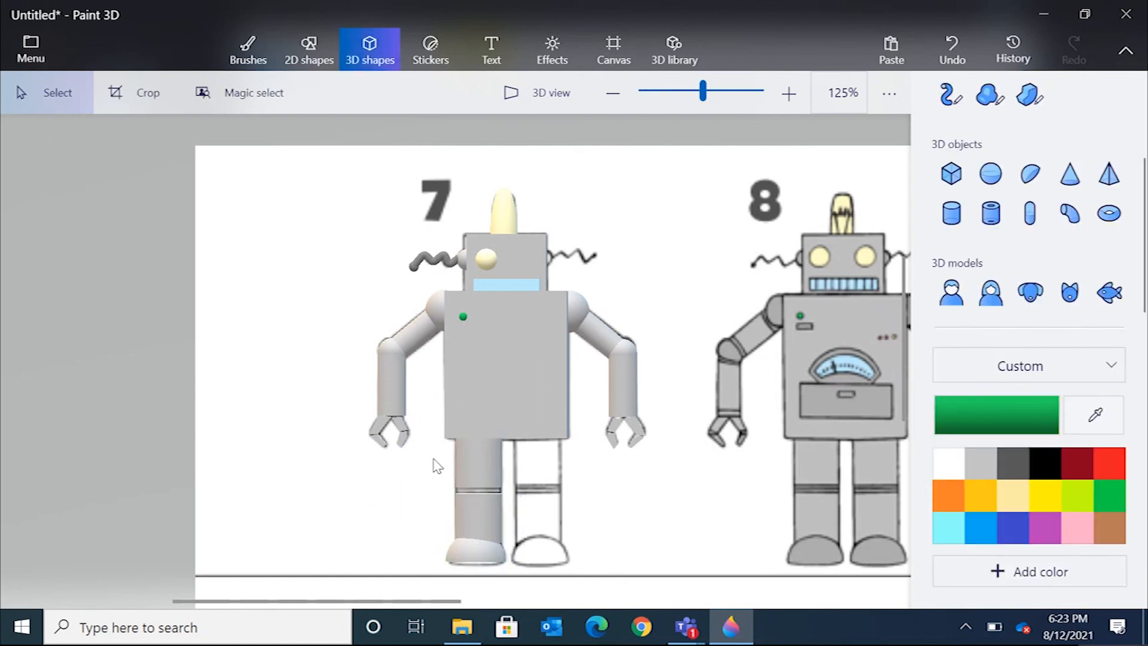
left_click_drag(432, 451, 513, 575)
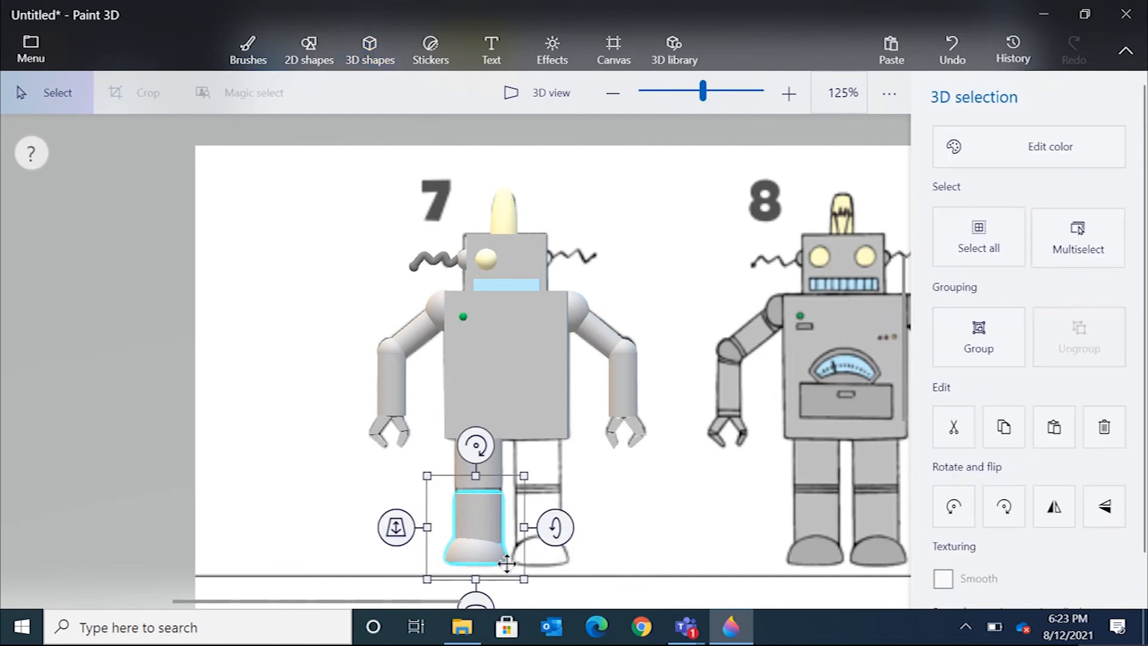
key("ctrl")
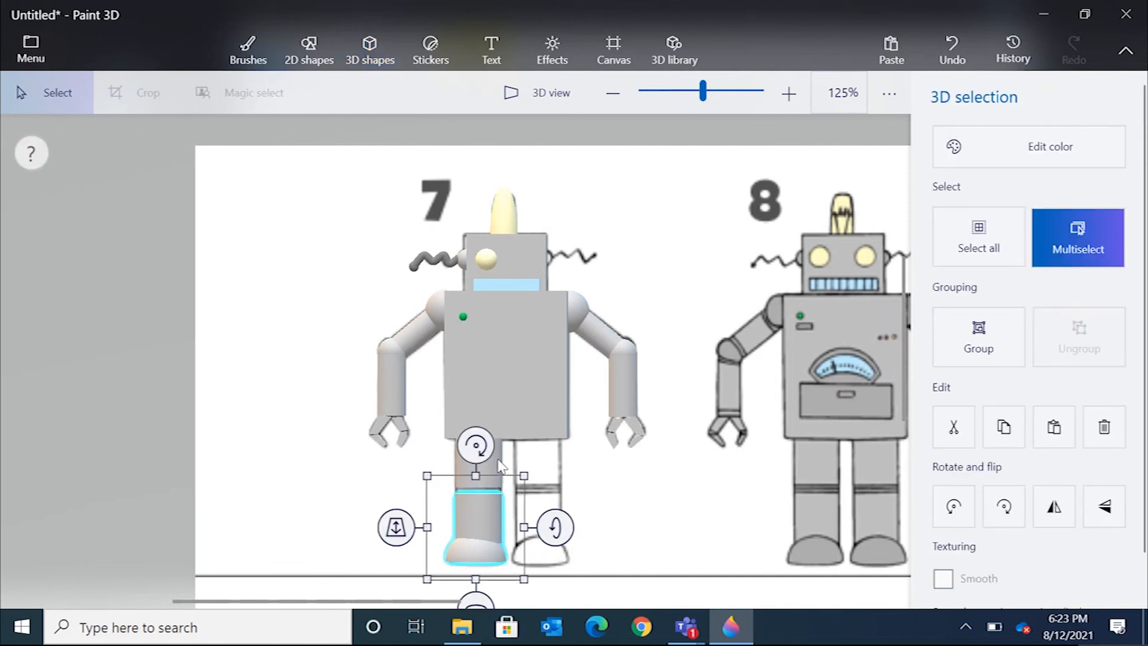
left_click(498, 466, "ctrl")
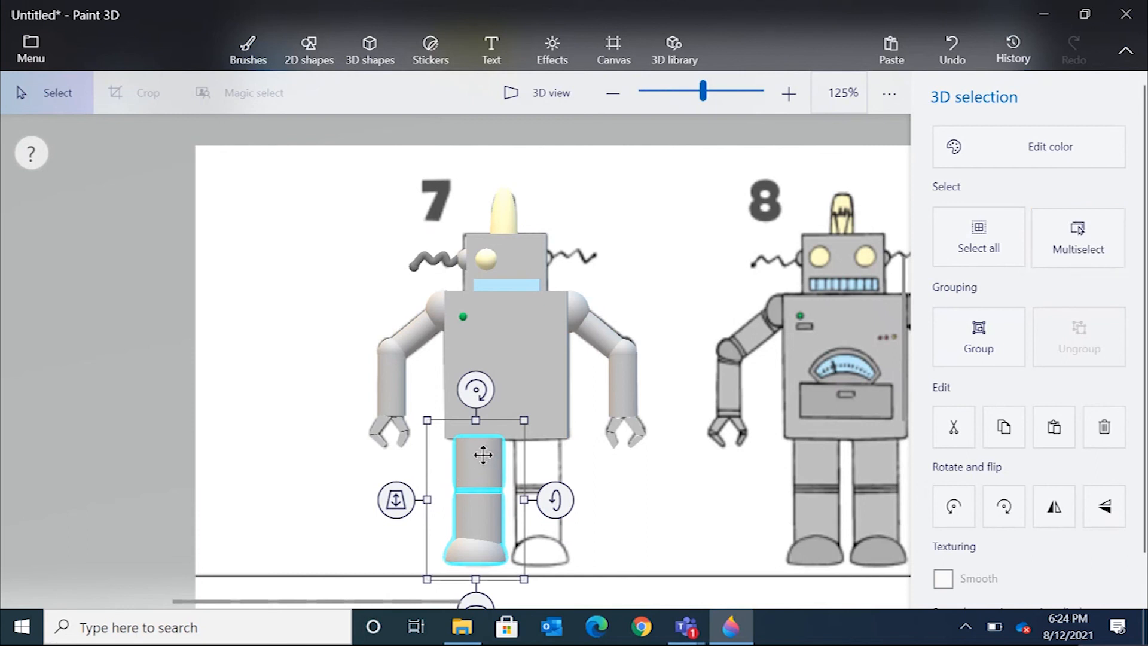
right_click(483, 454)
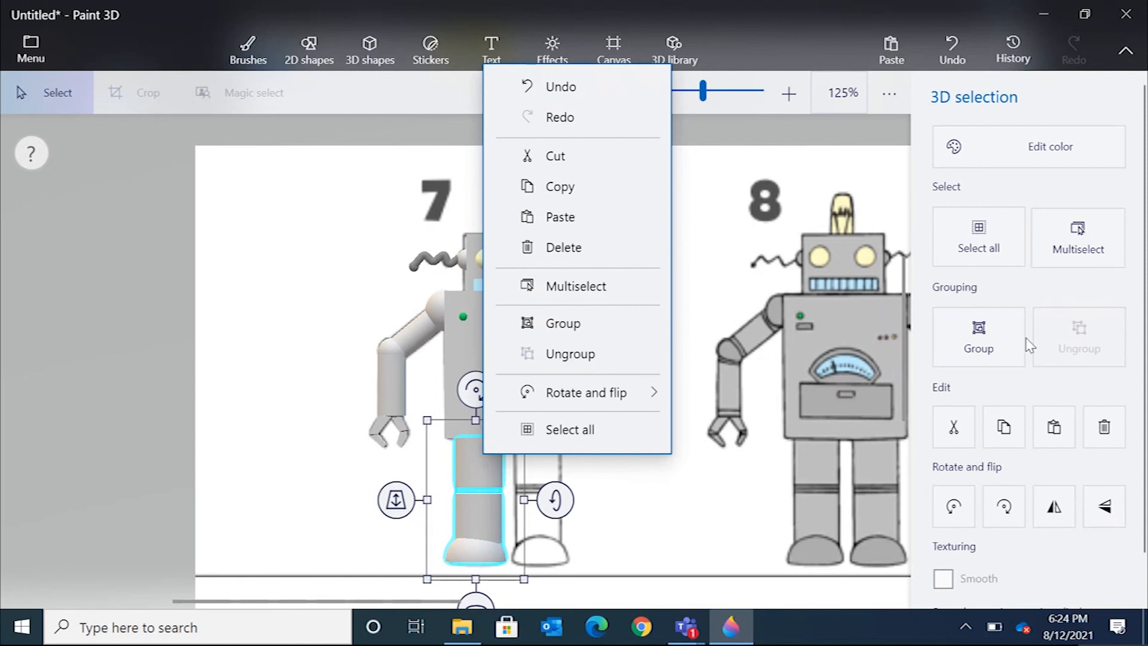
left_click(562, 322)
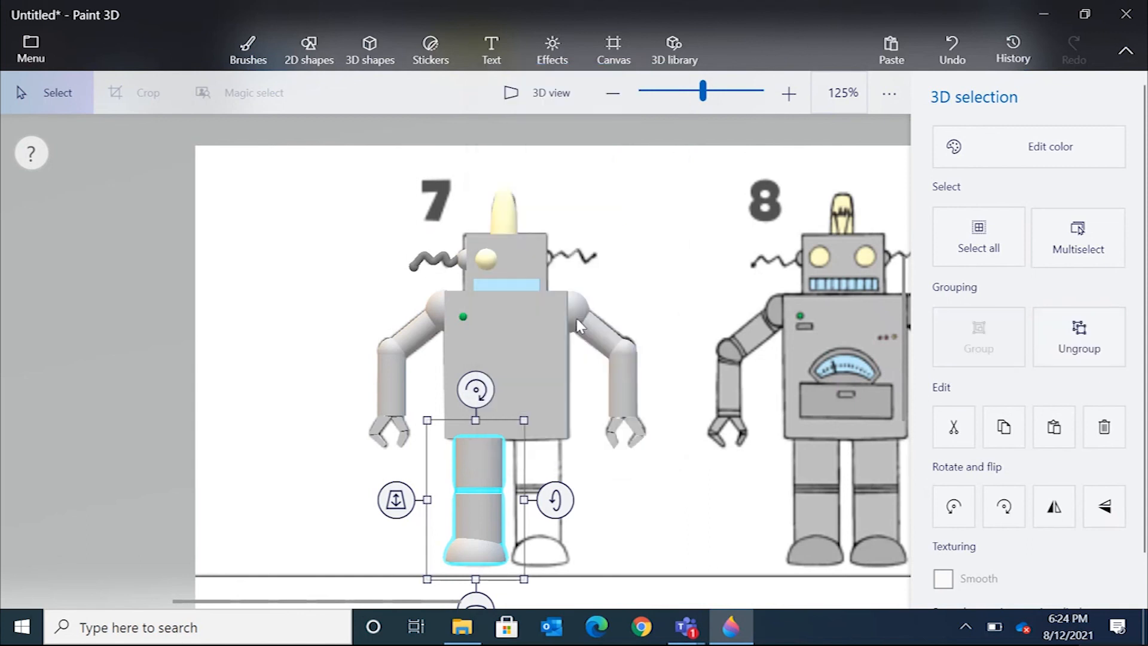
Copy the grouped leg and paste a duplicate, moving it to the right.
right_click(484, 453)
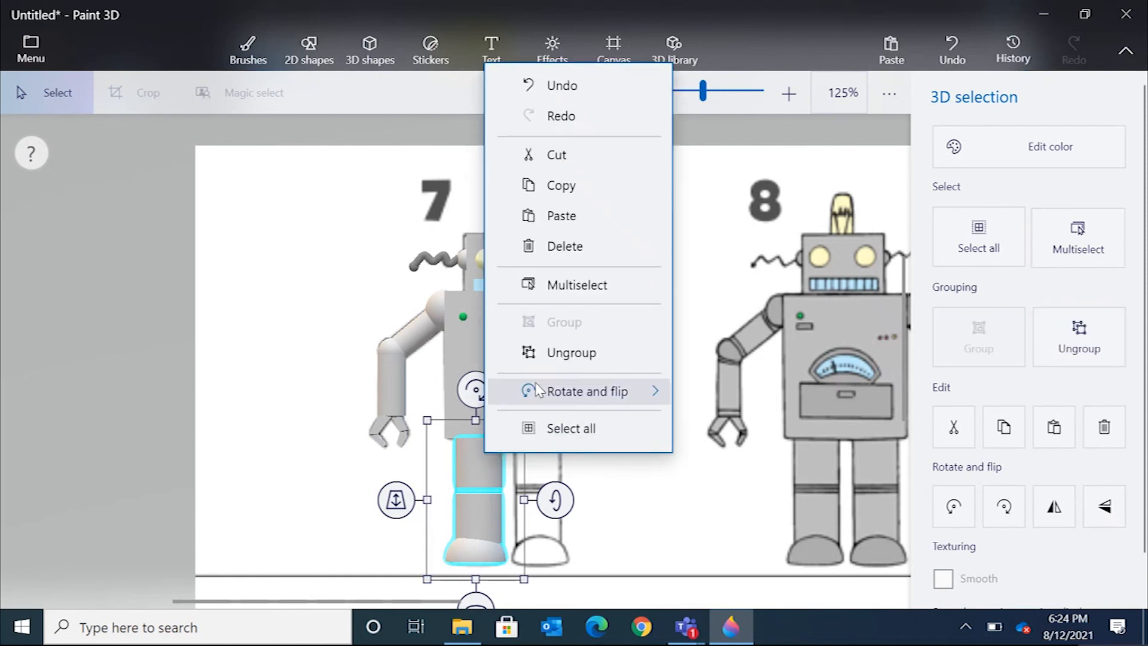
left_click(587, 183)
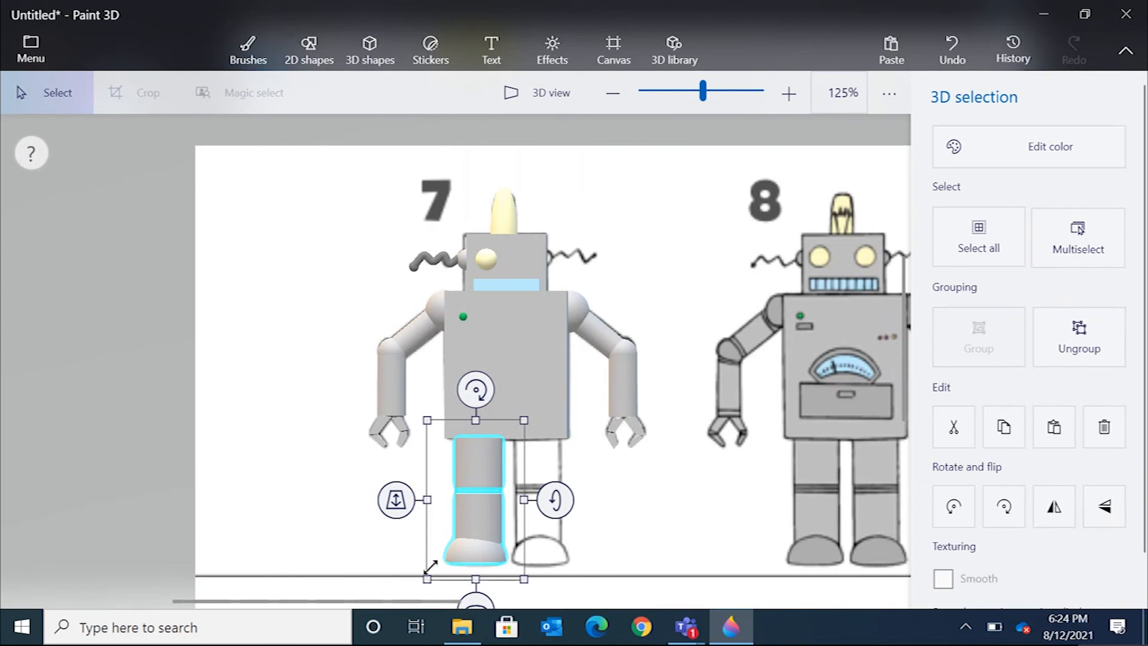
right_click(594, 451)
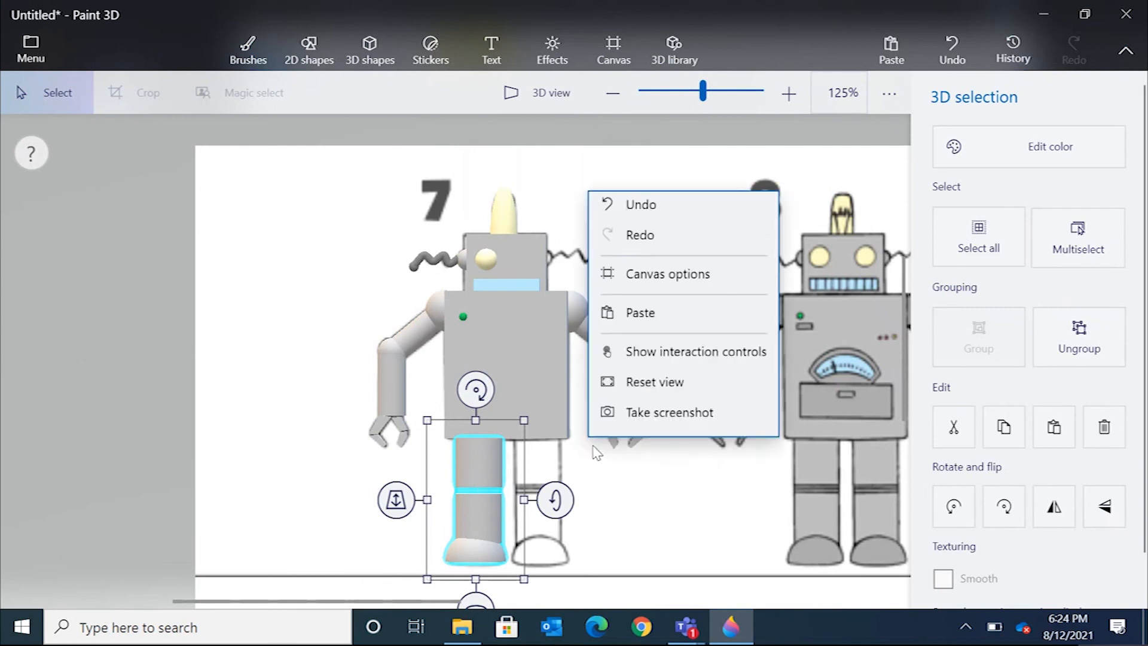
left_click(664, 323)
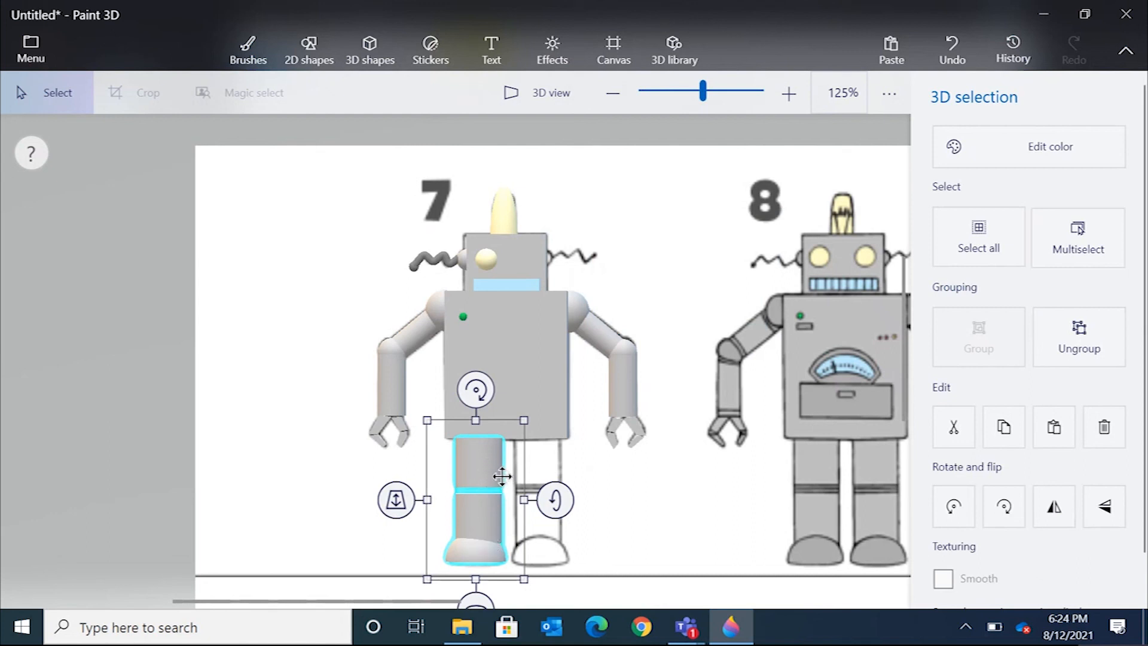
left_click_drag(482, 466, 621, 469)
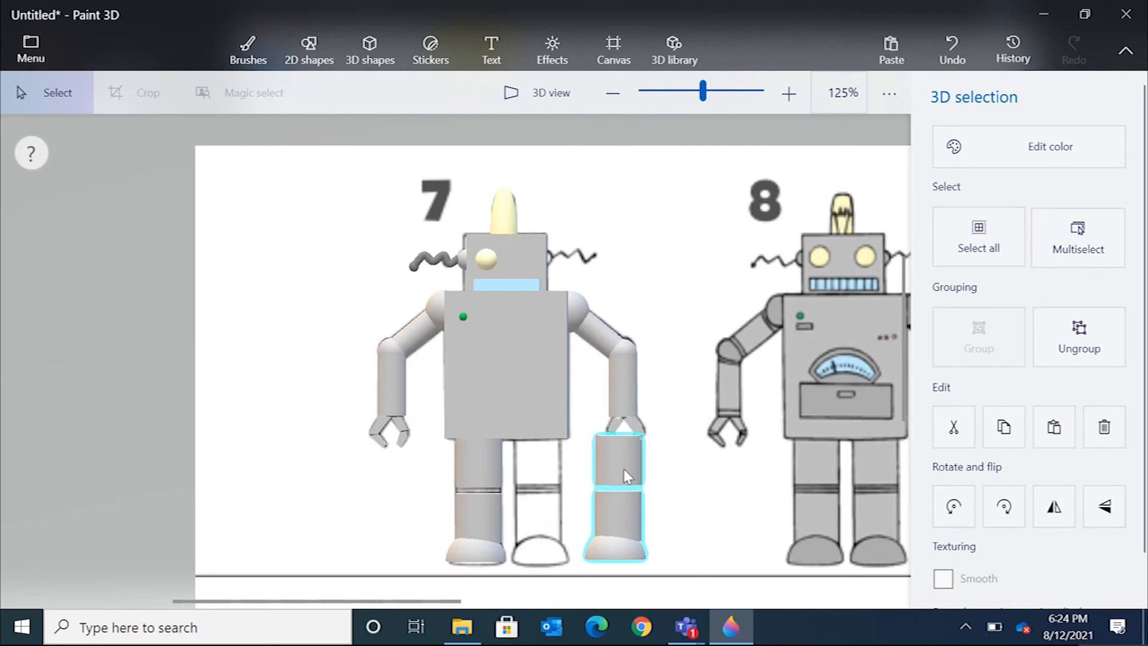
Flip the copied leg horizontally and place it as robot 7's right leg.
right_click(622, 474)
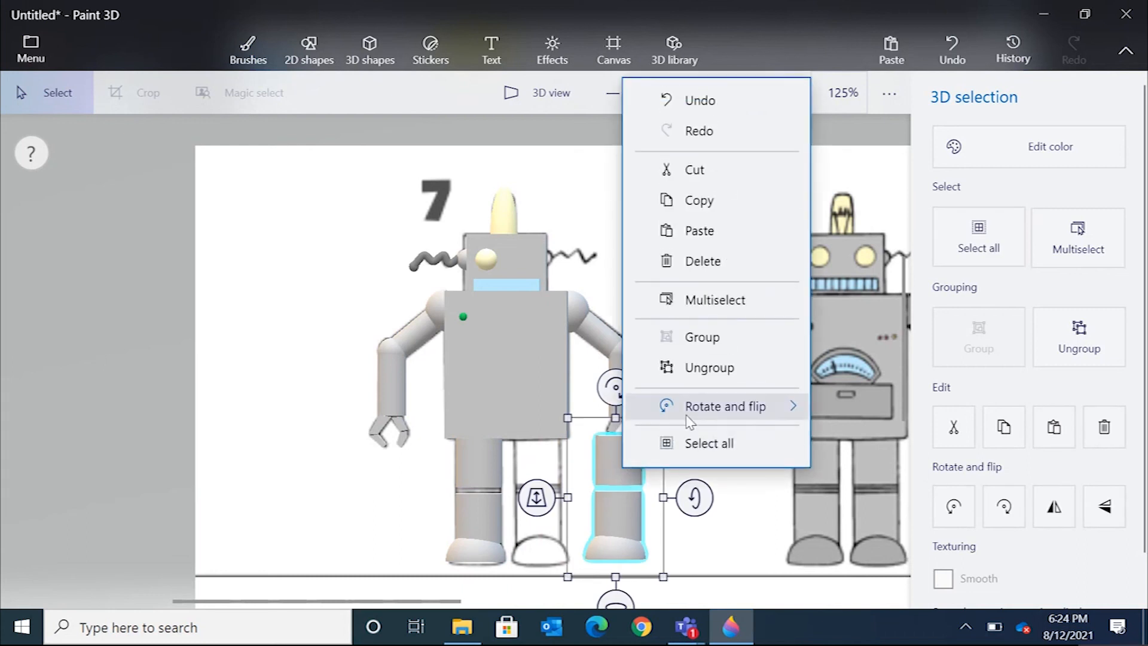
mouse_move(692, 419)
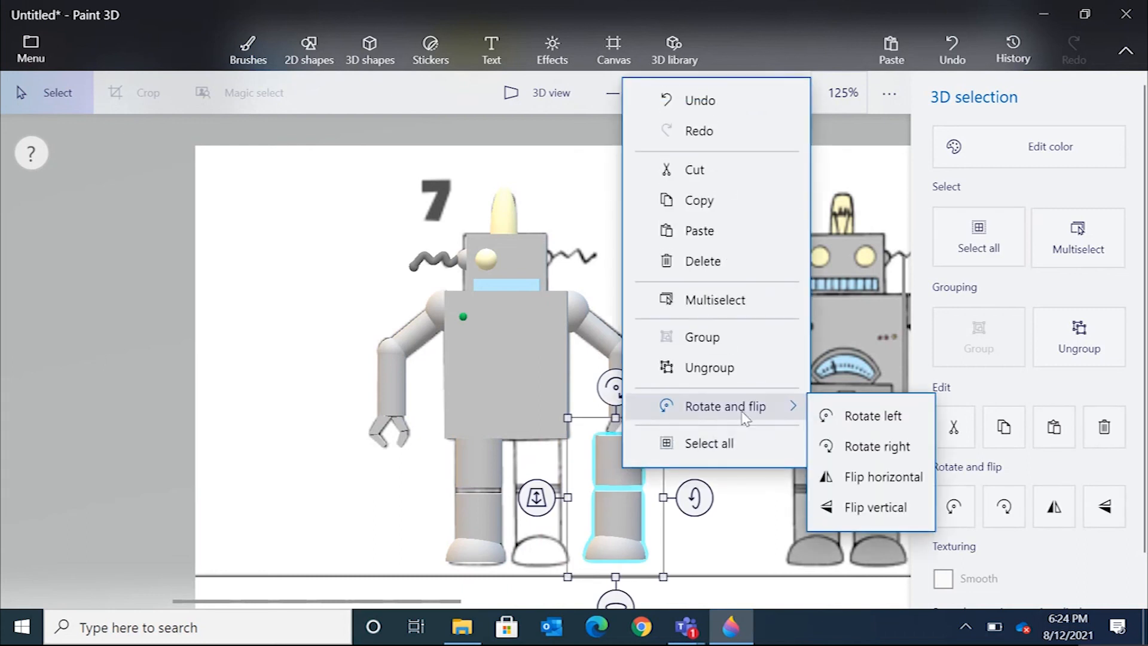
left_click(879, 477)
left_click_drag(625, 475, 544, 481)
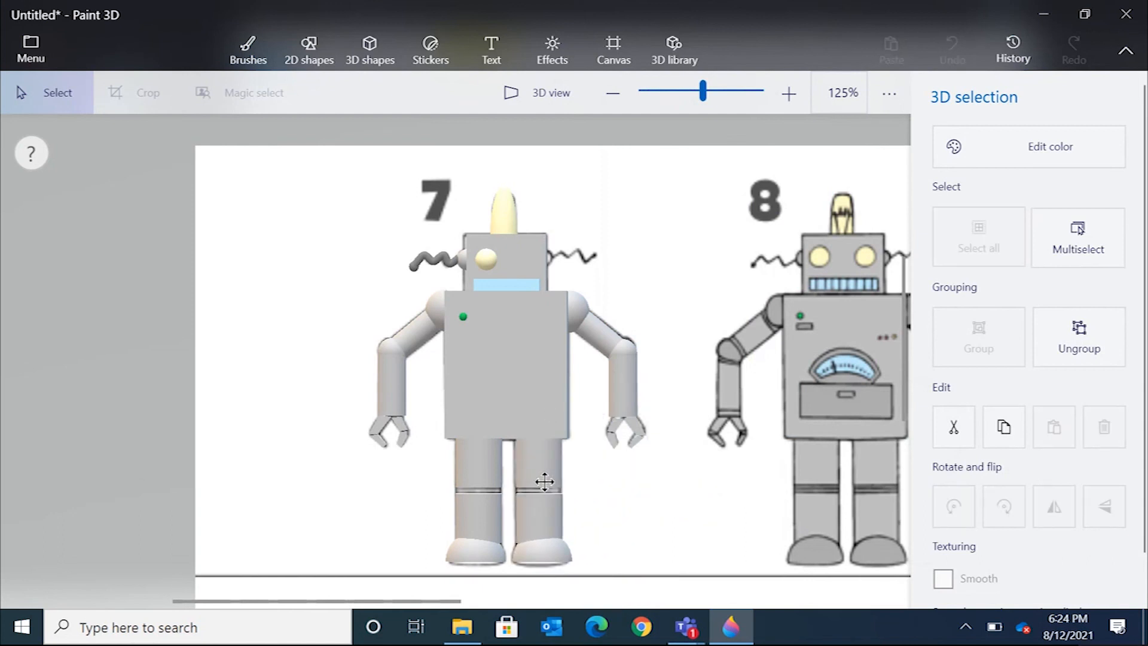
left_click(678, 492)
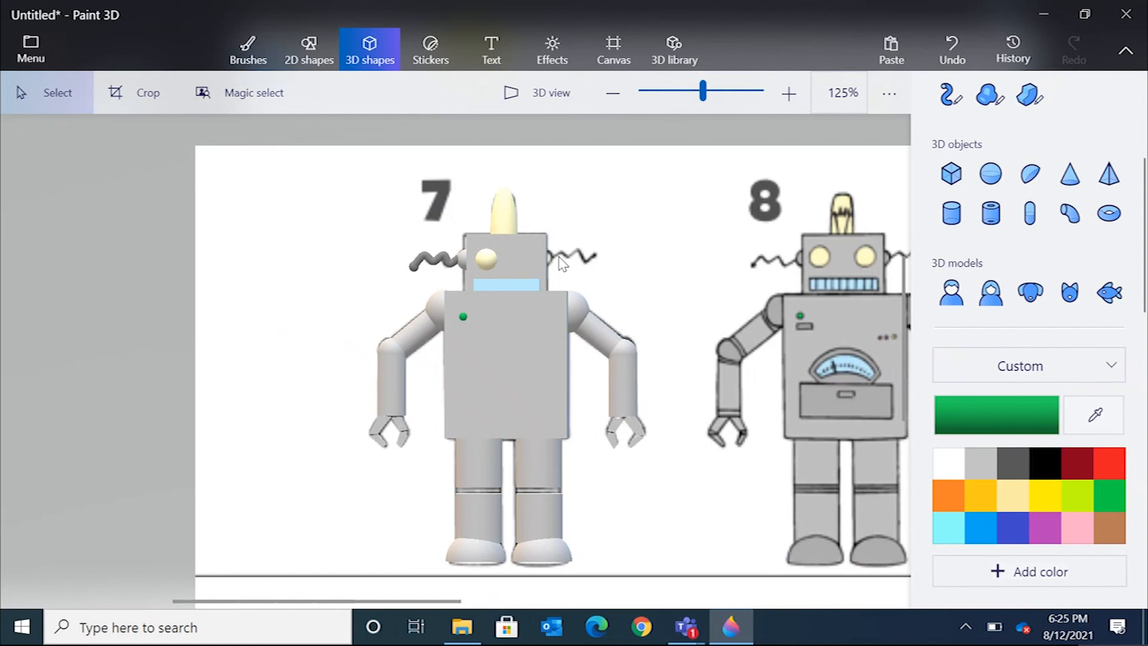
Save the work as a Paint 3D project named 3D Robot.
left_click(28, 50)
left_click(95, 272)
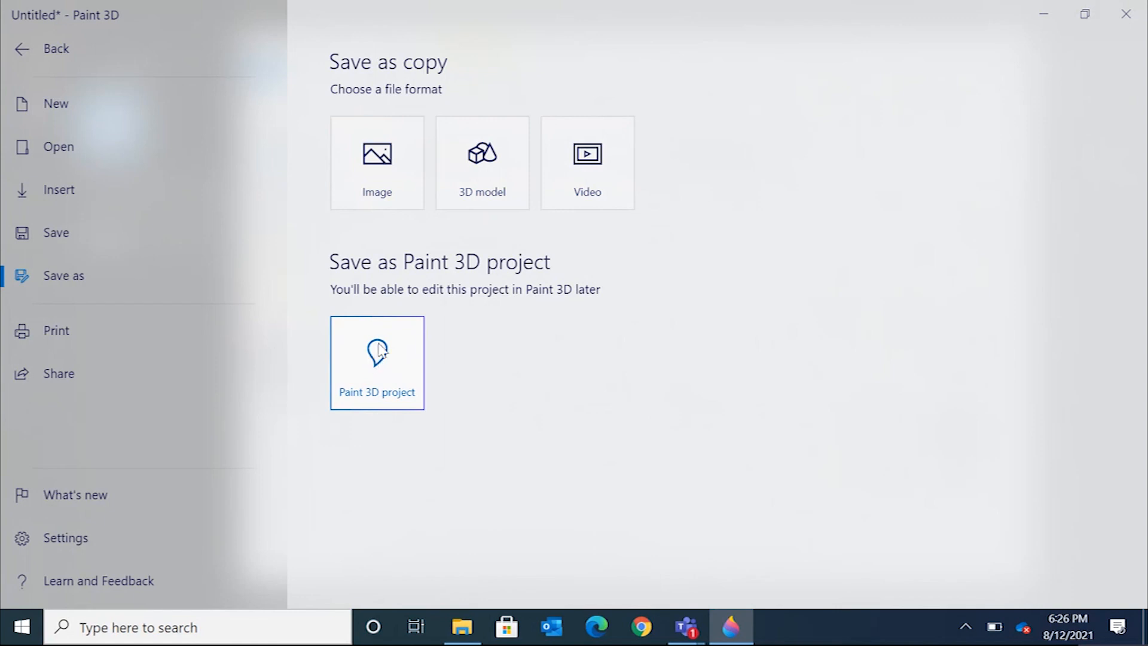
left_click(400, 360)
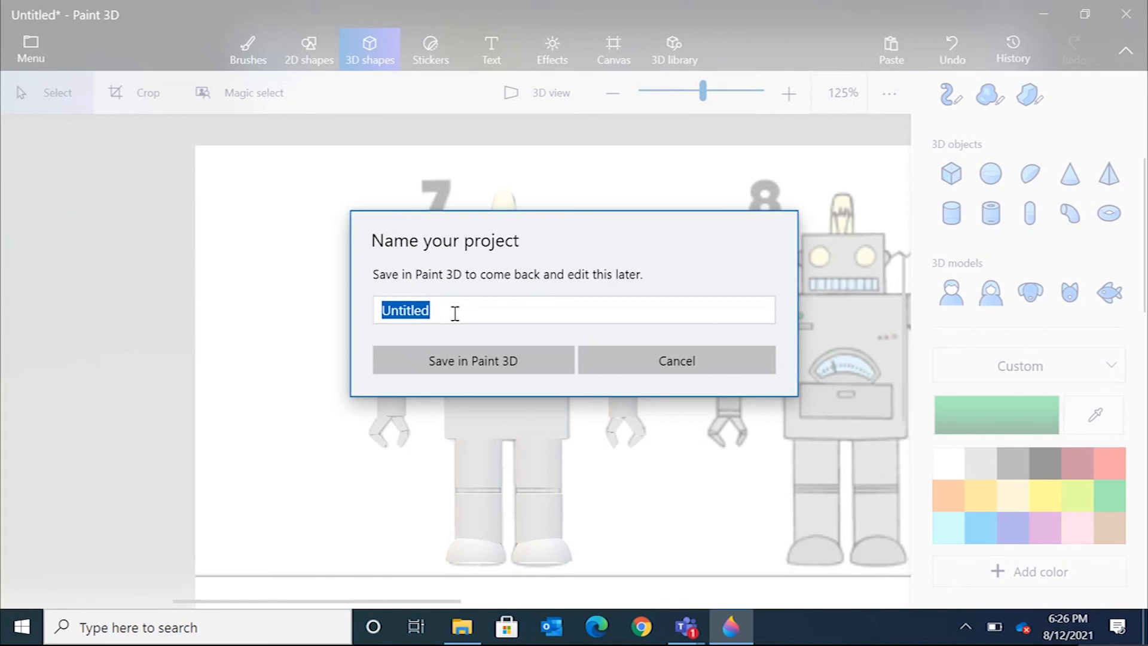
type("3D Robot")
left_click(461, 361)
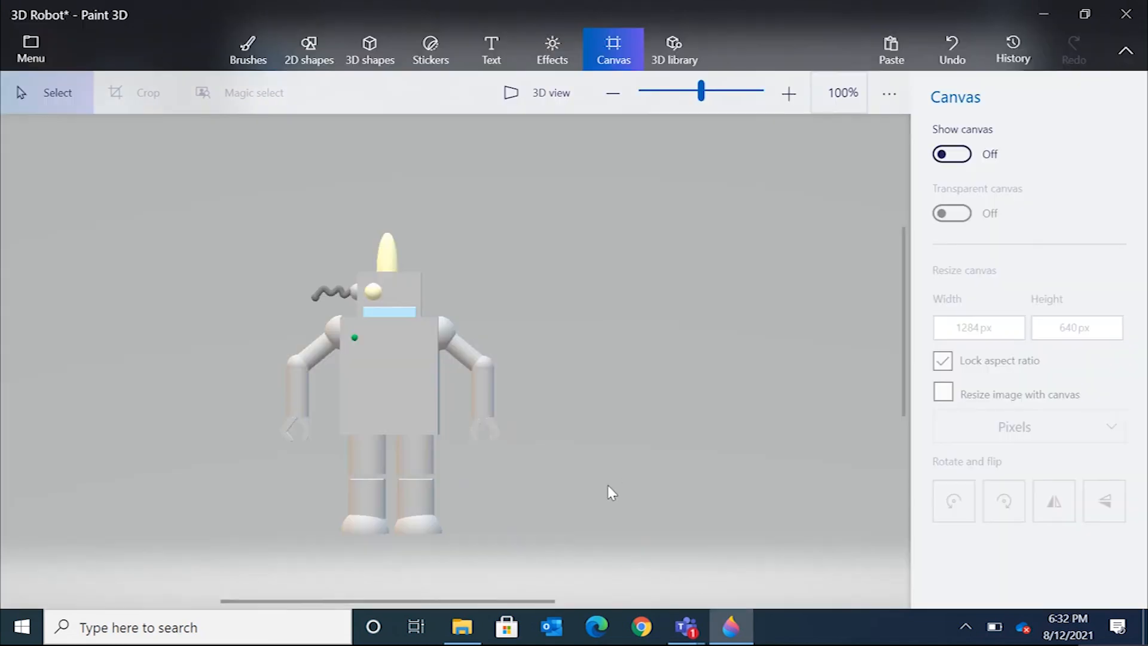
Start saving a copy of the scene as a PNG image at 1524 x 828 px.
left_click(44, 39)
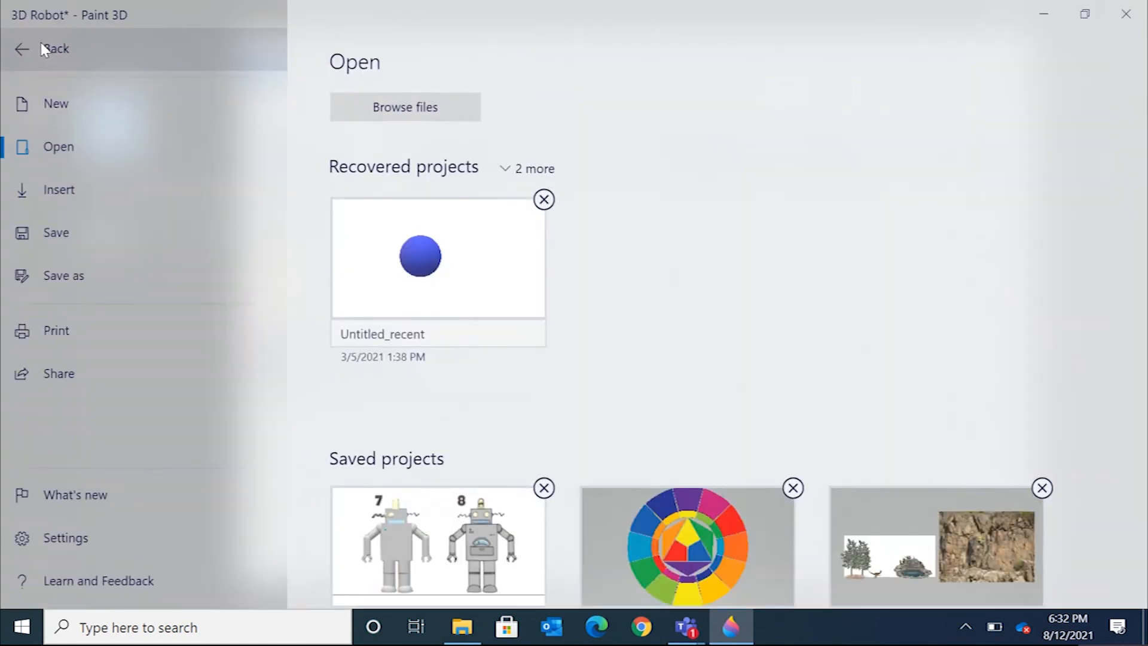
left_click(95, 281)
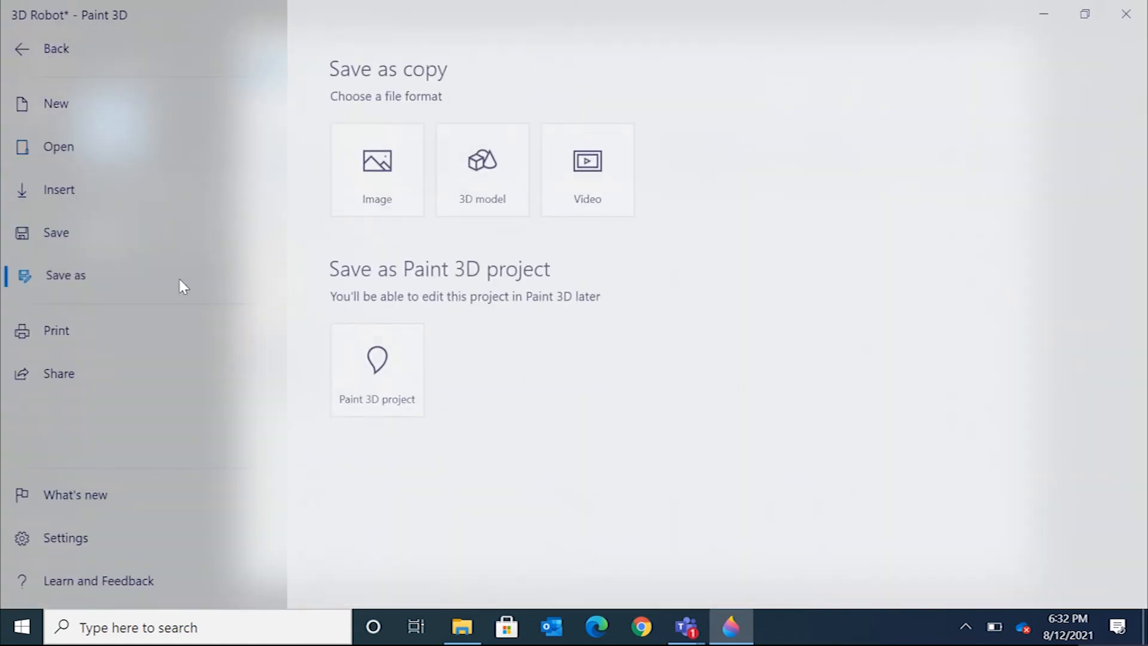
left_click(405, 171)
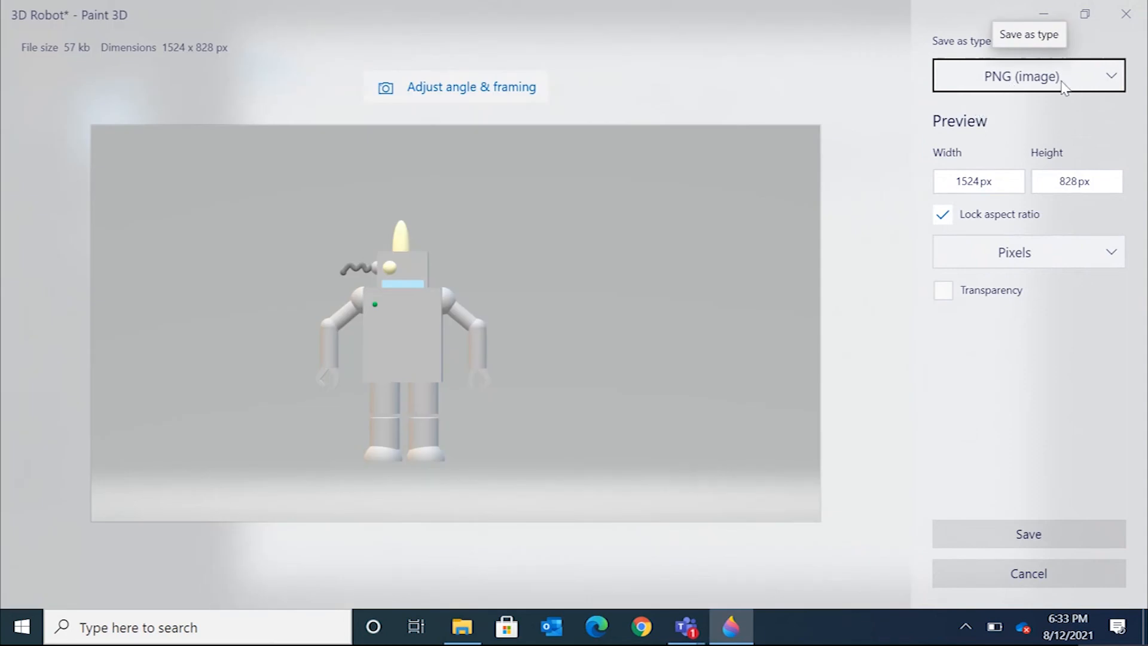
left_click(1086, 526)
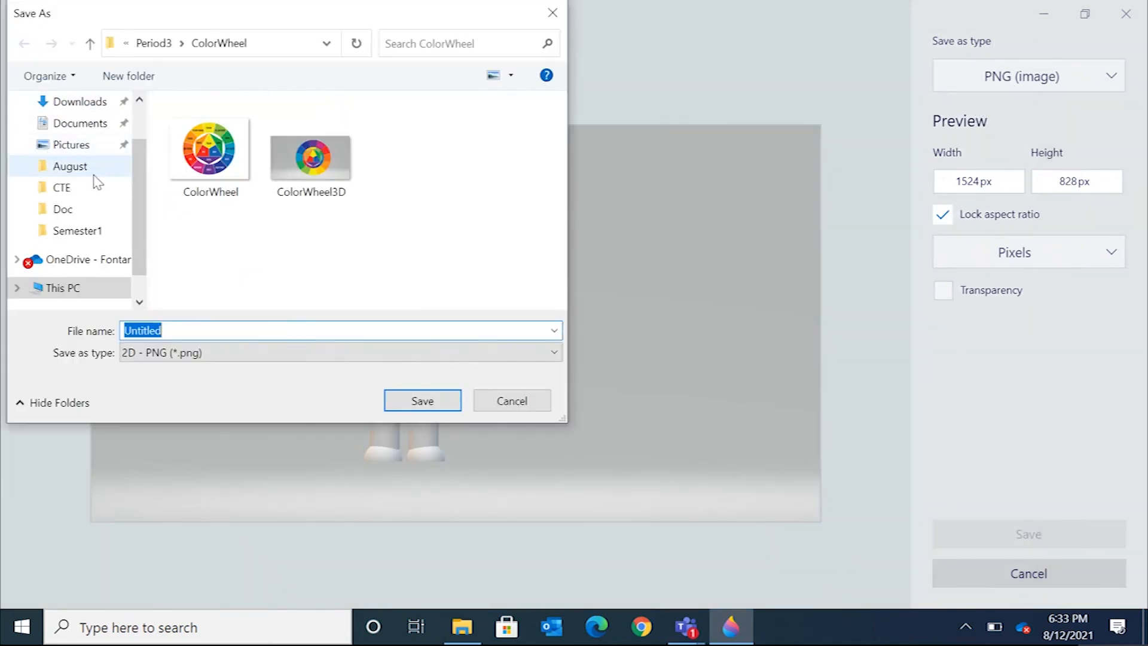
Browse to the Documents > 2021_2022 folder in the Save As dialog.
scroll(135, 151, "up", 1)
scroll(134, 143, "up", 1)
scroll(133, 137, "down", 1)
scroll(134, 152, "up", 1)
left_click(80, 180)
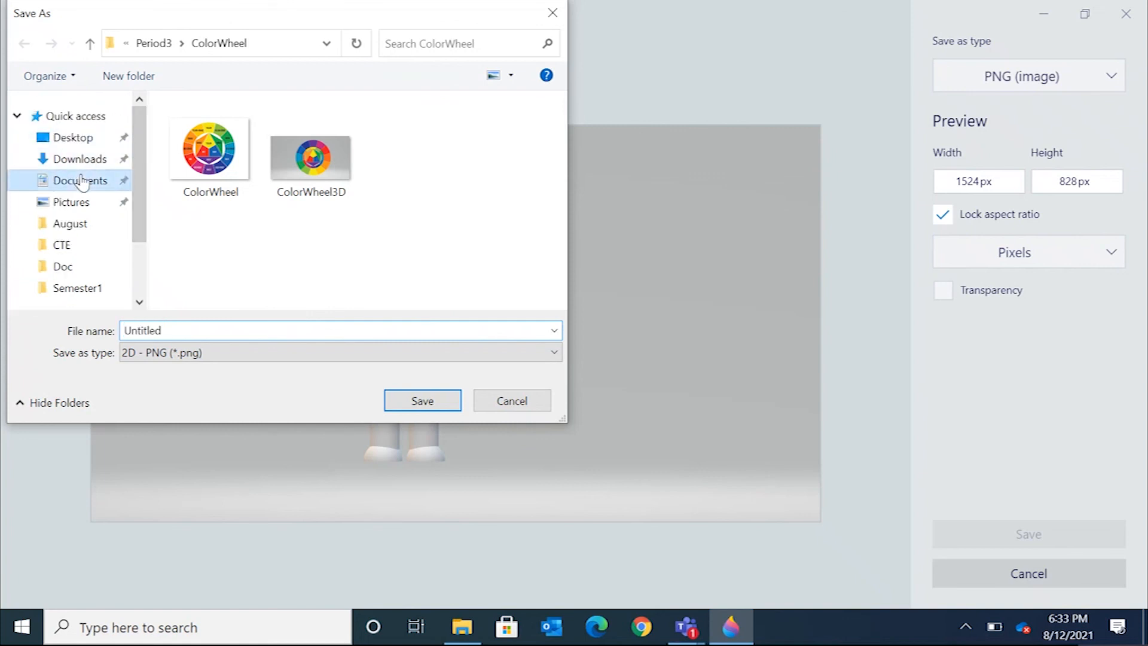
left_click(233, 174)
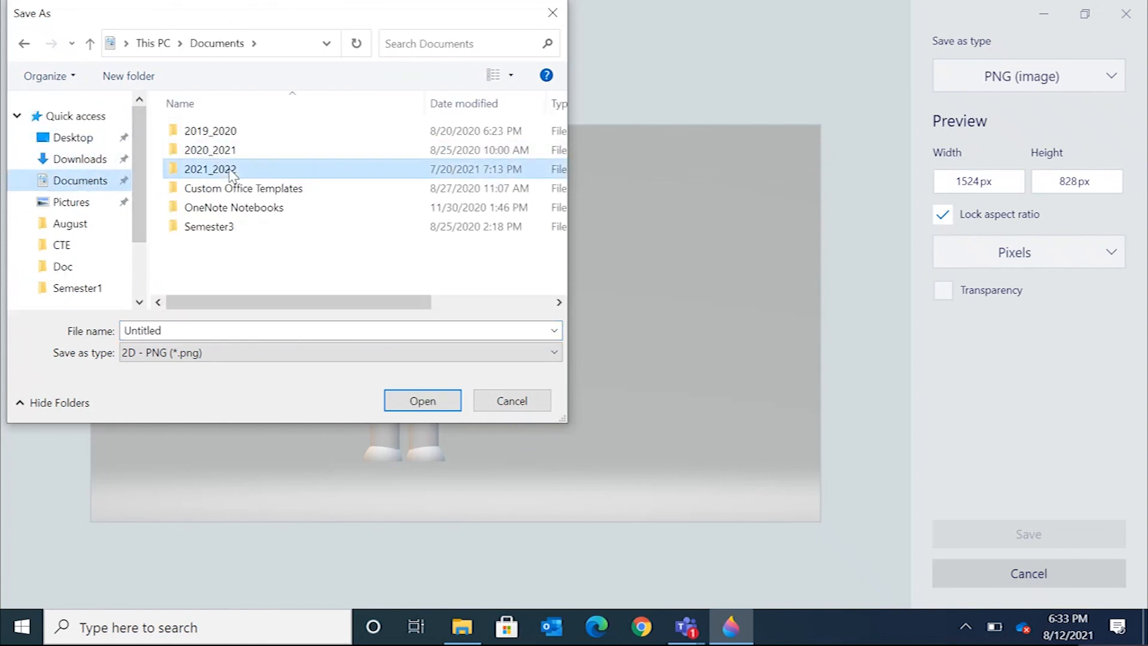
double_click(232, 174)
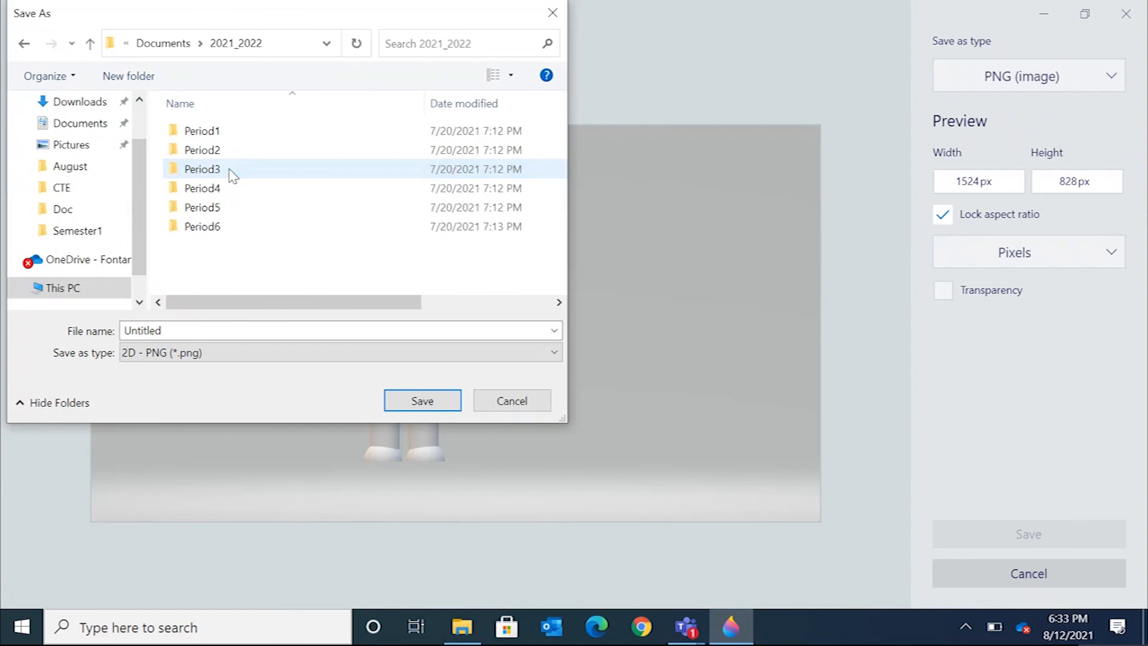
Save the PNG image as 3DRobot in the Period6 > Semester1 > 3D Robot folder.
double_click(220, 233)
double_click(209, 131)
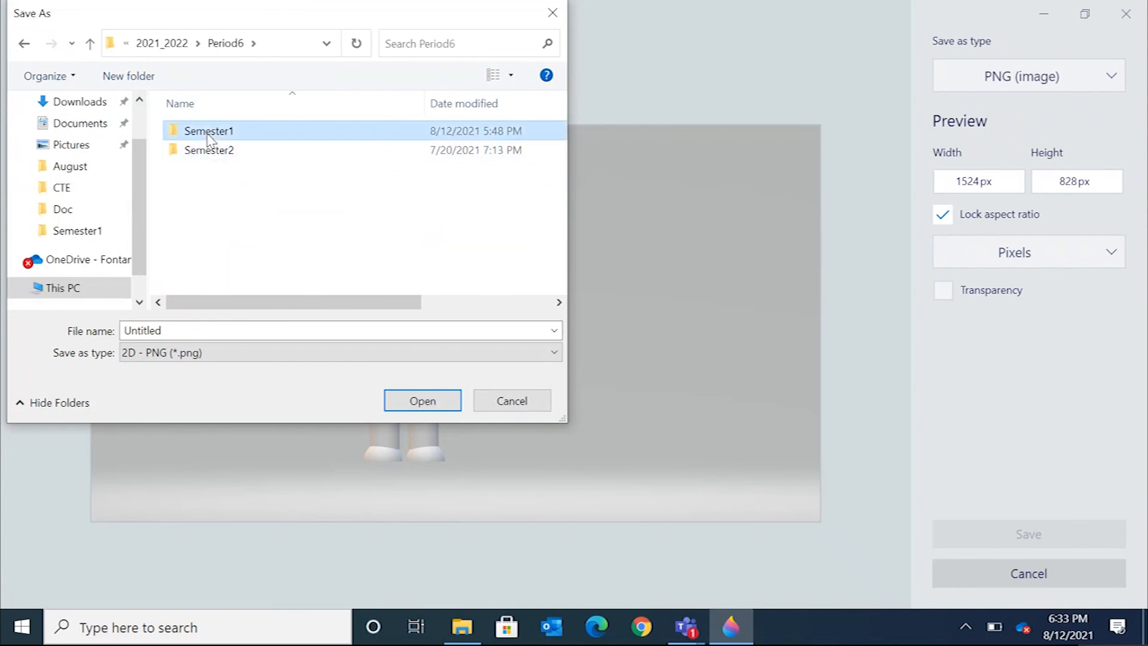
double_click(219, 133)
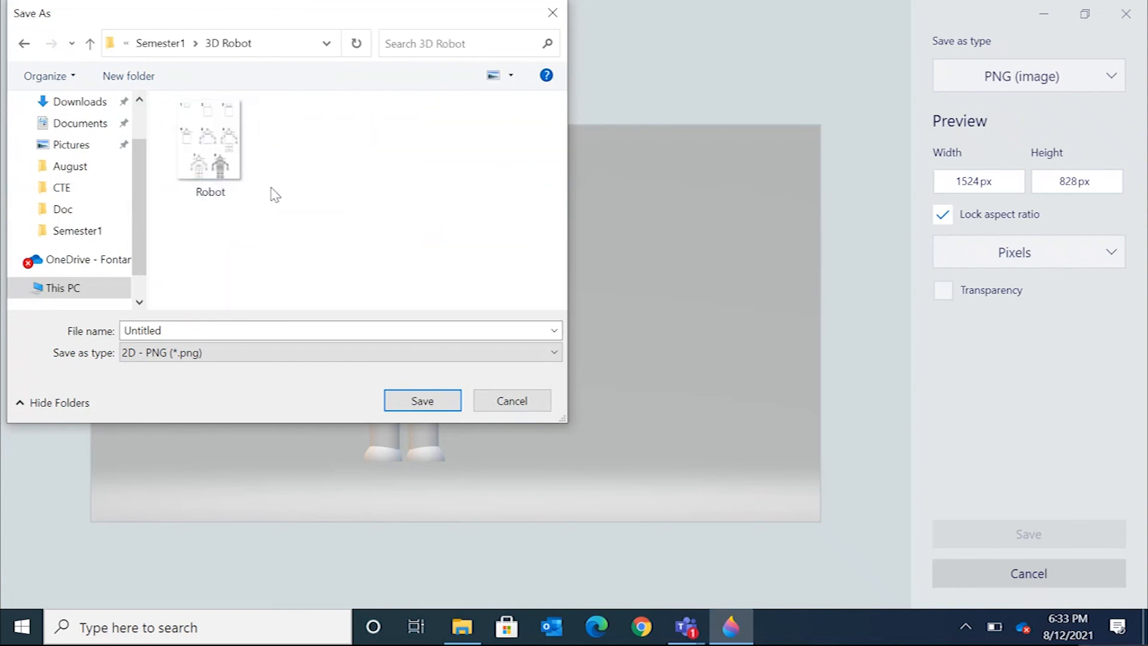
double_click(194, 327)
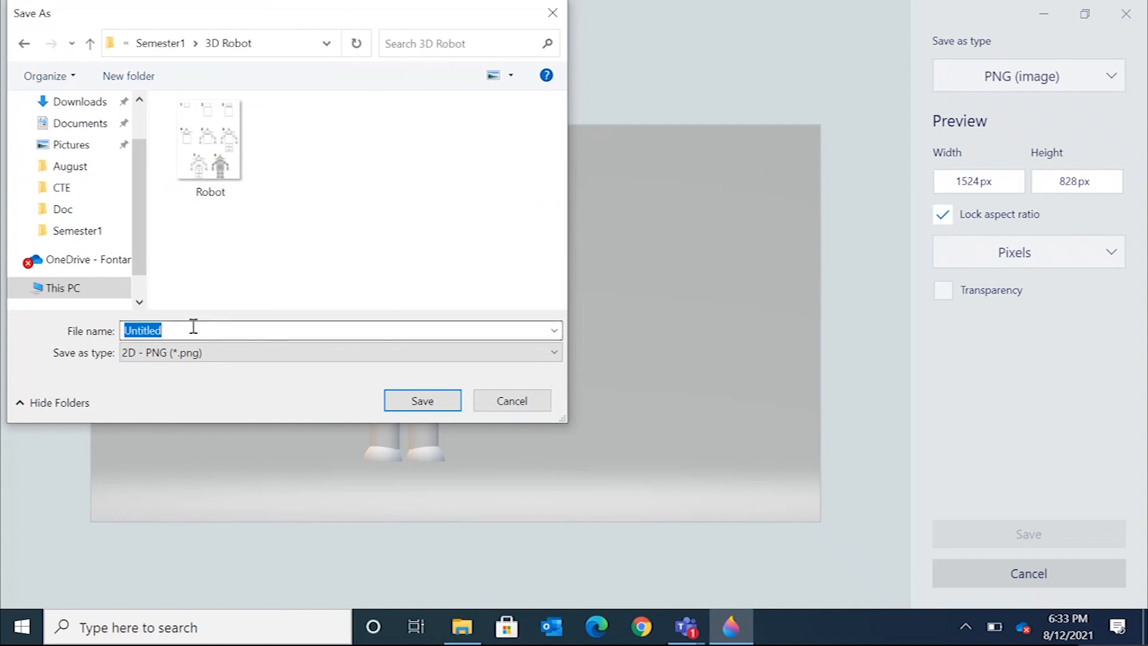
type("3d")
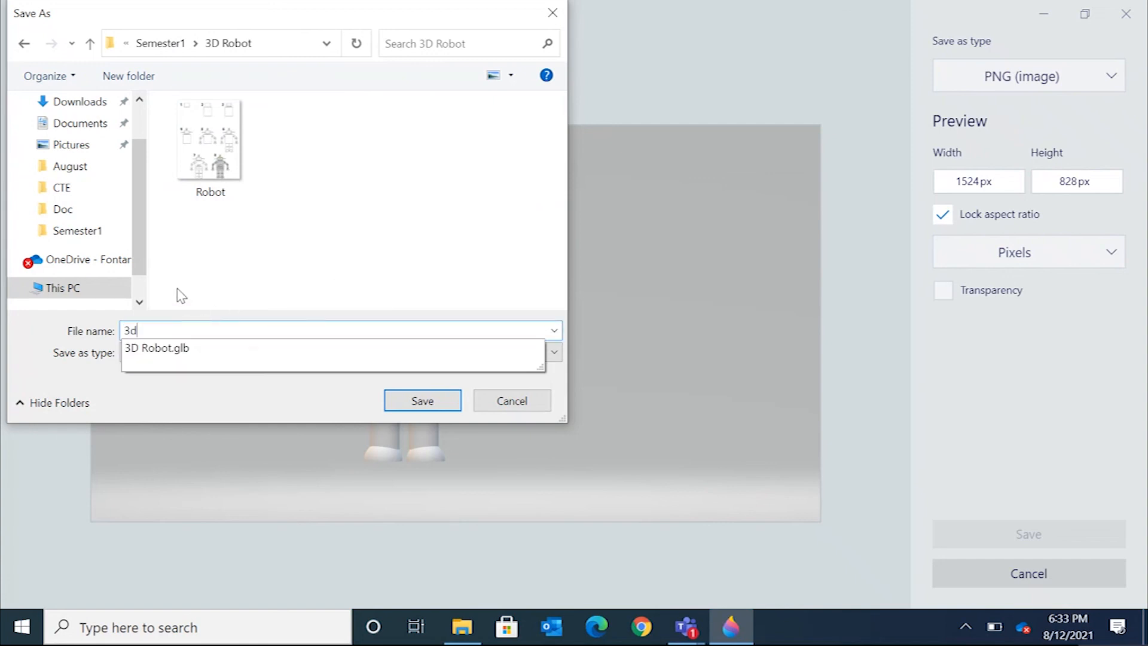
key("BackSpace")
type("DRobot")
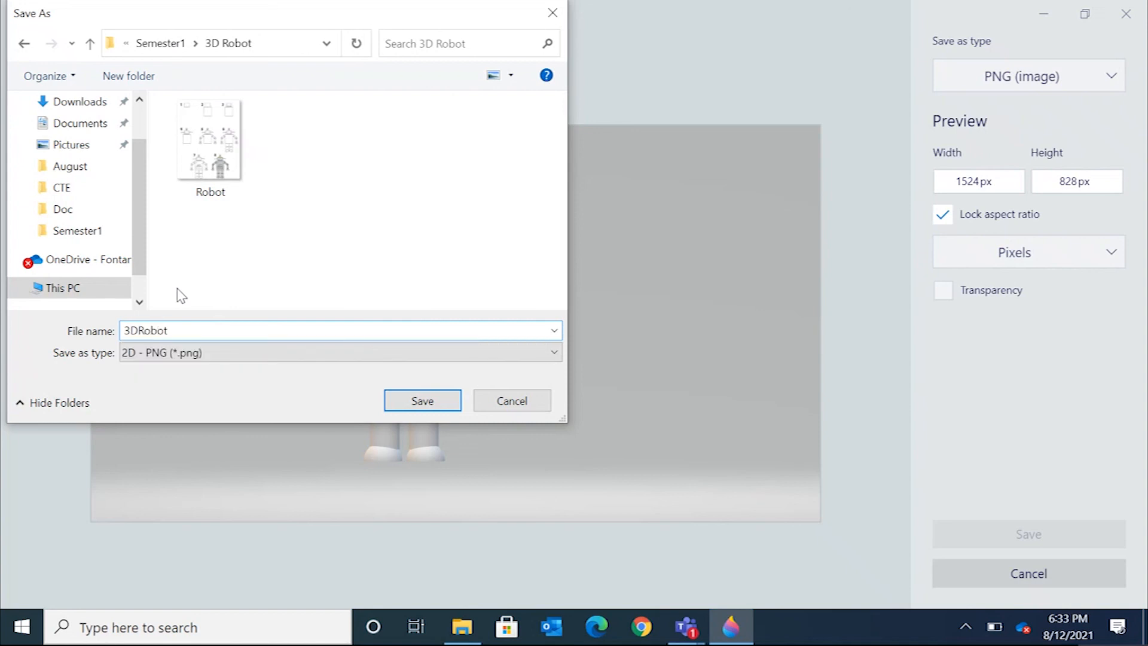
left_click(418, 406)
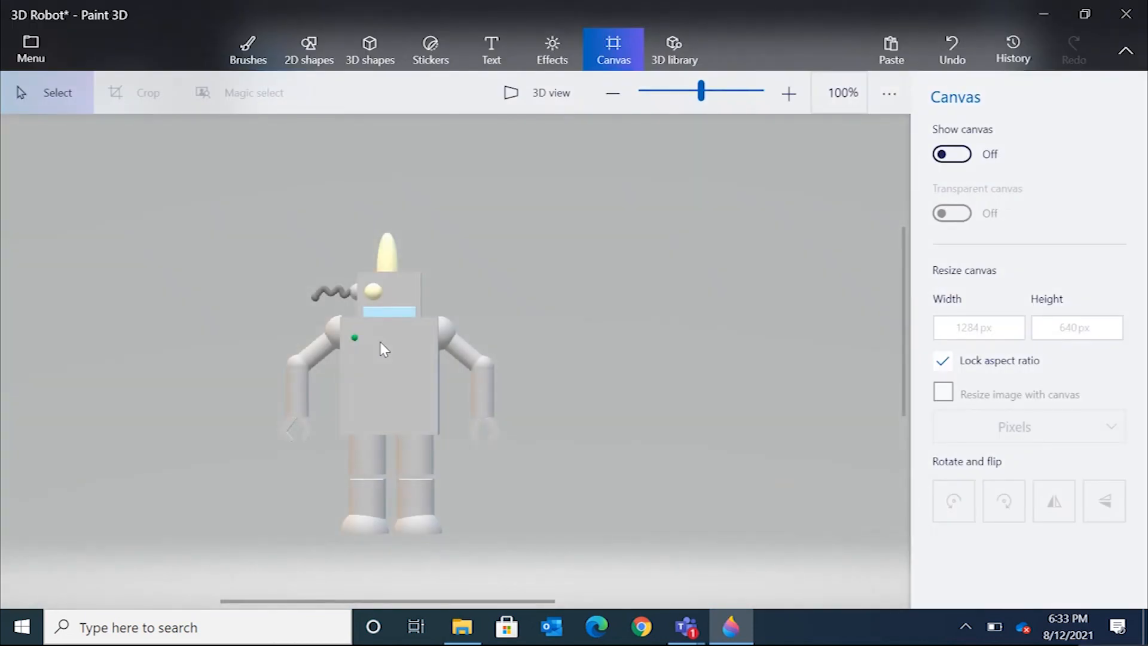
Open File Explorer and preview the saved 3DRobot PNG file in the 3D Robot folder.
left_click(464, 626)
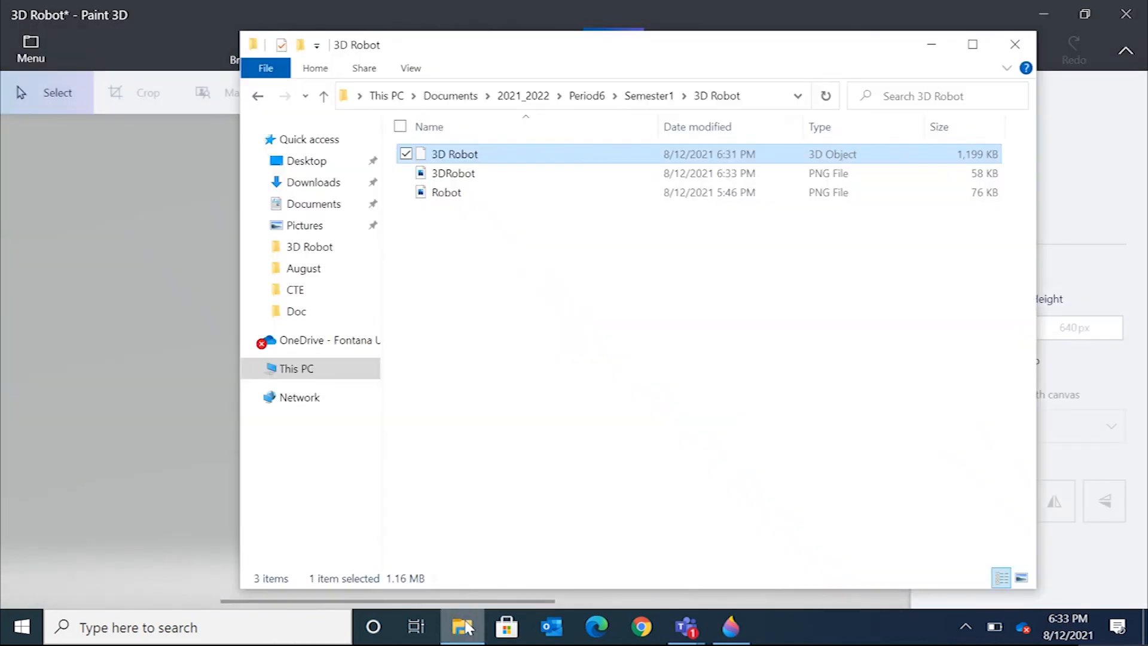
left_click(440, 173)
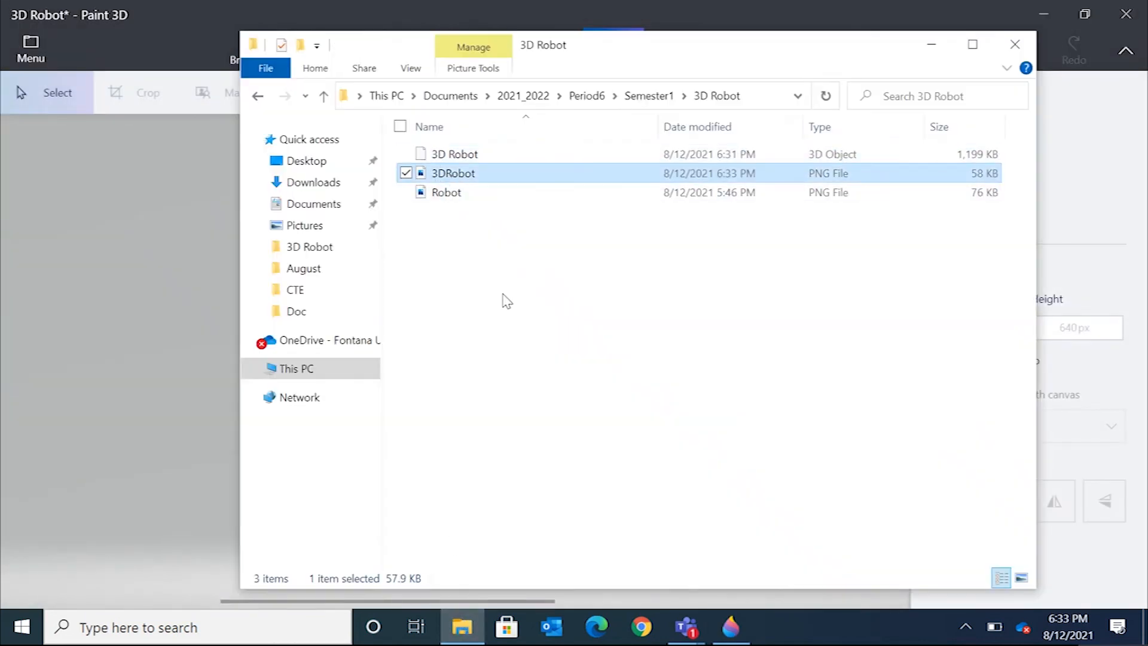
left_click(413, 70)
left_click(336, 102)
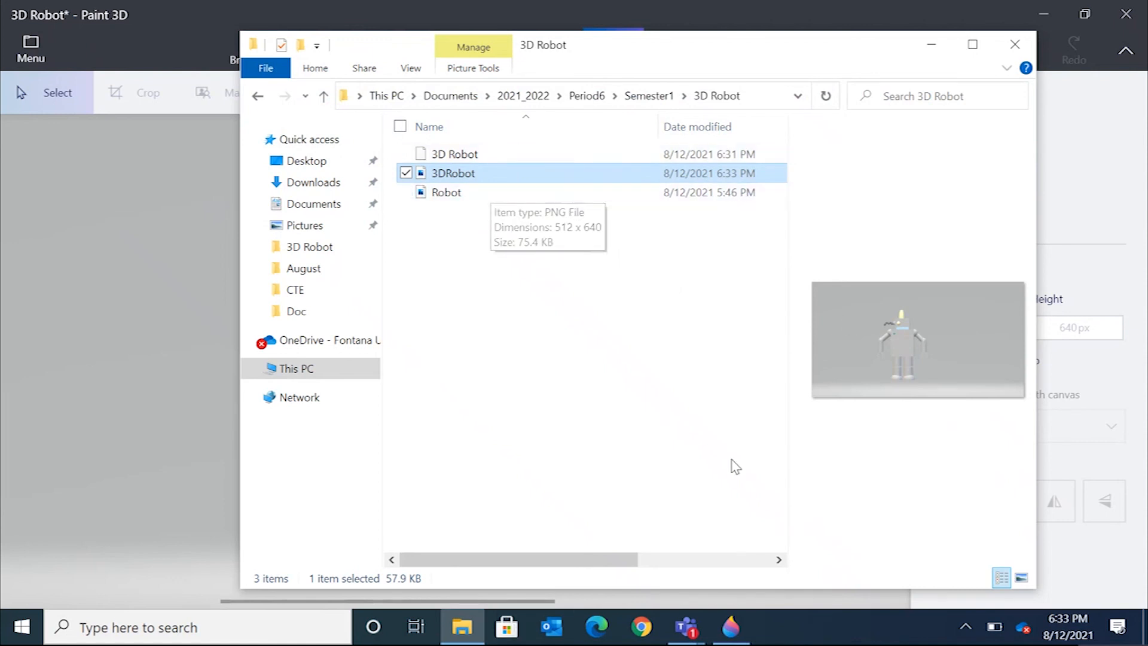
Switch to Microsoft Teams and bring up the 3D Robot assignment in the General channel.
left_click(686, 625)
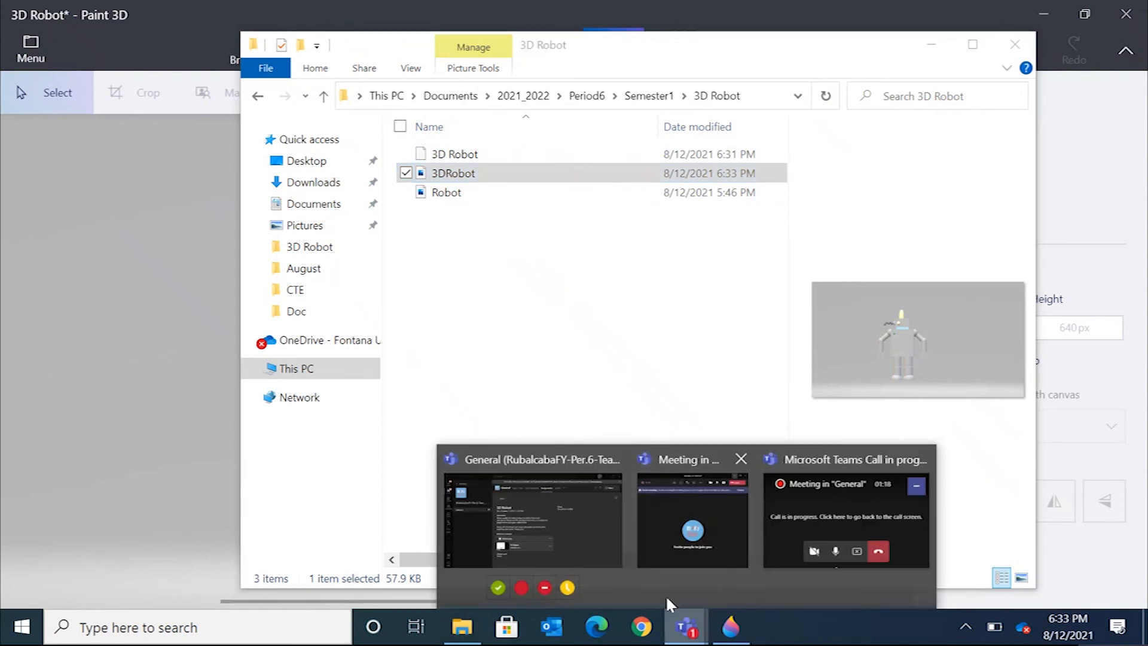
left_click(564, 526)
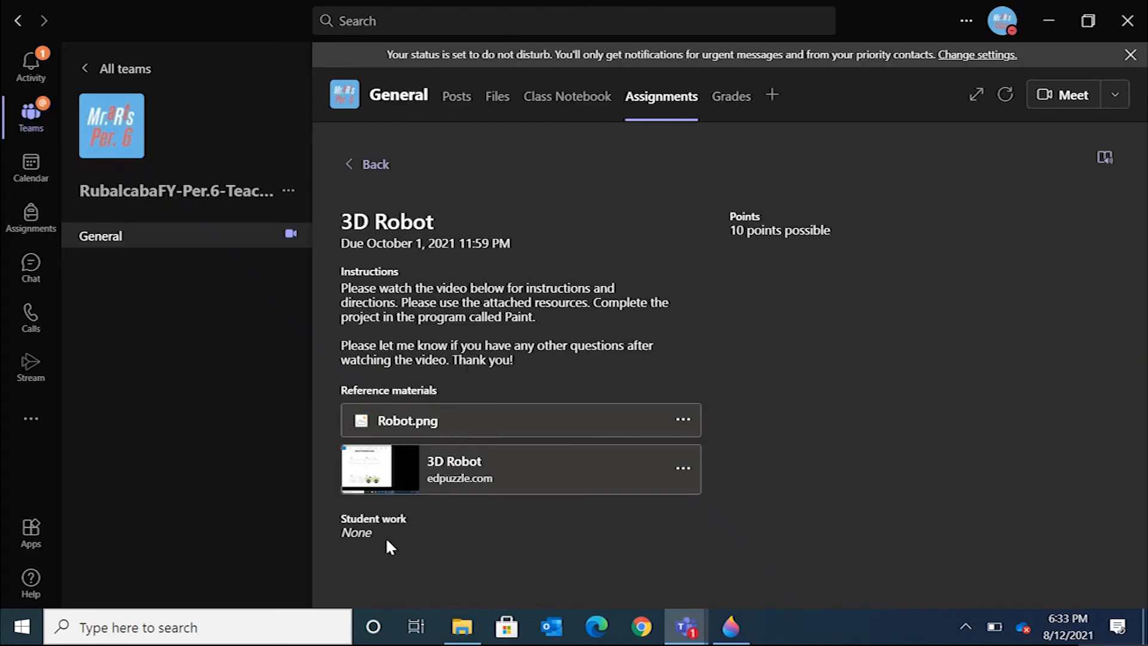